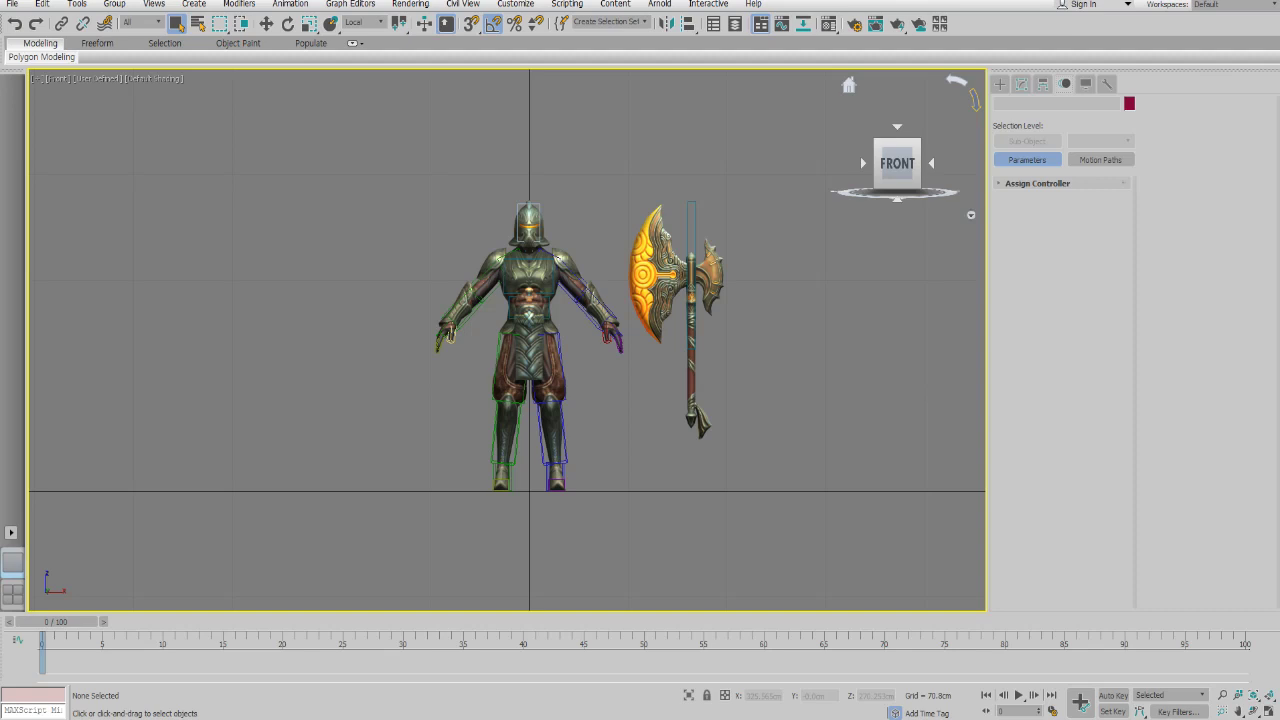
# - Select all objects in the scene and delete their existing animation, including the axe bone's link
pyautogui.click(694, 206)
pyautogui.scroll(-5, 705, 190)
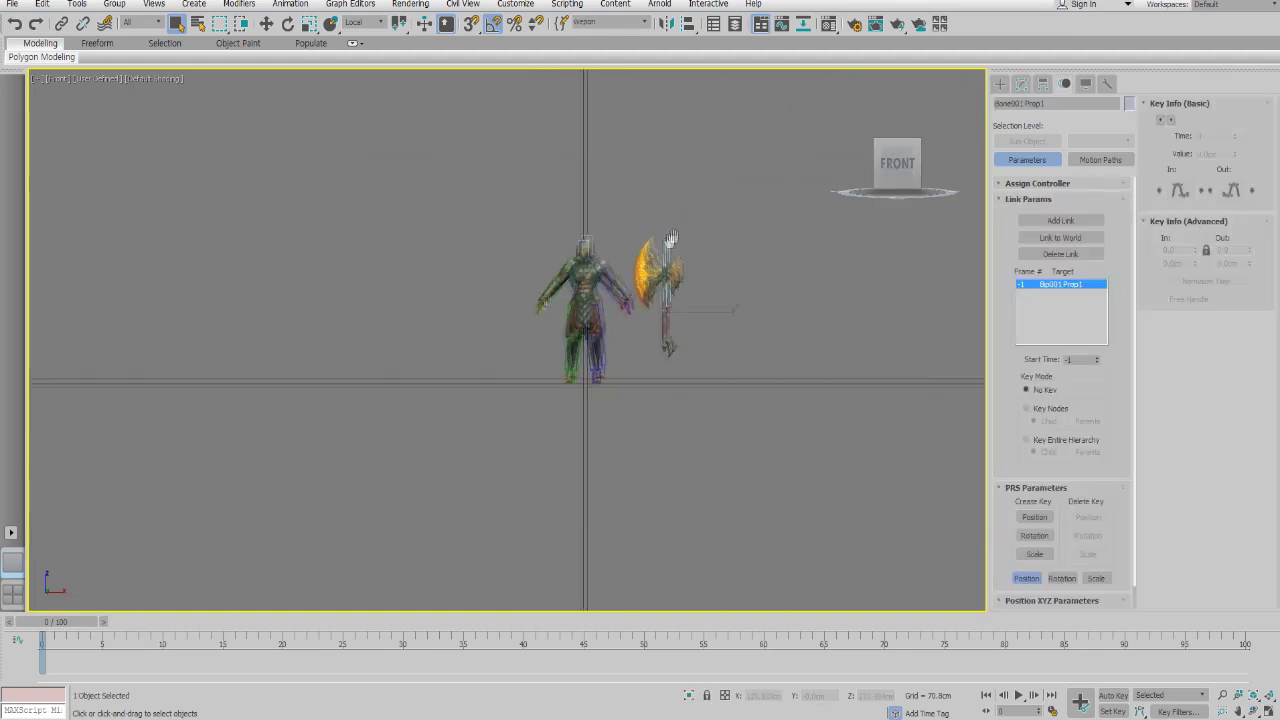
pyautogui.scroll(6, 650, 260)
pyautogui.keyDown('ctrl'); pyautogui.click(646, 268); pyautogui.keyUp('ctrl')
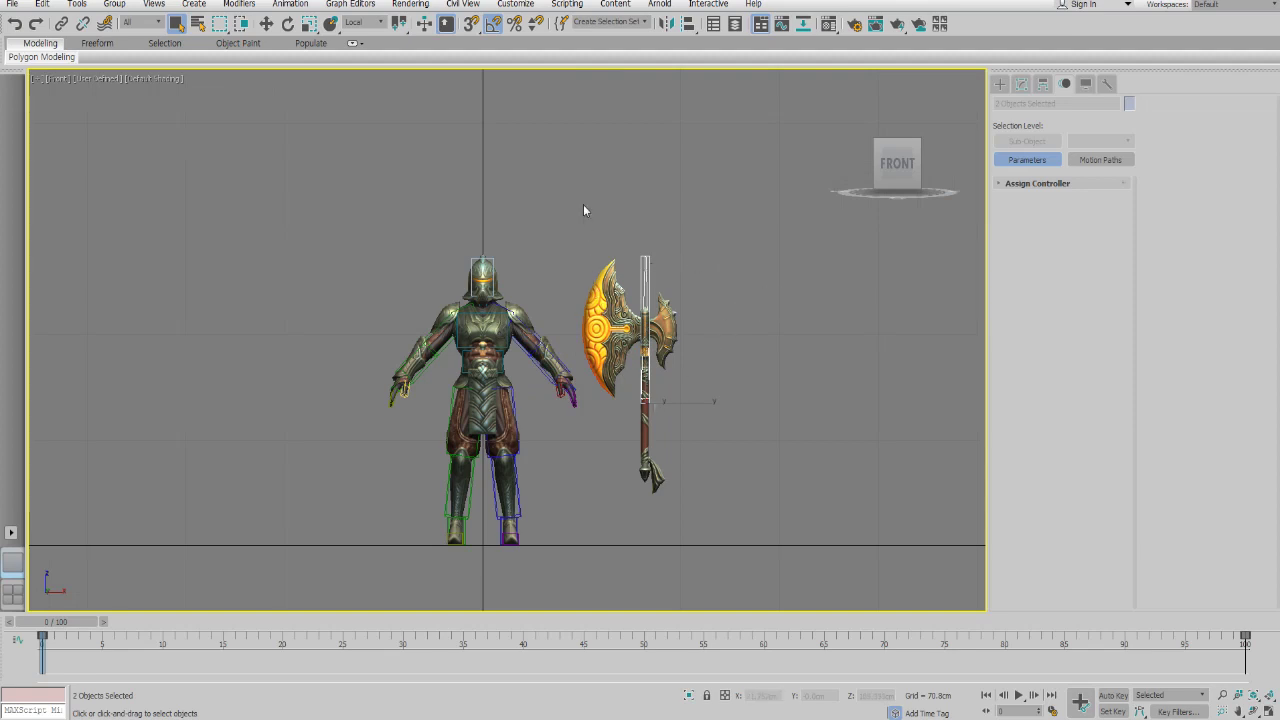
pyautogui.moveTo(752, 616); pyautogui.dragTo(751, 613)
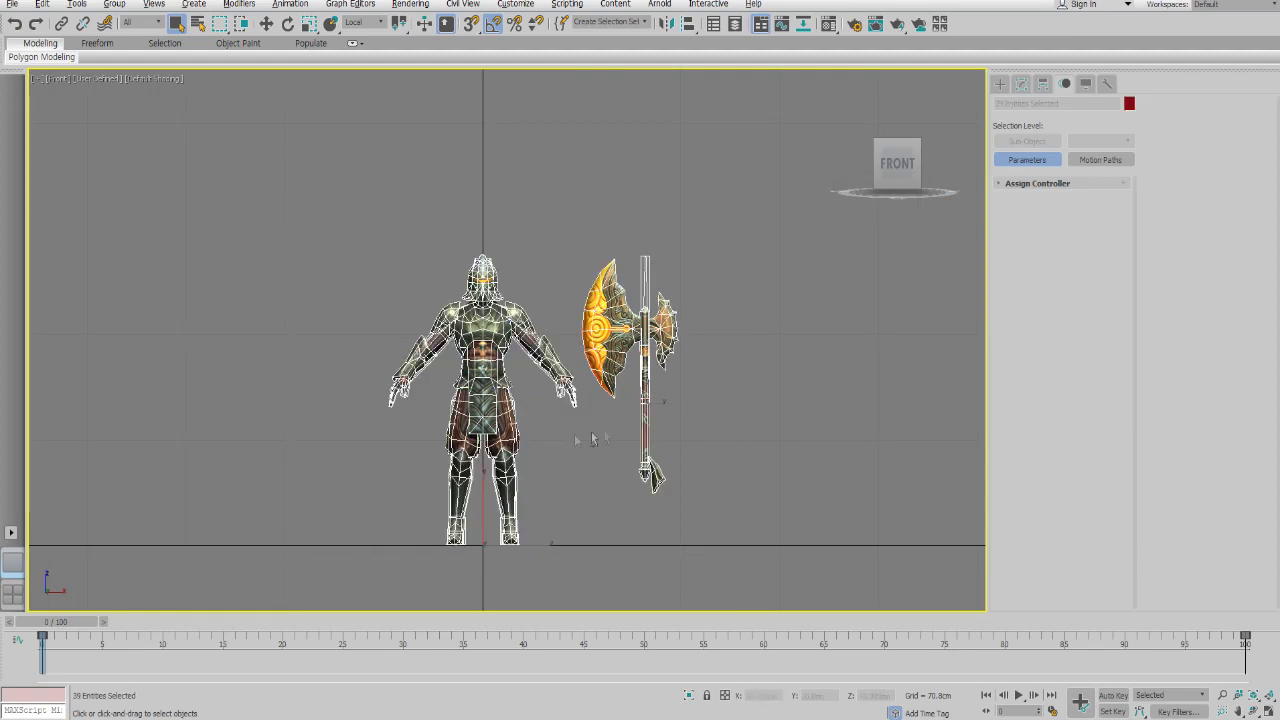
pyautogui.keyDown('alt'); pyautogui.rightClick(634, 421); pyautogui.keyUp('alt')
pyautogui.click(667, 449)
pyautogui.click(726, 381)
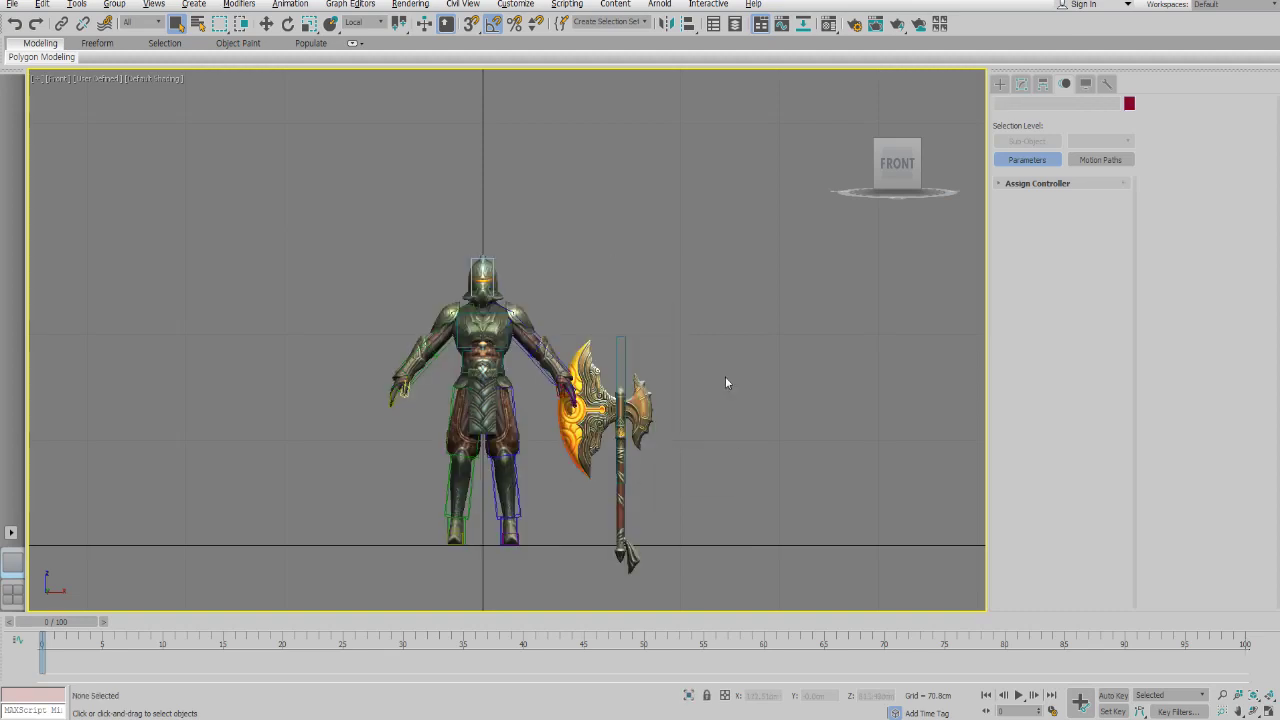
# - Move the axe and its prop bone up above the character
pyautogui.click(640, 385)
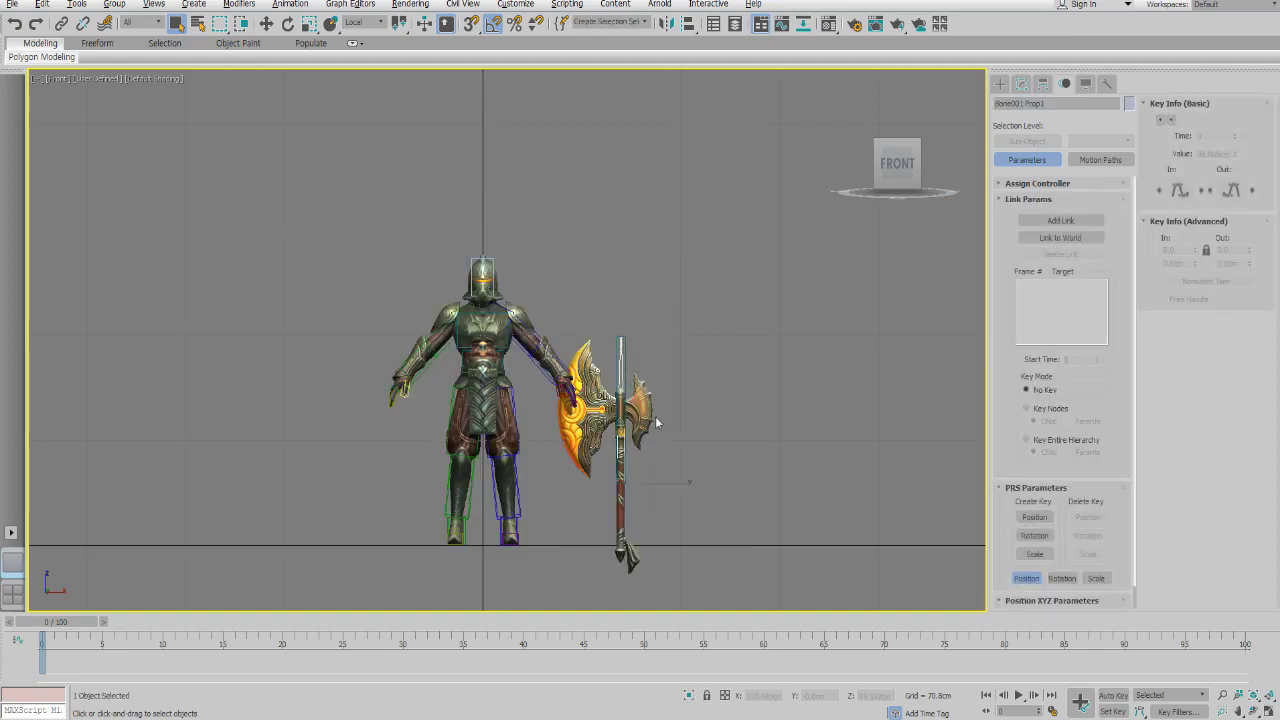
pyautogui.scroll(-2, 624, 360)
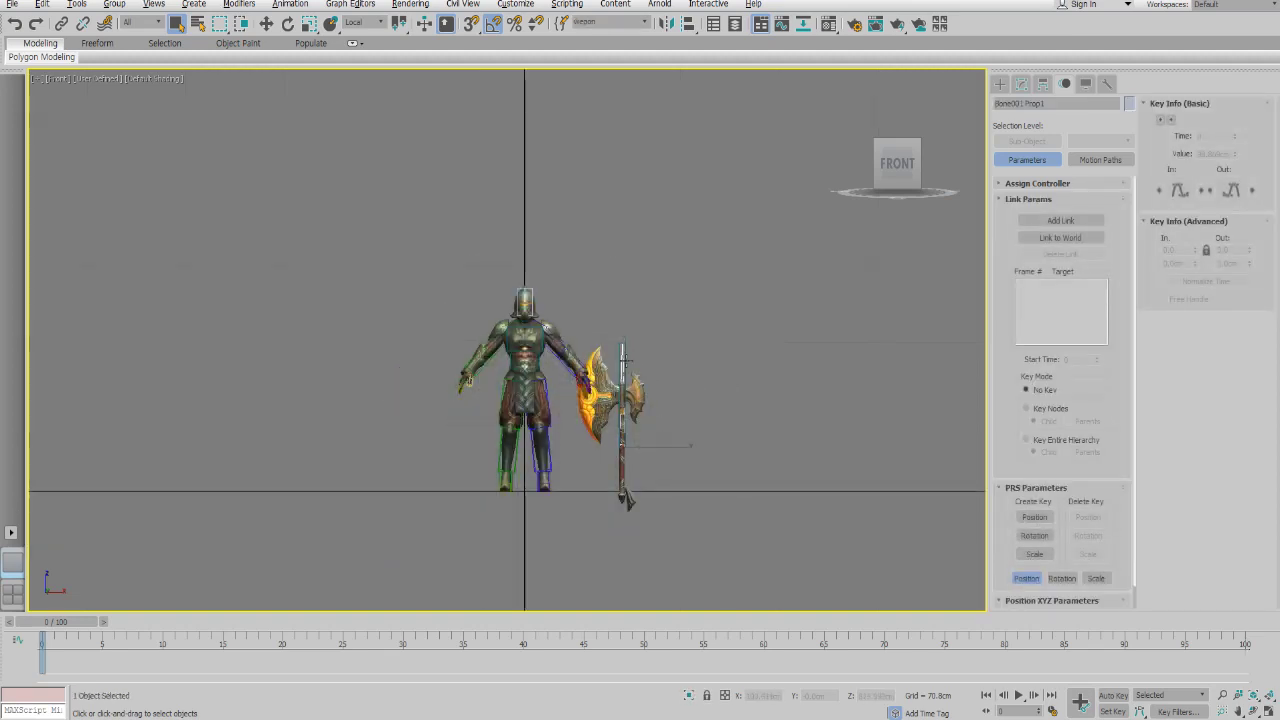
pyautogui.press('w')
pyautogui.moveTo(625, 427); pyautogui.dragTo(628, 150)
pyautogui.moveTo(610, 345); pyautogui.dragTo(641, 128)
pyautogui.moveTo(641, 130); pyautogui.dragTo(606, 273, button='middle')
pyautogui.moveTo(502, 223); pyautogui.dragTo(600, 272)
pyautogui.click(539, 210)
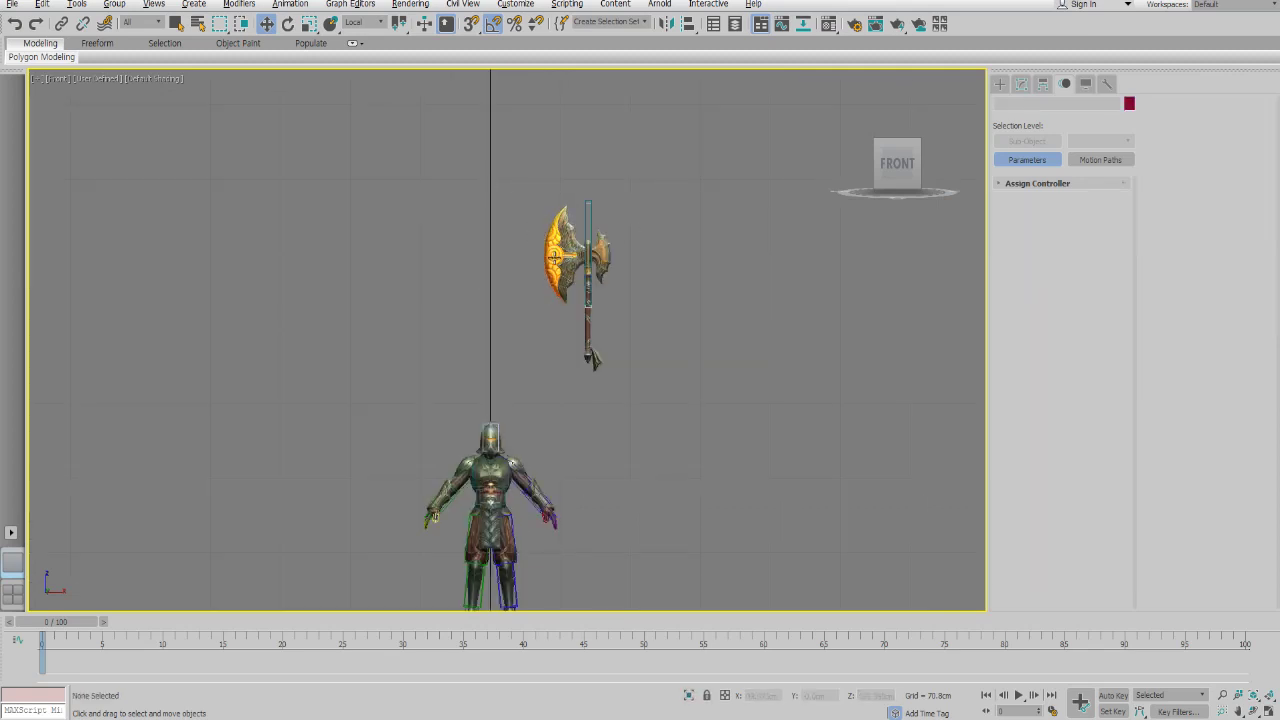
# - Move the axe together with both prop bones farther up, well clear of the character
pyautogui.click(592, 210)
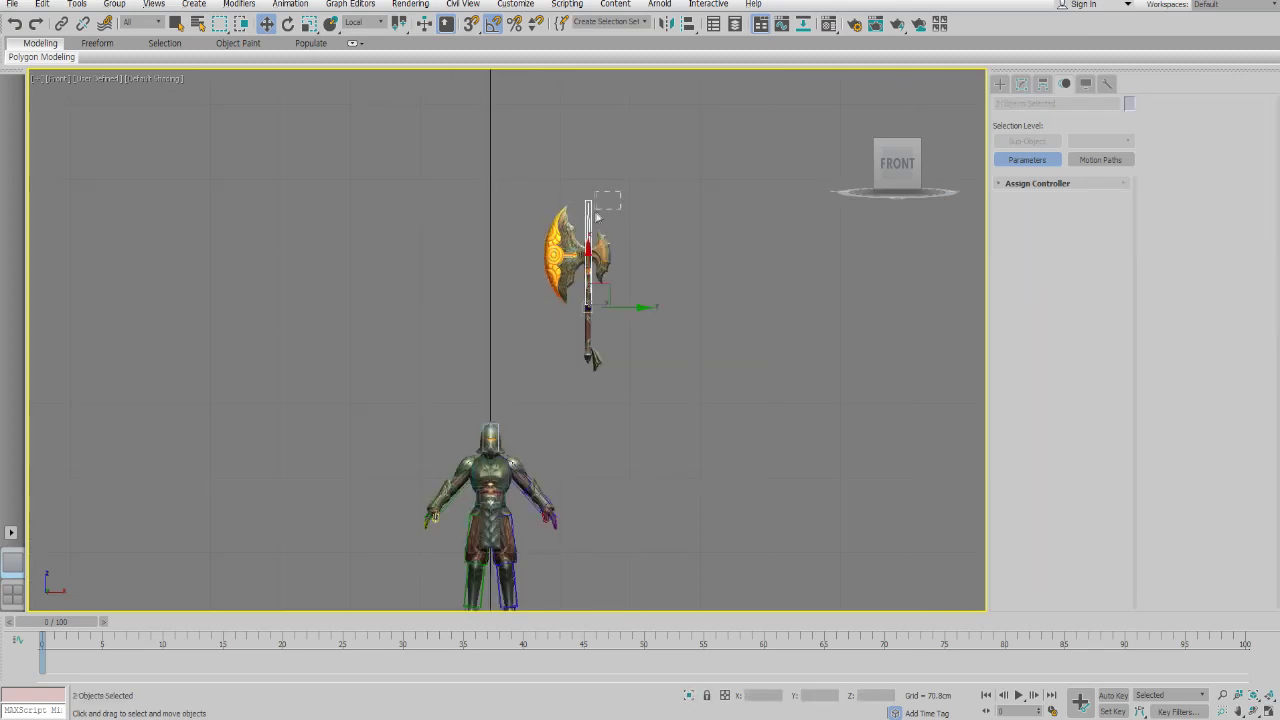
pyautogui.moveTo(584, 277); pyautogui.dragTo(585, 101)
pyautogui.moveTo(540, 243); pyautogui.dragTo(664, 276)
pyautogui.moveTo(588, 268); pyautogui.dragTo(588, 113)
# - Shorten the active time segment to frames 0 through 24
pyautogui.press('l')
pyautogui.press('p')
pyautogui.keyDown('alt'); pyautogui.moveTo(546, 340); pyautogui.dragTo(622, 284, button='middle'); pyautogui.keyUp('alt')
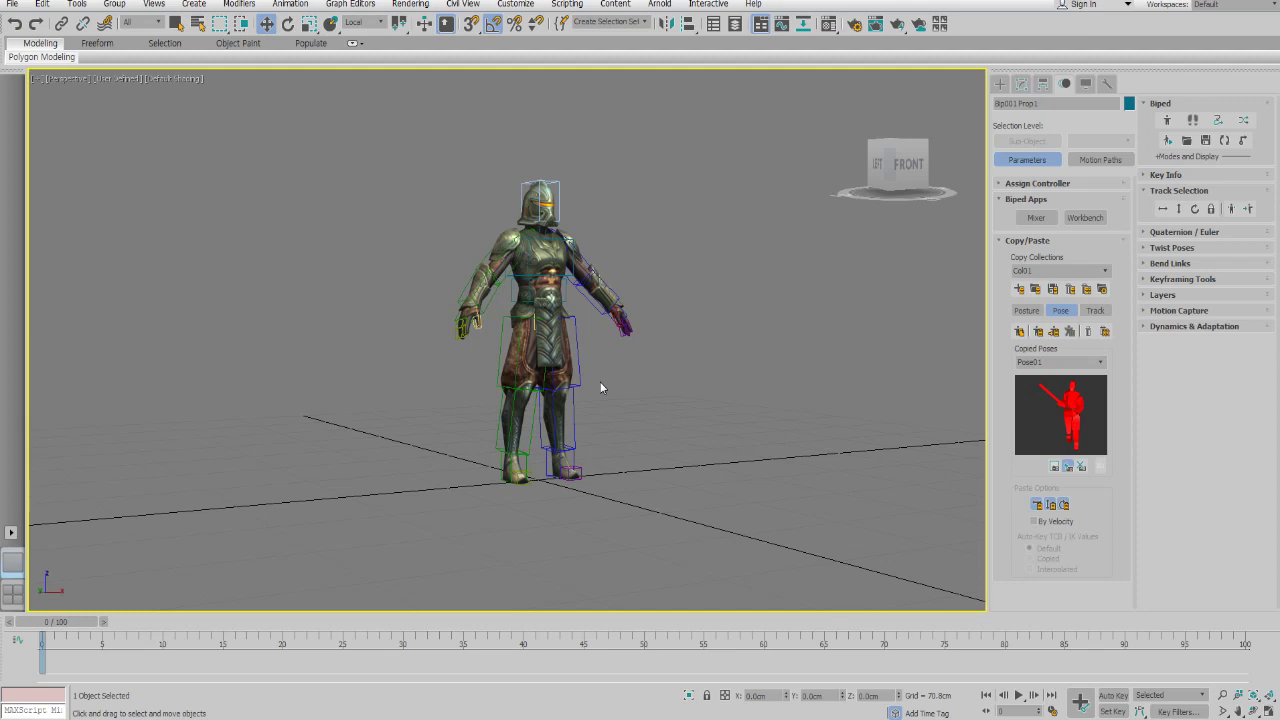
pyautogui.keyDown('ctrl'); pyautogui.keyDown('alt'); pyautogui.moveTo(342, 650); pyautogui.dragTo(655, 660, button='right'); pyautogui.keyUp('alt'); pyautogui.keyUp('ctrl')
pyautogui.keyDown('ctrl'); pyautogui.keyDown('alt'); pyautogui.moveTo(517, 663); pyautogui.dragTo(831, 663, button='right'); pyautogui.keyUp('alt'); pyautogui.keyUp('ctrl')
pyautogui.keyDown('ctrl'); pyautogui.keyDown('alt'); pyautogui.moveTo(665, 664); pyautogui.dragTo(1012, 665, button='right'); pyautogui.keyUp('alt'); pyautogui.keyUp('ctrl')
pyautogui.click(781, 441)
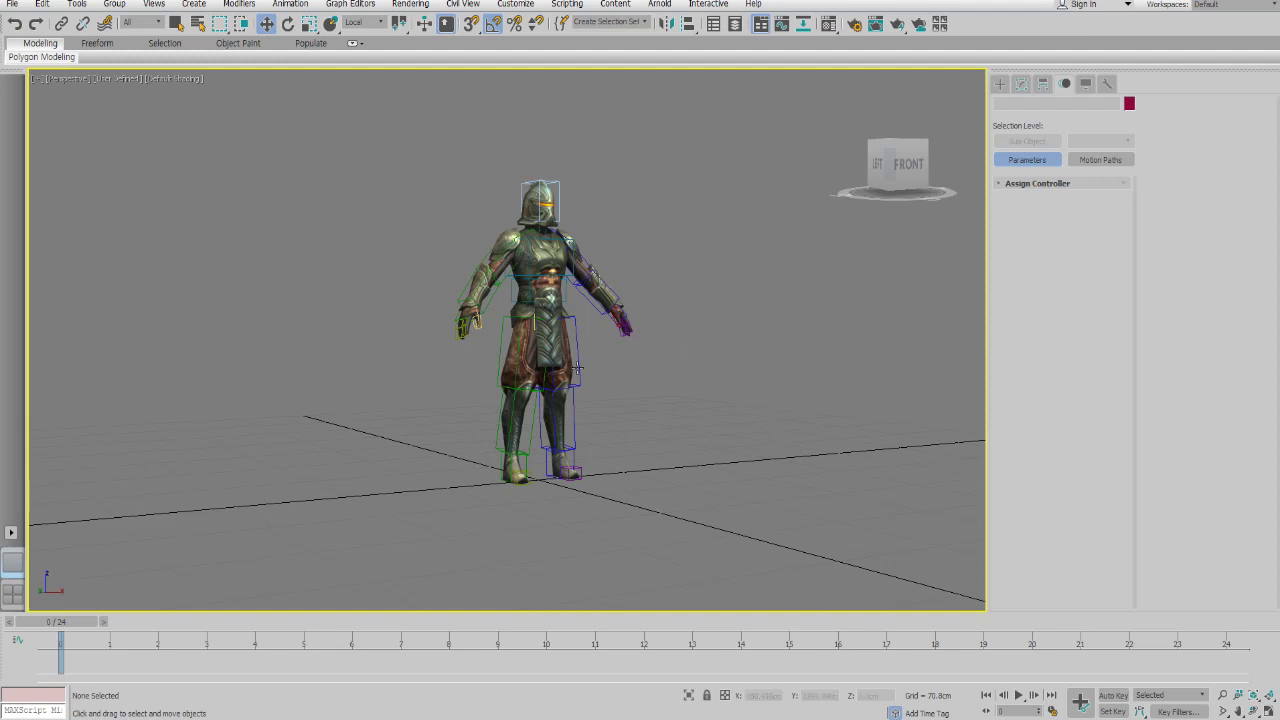
# - Turn on Auto Key and lift the right foot forward and up at frame 0, bending the knee in the side view
pyautogui.click(580, 367)
pyautogui.press('l')
pyautogui.moveTo(585, 361); pyautogui.dragTo(583, 385, button='middle')
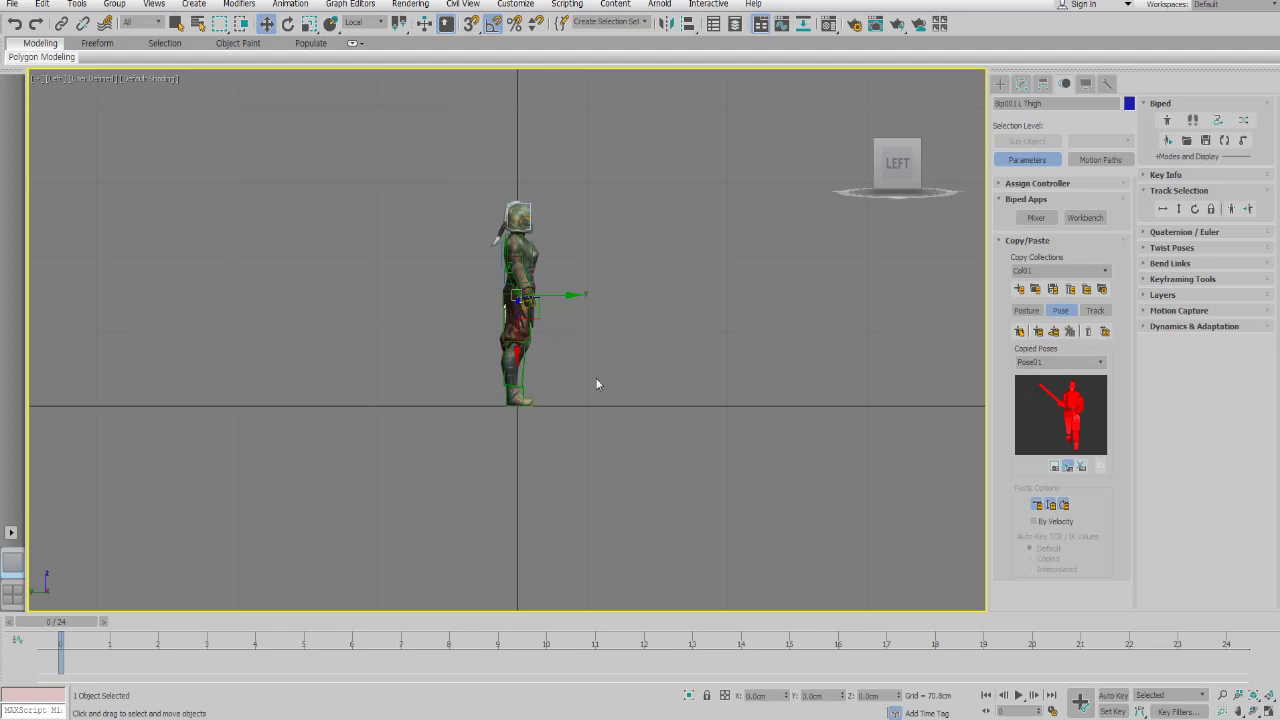
pyautogui.scroll(3, 588, 372)
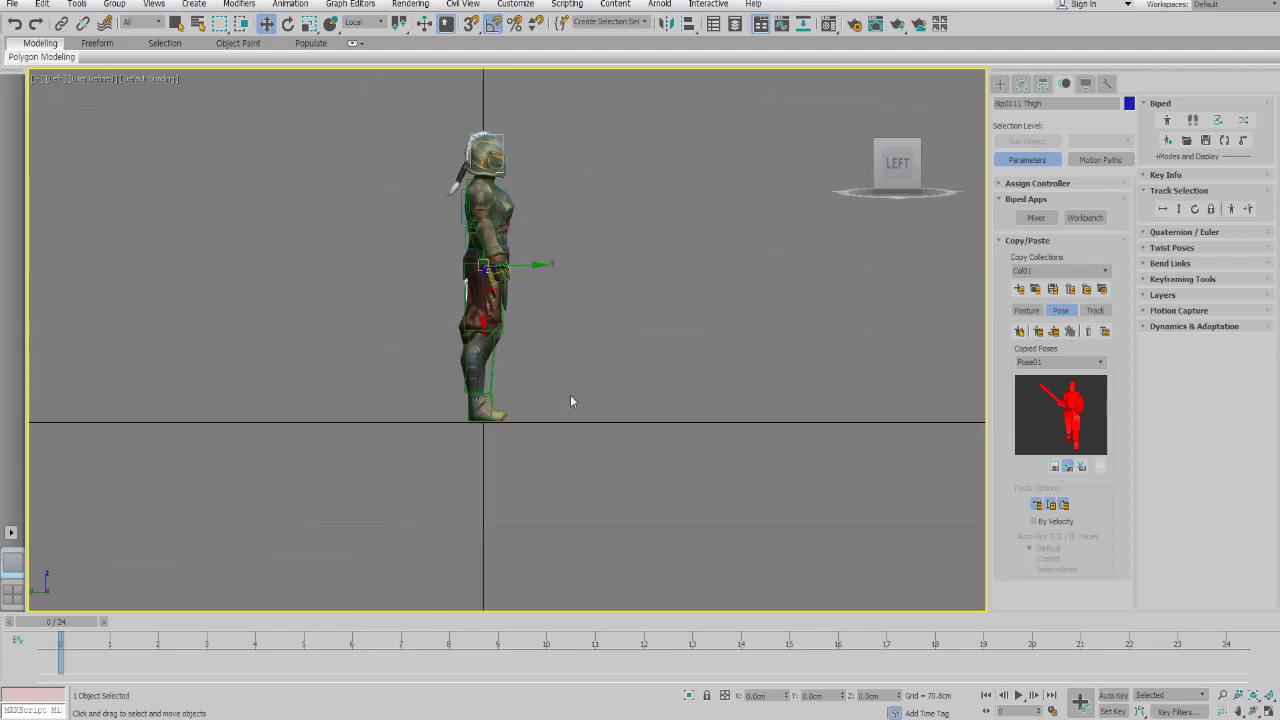
pyautogui.press('n')
pyautogui.moveTo(522, 382); pyautogui.dragTo(510, 406, button='middle')
pyautogui.click(476, 394)
pyautogui.click(480, 432)
pyautogui.moveTo(500, 422); pyautogui.dragTo(556, 348)
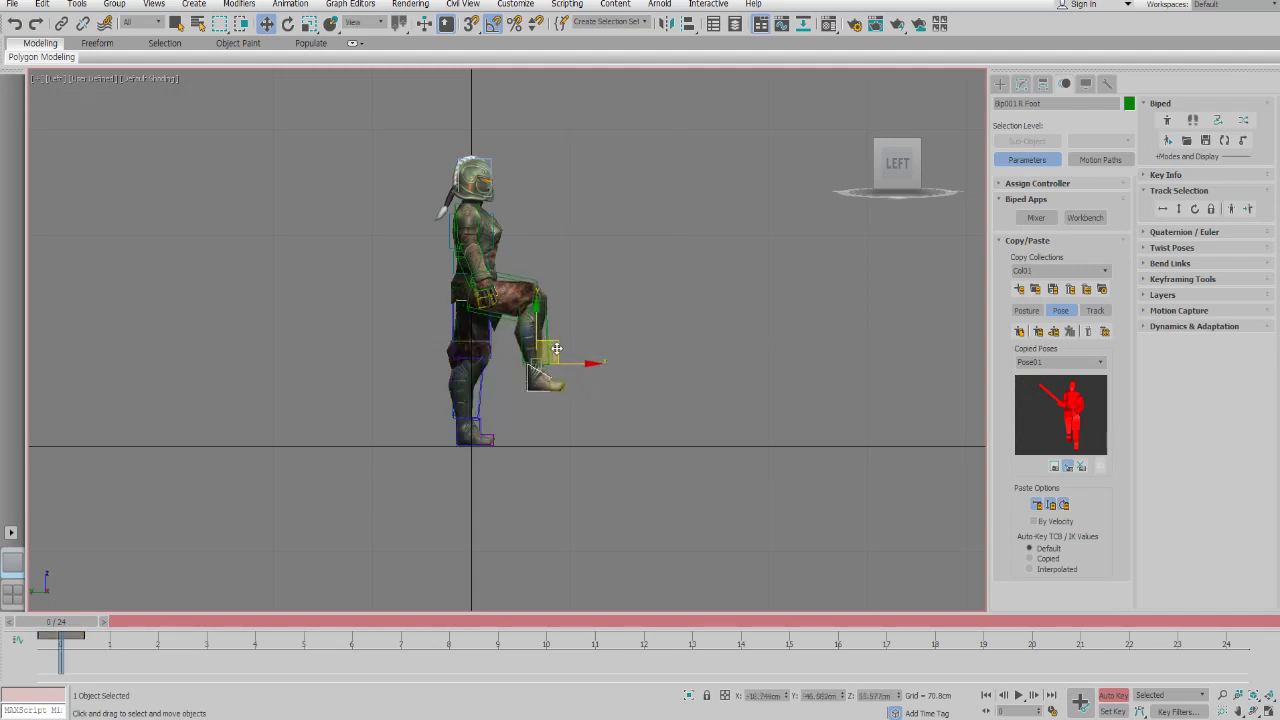
# - Turn off the edged-face display of selected objects in the viewport and clear the selection
pyautogui.click(498, 420)
pyautogui.click(114, 80)
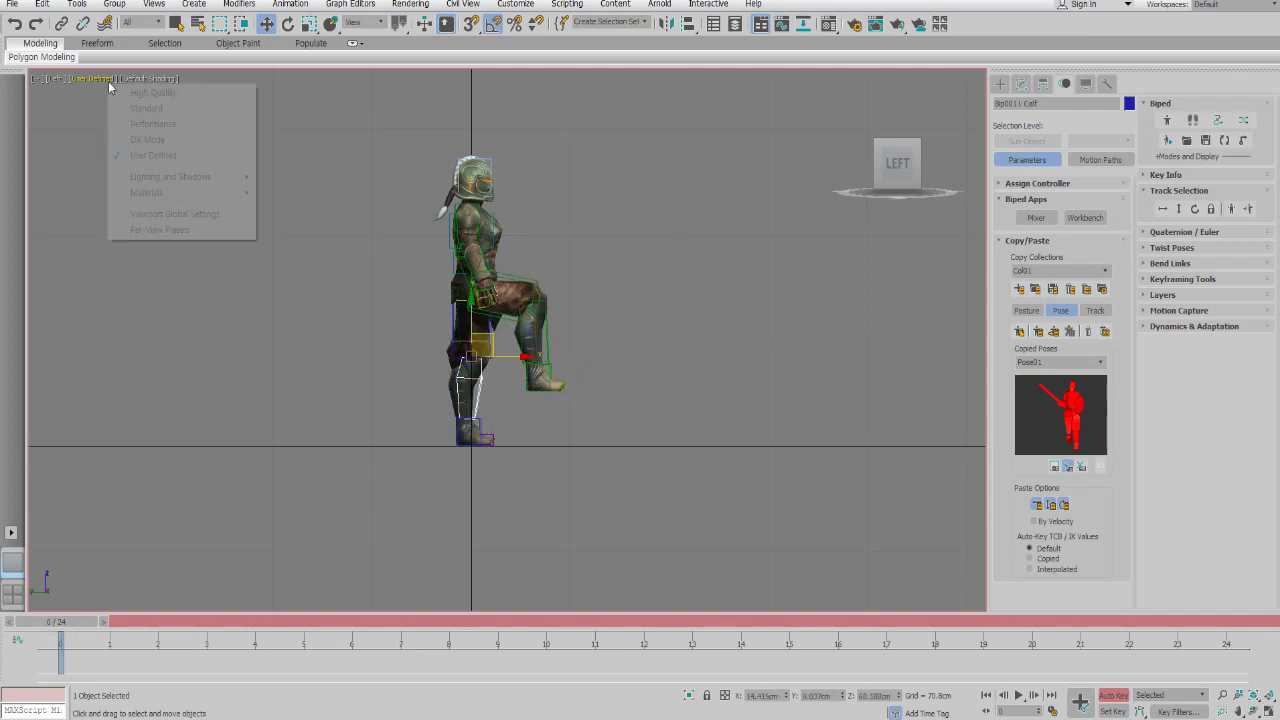
pyautogui.moveTo(162, 176)
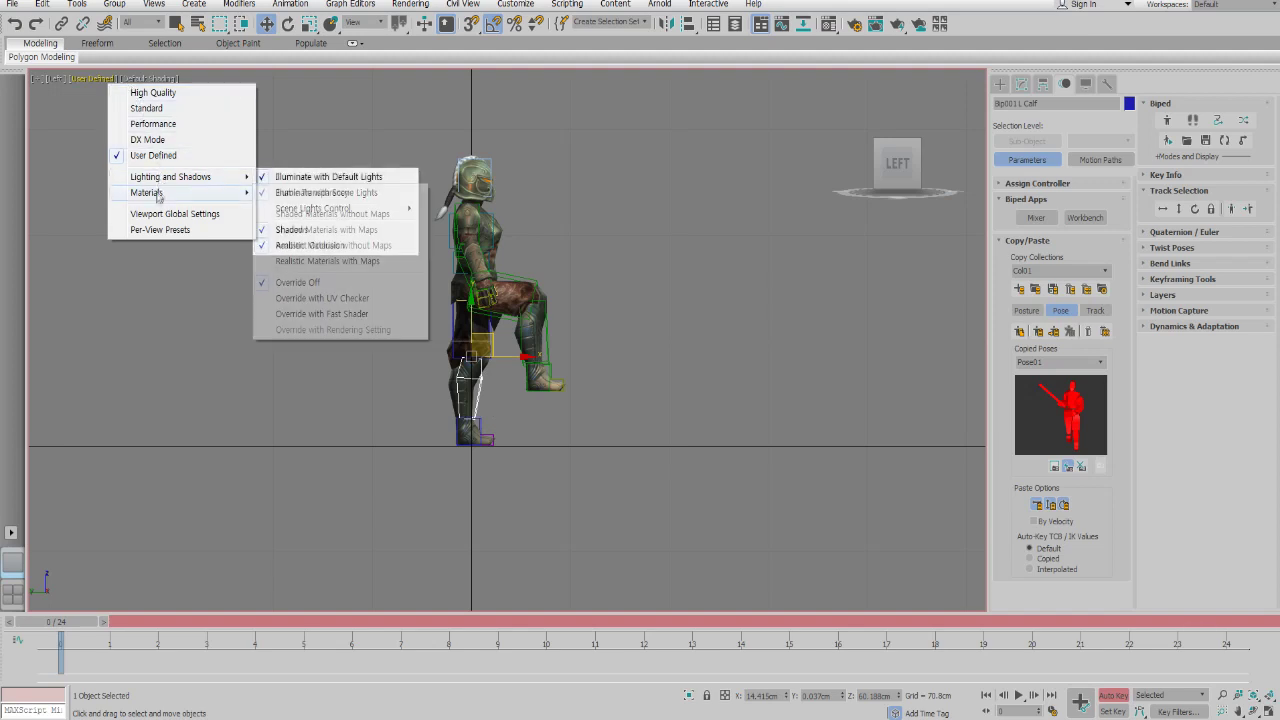
pyautogui.click(138, 79)
pyautogui.moveTo(210, 262)
pyautogui.click(329, 262)
pyautogui.click(437, 354)
pyautogui.moveTo(462, 344); pyautogui.dragTo(456, 345, button='middle')
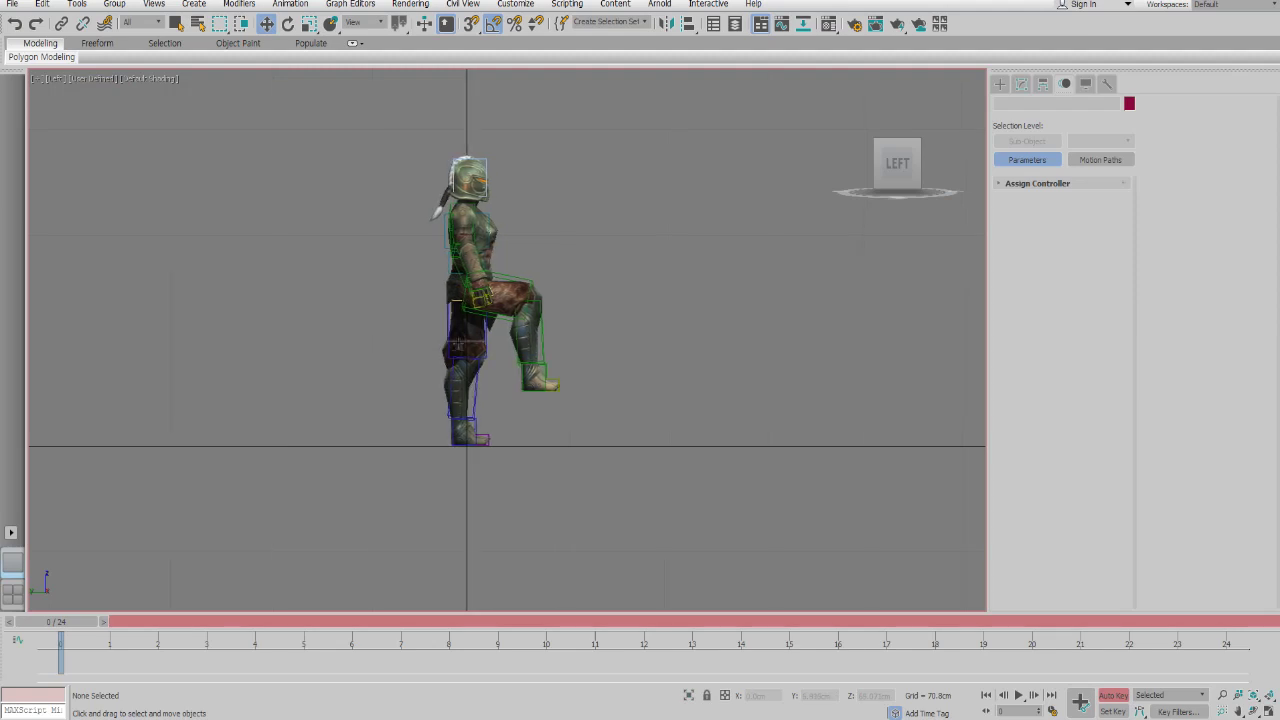
# - Move the left foot backward behind the body to stretch out the rear leg
pyautogui.click(483, 425)
pyautogui.moveTo(483, 425); pyautogui.dragTo(365, 474)
pyautogui.press('e')
# - Rotate the biped's center of mass so the whole body leans forward 15 degrees
pyautogui.click(1180, 209)
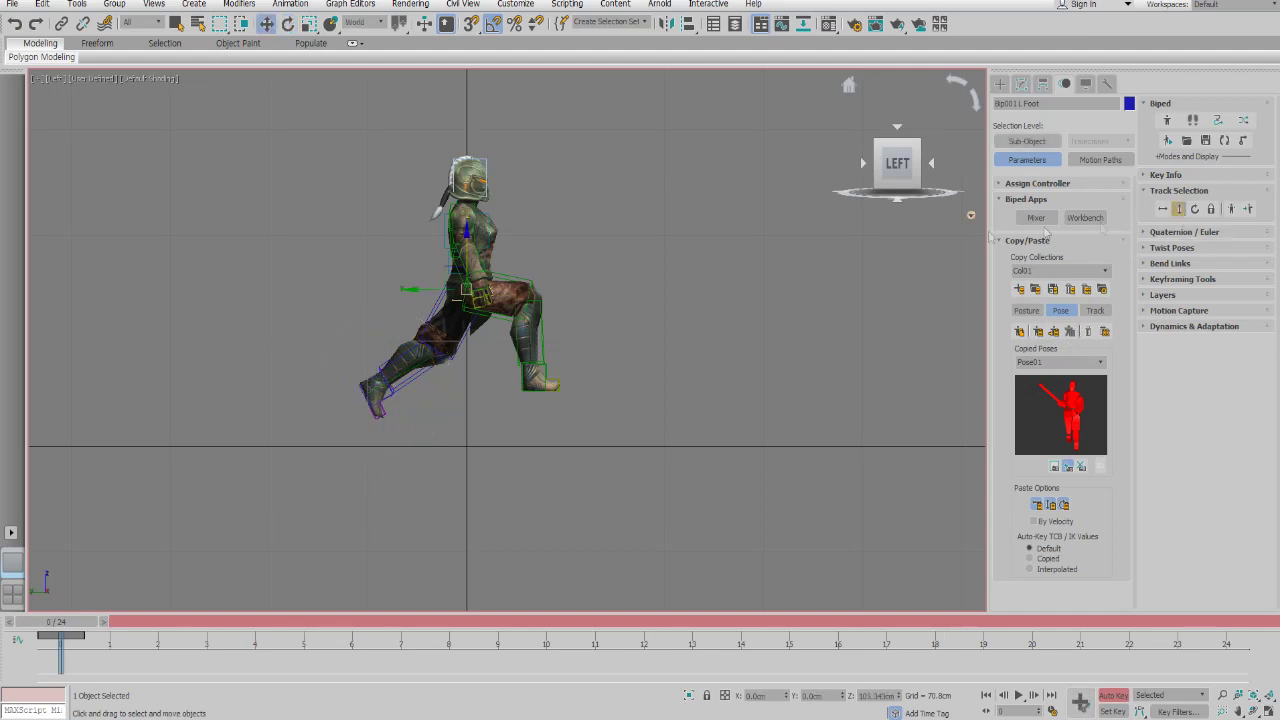
pyautogui.press('e')
pyautogui.moveTo(503, 326); pyautogui.dragTo(488, 351)
pyautogui.press('pagedown')
# - Move the trailing left foot slightly forward and down in the side view
pyautogui.click(360, 369)
pyautogui.press('w')
pyautogui.moveTo(382, 337); pyautogui.dragTo(402, 368)
# - Rotate the raised right leg slightly in the front view
pyautogui.click(527, 304)
pyautogui.press('p')
pyautogui.keyDown('alt'); pyautogui.moveTo(591, 325); pyautogui.dragTo(480, 428, button='middle'); pyautogui.keyUp('alt')
pyautogui.press('f')
pyautogui.scroll(-3, 506, 332)
pyautogui.press('e')
pyautogui.moveTo(545, 414); pyautogui.dragTo(539, 415)
# - Move the left foot inward toward the body's centerline in the front view
pyautogui.click(552, 465)
pyautogui.press('w')
pyautogui.moveTo(584, 477); pyautogui.dragTo(568, 472)
# - Twist the whole body slightly about its vertical axis using the biped's body rotation track
pyautogui.keyDown('alt'); pyautogui.moveTo(575, 425); pyautogui.dragTo(565, 398, button='middle'); pyautogui.keyUp('alt')
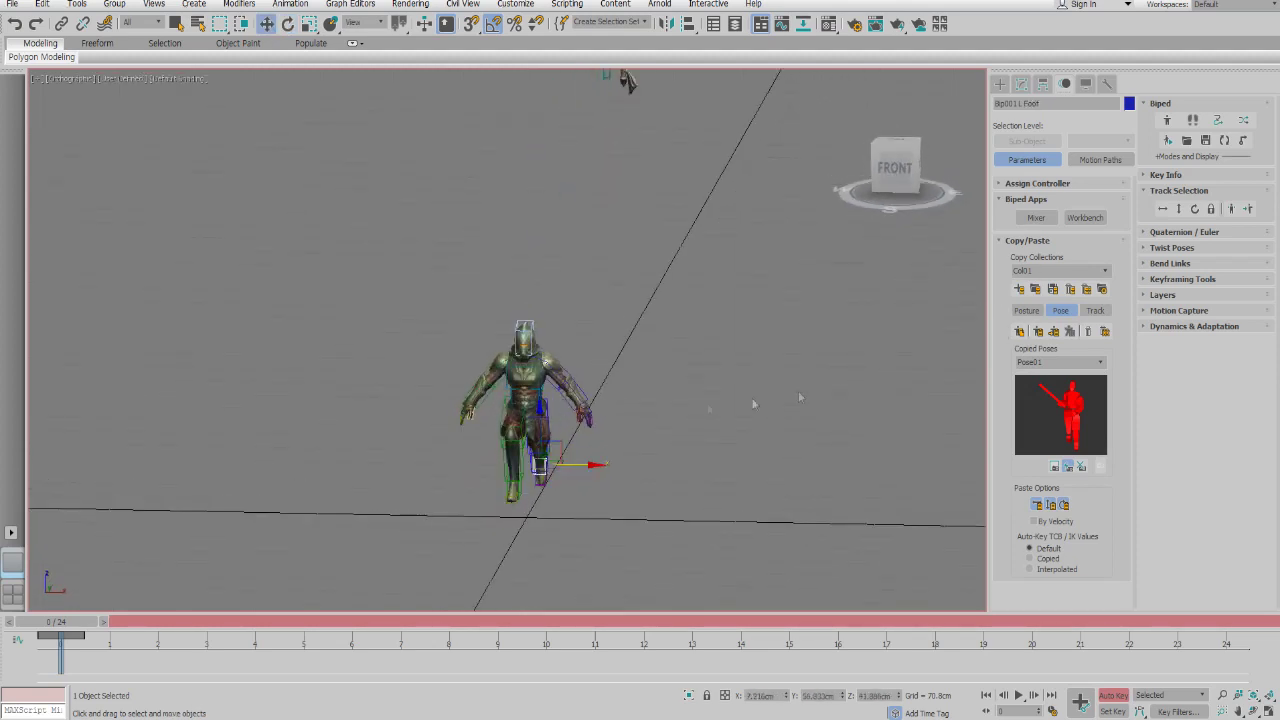
pyautogui.click(518, 466)
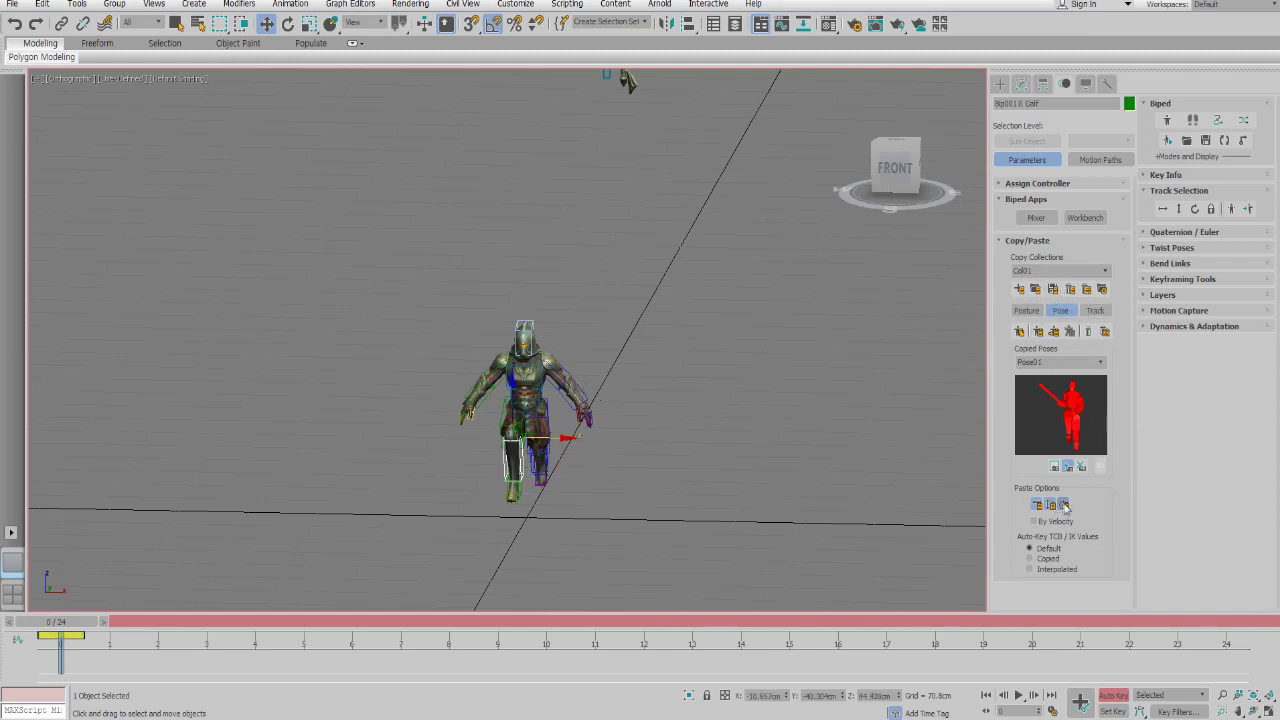
pyautogui.click(1194, 208)
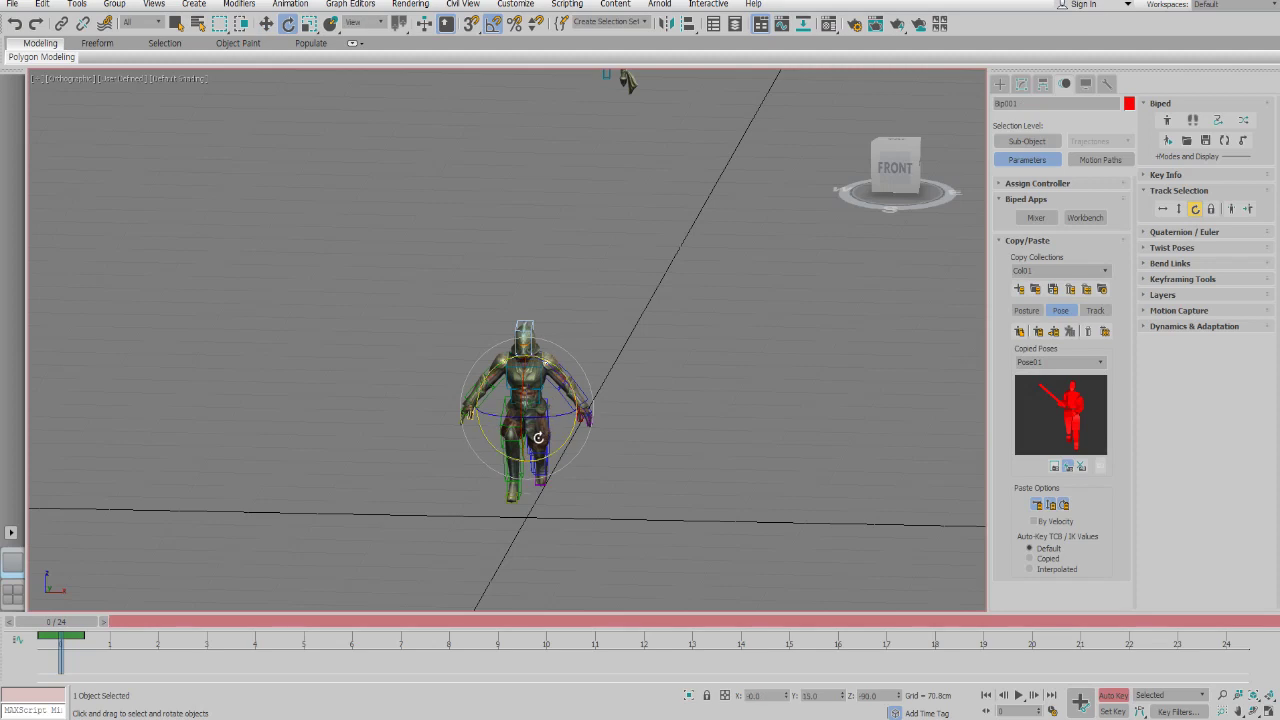
pyautogui.moveTo(536, 431); pyautogui.dragTo(551, 430)
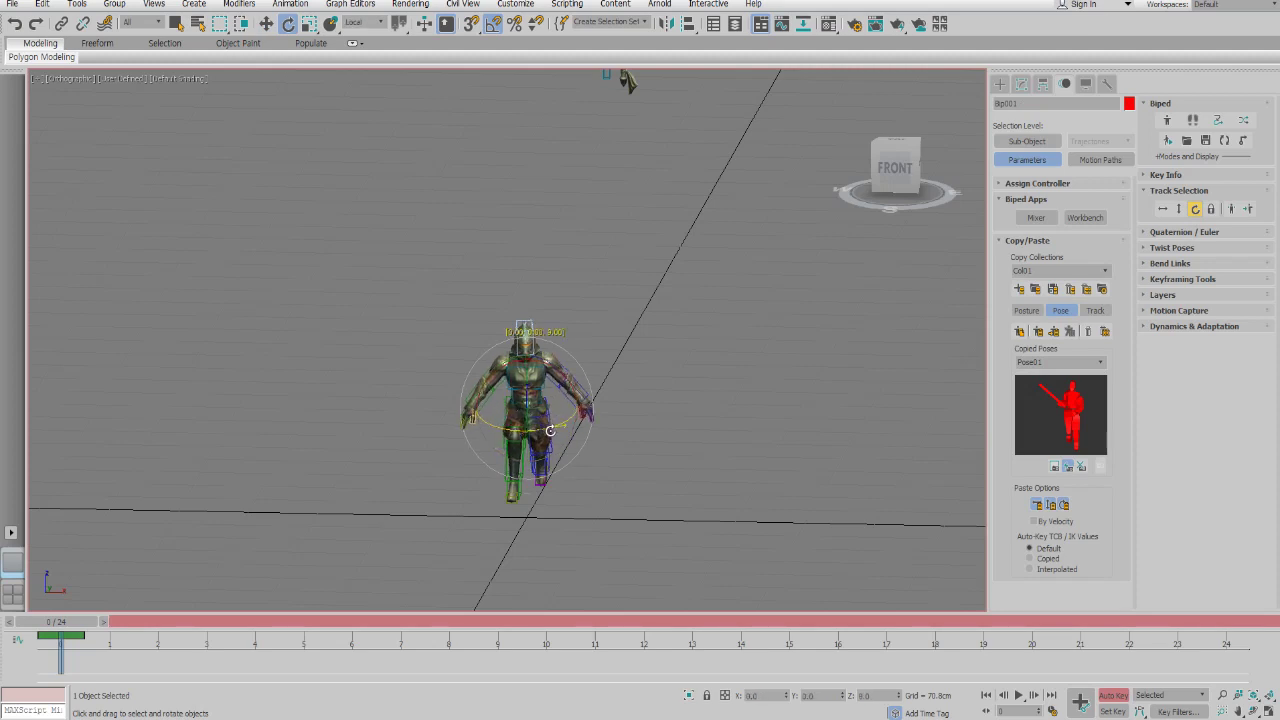
# - Rotate the lower spine -10 degrees about its local X axis in the front view
pyautogui.press('f')
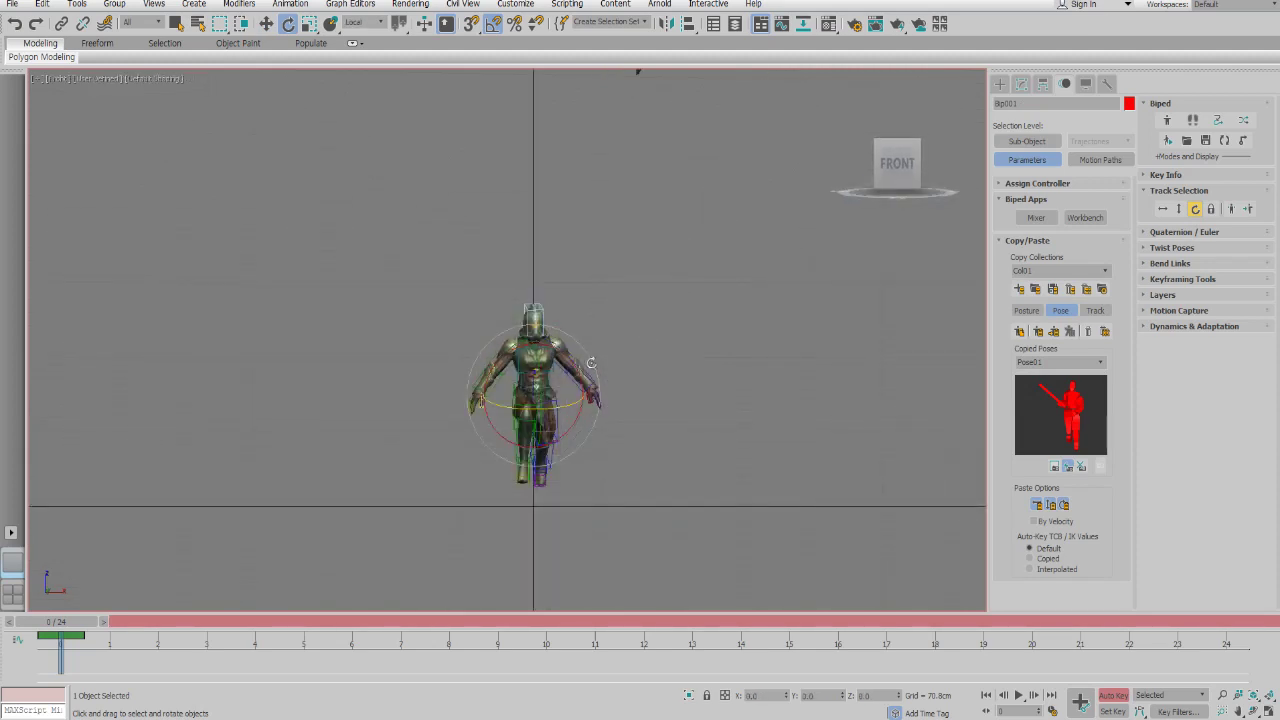
pyautogui.scroll(4, 551, 341)
pyautogui.click(622, 405)
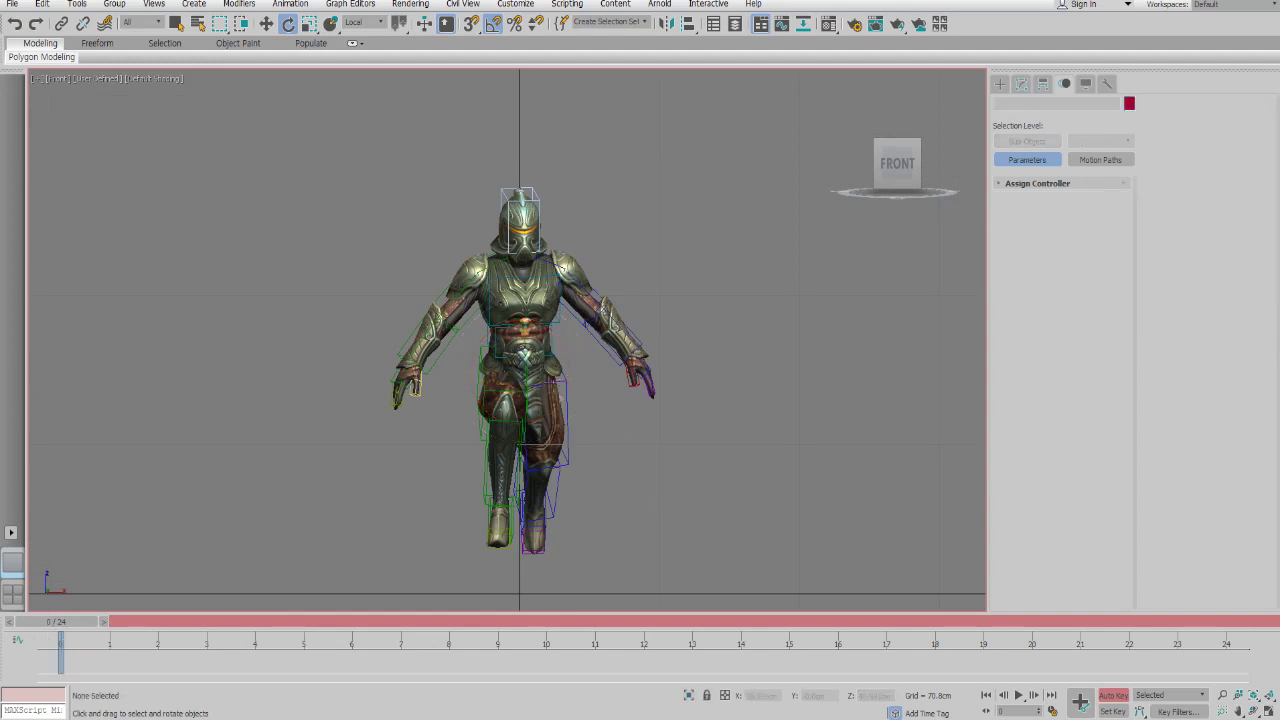
pyautogui.click(549, 345)
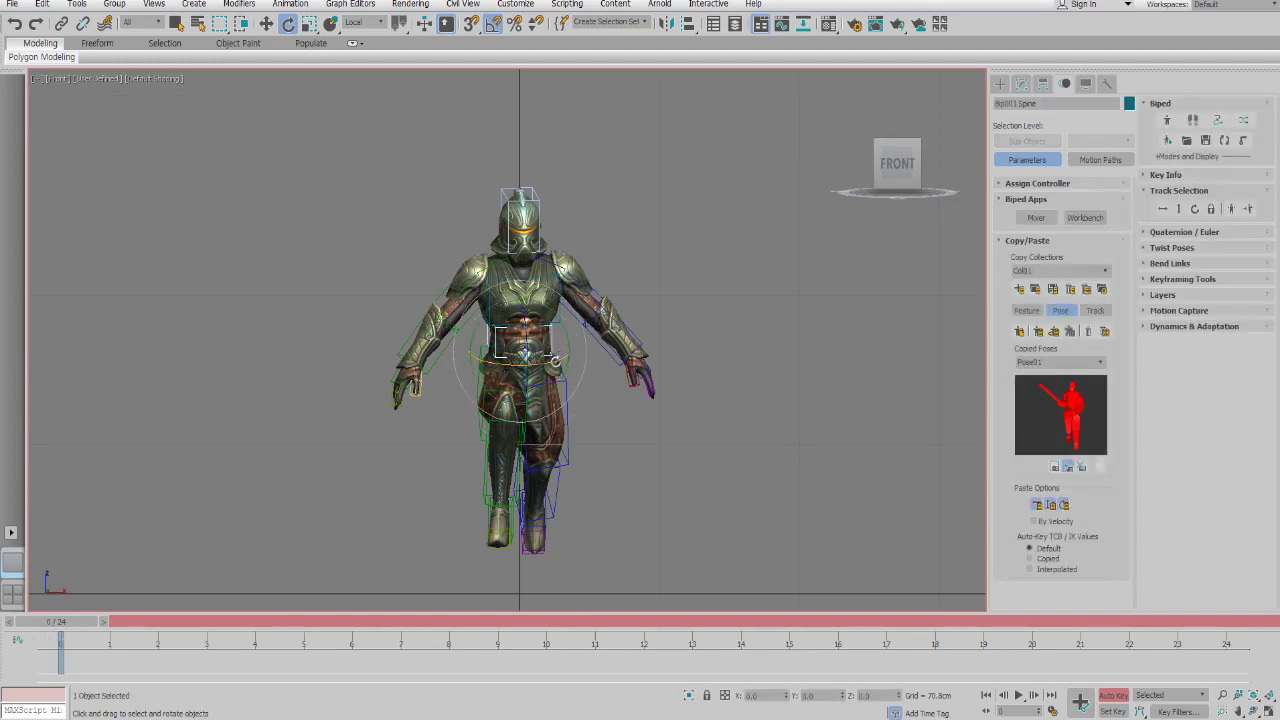
pyautogui.moveTo(552, 365); pyautogui.dragTo(529, 374)
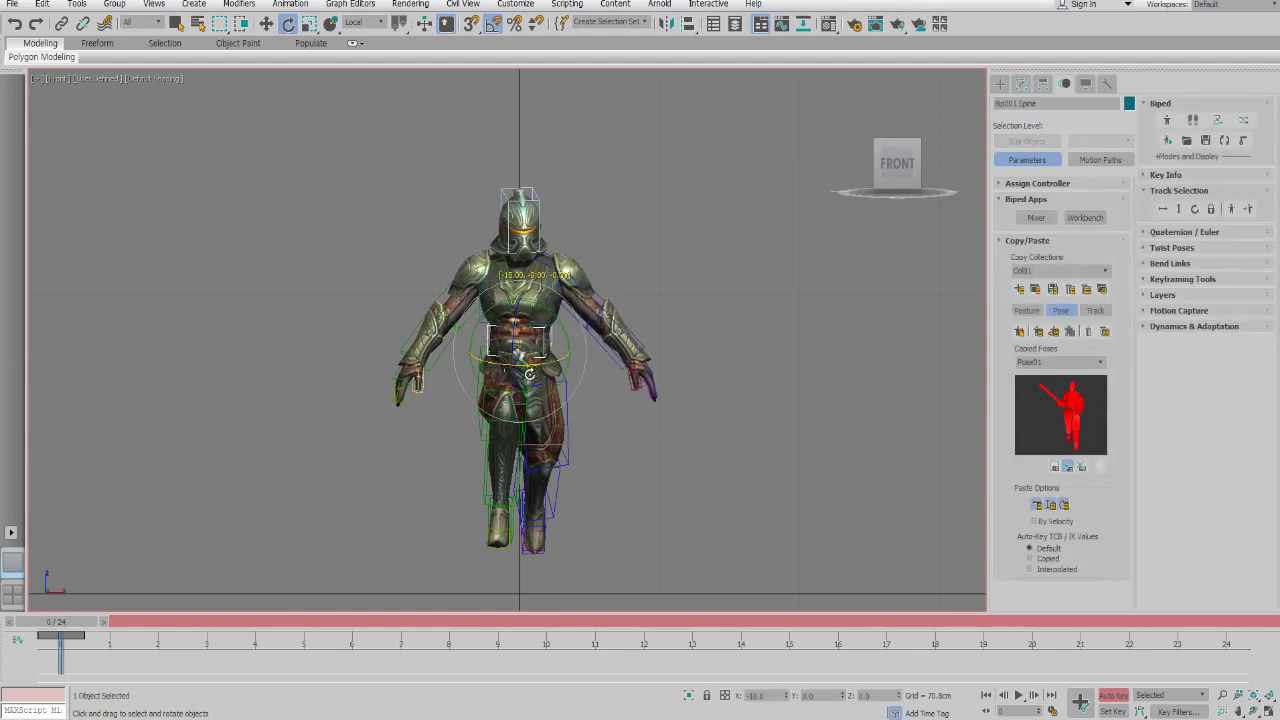
pyautogui.click(550, 282)
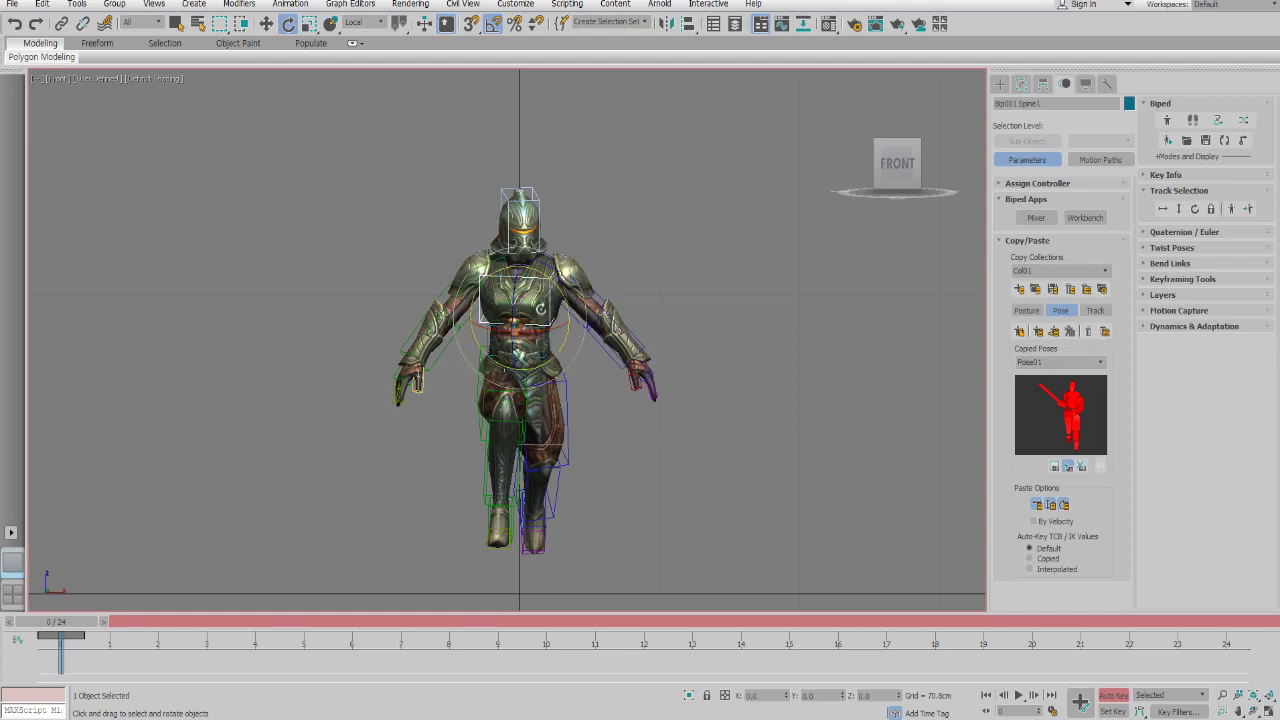
pyautogui.click(550, 311)
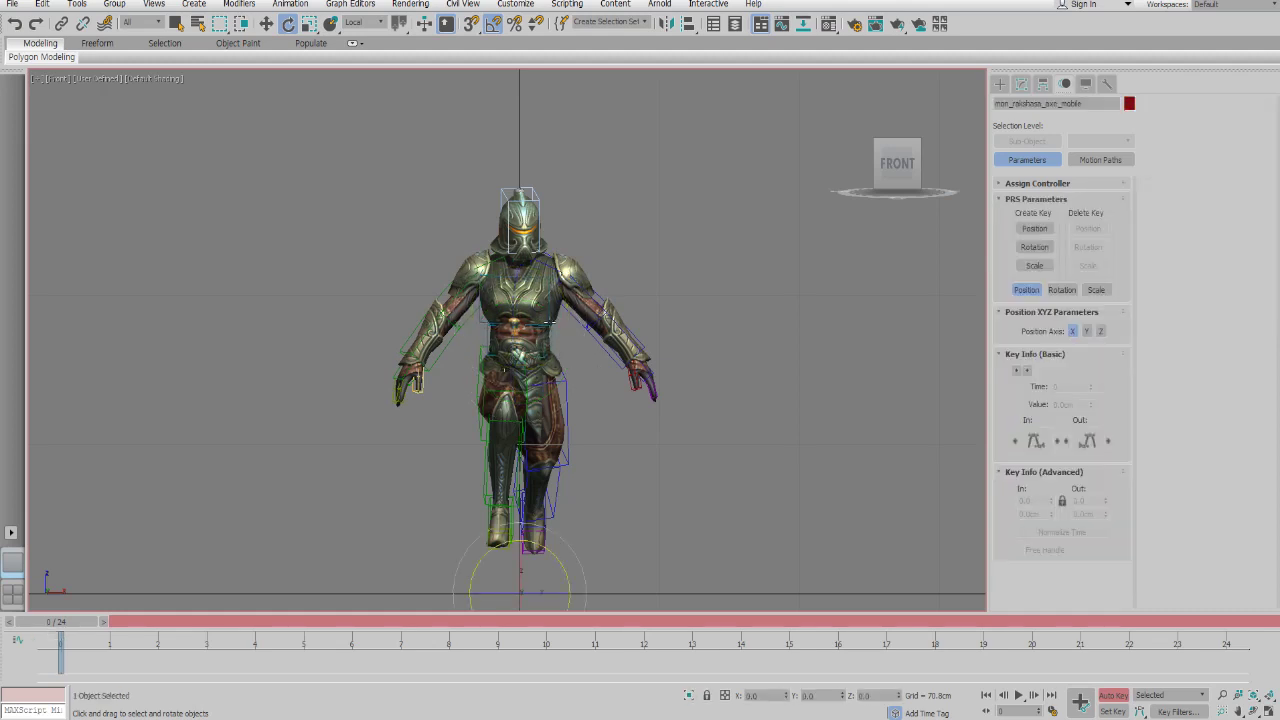
pyautogui.click(531, 308)
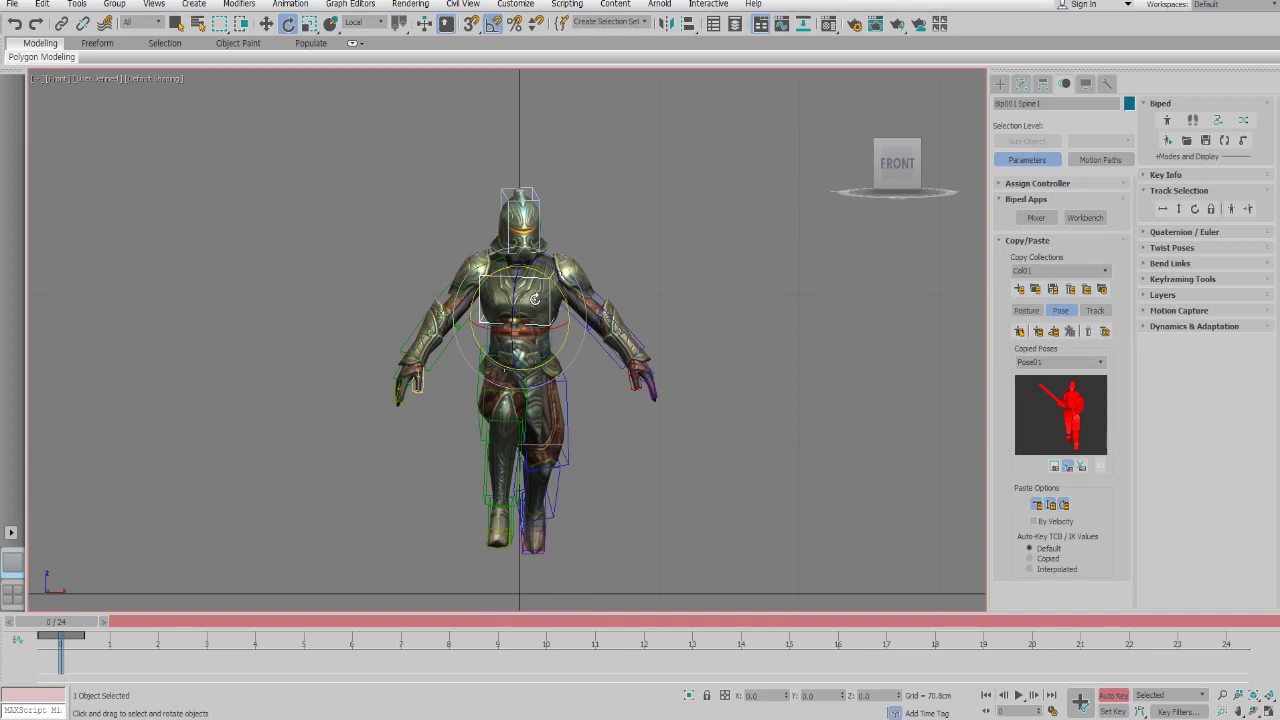
# - Select the character mesh in wireframe and turn off Show Frozen in Gray in its object properties
pyautogui.press('F3')
pyautogui.click(543, 290)
pyautogui.rightClick(578, 261)
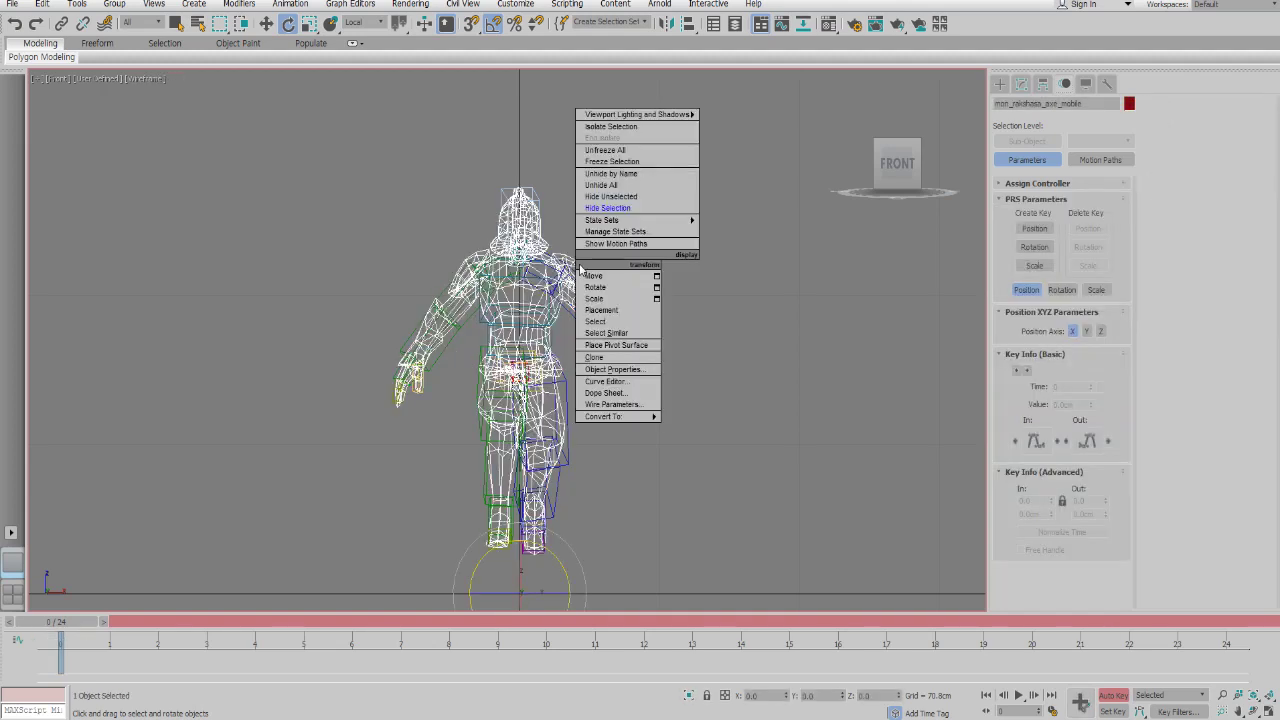
pyautogui.click(612, 369)
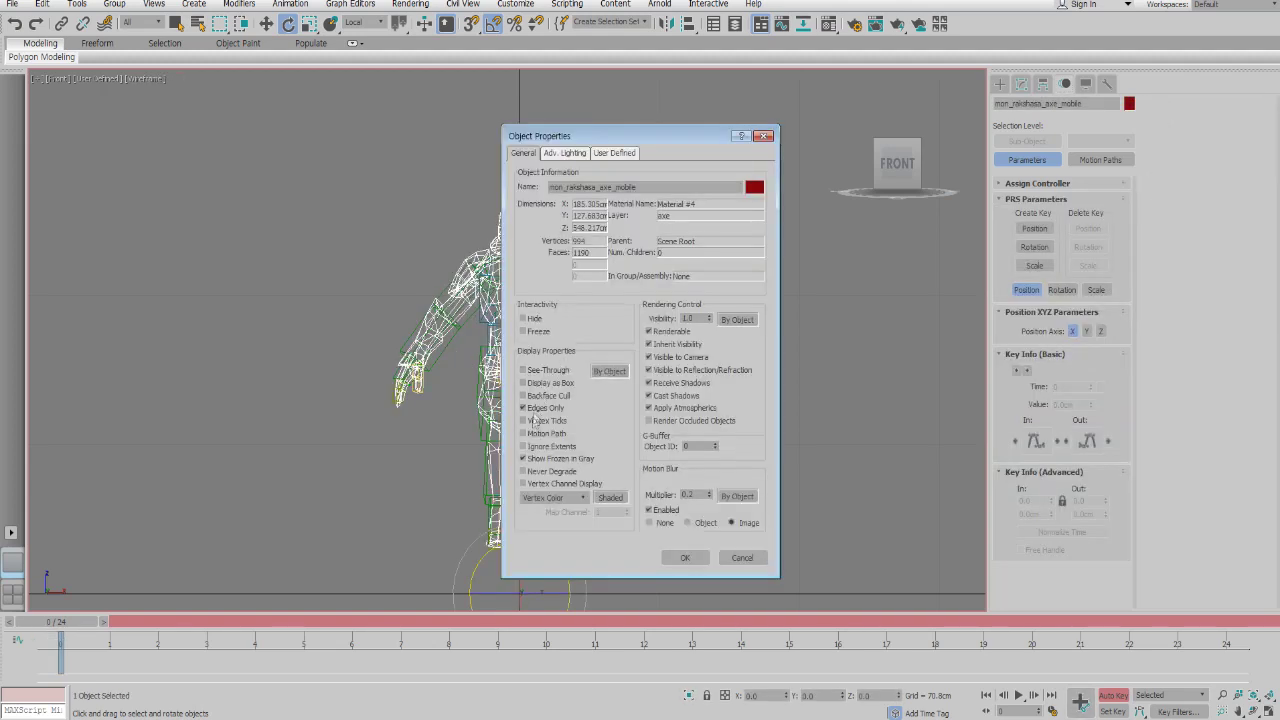
pyautogui.click(685, 557)
# - Freeze the character mesh and return the viewport to shaded display
pyautogui.rightClick(611, 338)
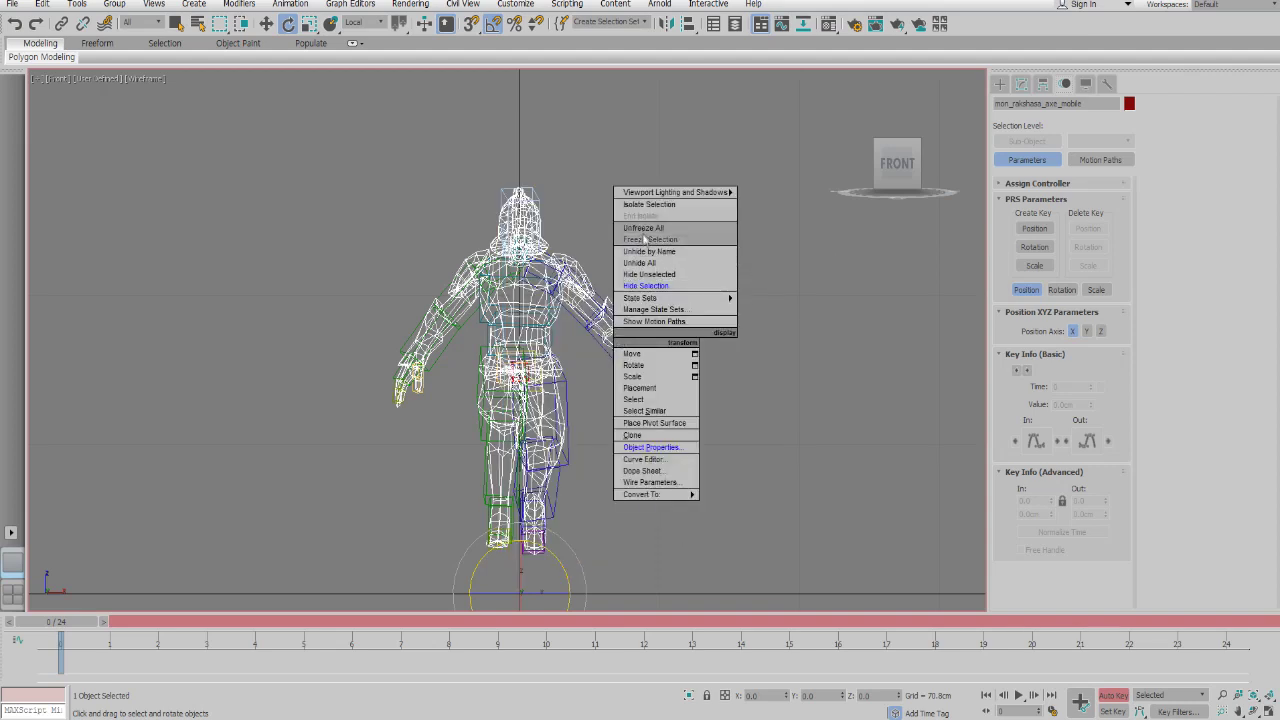
pyautogui.click(641, 242)
pyautogui.press('F3')
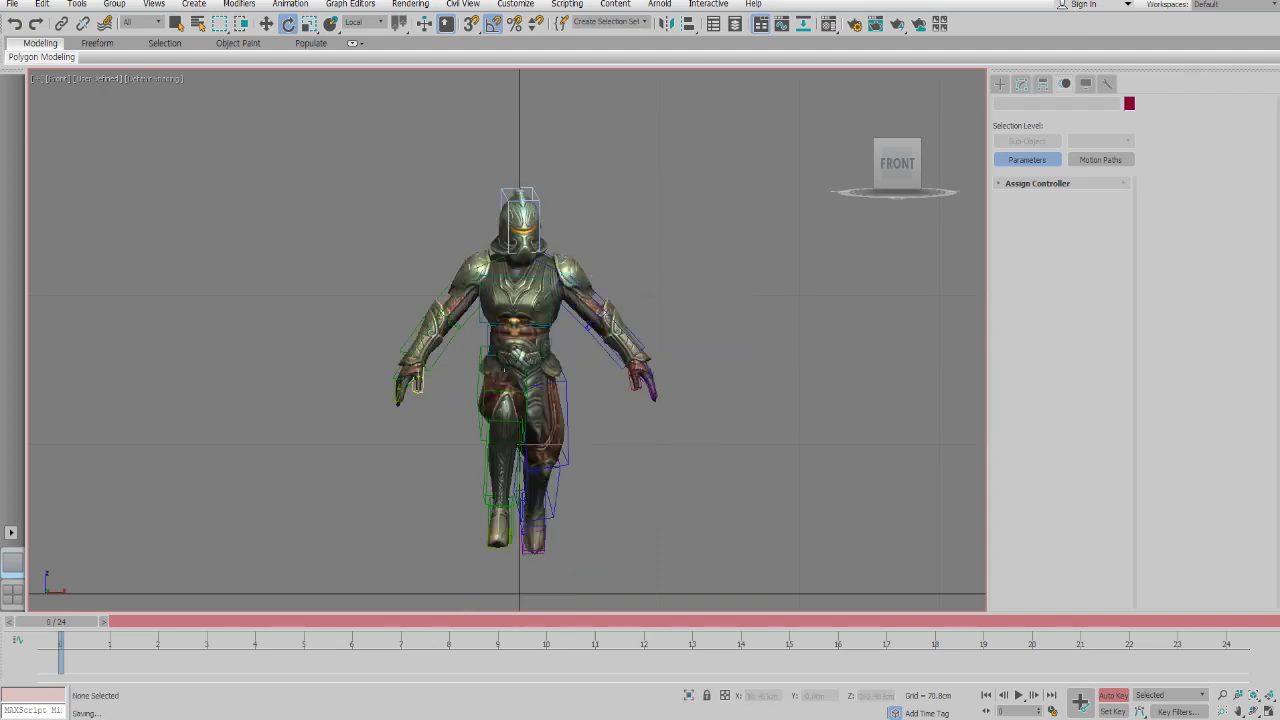
# - Twist the upper spine in the front view to turn the chest and shoulders farther
pyautogui.click(549, 332)
pyautogui.moveTo(549, 331); pyautogui.dragTo(550, 310, button='middle')
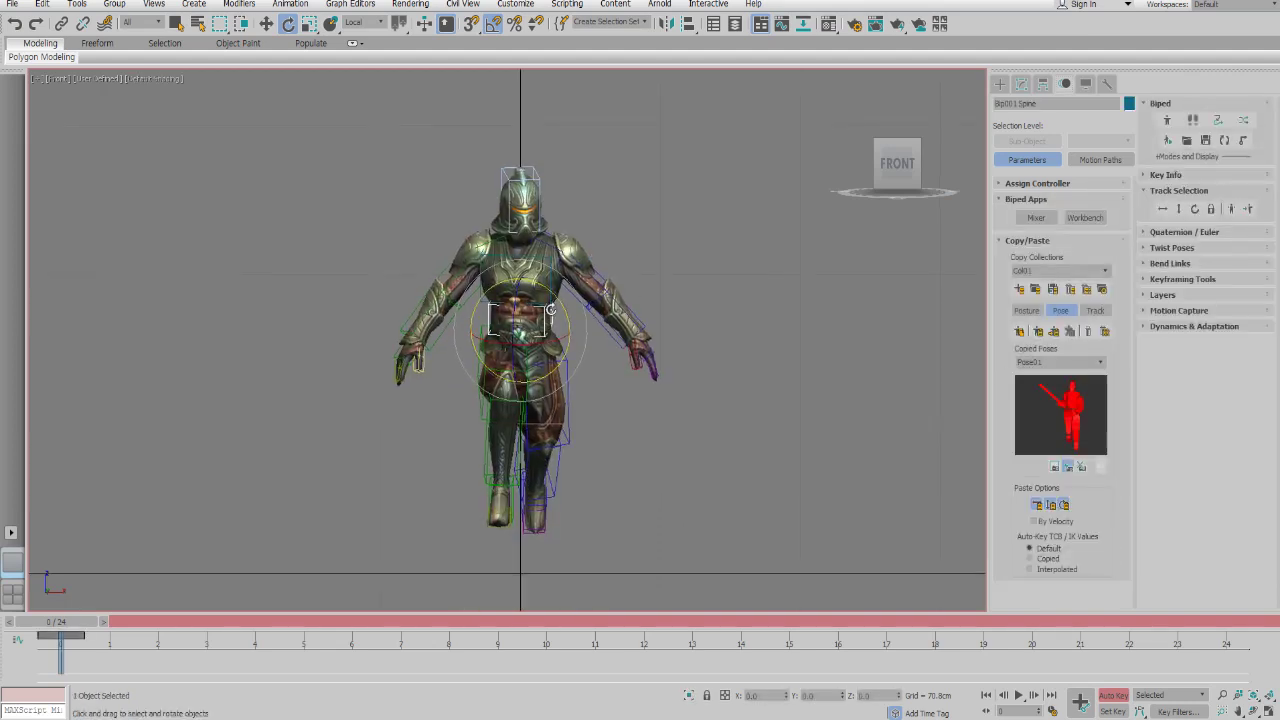
pyautogui.click(548, 311)
pyautogui.moveTo(548, 299); pyautogui.dragTo(522, 321)
# - Turn the head back toward the front and tilt it downward
pyautogui.click(538, 204)
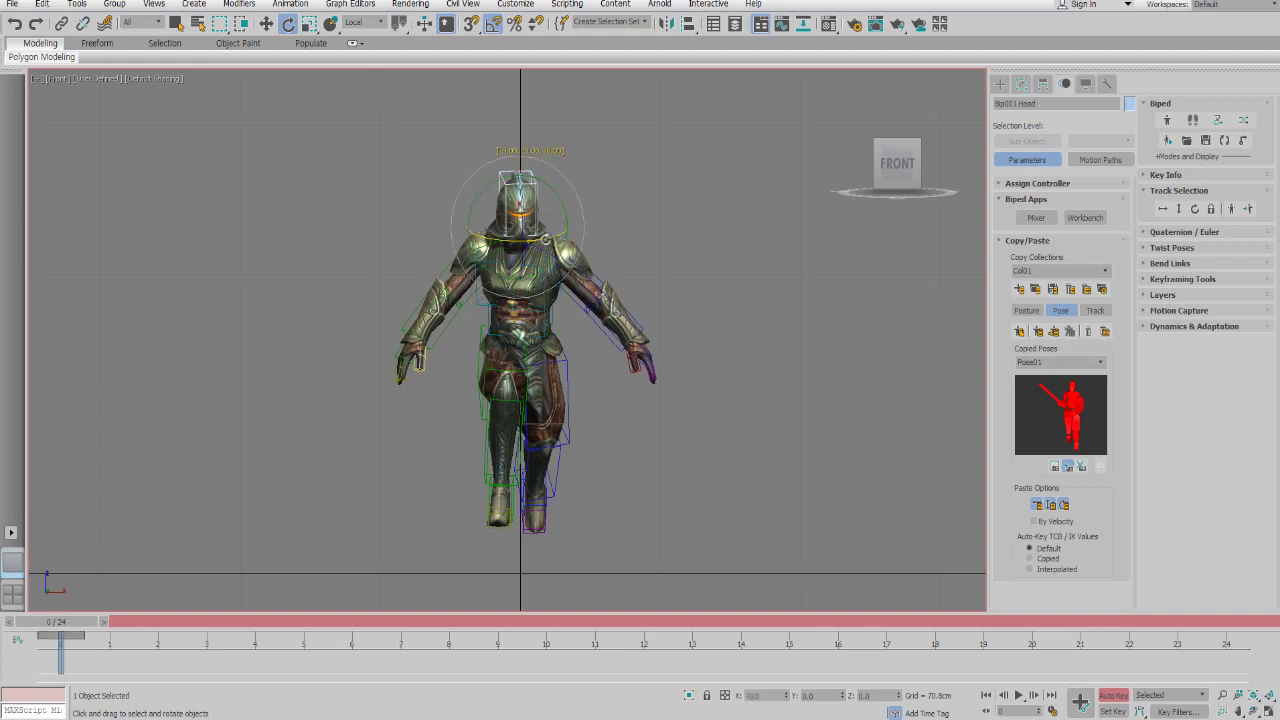
pyautogui.moveTo(520, 262); pyautogui.dragTo(519, 282)
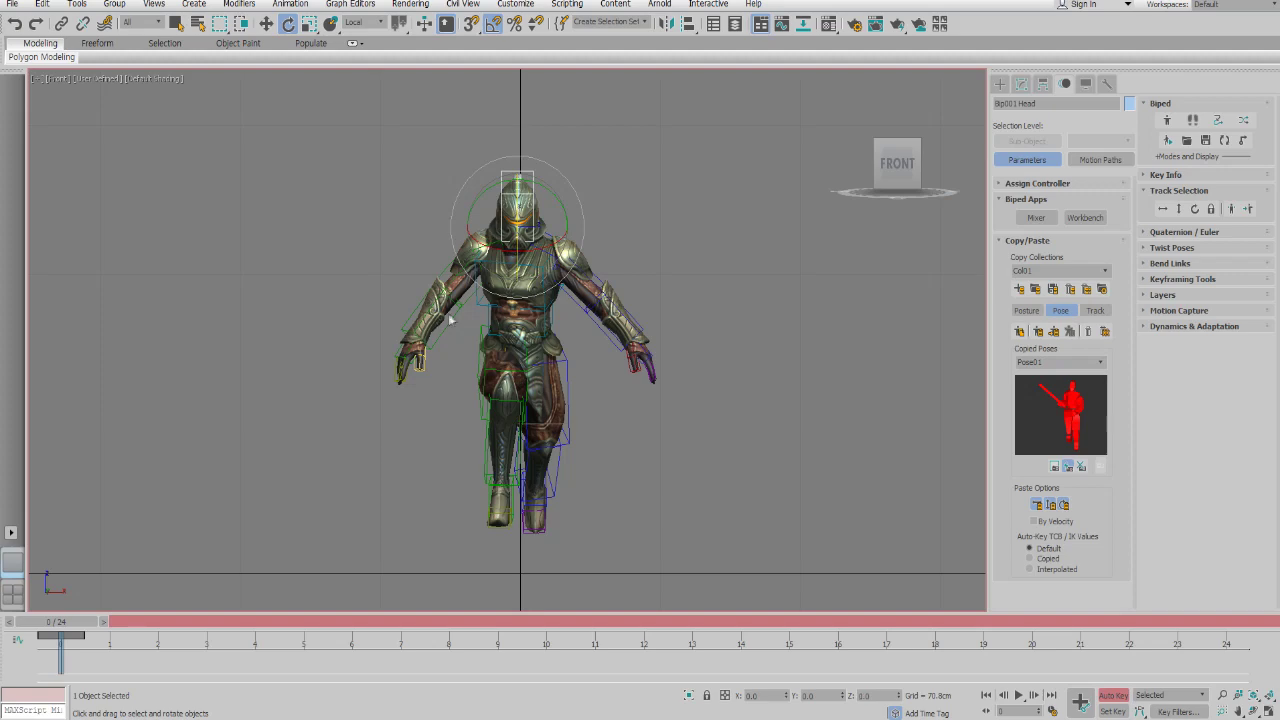
# - Swing the left arm forward and bend its elbow so the hand is raised in front of the chest
pyautogui.keyDown('alt'); pyautogui.moveTo(450, 320); pyautogui.dragTo(597, 303, button='middle'); pyautogui.keyUp('alt')
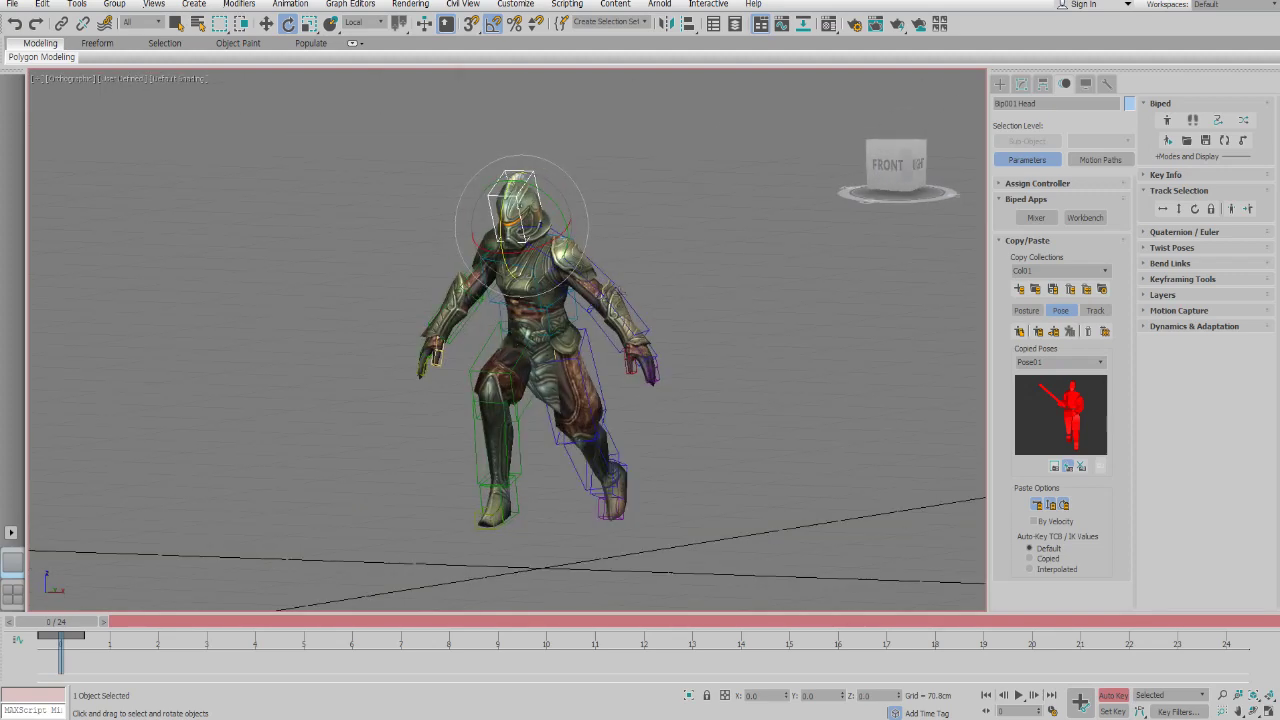
pyautogui.click(629, 300)
pyautogui.press('r')
pyautogui.moveTo(596, 255); pyautogui.dragTo(648, 598, button='middle')
pyautogui.moveTo(574, 371); pyautogui.dragTo(468, 407)
pyautogui.click(551, 332)
pyautogui.moveTo(552, 345); pyautogui.dragTo(519, 318)
pyautogui.press('pageup')
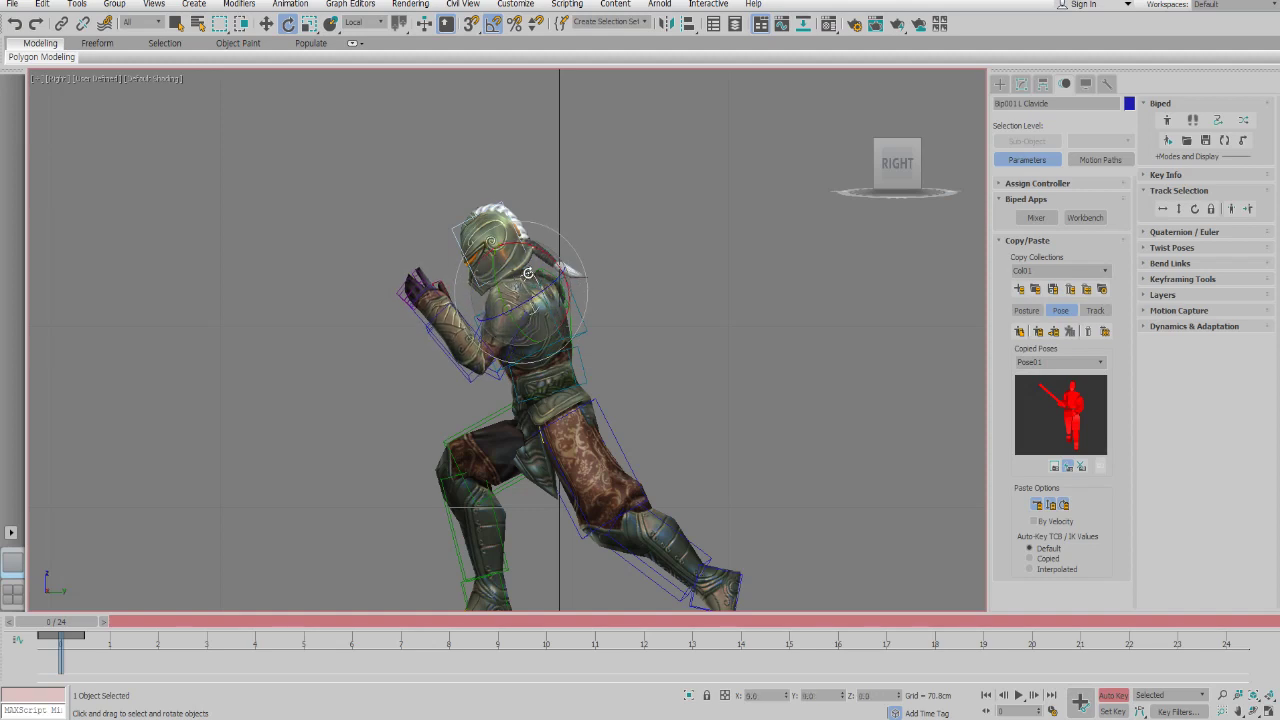
# - Copy the posture of the whole left arm and paste it onto the opposite arm
pyautogui.doubleClick(528, 272)
pyautogui.click(1026, 310)
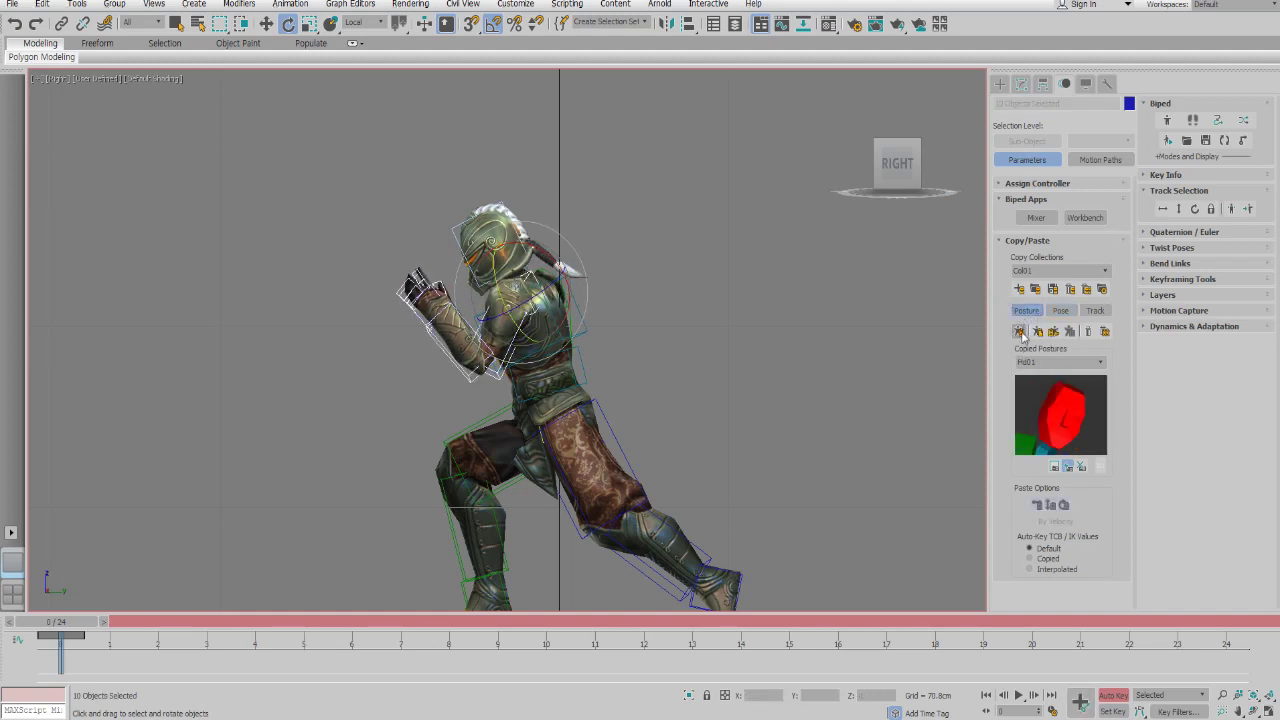
pyautogui.click(1019, 289)
# - Swing the bent right arm back behind the torso and adjust the right clavicle in the left view
pyautogui.keyDown('alt'); pyautogui.moveTo(649, 323); pyautogui.dragTo(515, 330, button='middle'); pyautogui.keyUp('alt')
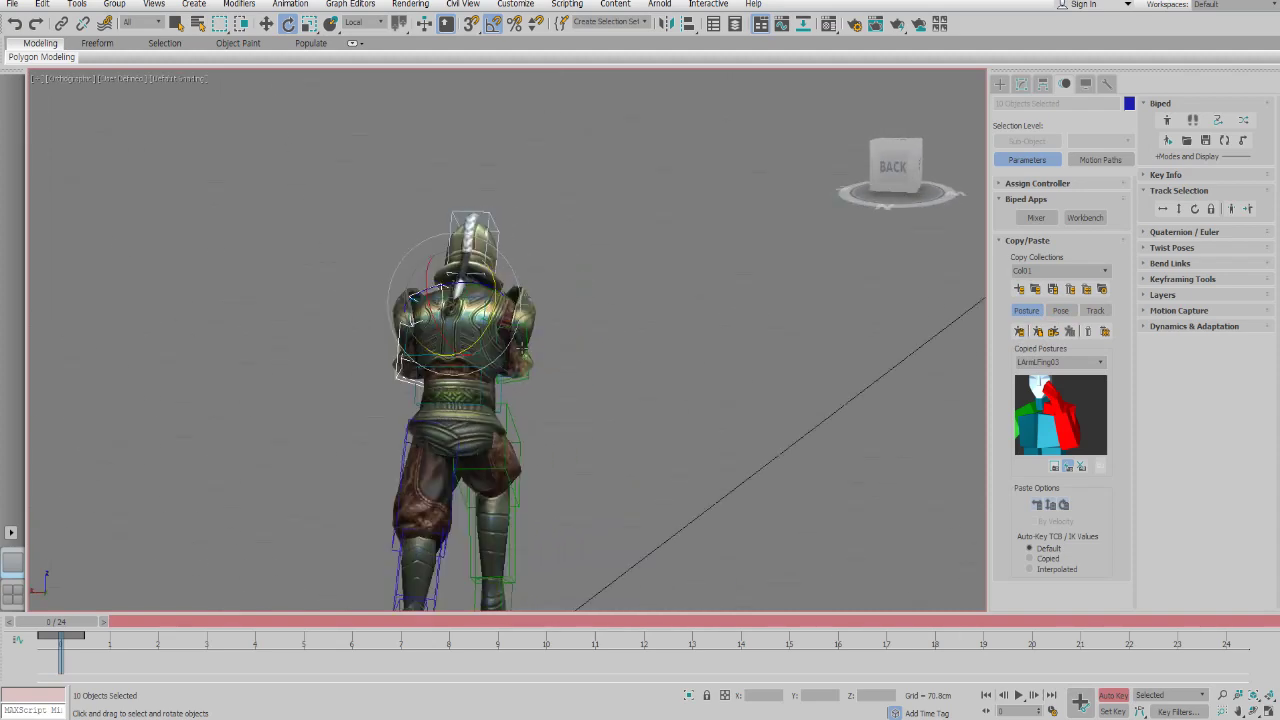
pyautogui.click(524, 354)
pyautogui.click(501, 339)
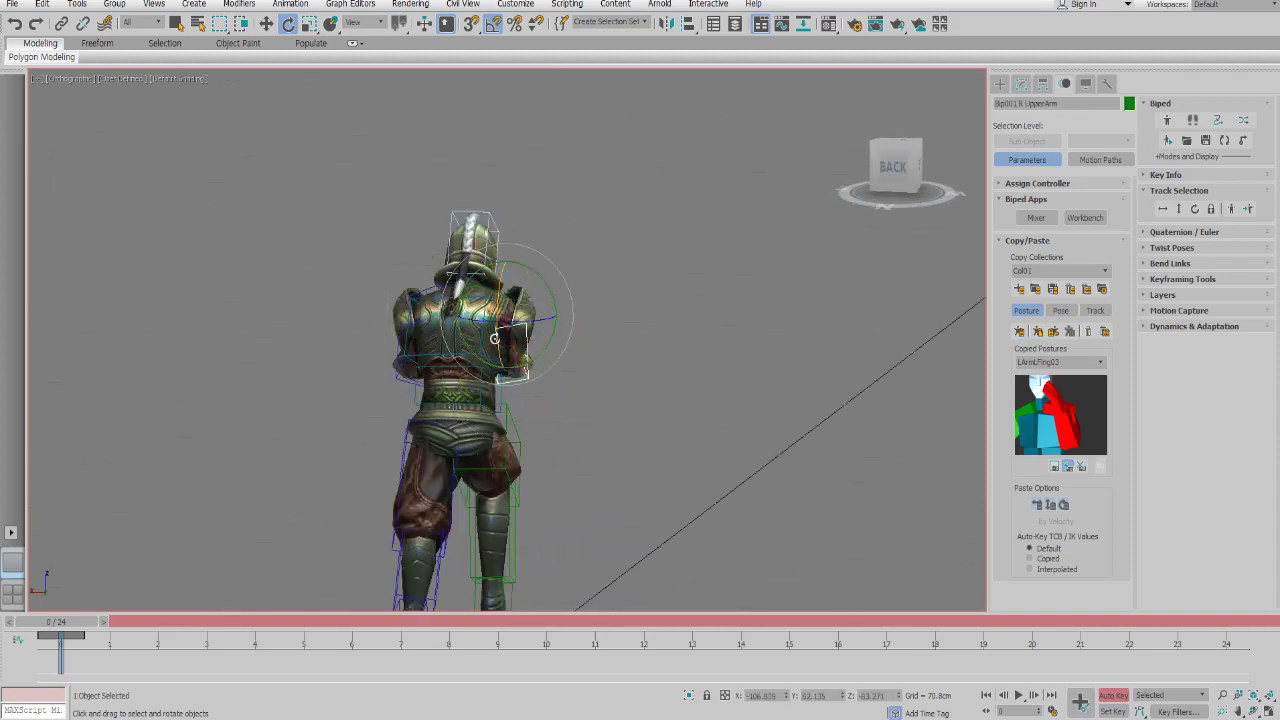
pyautogui.moveTo(555, 316); pyautogui.dragTo(397, 348)
pyautogui.press('l')
pyautogui.click(445, 292)
pyautogui.click(462, 262)
pyautogui.moveTo(516, 297); pyautogui.dragTo(531, 289)
pyautogui.click(482, 276)
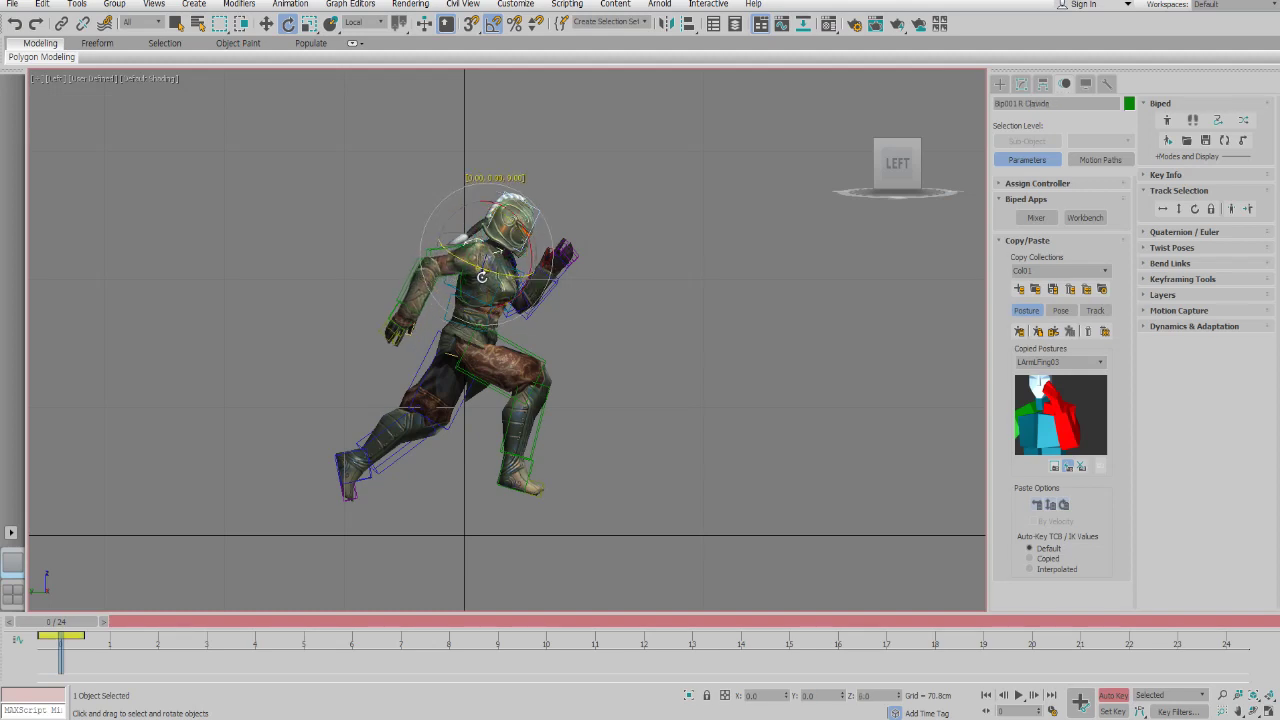
# - Move the left hand slightly forward and down, and check the arms and neck in front and left views
pyautogui.click(560, 262)
pyautogui.press('w')
pyautogui.moveTo(572, 259); pyautogui.dragTo(585, 284)
pyautogui.click(541, 246)
pyautogui.press('e')
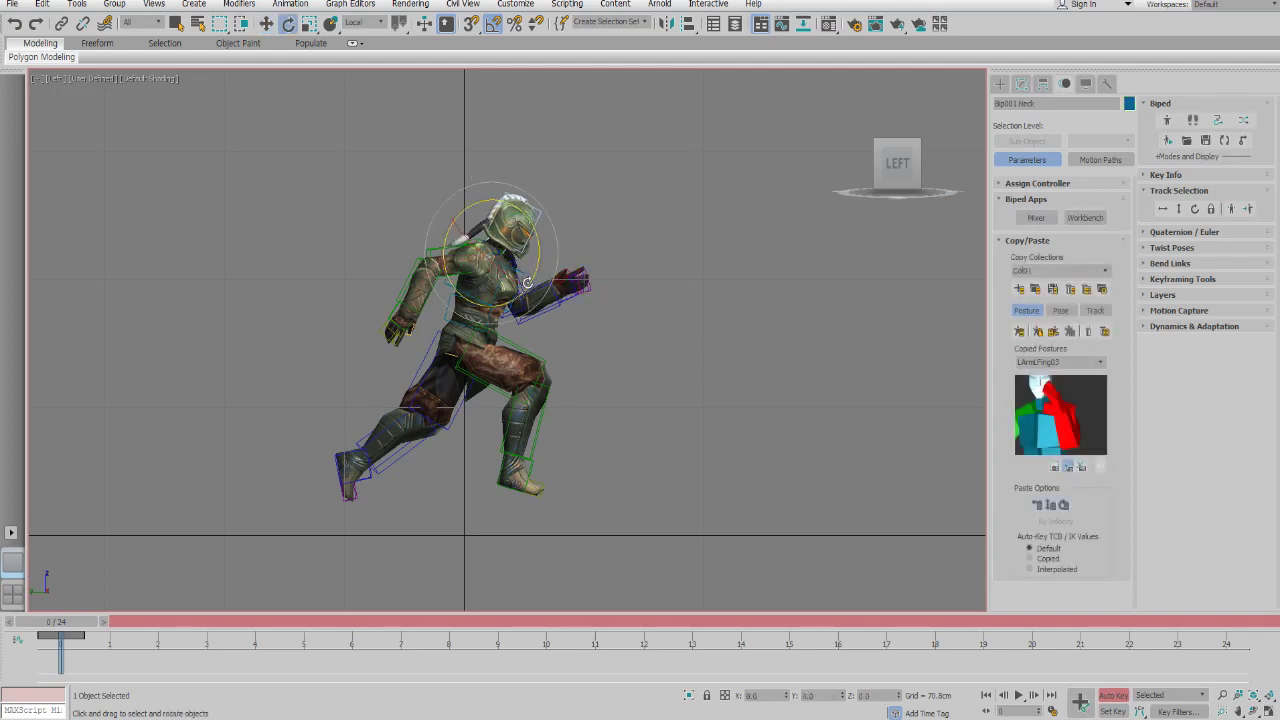
pyautogui.press('f')
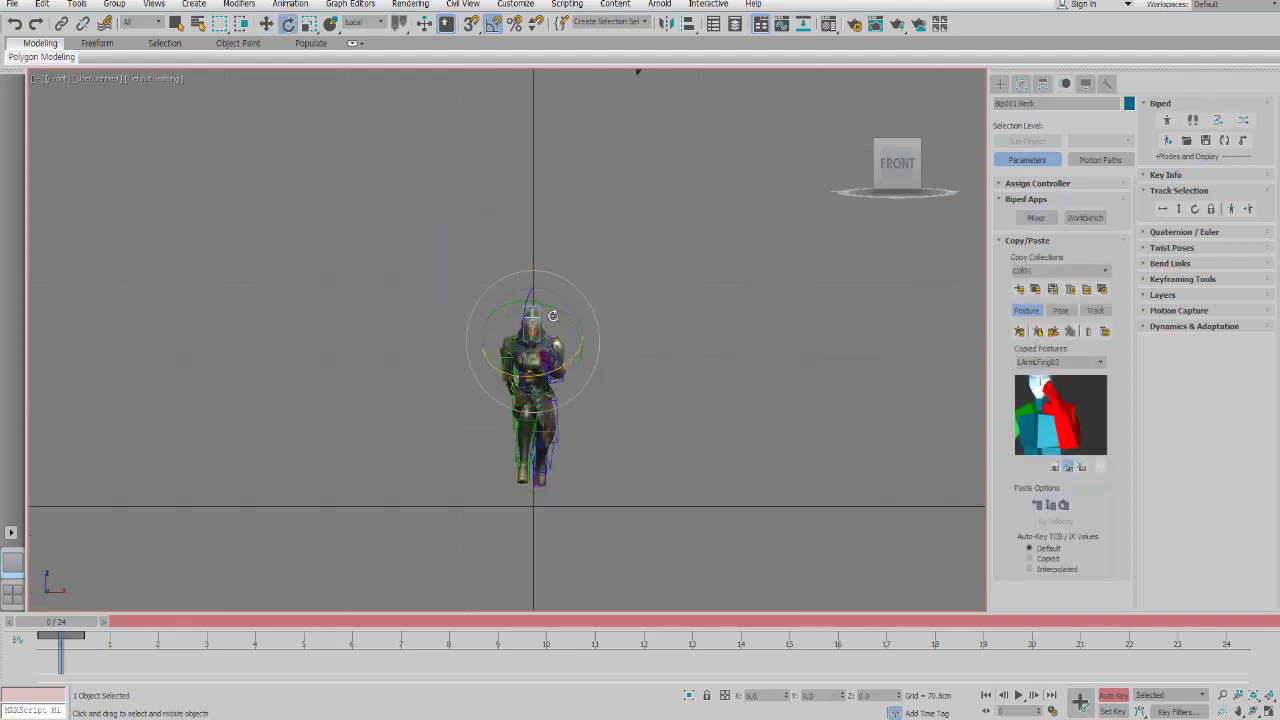
pyautogui.press('l')
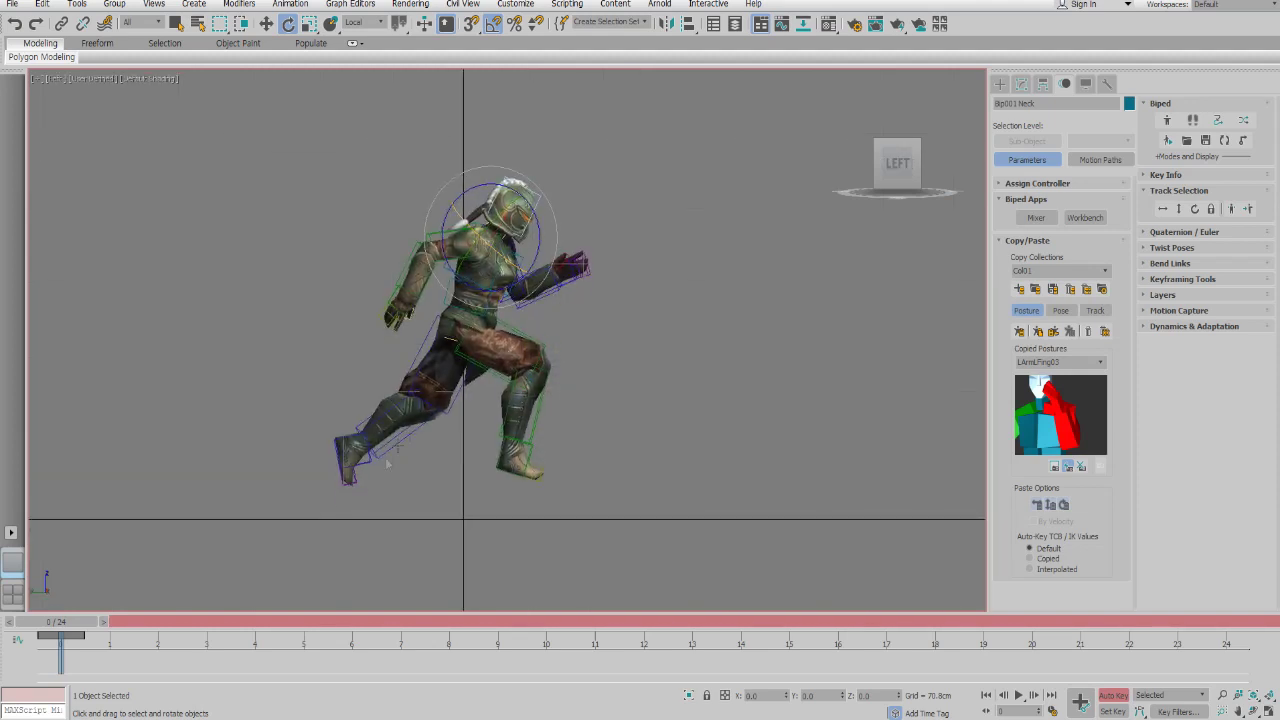
# - Lower the trailing left foot slightly and raise the leading right foot
pyautogui.click(372, 463)
pyautogui.press('w')
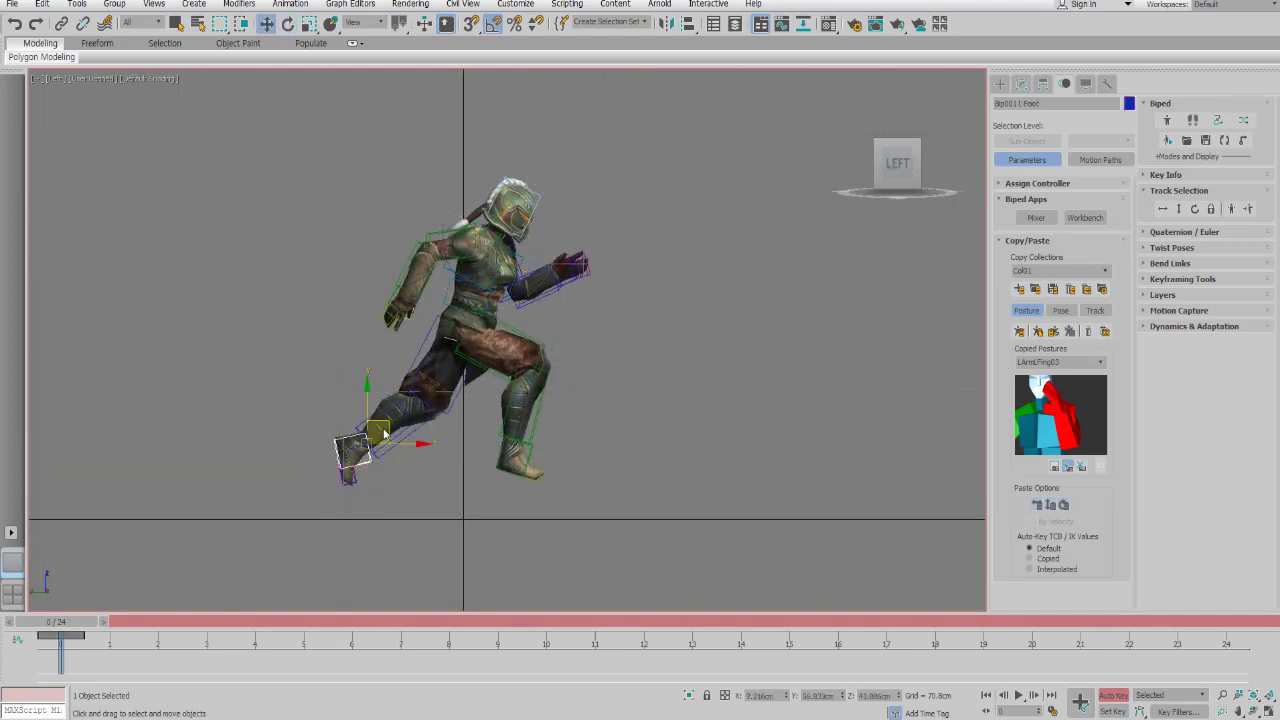
pyautogui.moveTo(389, 425); pyautogui.dragTo(389, 446)
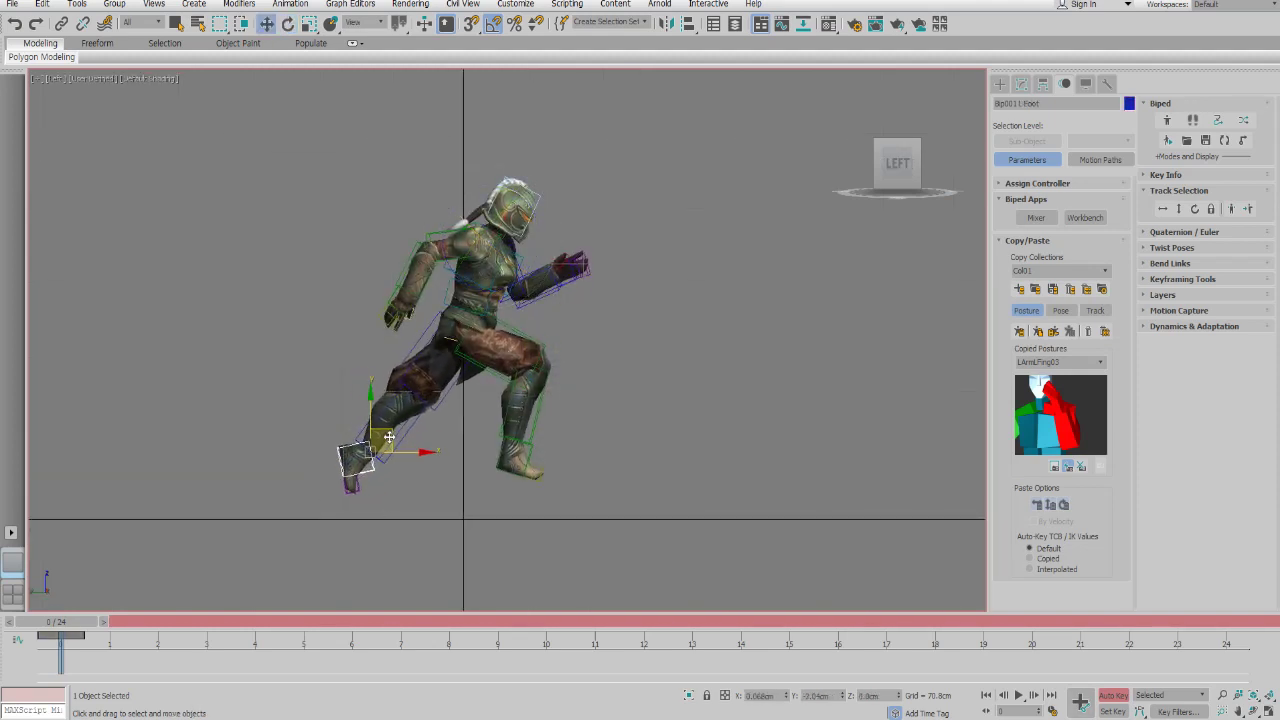
pyautogui.click(533, 444)
pyautogui.moveTo(533, 442); pyautogui.dragTo(530, 408)
# - Rotate the right foot so its toes point down, and turn the trailing left foot slightly at the ankle
pyautogui.press('e')
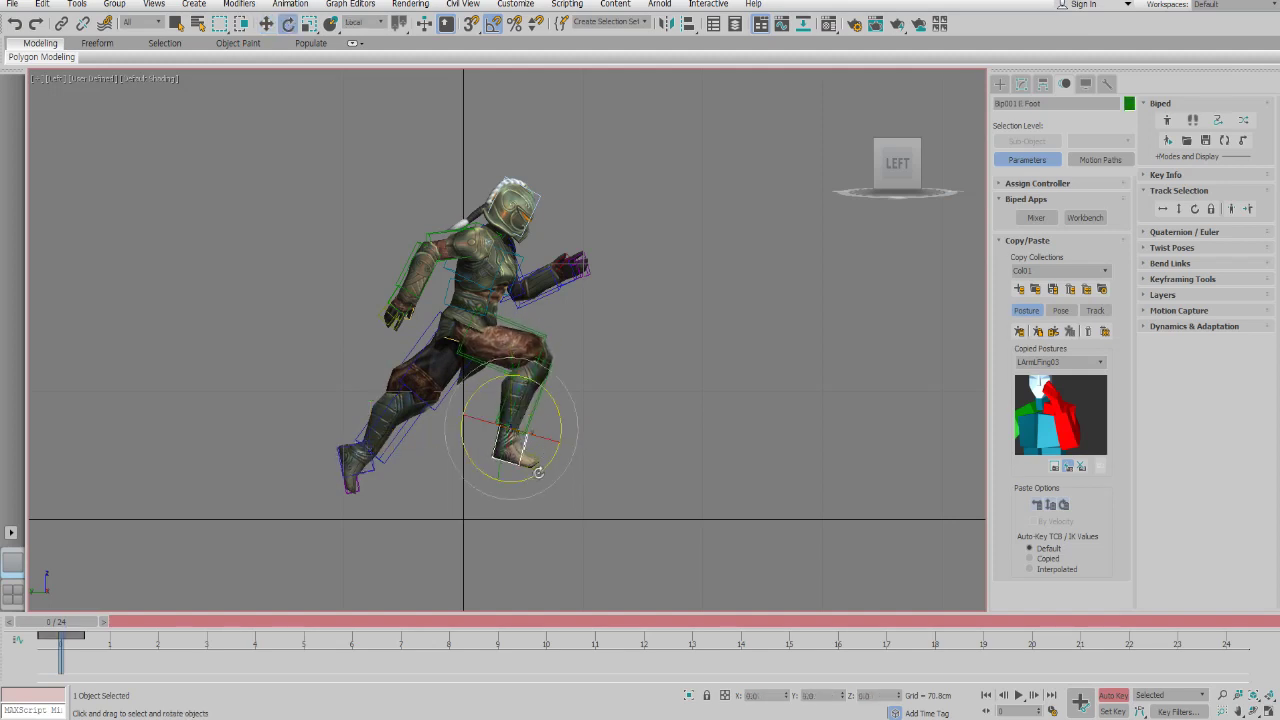
pyautogui.moveTo(531, 491); pyautogui.dragTo(541, 492)
pyautogui.moveTo(551, 425); pyautogui.dragTo(545, 437, button='middle')
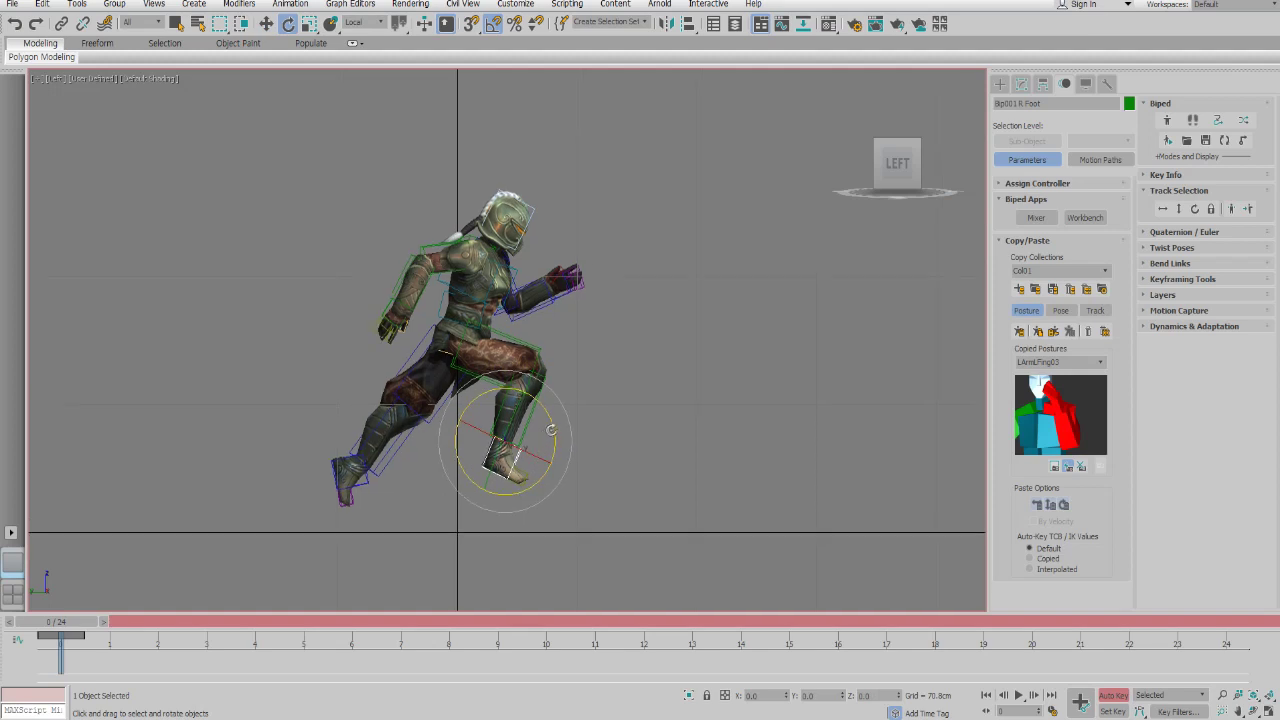
pyautogui.press('f')
pyautogui.scroll(3, 567, 393)
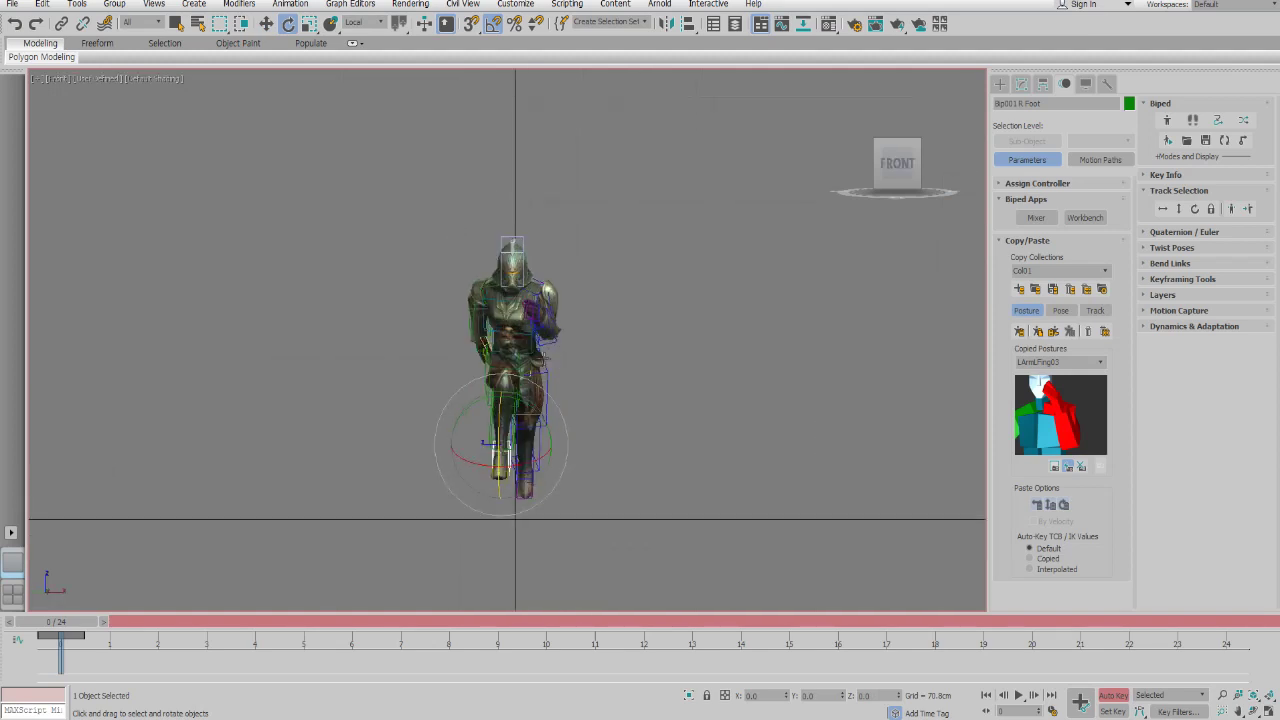
pyautogui.press('l')
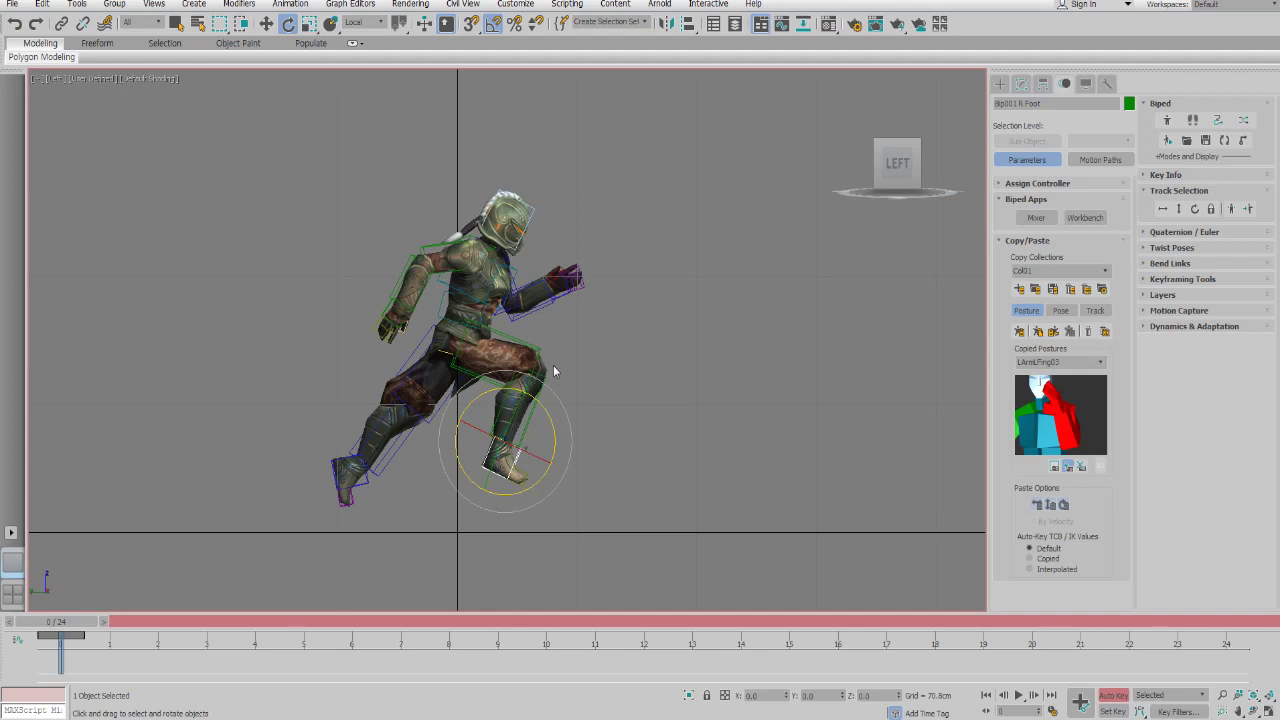
pyautogui.click(366, 486)
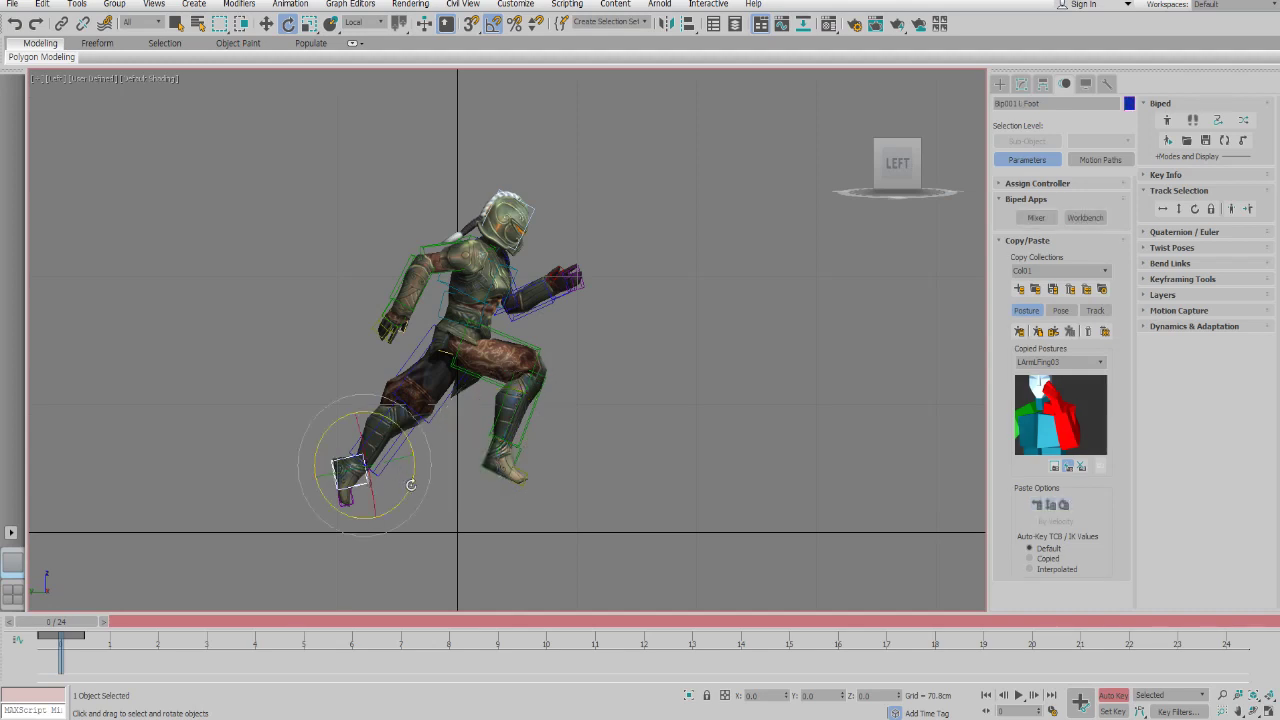
# - Copy the whole biped pose at frame 0 and paste it at frame 24
pyautogui.click(1058, 311)
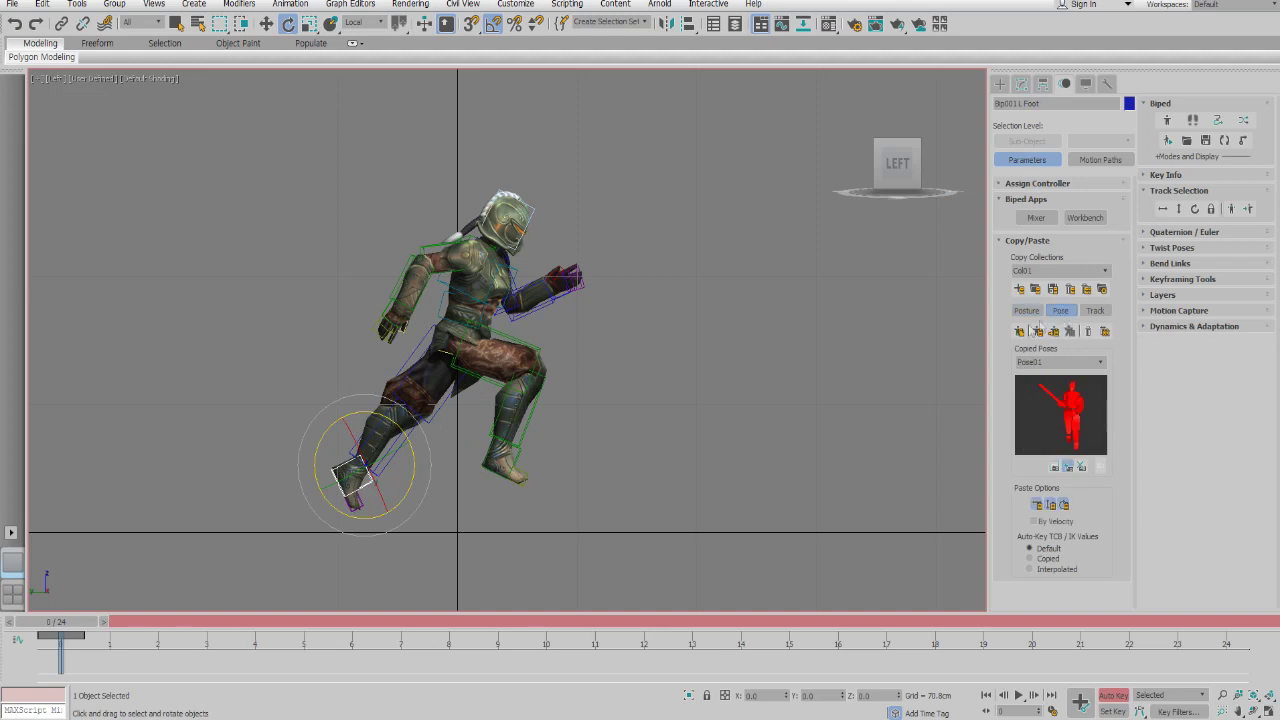
pyautogui.click(1019, 331)
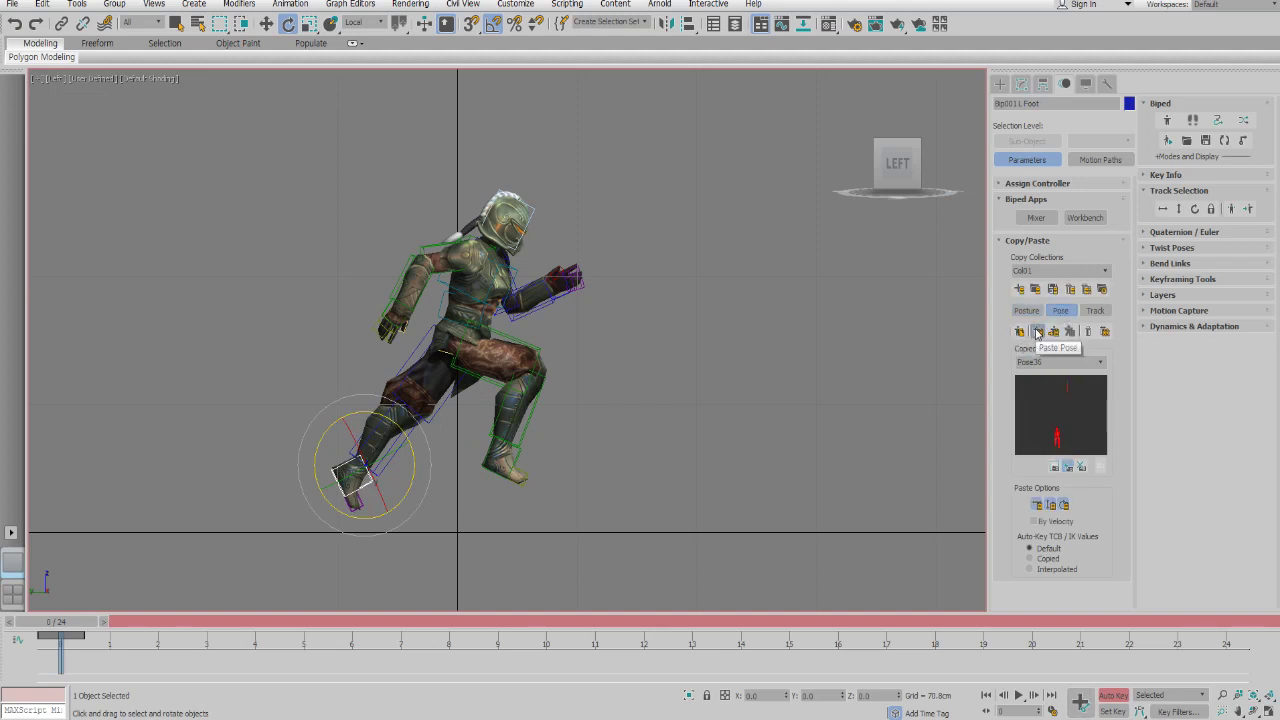
pyautogui.moveTo(69, 626); pyautogui.dragTo(1220, 580)
pyautogui.click(1037, 331)
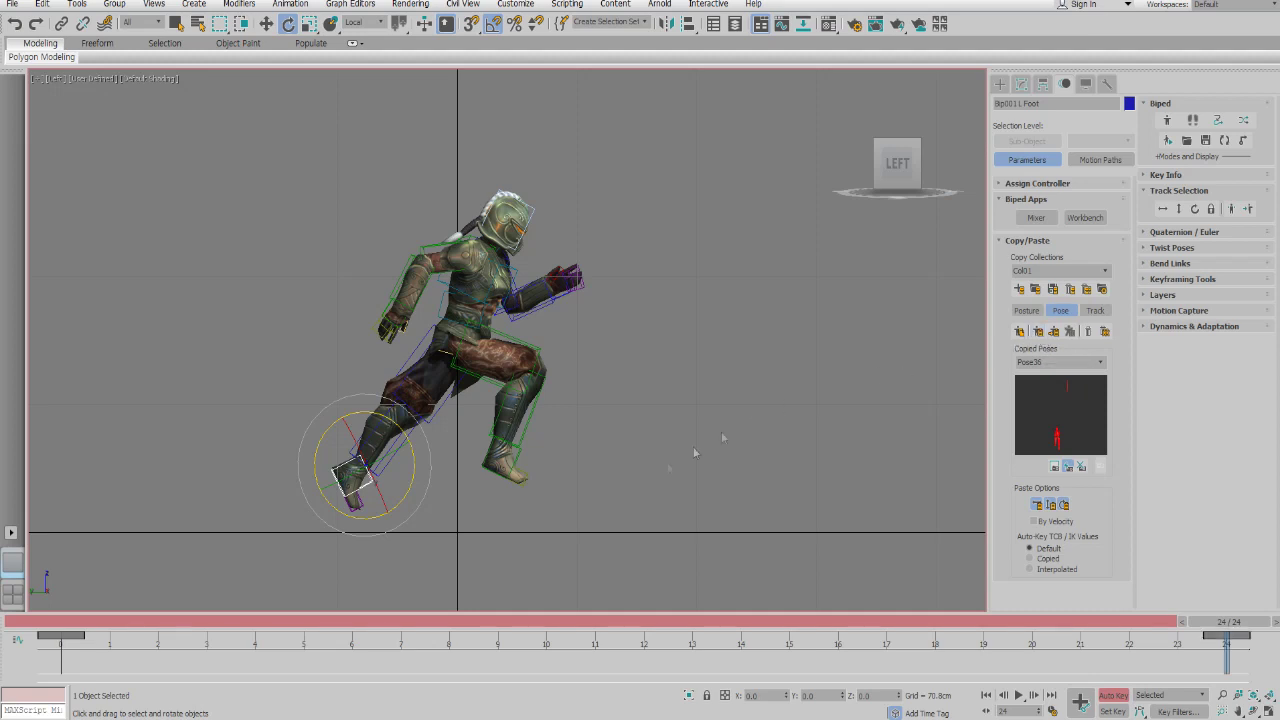
# - Paste the copied pose mirrored with Paste Pose Opposite at frame 12
pyautogui.click(560, 311)
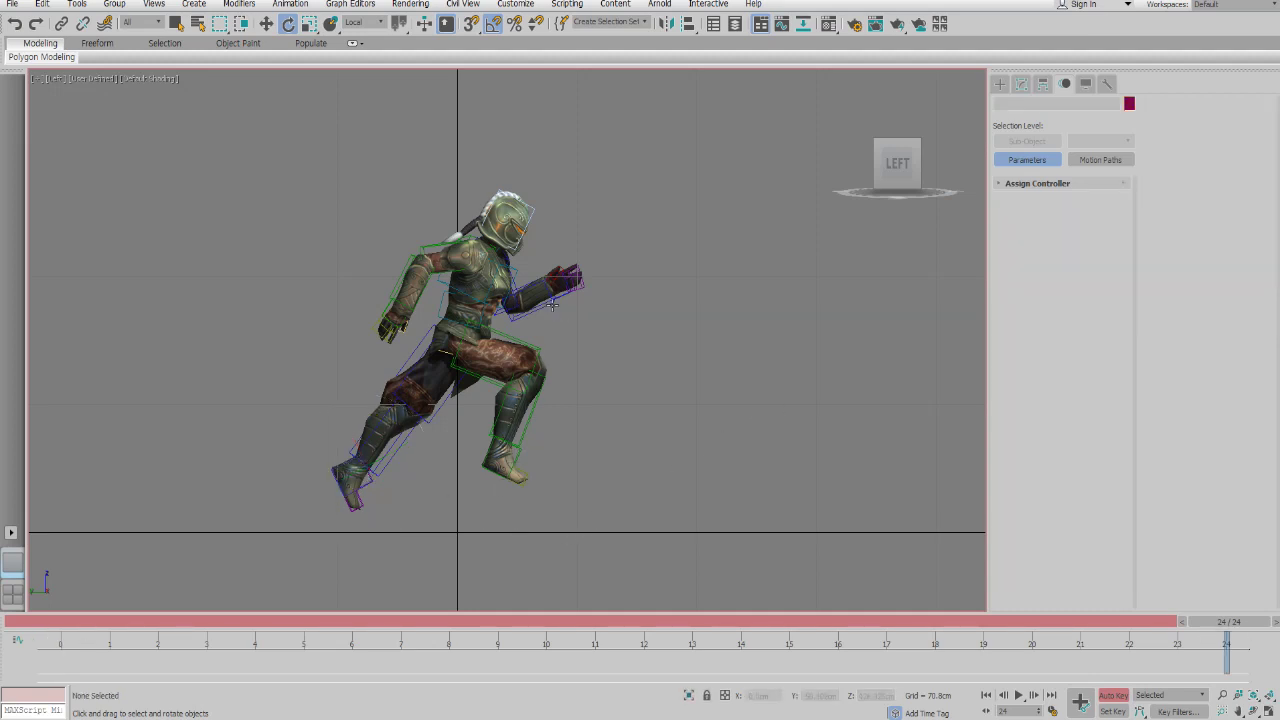
pyautogui.click(518, 452)
pyautogui.click(660, 622)
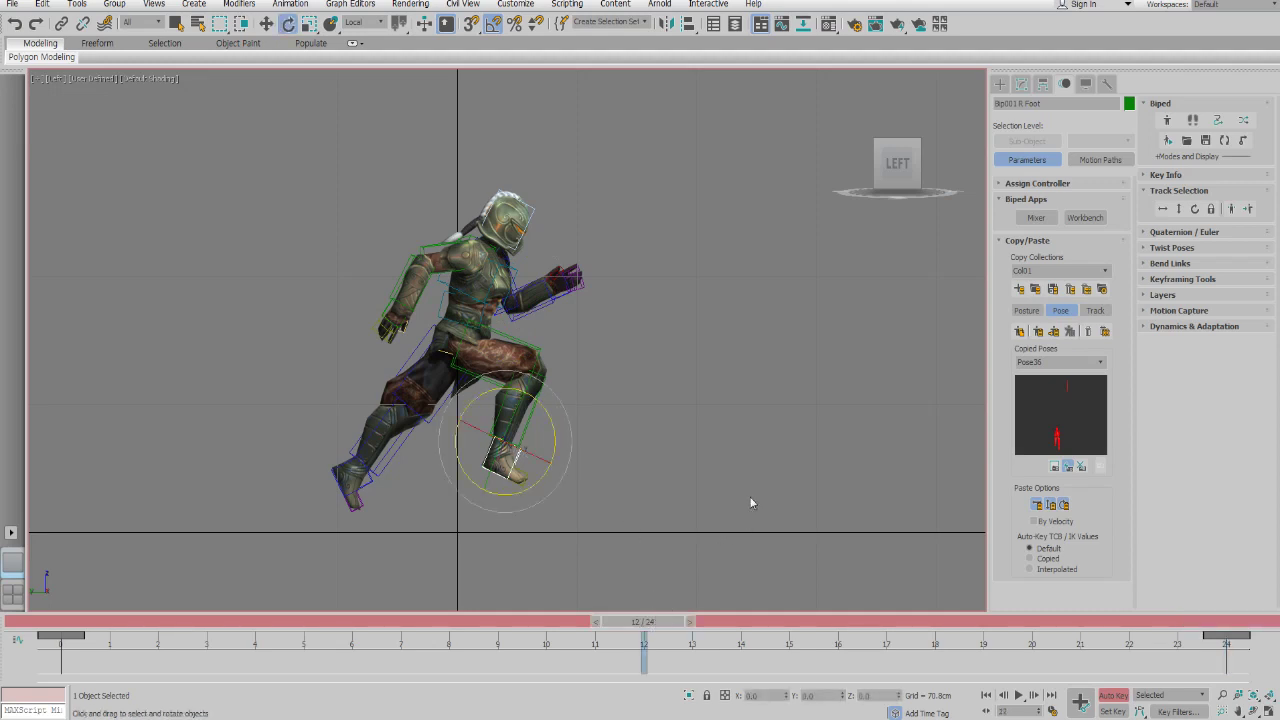
pyautogui.click(1054, 332)
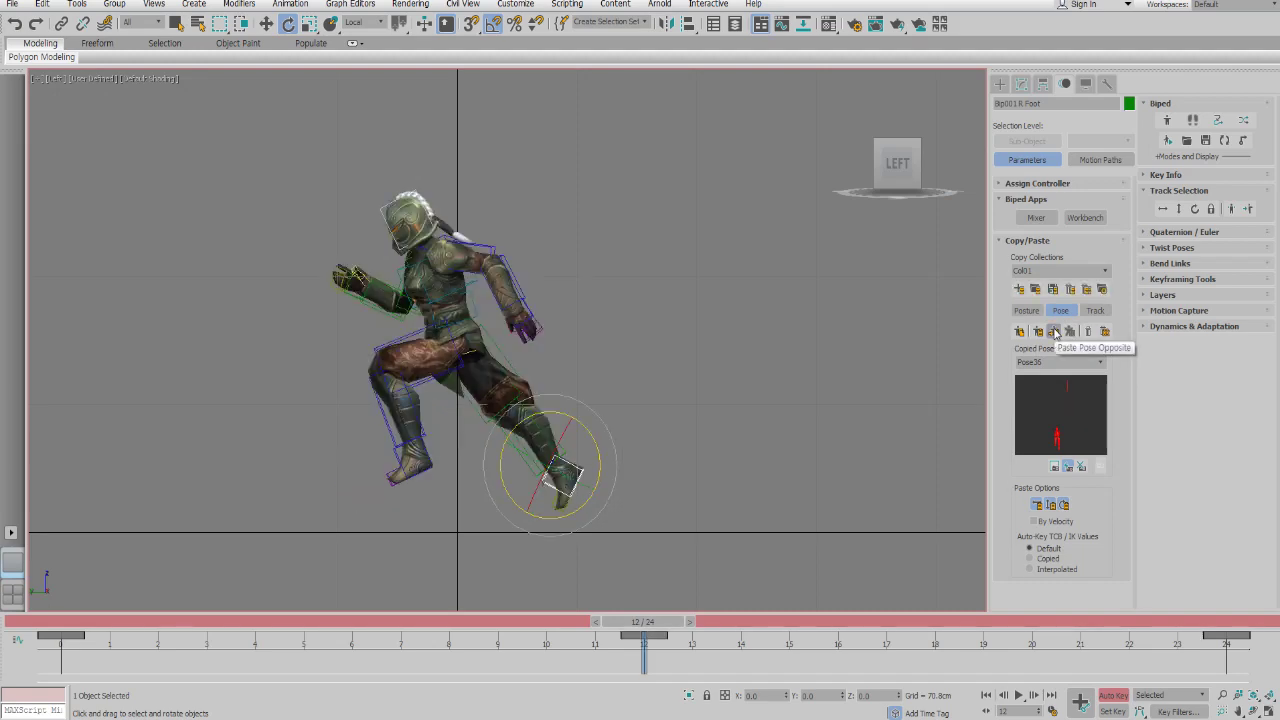
# - Play back the animation to check the motion between the pasted poses
pyautogui.click(727, 394)
pyautogui.press('/')
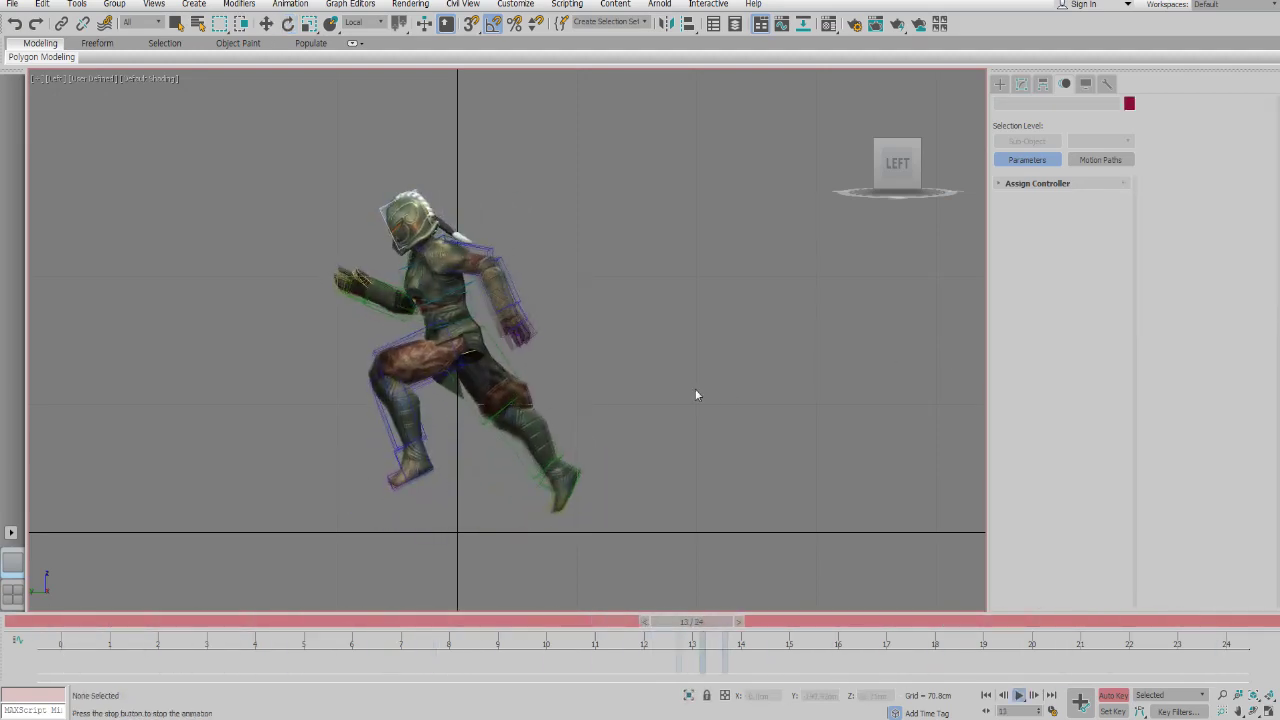
pyautogui.click(889, 624)
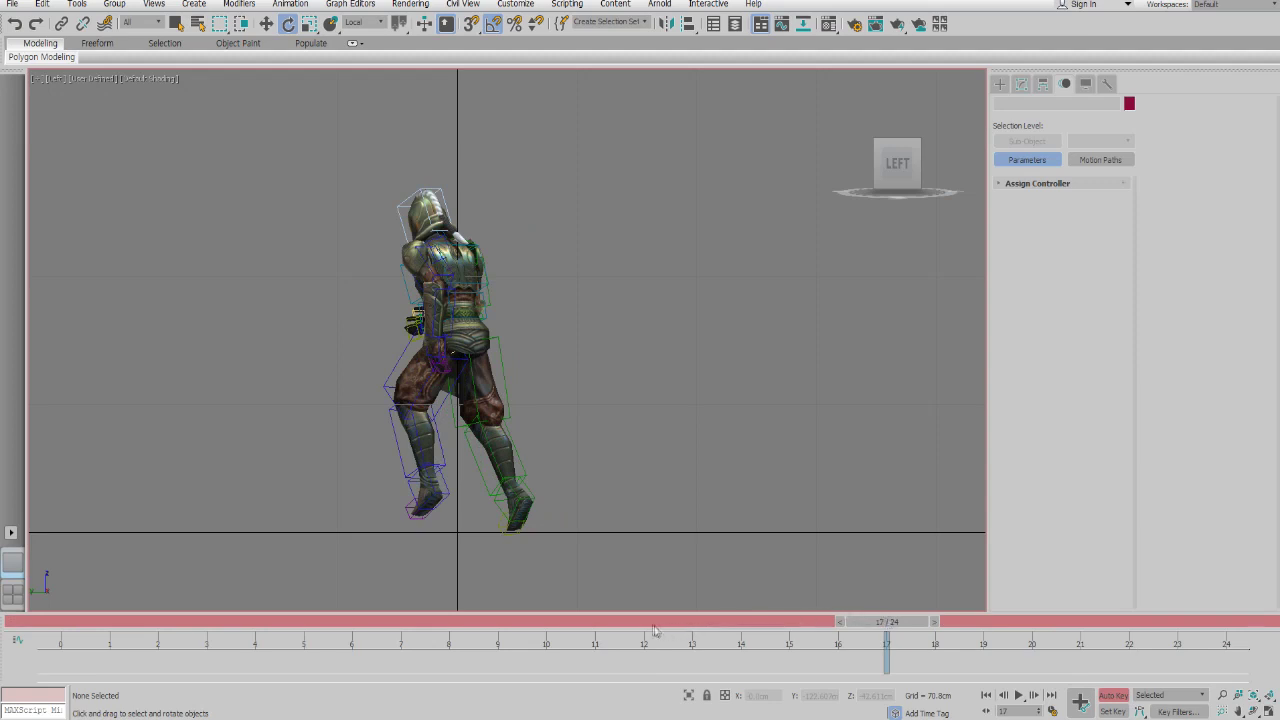
# - Turn the whole body around at frame 12 using Body Rotation so it faces the same direction as at frame 0
pyautogui.click(660, 630)
pyautogui.click(473, 303)
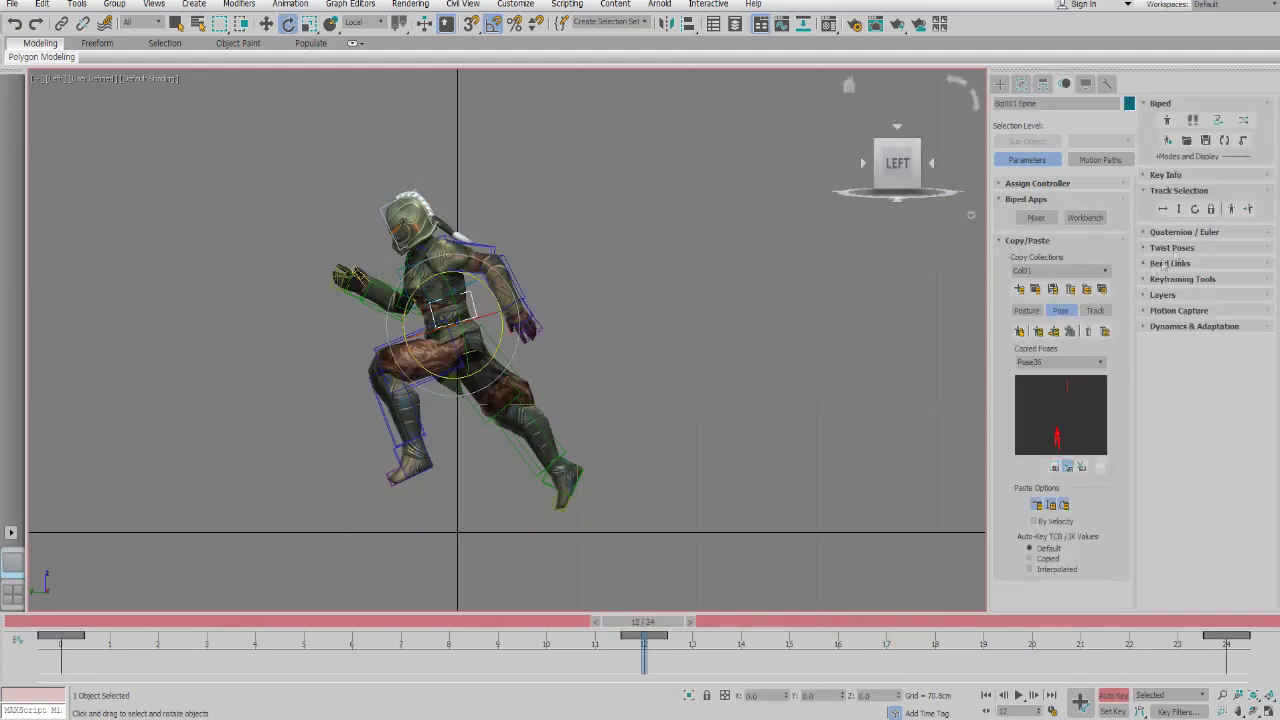
pyautogui.click(1195, 208)
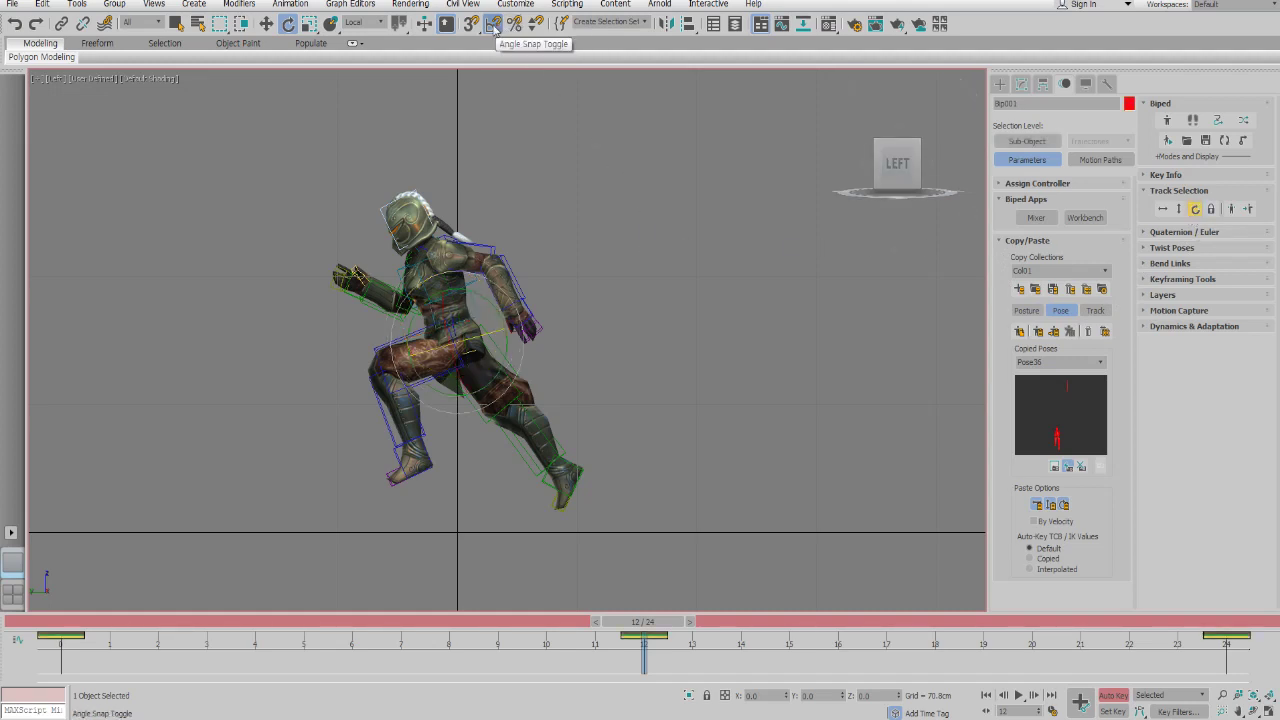
pyautogui.click(494, 26)
pyautogui.press('e')
pyautogui.moveTo(476, 342); pyautogui.dragTo(717, 359)
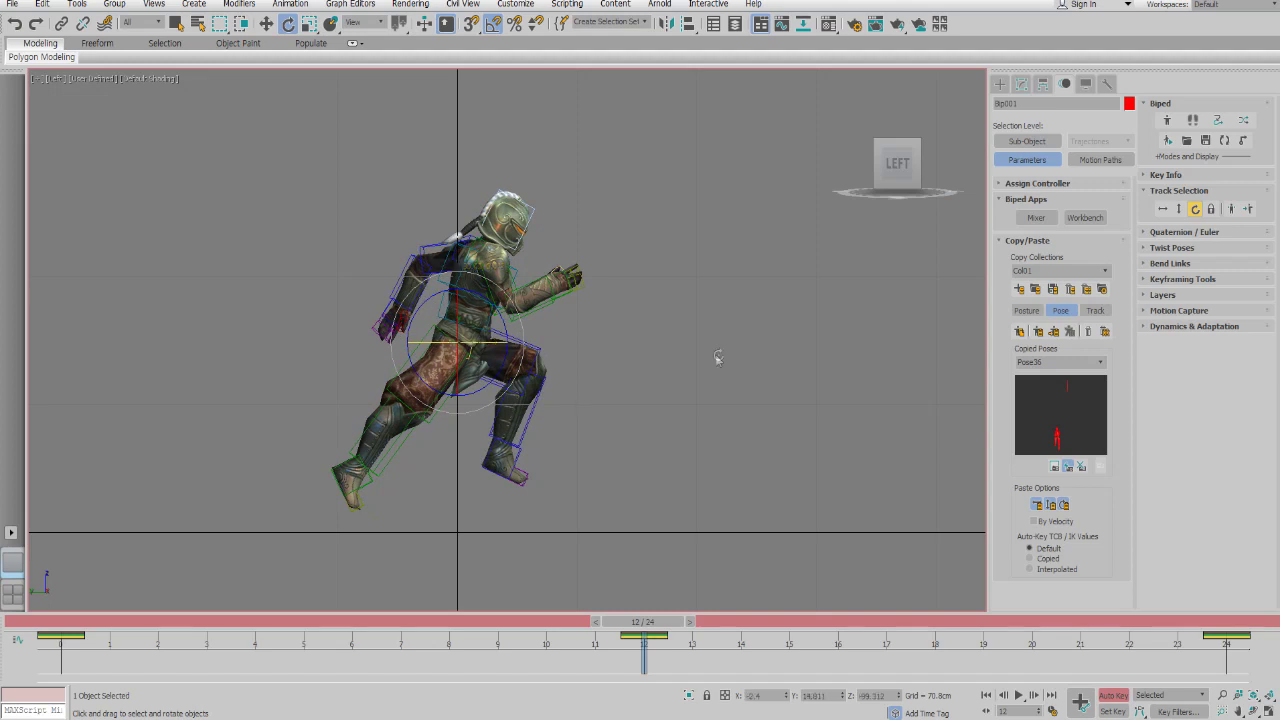
# - Play back the animation to check the run after correcting the direction at frame 12
pyautogui.click(750, 271)
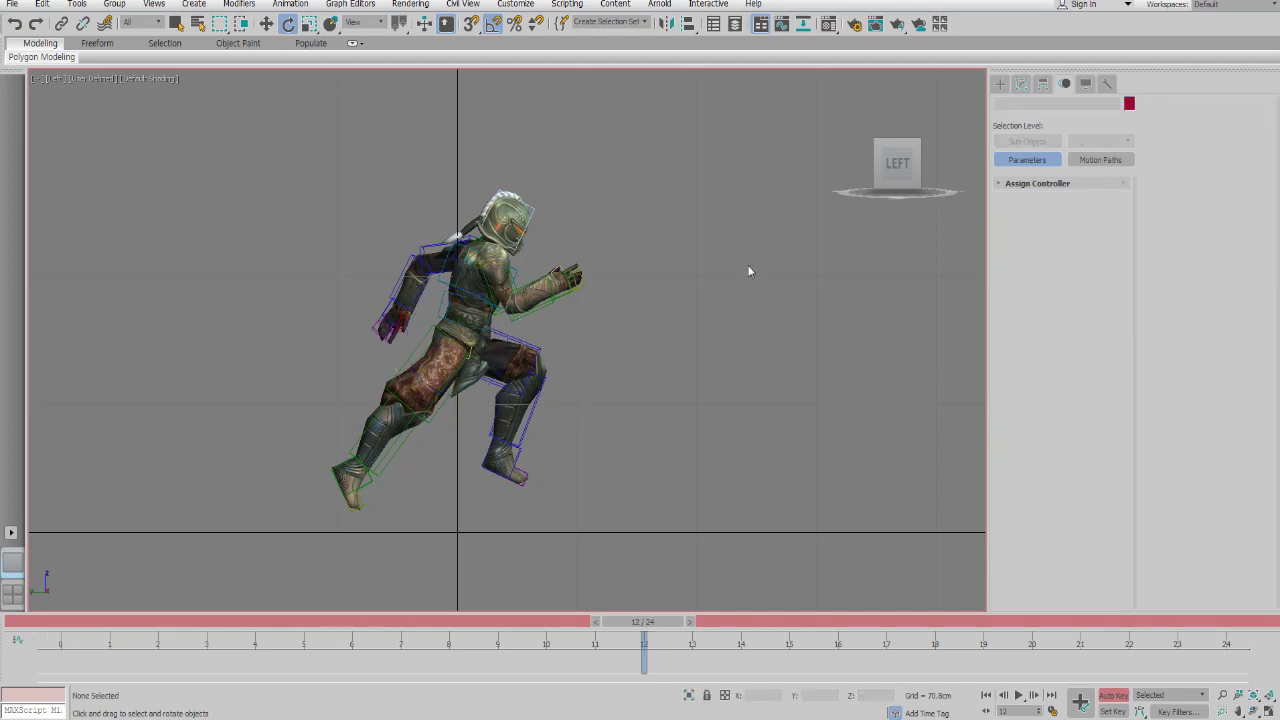
pyautogui.press('/')
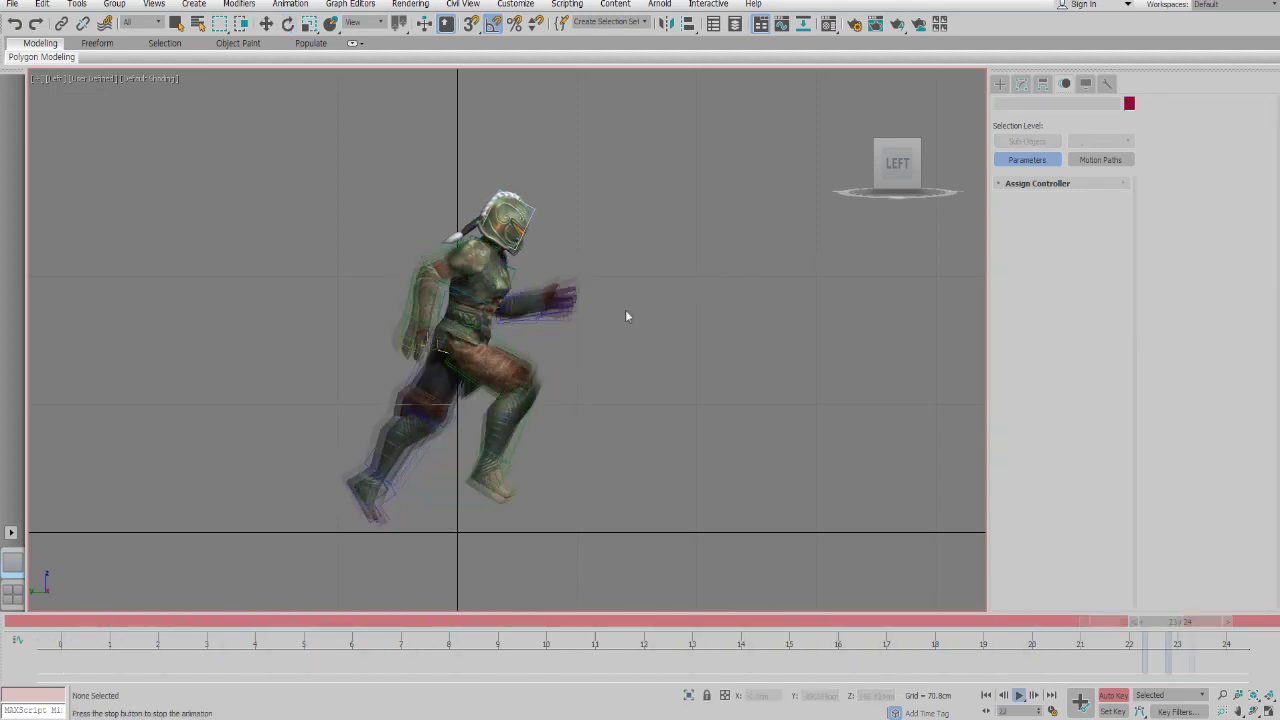
pyautogui.press('/')
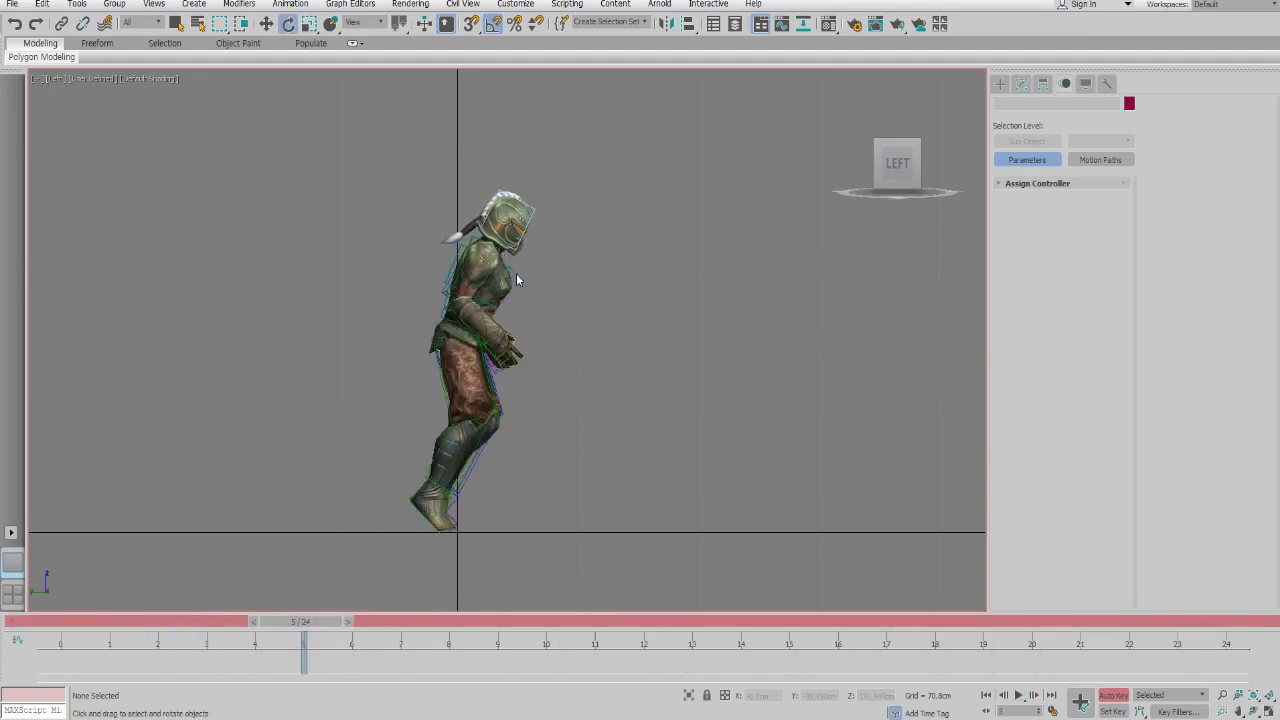
# - Select all the biped parts and copy their keys from frame 24 to frame 0
pyautogui.click(506, 273)
pyautogui.moveTo(379, 231); pyautogui.dragTo(619, 544)
pyautogui.moveTo(1266, 652); pyautogui.dragTo(1226, 637)
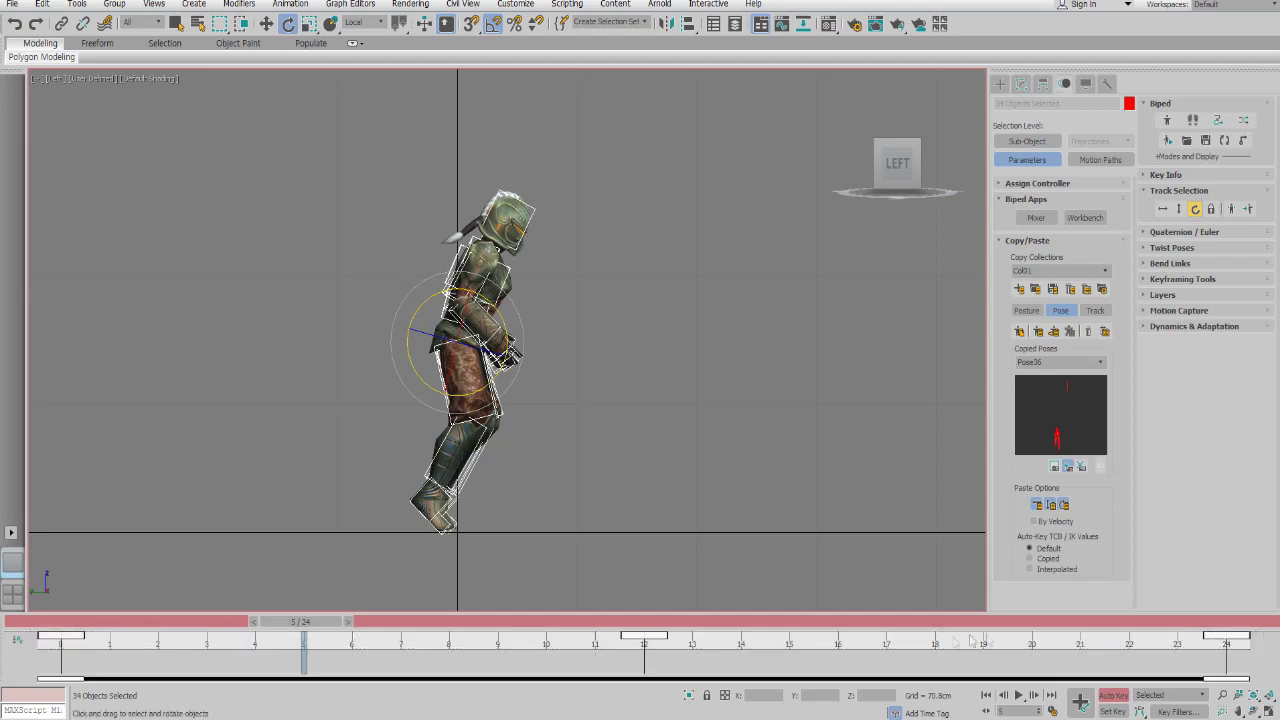
pyautogui.keyDown('shift'); pyautogui.moveTo(1222, 637); pyautogui.dragTo(140, 656); pyautogui.keyUp('shift')
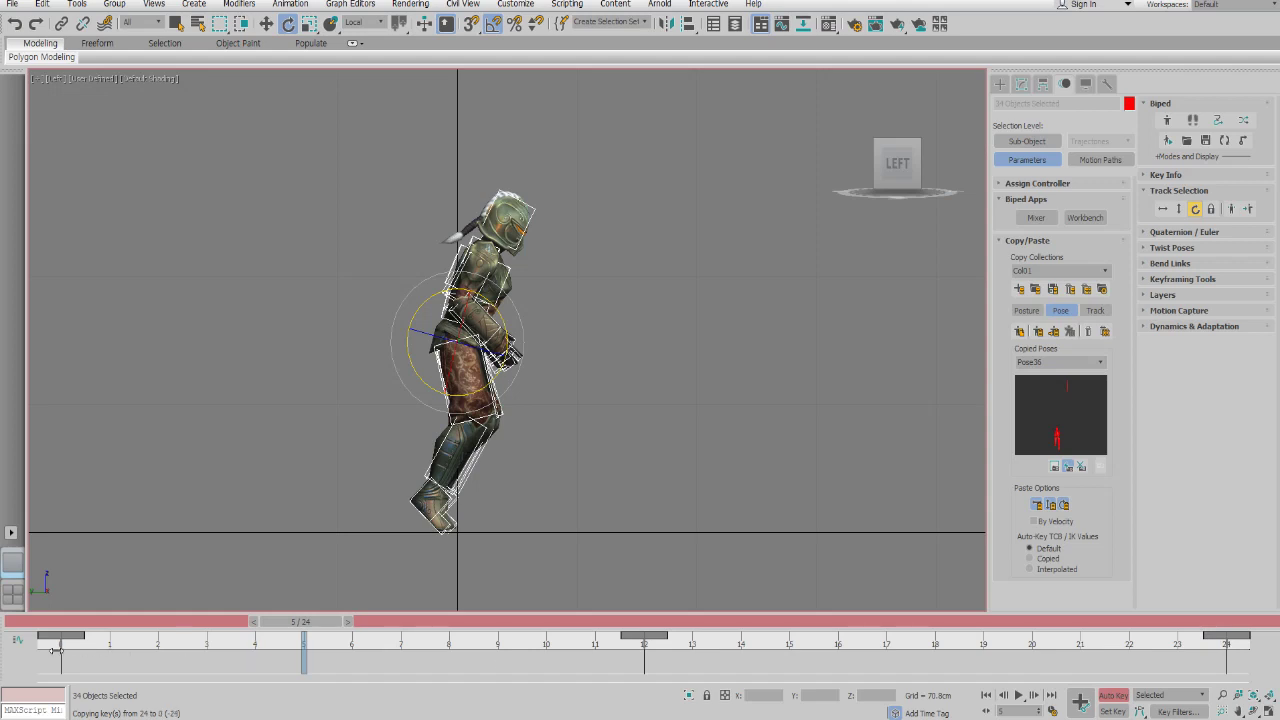
pyautogui.keyDown('shift'); pyautogui.moveTo(57, 648); pyautogui.dragTo(60, 645); pyautogui.keyUp('shift')
# - Play back the run cycle to check the loop between frames 24 and 0
pyautogui.click(277, 374)
pyautogui.press('/')
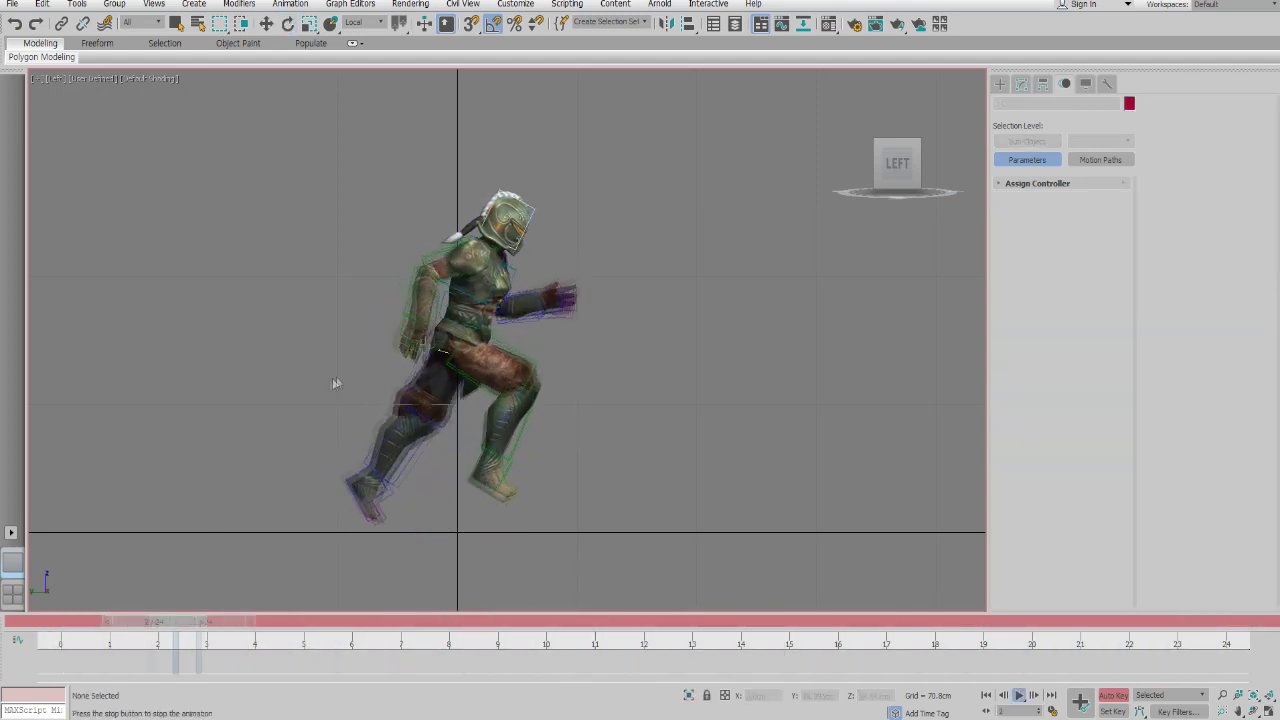
pyautogui.press('/')
# - Lower the whole body with Body Vertical at frame 6 to a height of about 88.7 cm
pyautogui.press('e')
pyautogui.click(502, 285)
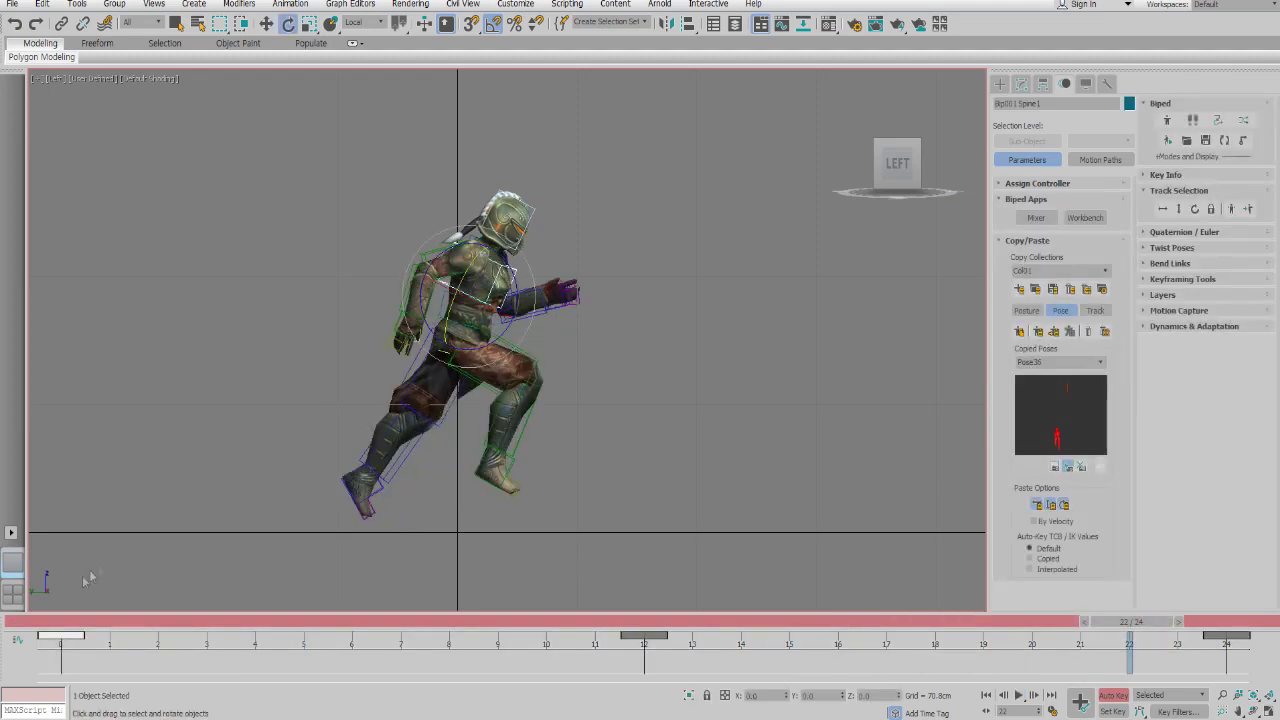
pyautogui.click(54, 622)
pyautogui.moveTo(59, 628)
pyautogui.mouseDown()
pyautogui.moveTo(1222, 627)
pyautogui.moveTo(940, 627)
pyautogui.moveTo(945, 645)
pyautogui.moveTo(720, 628)
pyautogui.moveTo(60, 628)
pyautogui.mouseUp()
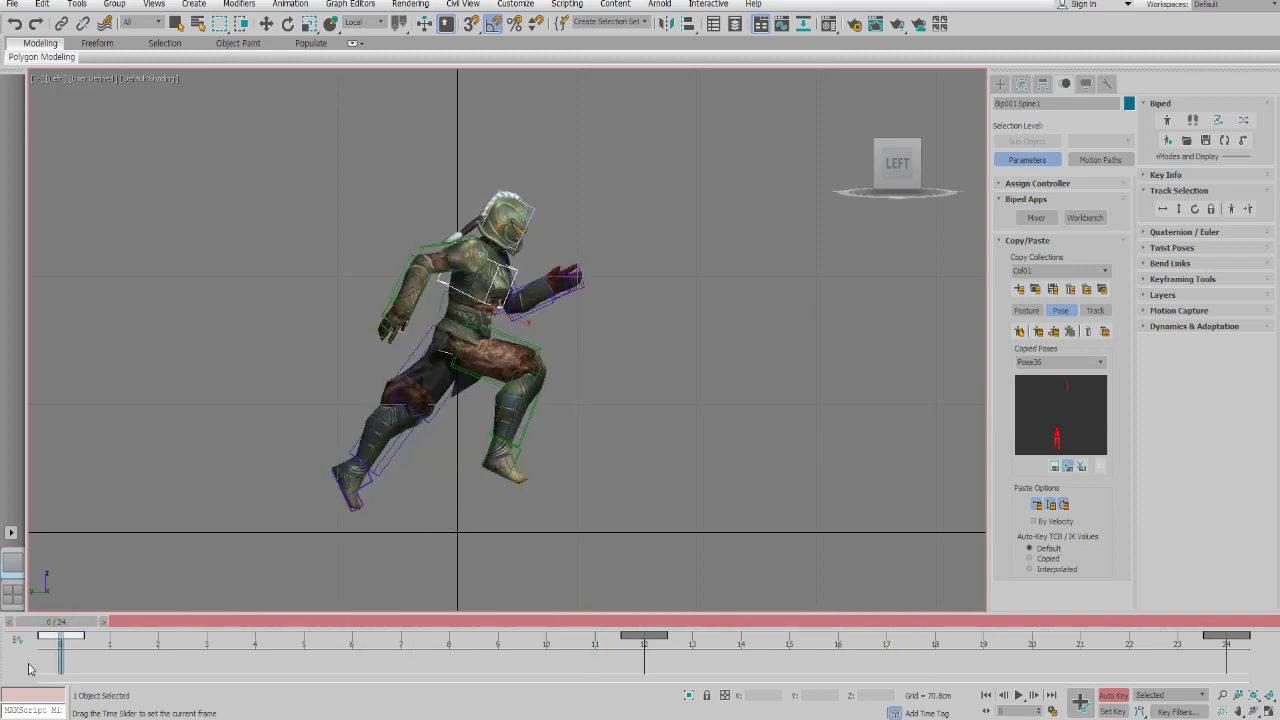
pyautogui.press('e')
pyautogui.click(1178, 207)
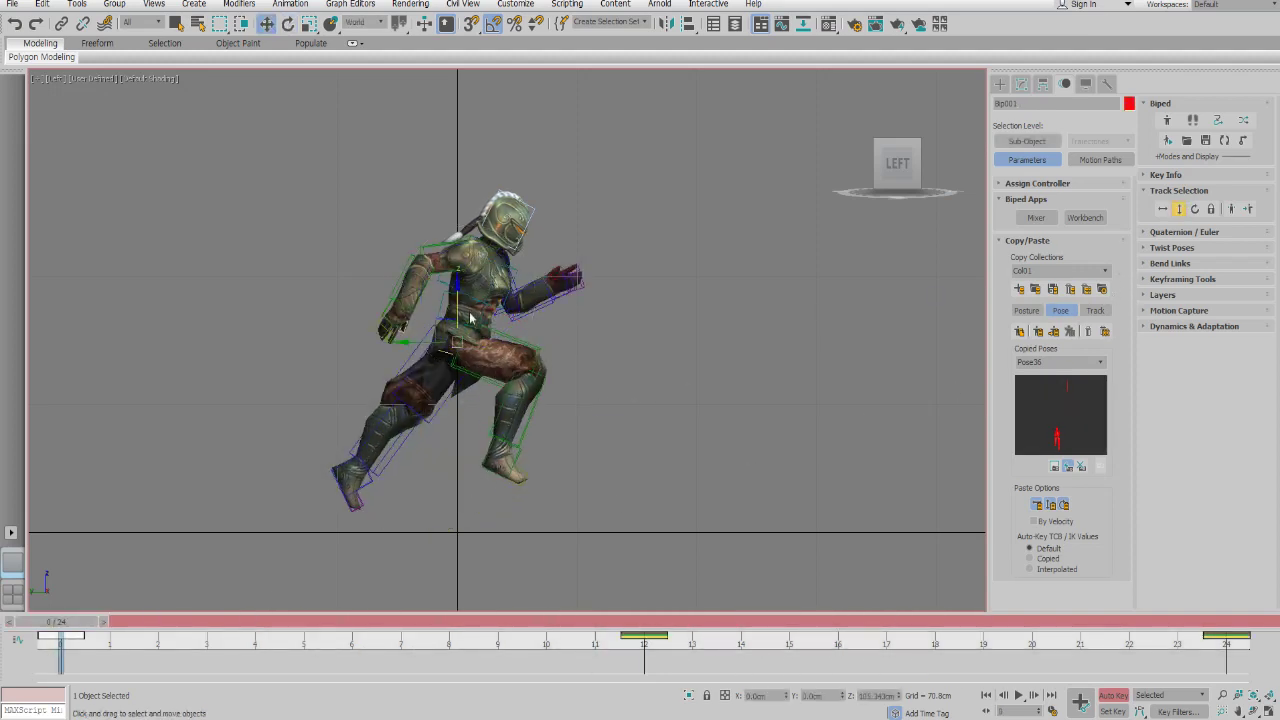
pyautogui.press('.')
pyautogui.press('.')
pyautogui.press('.')
pyautogui.press('.')
pyautogui.press('.')
pyautogui.press('.')
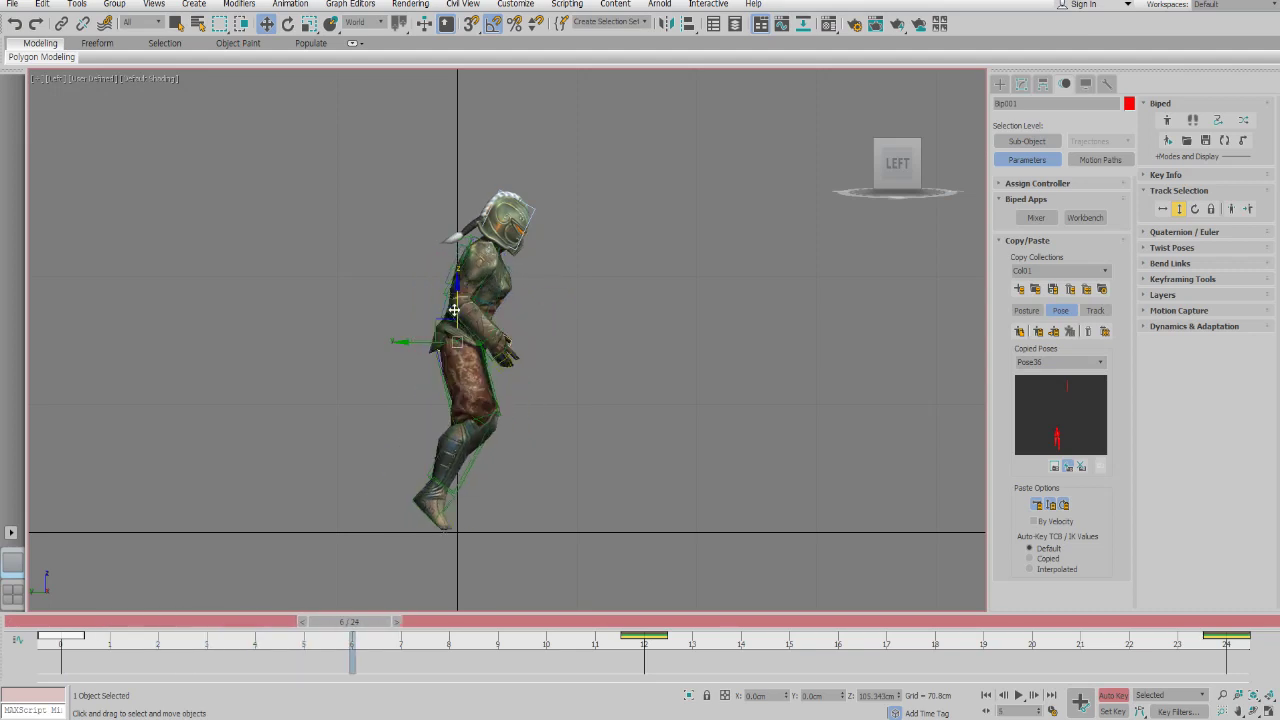
pyautogui.moveTo(458, 303); pyautogui.dragTo(459, 333)
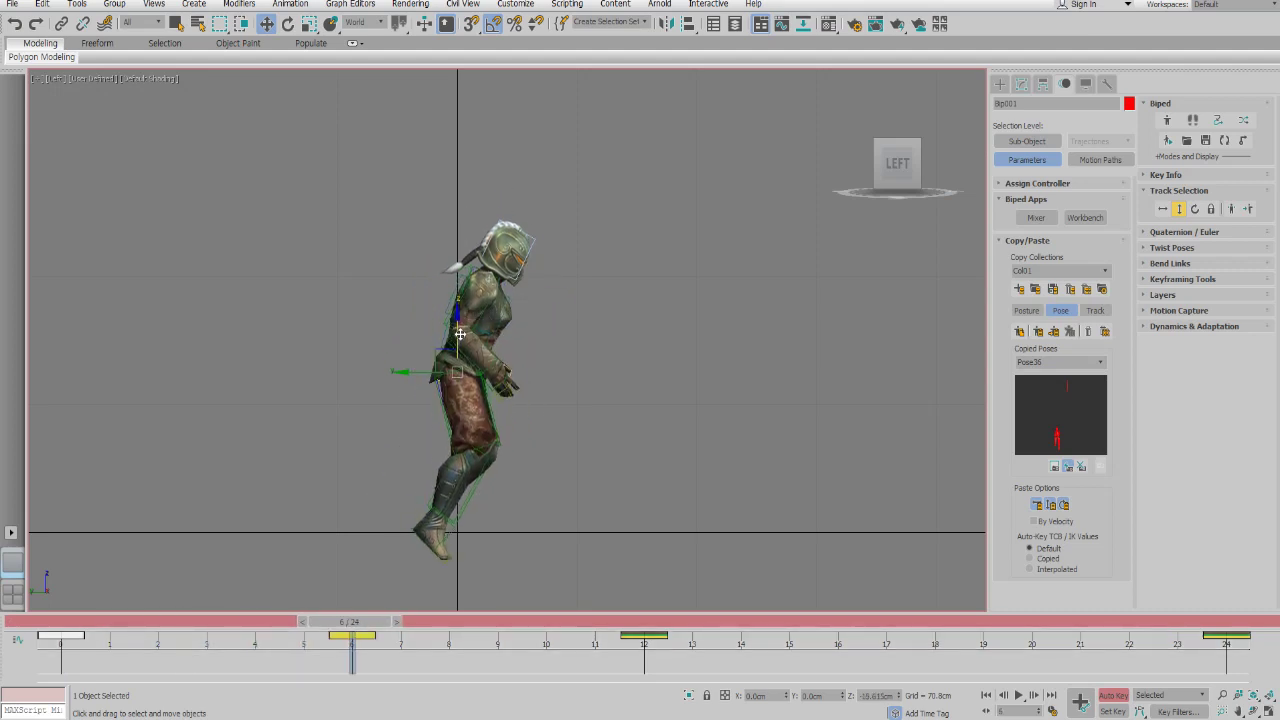
# - Copy the body's vertical key from frame 6 to frame 18 and play back the run cycle
pyautogui.moveTo(349, 621); pyautogui.dragTo(935, 622)
pyautogui.press('w')
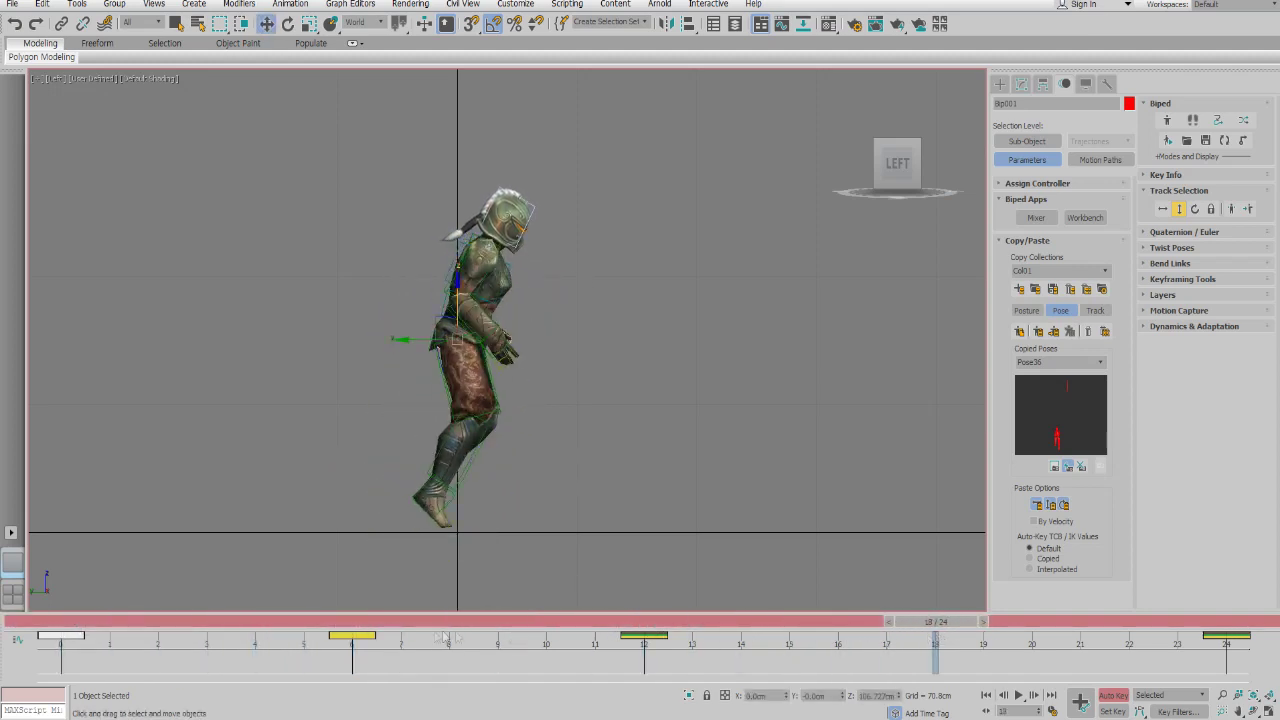
pyautogui.keyDown('shift'); pyautogui.moveTo(352, 638); pyautogui.dragTo(933, 656); pyautogui.keyUp('shift')
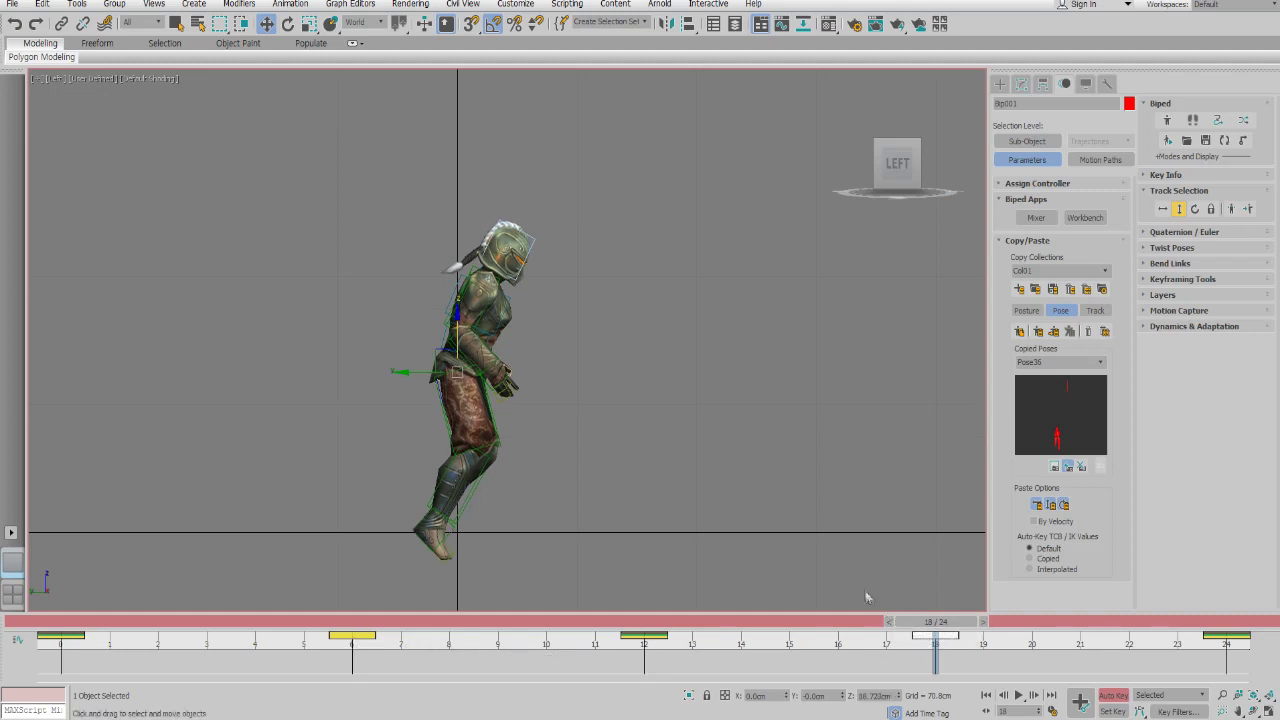
pyautogui.press('/')
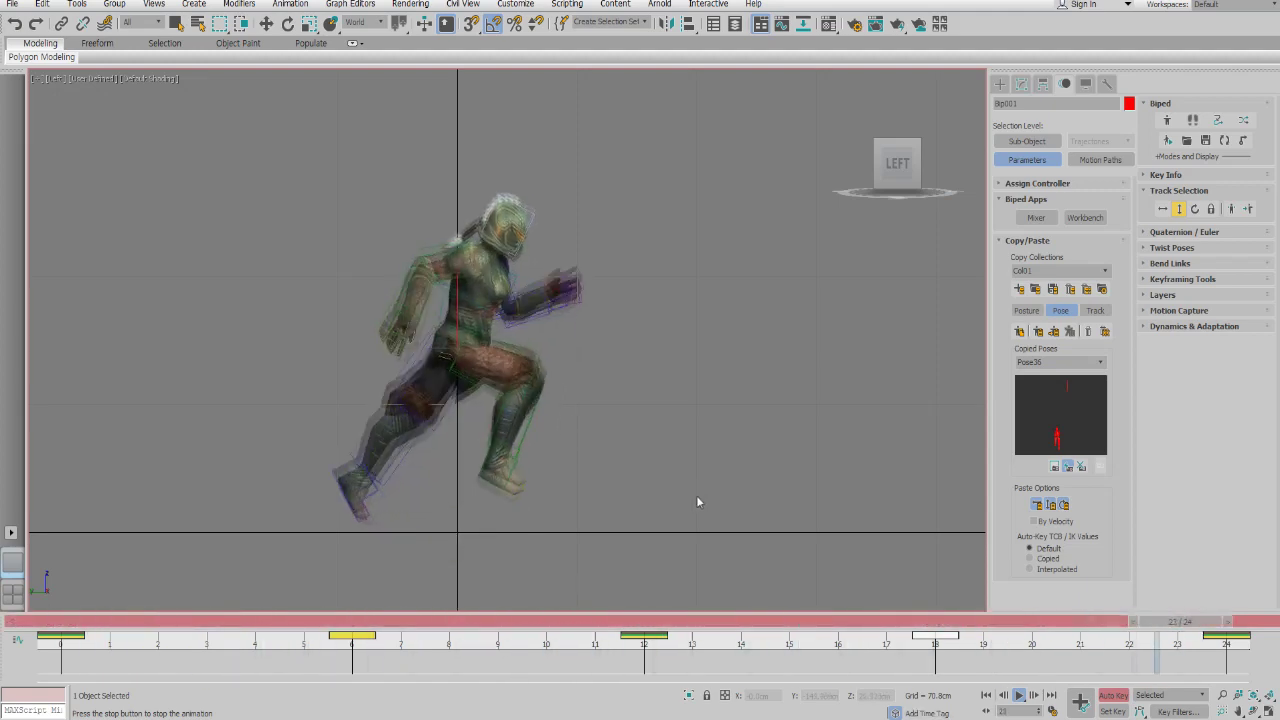
pyautogui.press('/')
# - Set Body Horizontal keys at frames 6 and 18 to hold the body's position there
pyautogui.moveTo(40, 622); pyautogui.dragTo(4, 598)
pyautogui.press('.')
pyautogui.press('.')
pyautogui.press('.')
pyautogui.press('.')
pyautogui.press('.')
pyautogui.press('.')
pyautogui.press('w')
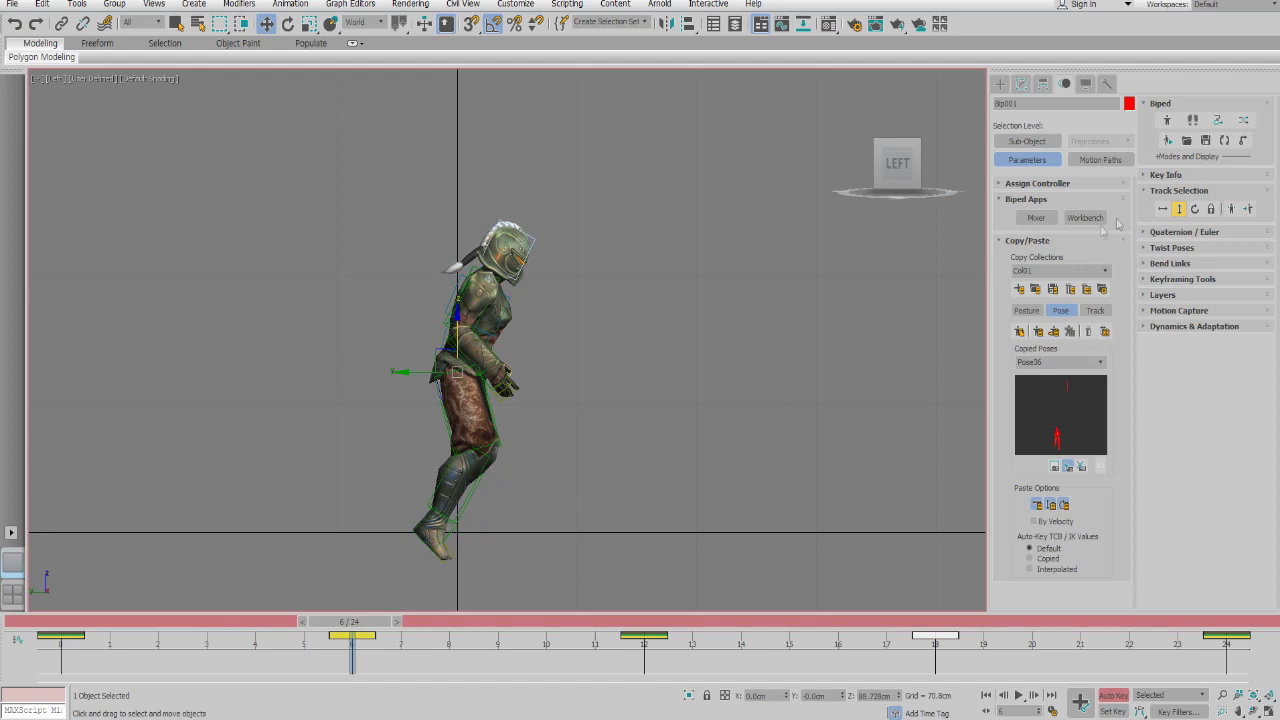
pyautogui.click(1162, 208)
pyautogui.click(1163, 176)
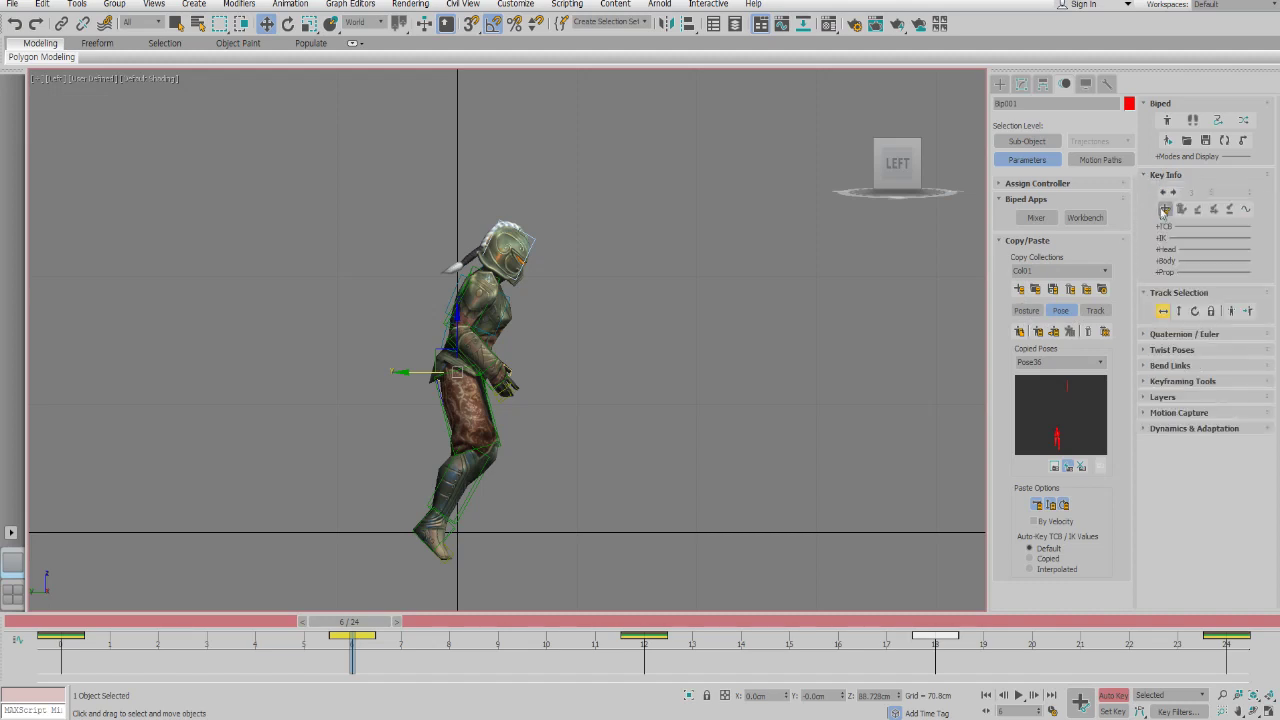
pyautogui.moveTo(363, 612); pyautogui.dragTo(935, 621)
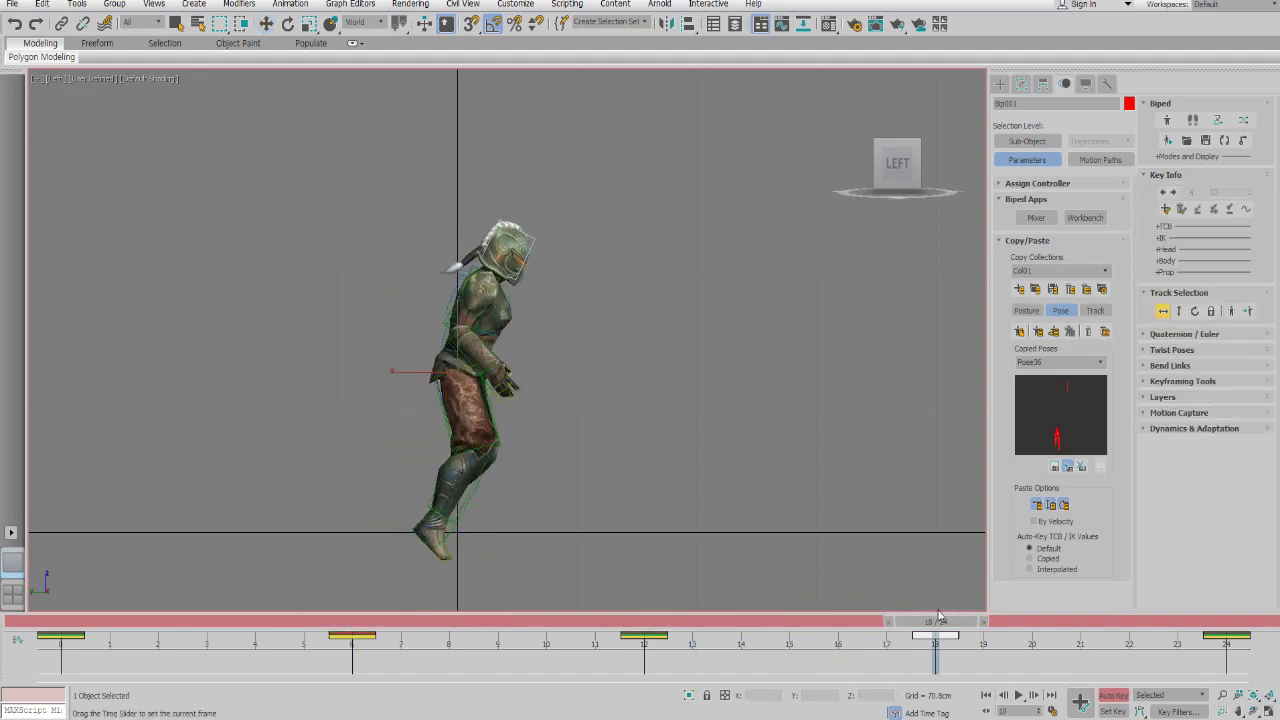
pyautogui.click(1167, 210)
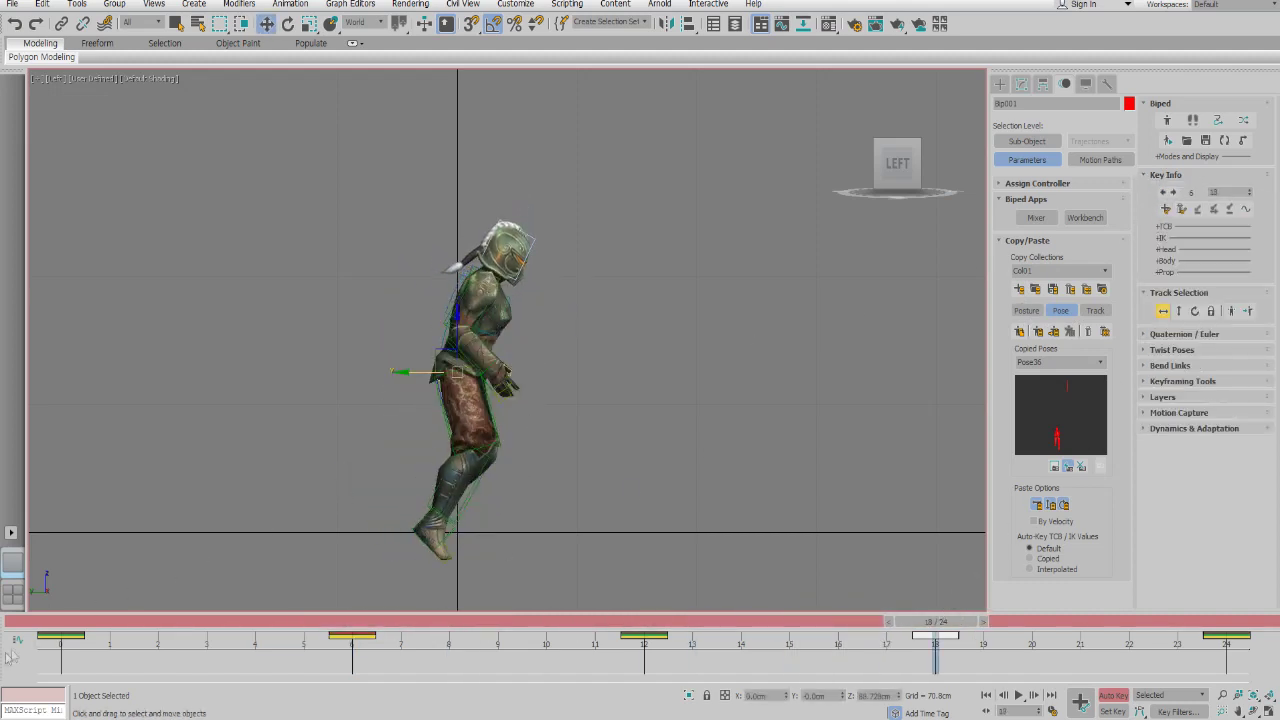
# - Shift the body forward with Body Horizontal at frame 0 to Y -15.865 cm
pyautogui.click(56, 622)
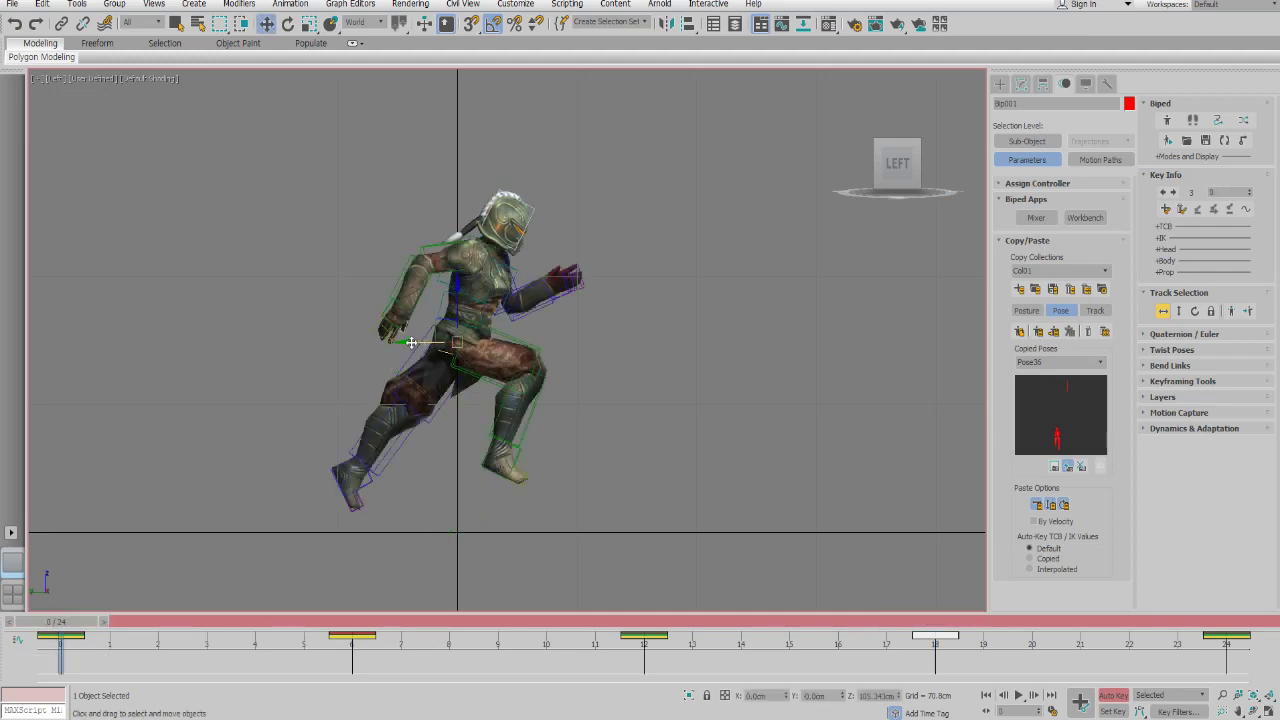
pyautogui.click(650, 623)
pyautogui.moveTo(645, 622); pyautogui.dragTo(58, 622)
pyautogui.moveTo(418, 341); pyautogui.dragTo(451, 346)
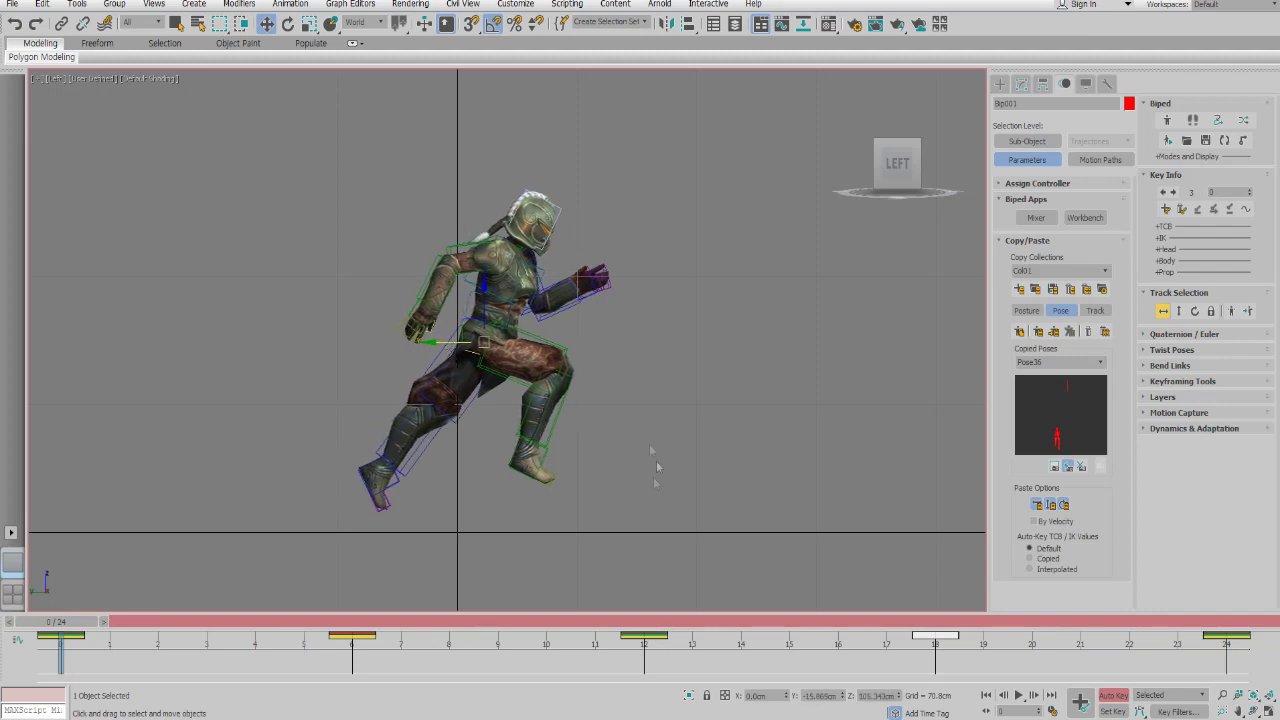
# - Apply the frame 0 horizontal body position, Y -15.865 cm, at frames 12 and 24
pyautogui.doubleClick(828, 696)
pyautogui.click(643, 618)
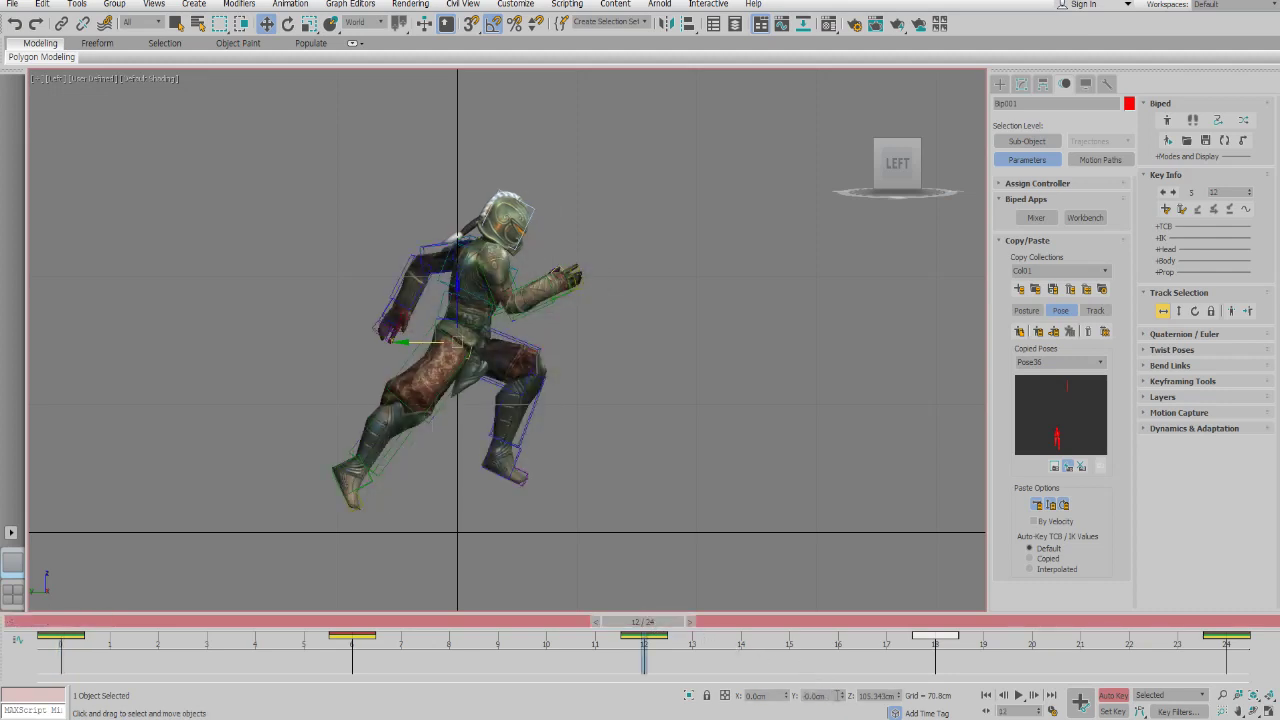
pyautogui.press('Return')
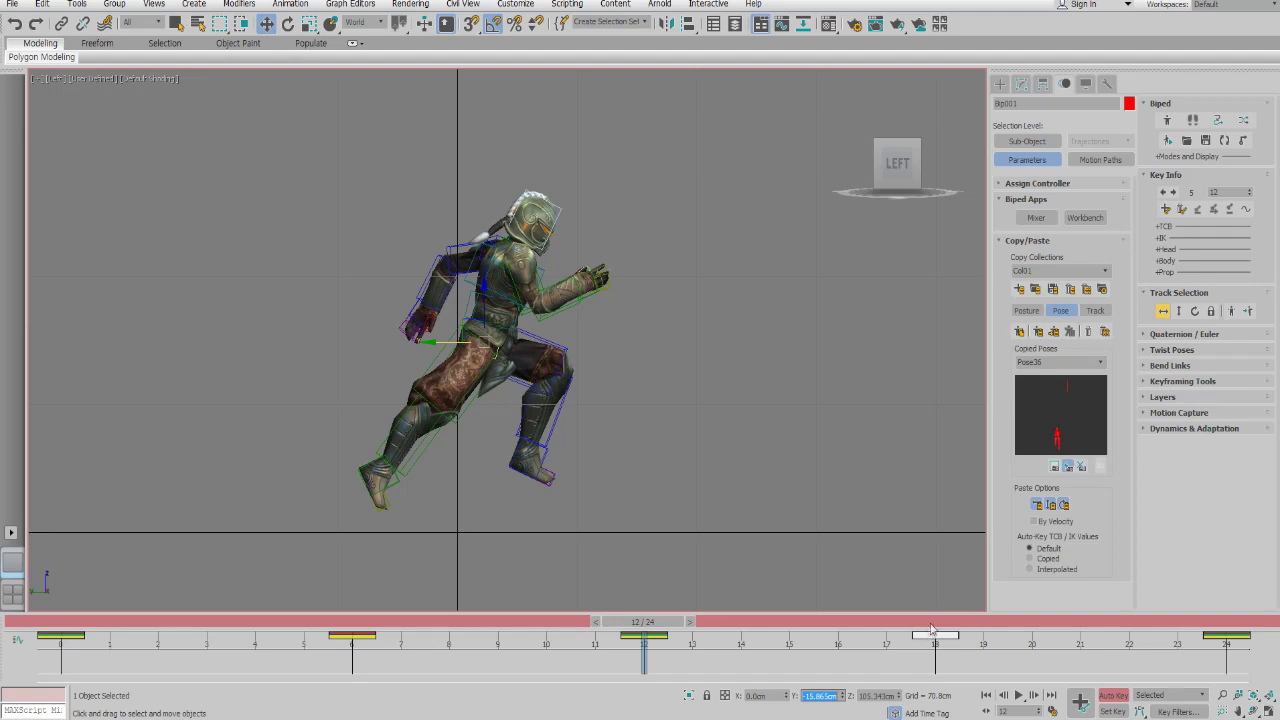
pyautogui.moveTo(931, 624); pyautogui.dragTo(1277, 614)
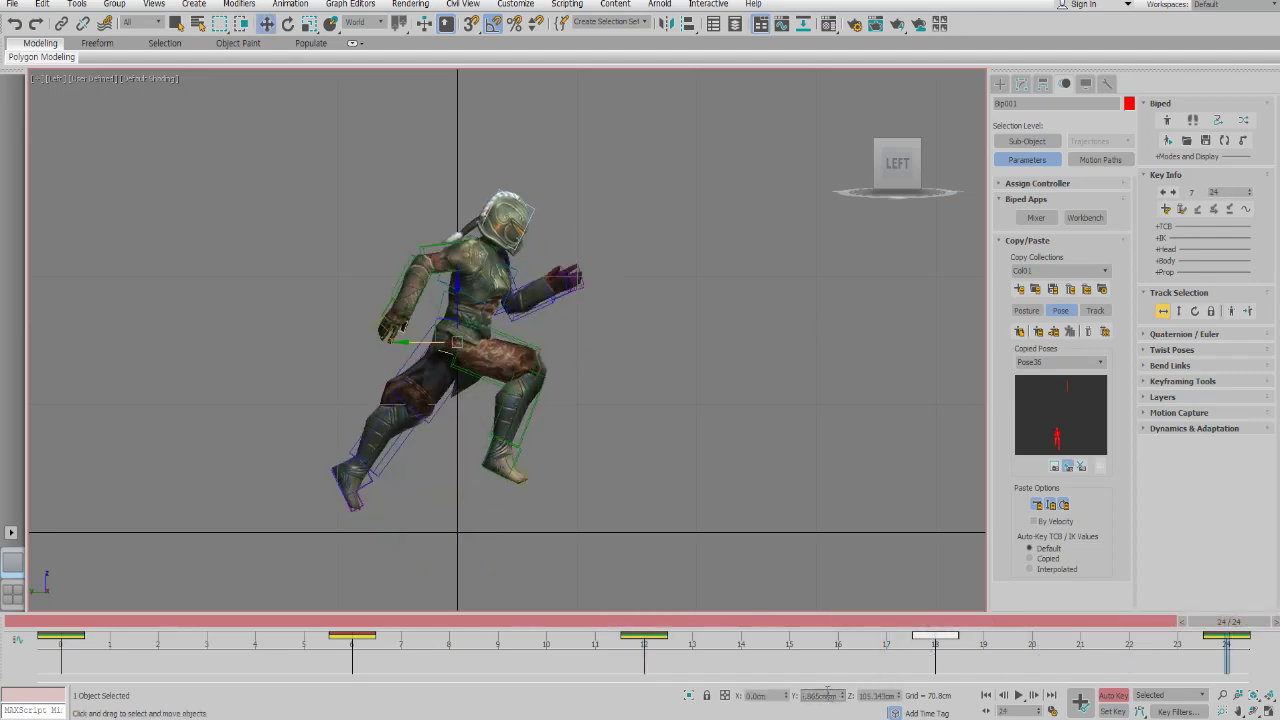
pyautogui.press('Return')
# - Play back the run cycle to check the body's forward and backward movement
pyautogui.press('/')
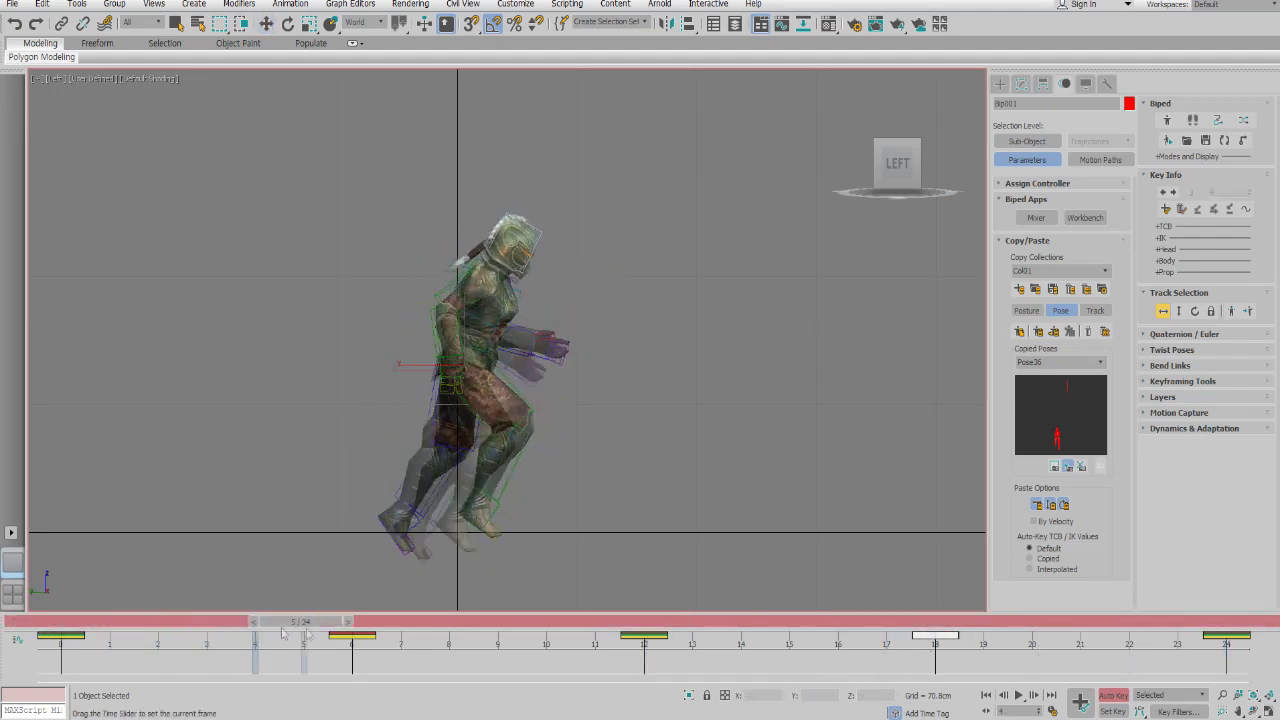
pyautogui.click(722, 456)
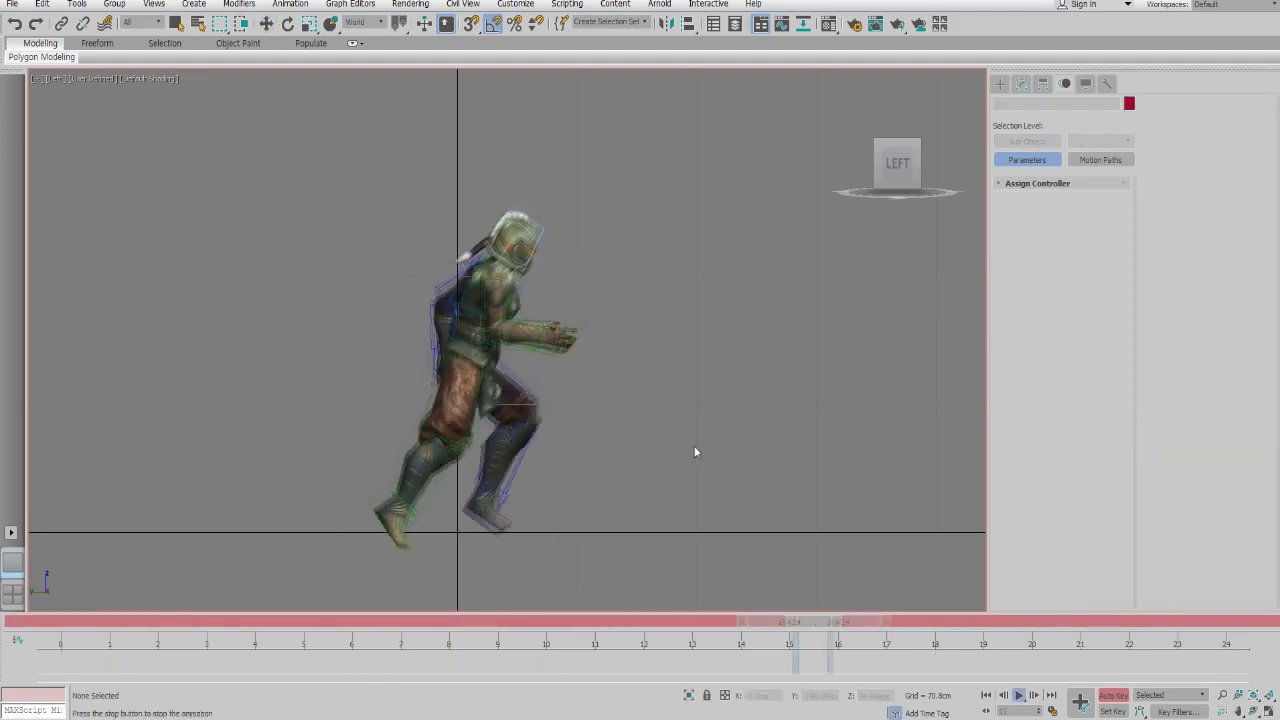
pyautogui.press('/')
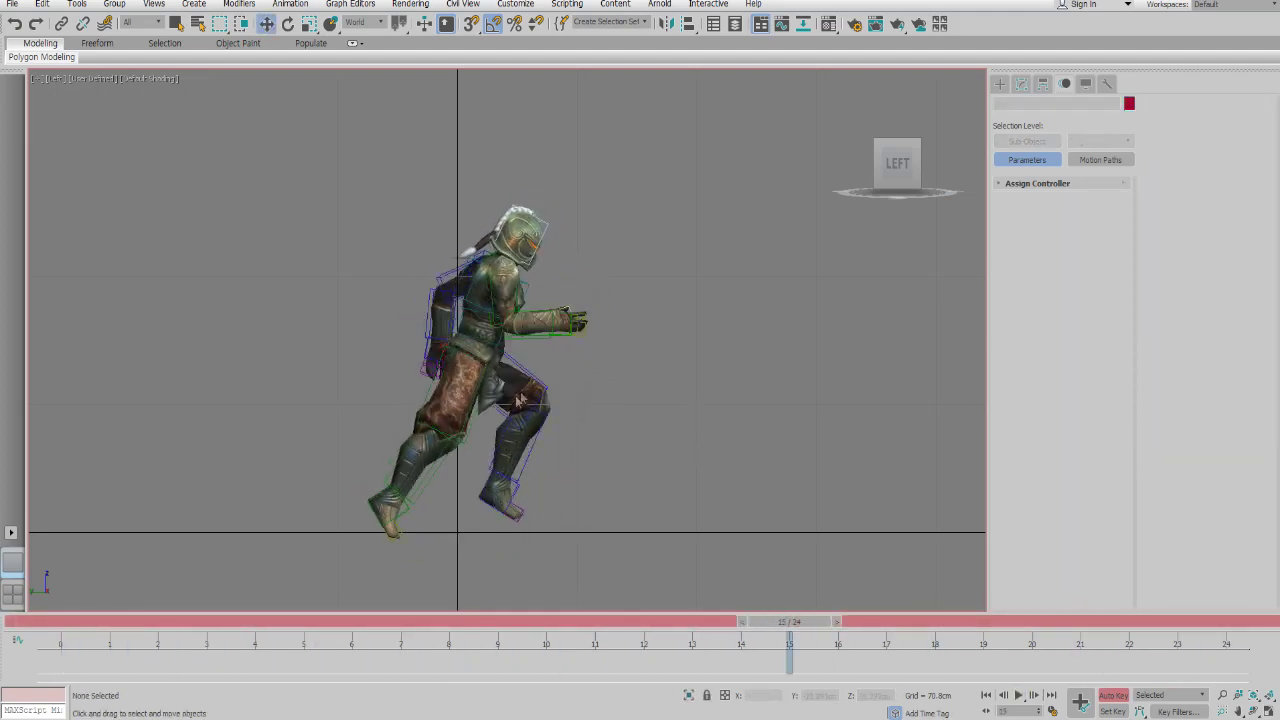
# - Inspect the leg poses around frames 0 and 2, and scrub and play the cycle to examine the body's vertical motion
pyautogui.click(519, 366)
pyautogui.moveTo(790, 621); pyautogui.dragTo(60, 540)
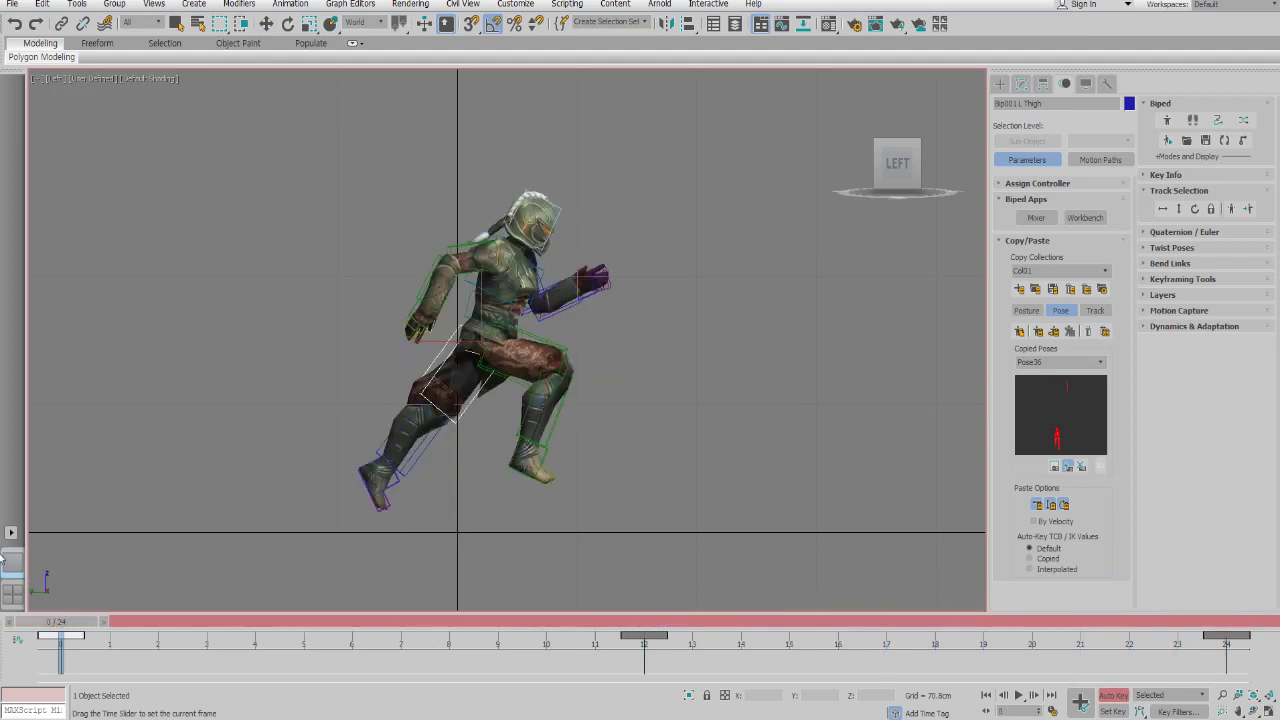
pyautogui.press('.')
pyautogui.press('.')
pyautogui.click(529, 487)
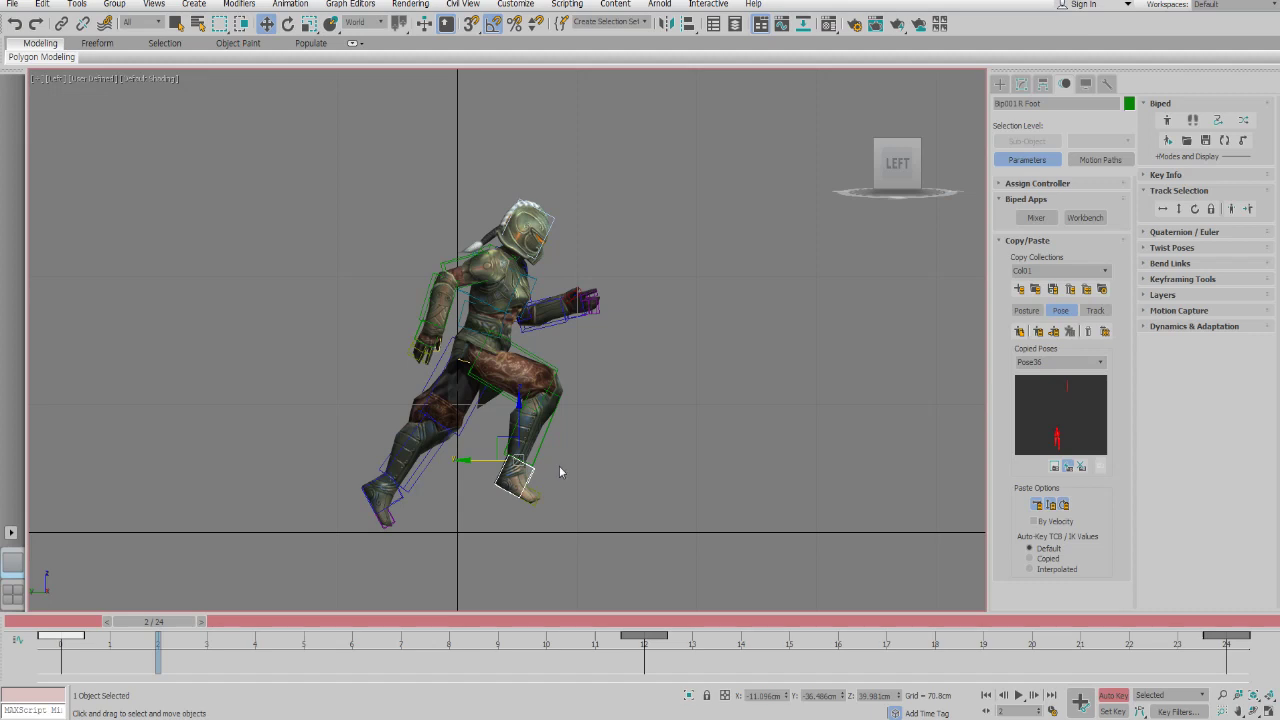
pyautogui.moveTo(178, 621); pyautogui.dragTo(55, 621)
pyautogui.click(1179, 208)
pyautogui.moveTo(56, 621); pyautogui.dragTo(998, 607)
pyautogui.press('/')
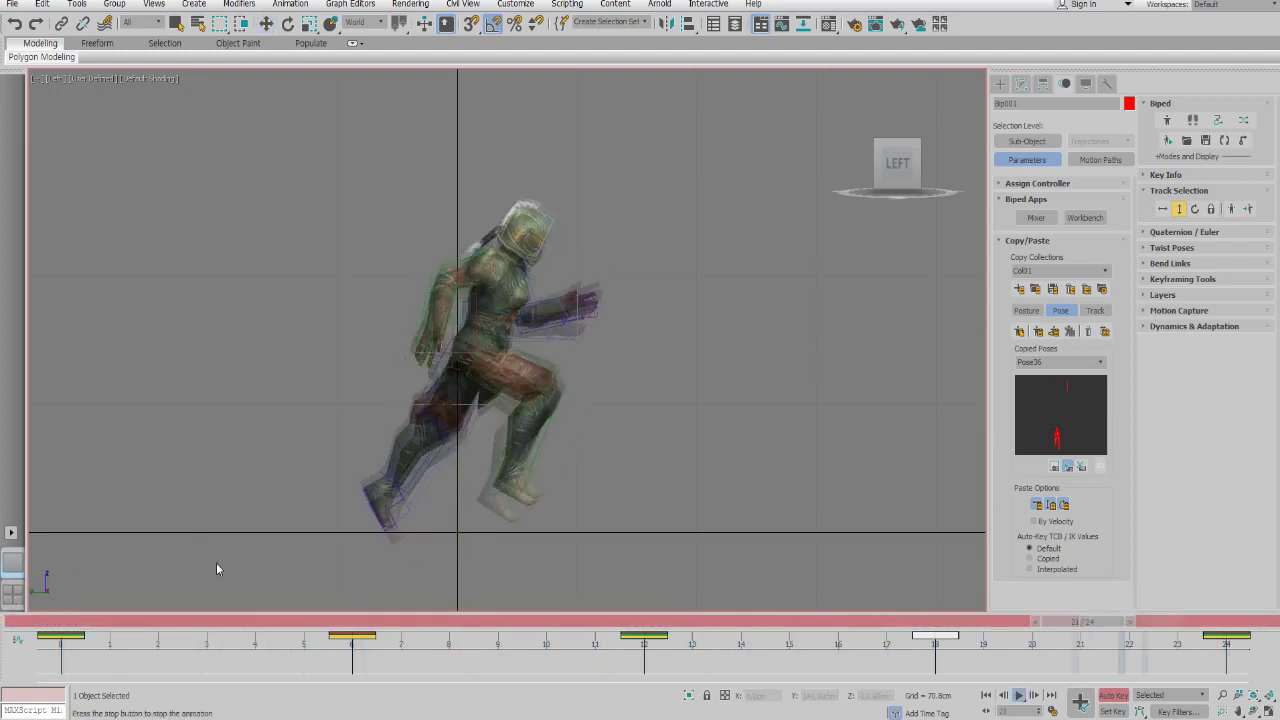
pyautogui.press('/')
pyautogui.press('/')
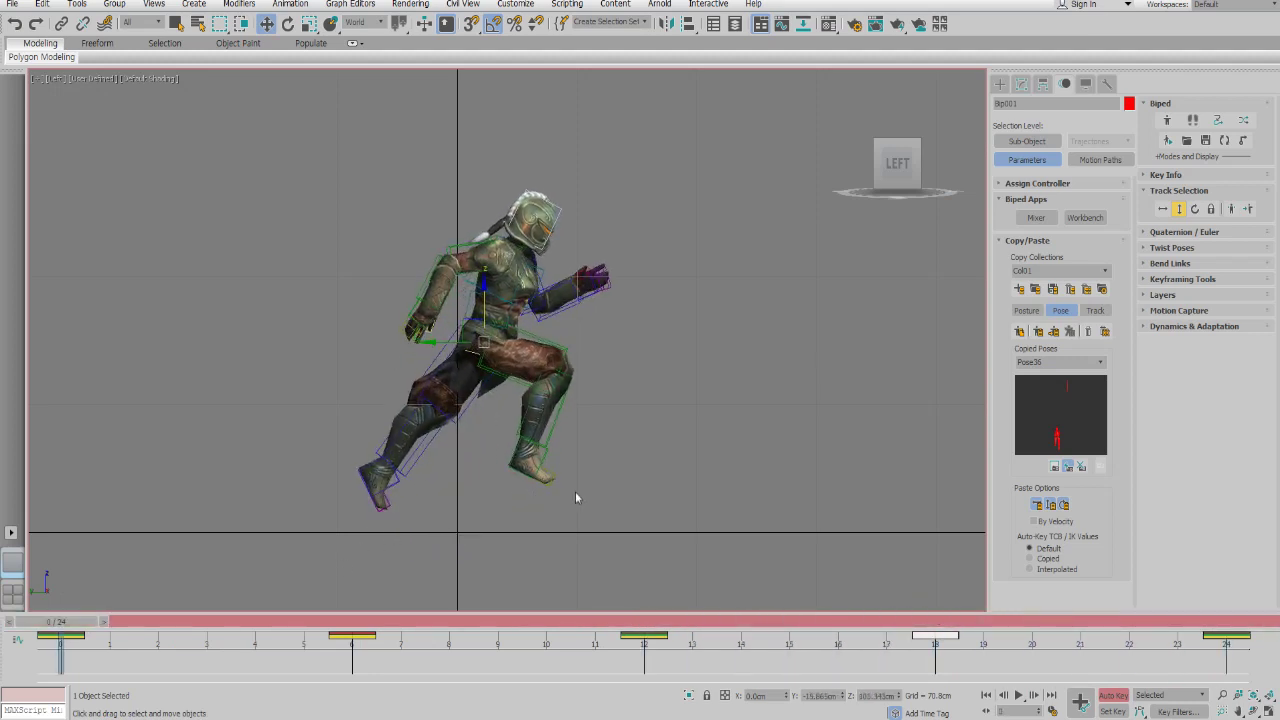
# - Move the right foot forward and down to the ground line at frame 2 and rotate it with the toes raised for heel contact
pyautogui.click(541, 464)
pyautogui.press('.')
pyautogui.press('.')
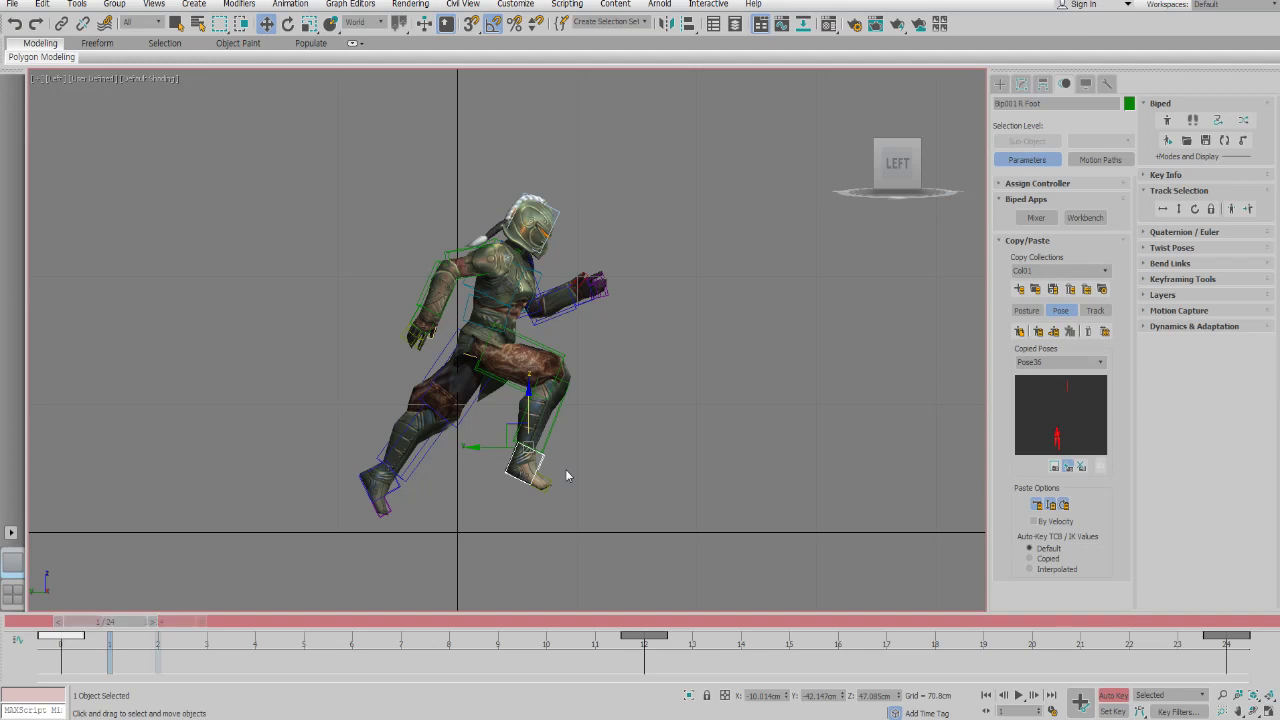
pyautogui.moveTo(507, 440); pyautogui.dragTo(543, 475)
pyautogui.press('e')
pyautogui.moveTo(590, 522); pyautogui.dragTo(558, 553)
pyautogui.press('w')
pyautogui.press('e')
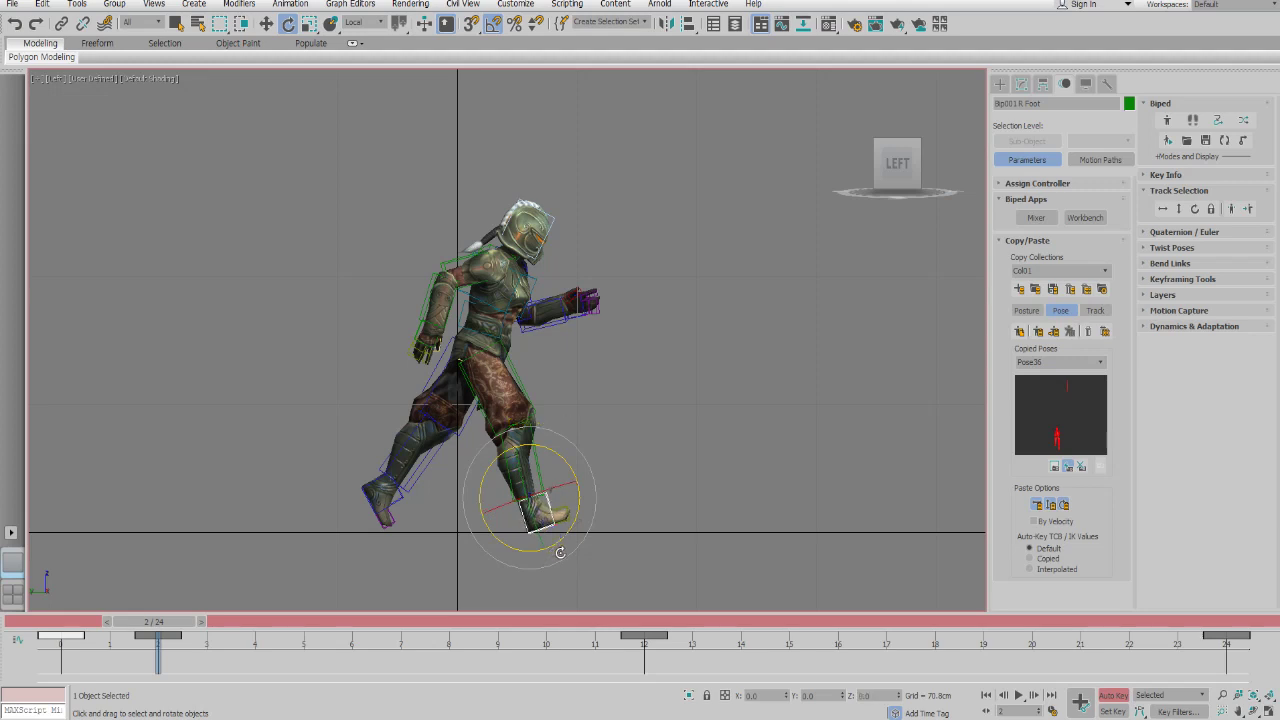
# - Set a sliding key for the right foot at frame 2 and choose the heel as its IK pivot
pyautogui.click(1165, 175)
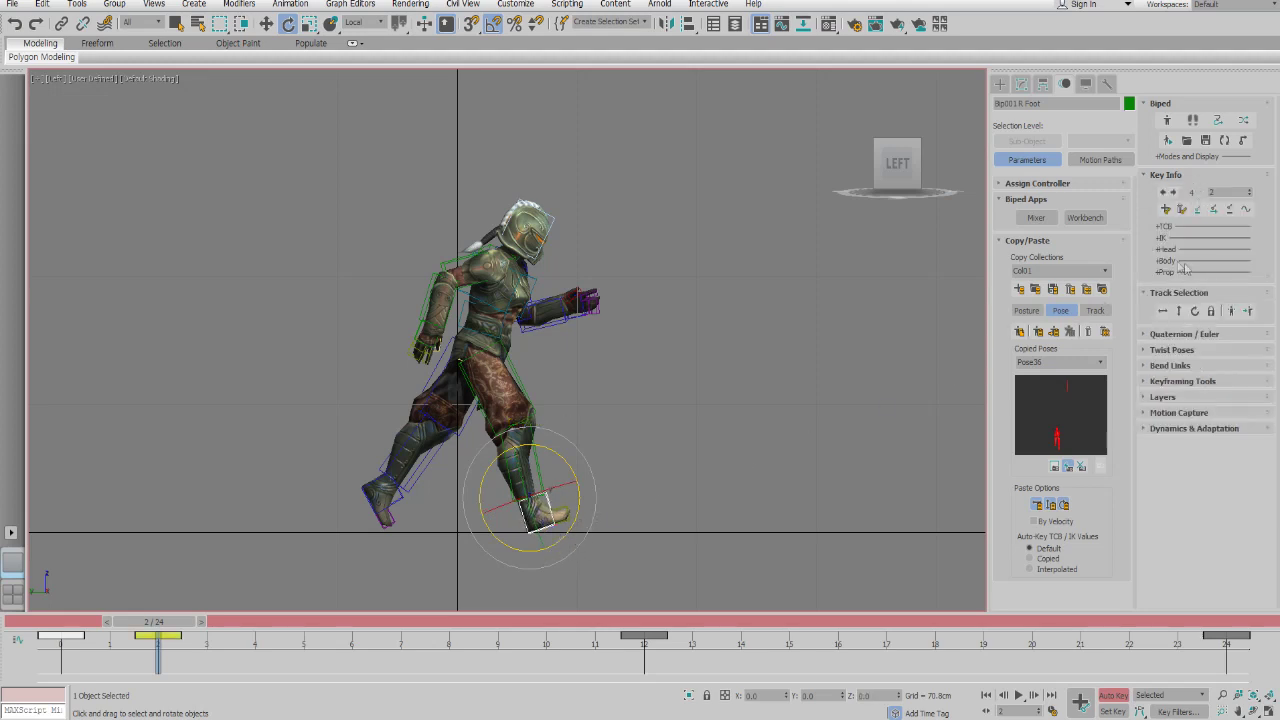
pyautogui.click(1188, 241)
pyautogui.click(1198, 285)
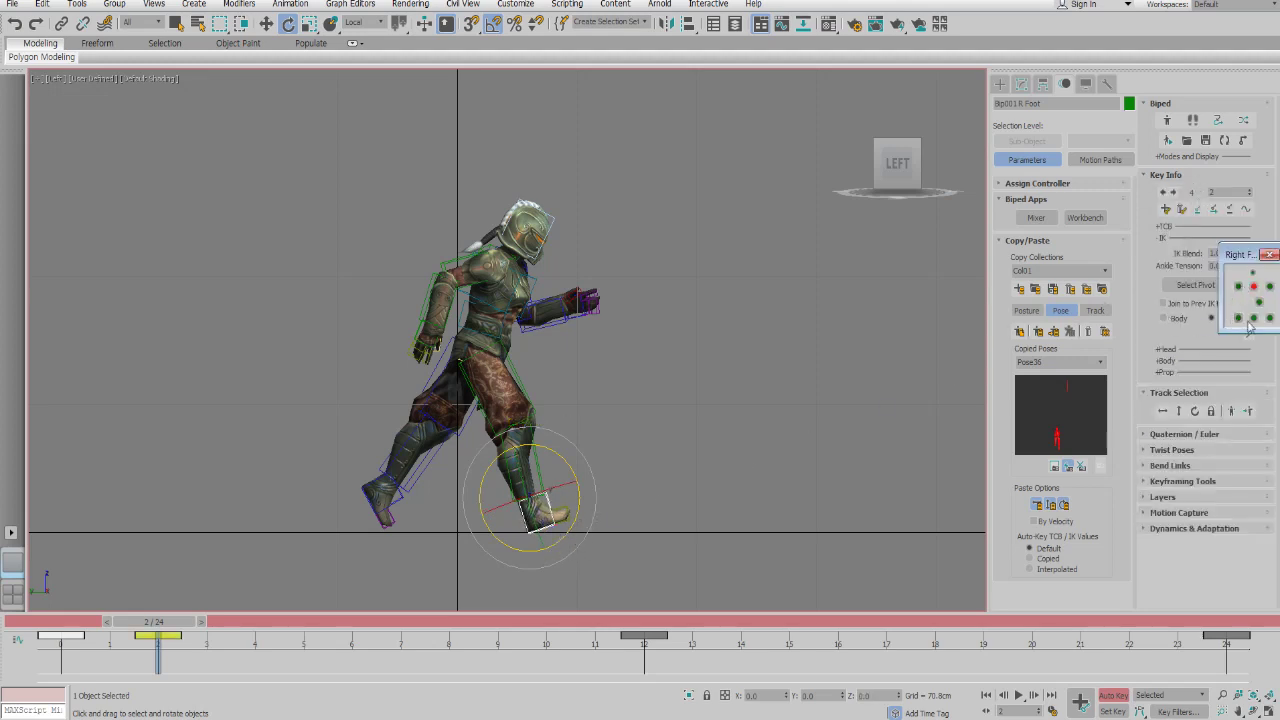
pyautogui.click(1269, 254)
# - Copy the right foot's key from frame 2 to frame 4, rotate the foot flat on the ground and slide it backward
pyautogui.press('.')
pyautogui.press('.')
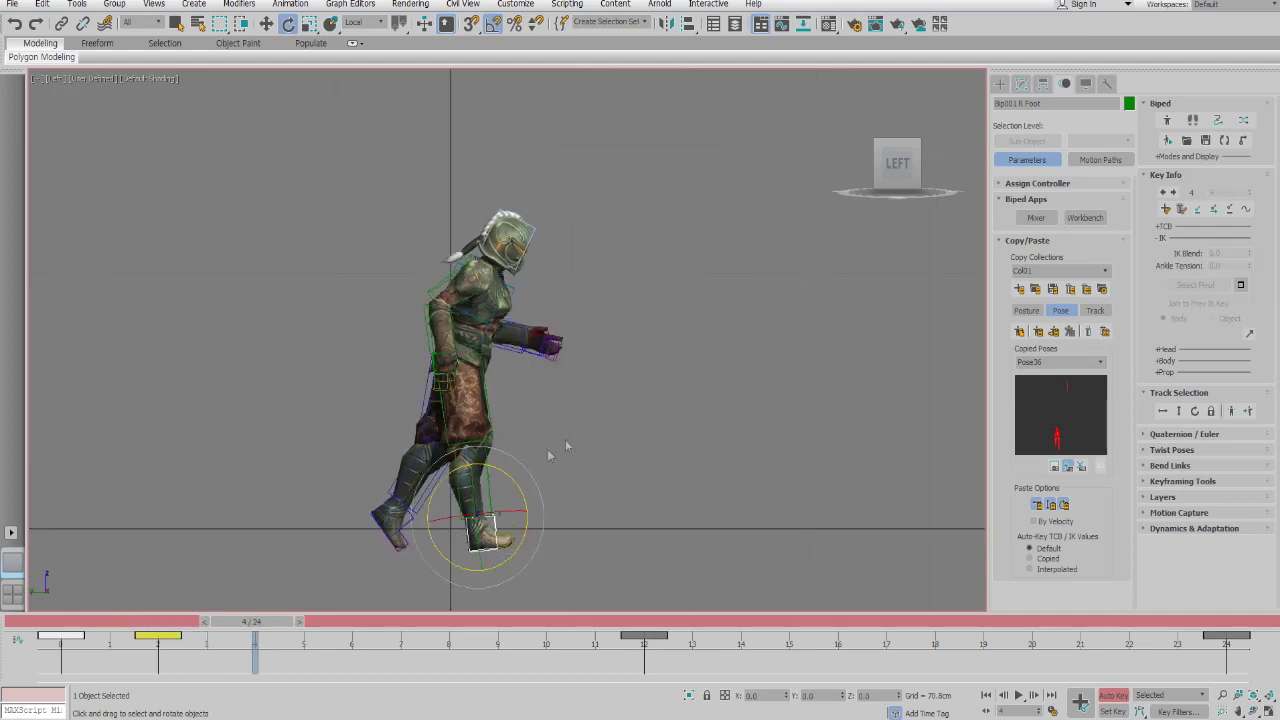
pyautogui.keyDown('shift'); pyautogui.moveTo(159, 636); pyautogui.dragTo(257, 640); pyautogui.keyUp('shift')
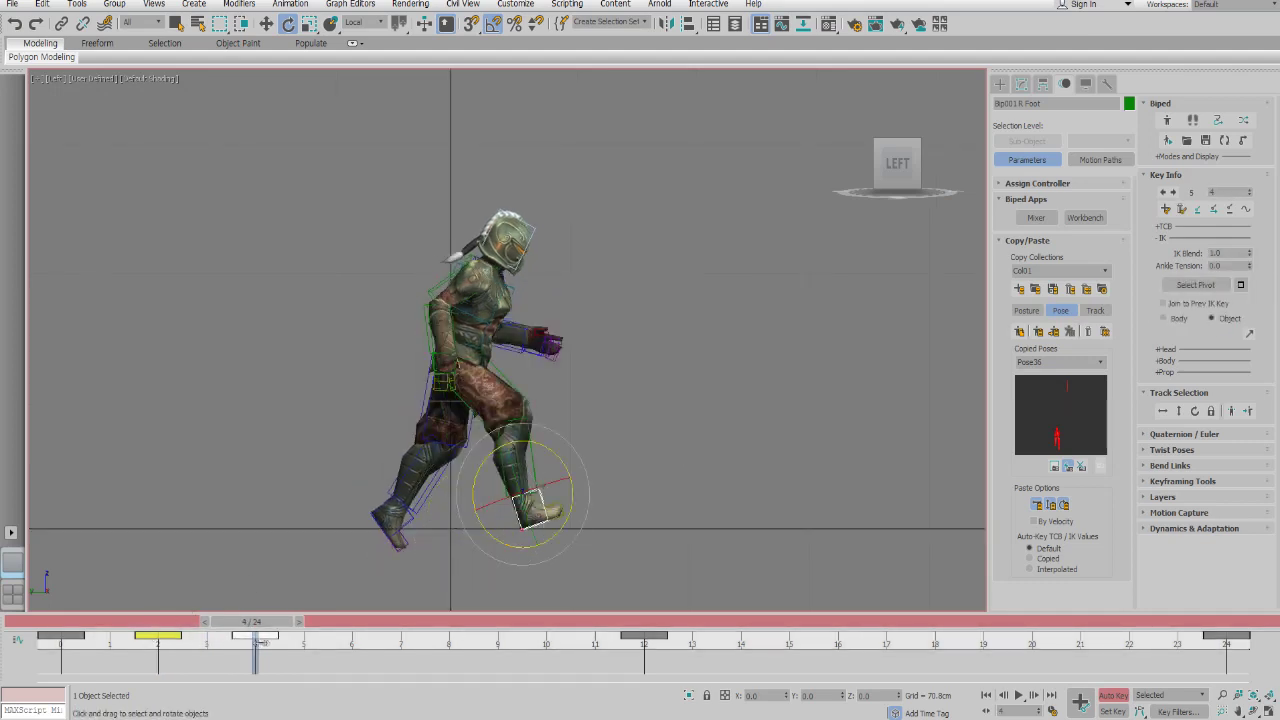
pyautogui.moveTo(565, 526); pyautogui.dragTo(554, 555)
pyautogui.press('w')
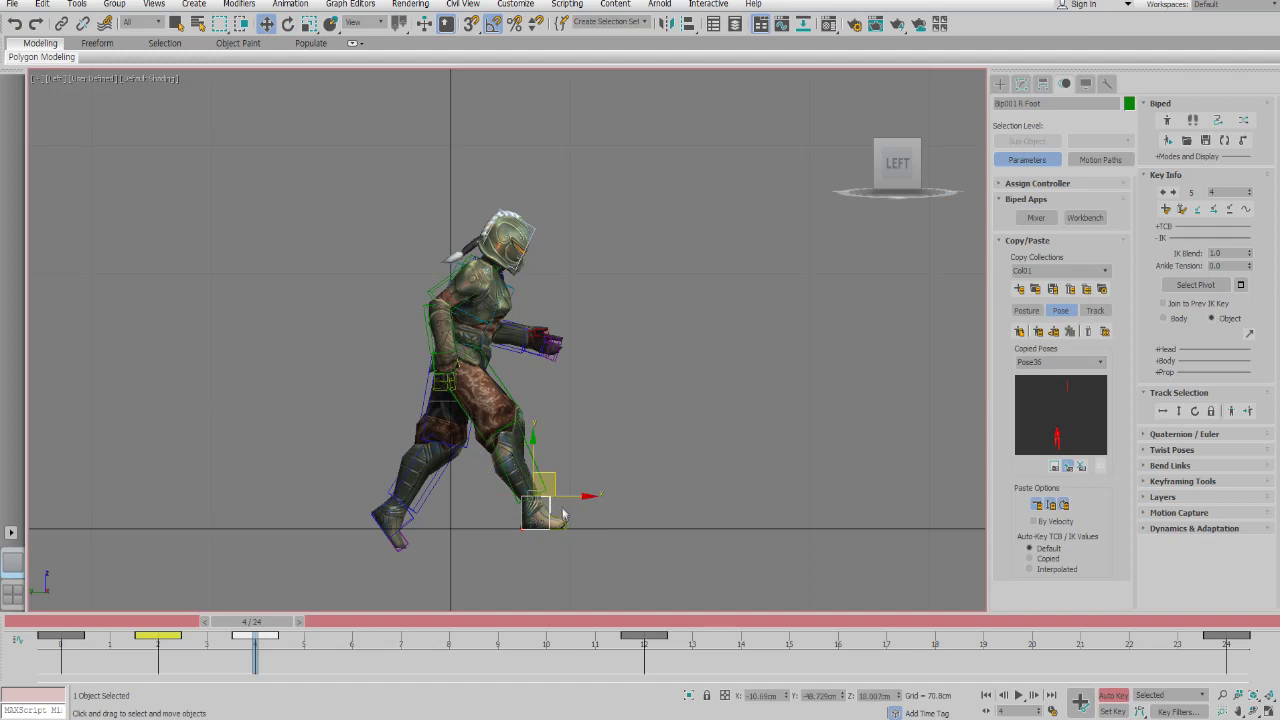
pyautogui.moveTo(577, 494); pyautogui.dragTo(537, 512)
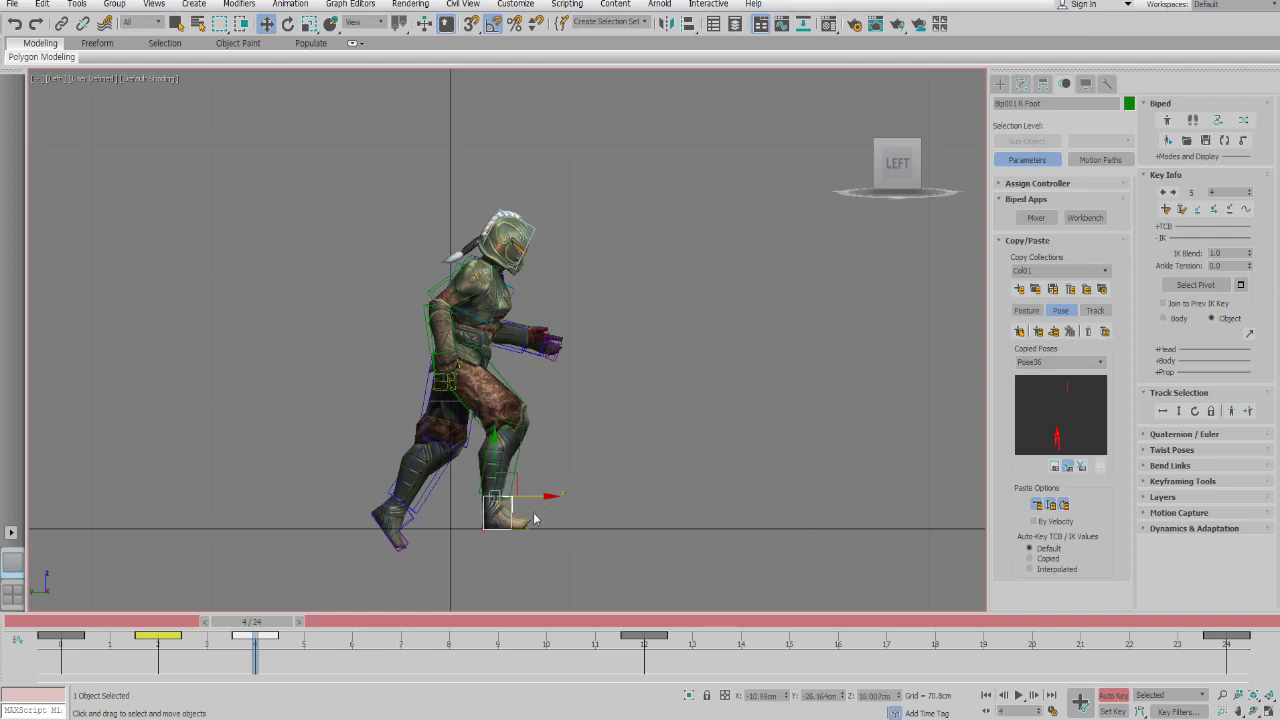
# - Copy the right foot's flat key from frame 4 to frame 7 and slide the foot backward along the ground
pyautogui.press('.')
pyautogui.press('.')
pyautogui.press('.')
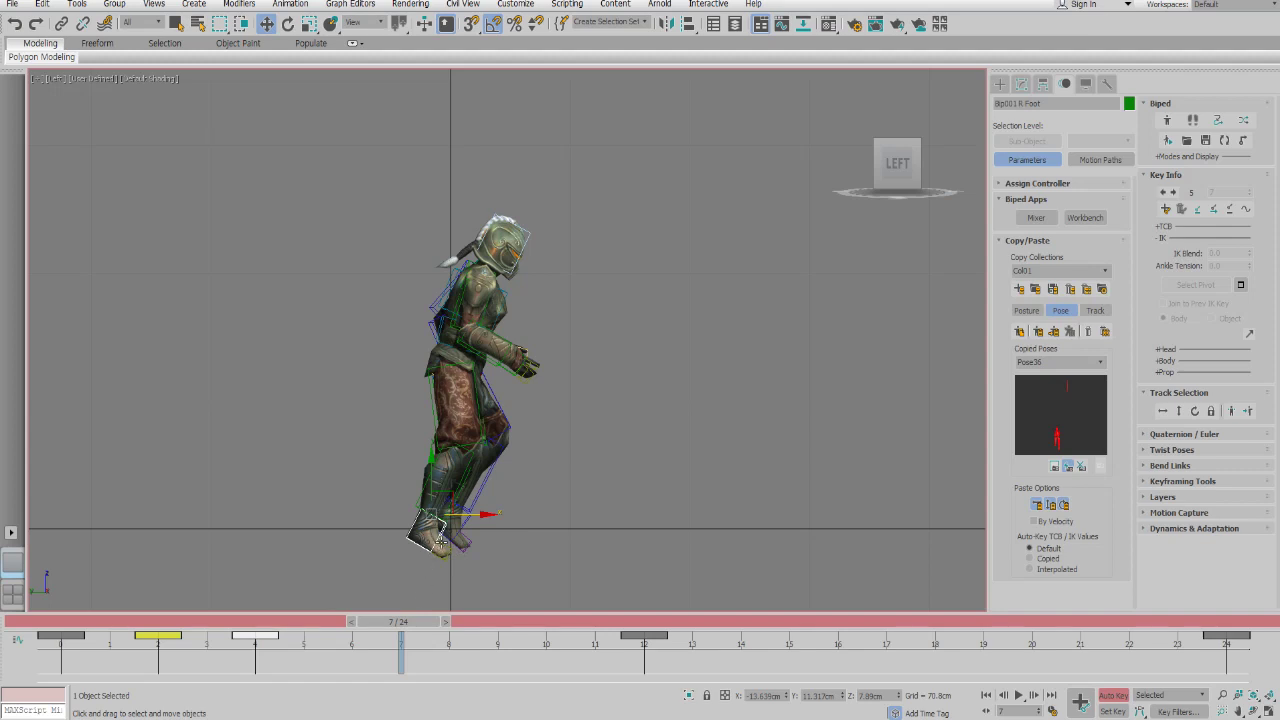
pyautogui.moveTo(453, 503); pyautogui.dragTo(455, 482)
pyautogui.press('e')
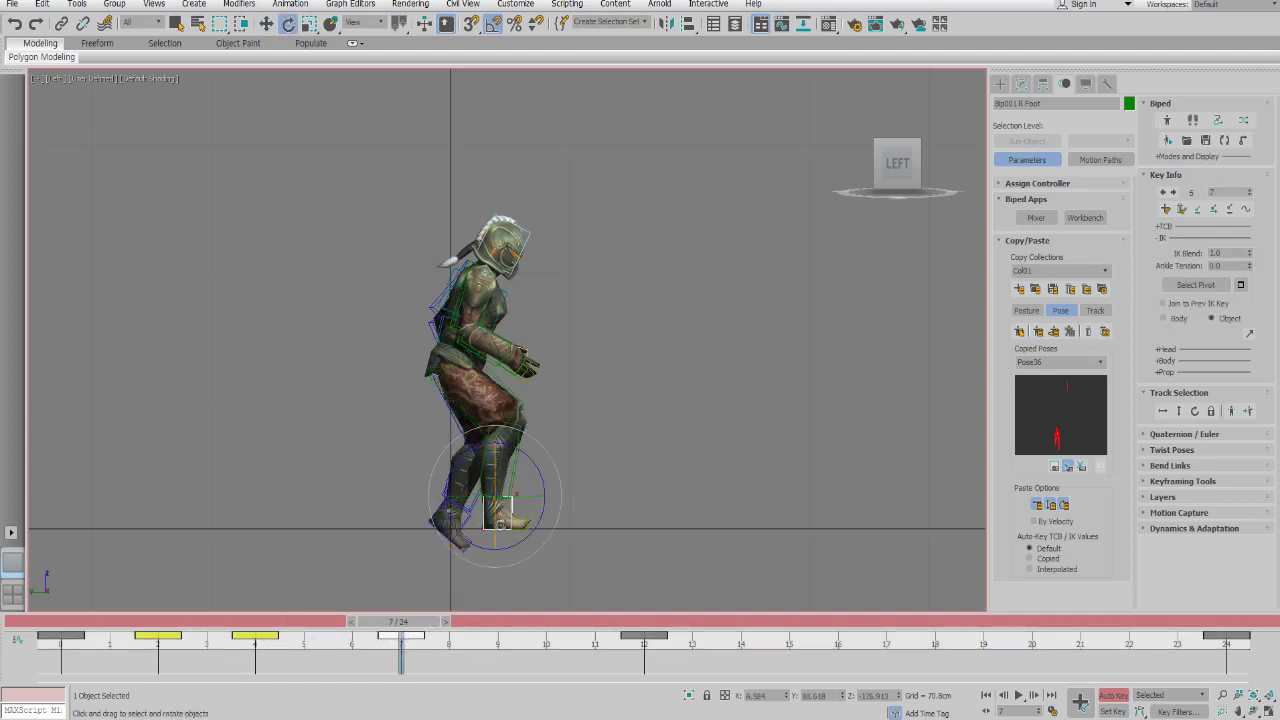
pyautogui.press('w')
pyautogui.moveTo(480, 516); pyautogui.dragTo(472, 517)
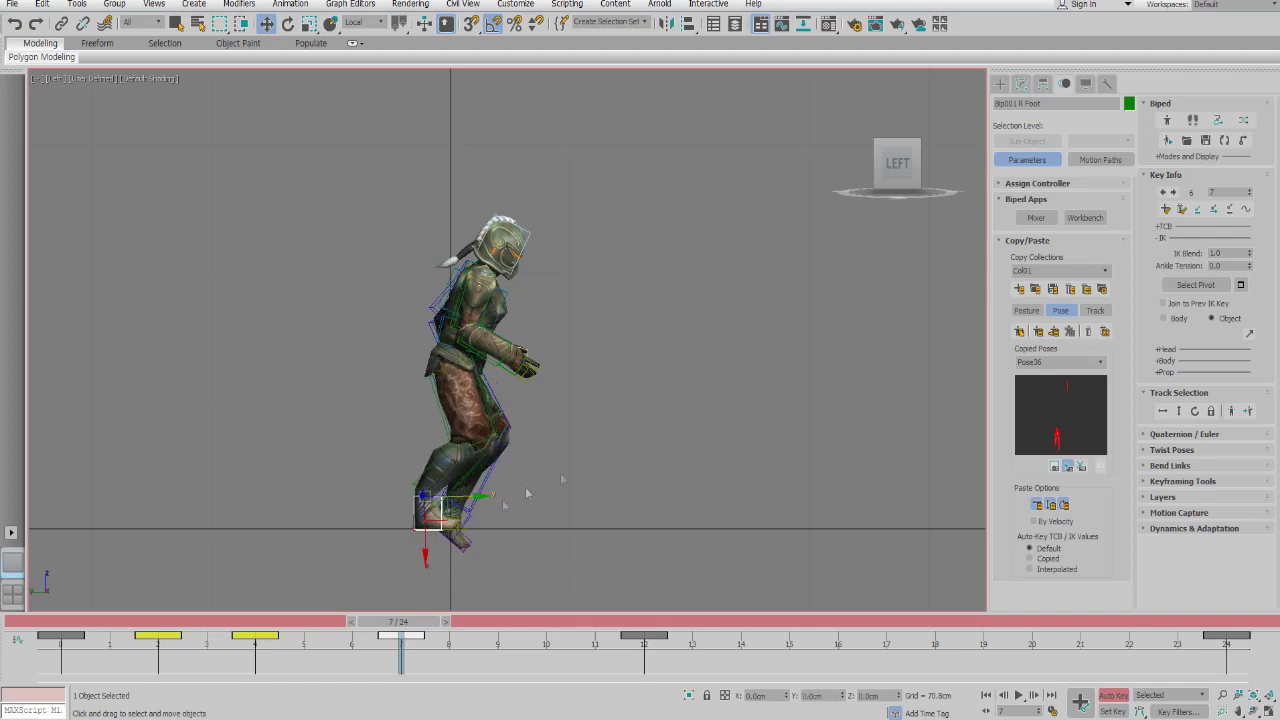
# - Check the right foot's IK pivot at frame 7 and rotate the foot so the heel lifts off the ground
pyautogui.click(1241, 286)
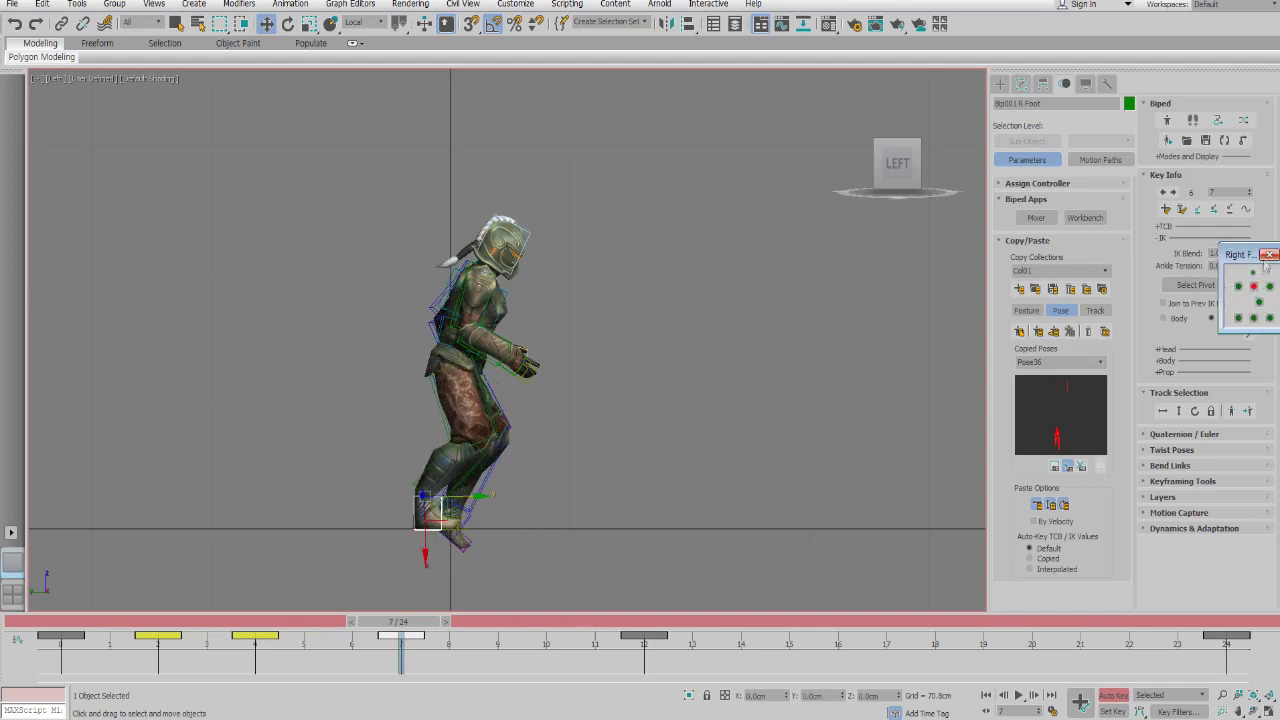
pyautogui.click(1268, 254)
pyautogui.press('e')
pyautogui.moveTo(430, 530); pyautogui.dragTo(426, 573)
pyautogui.press('w')
# - At frame 9, rotate the right foot with its heel raised, move it to the ground line and set a sliding key
pyautogui.moveTo(30, 625); pyautogui.dragTo(386, 632)
pyautogui.press('.')
pyautogui.press('.')
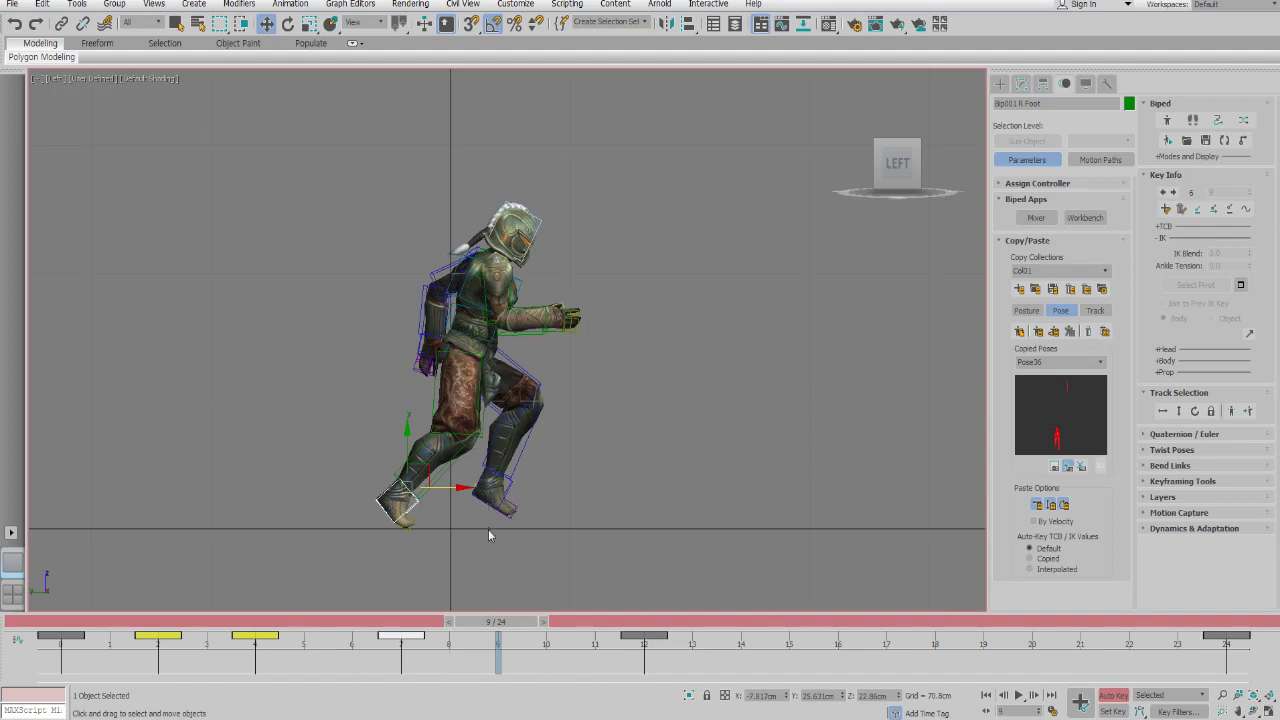
pyautogui.press('e')
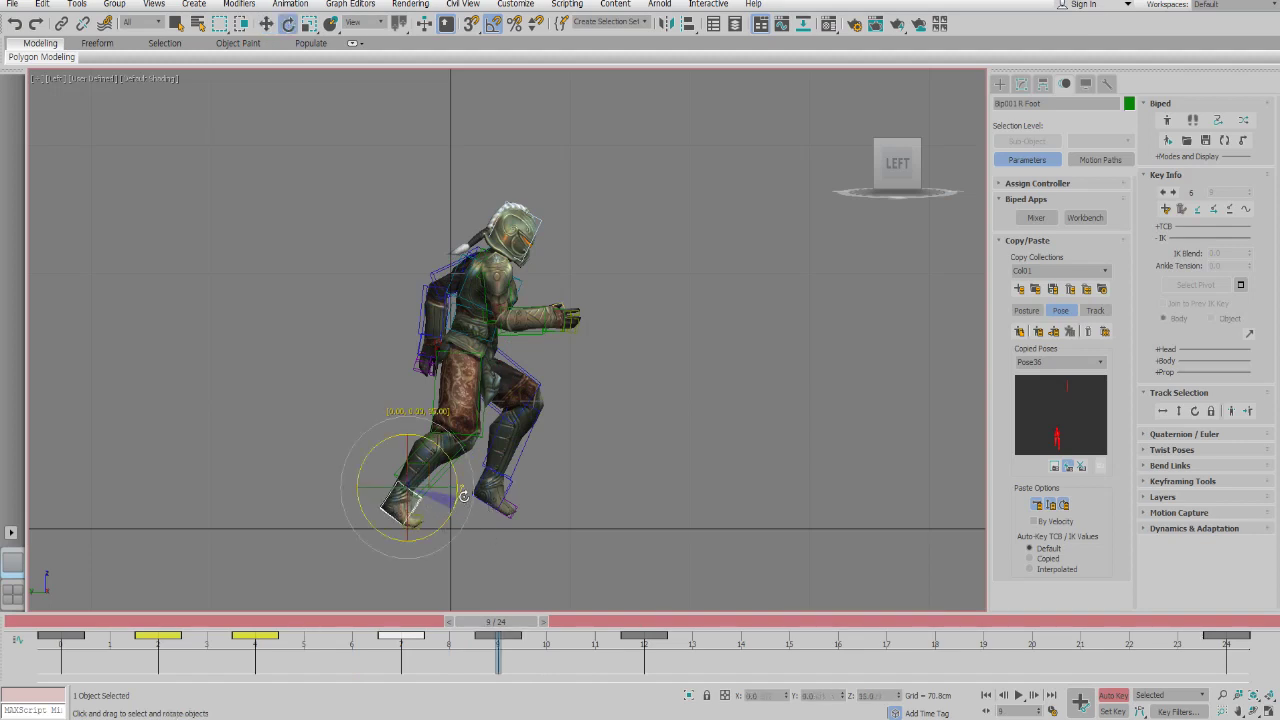
pyautogui.moveTo(441, 521); pyautogui.dragTo(465, 516)
pyautogui.press('w')
pyautogui.moveTo(443, 488); pyautogui.dragTo(424, 510)
# - At frame 12, move the right foot up and backward and rotate it so the toes point down
pyautogui.moveTo(258, 630); pyautogui.dragTo(643, 608)
pyautogui.press('w')
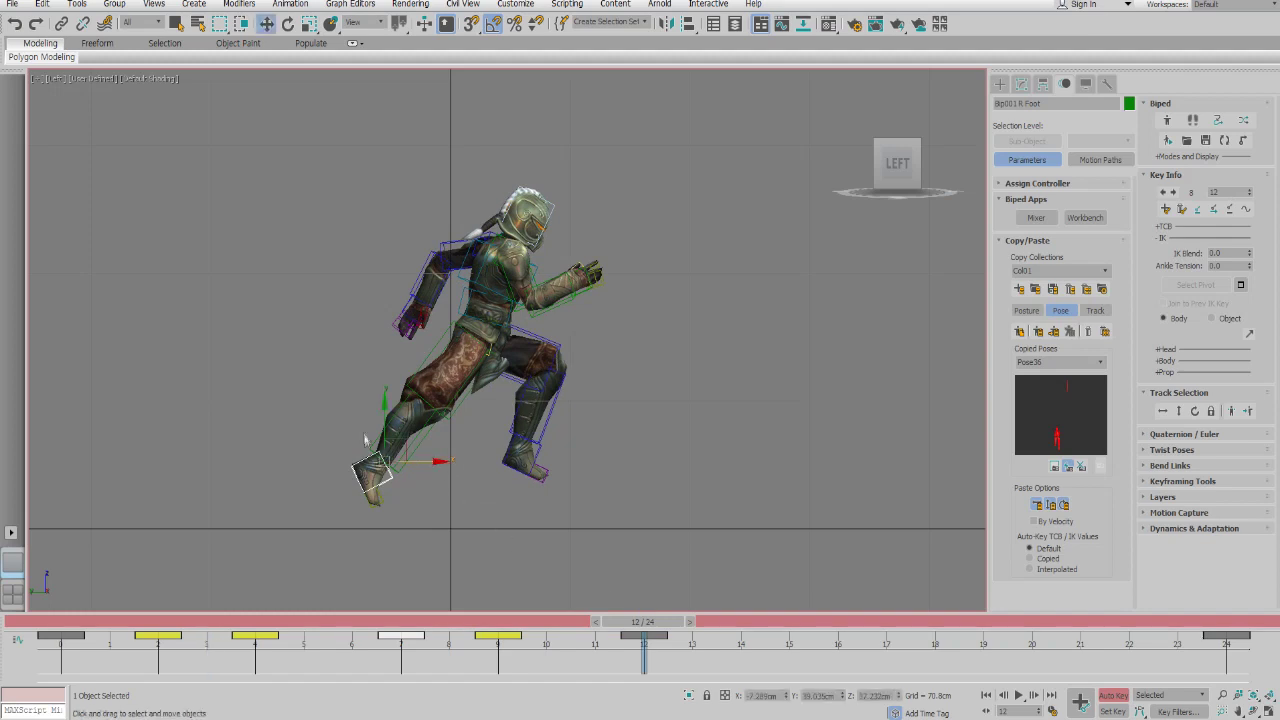
pyautogui.press('e')
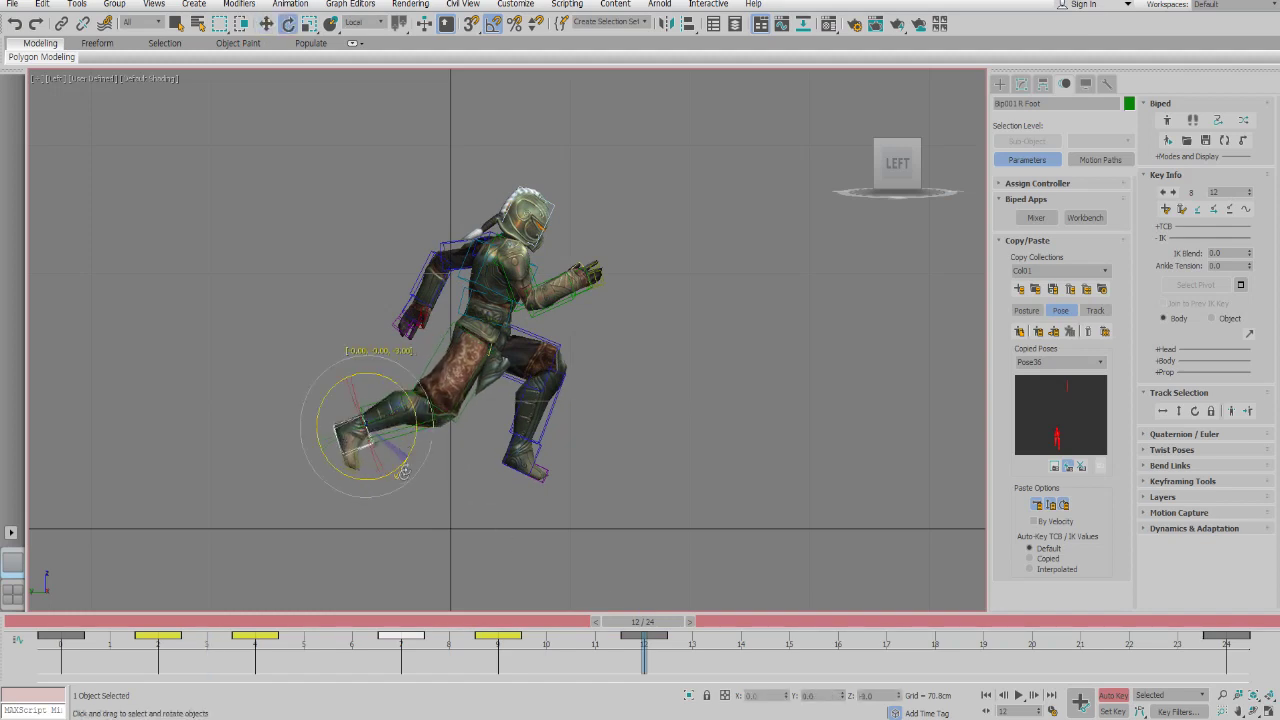
pyautogui.press('w')
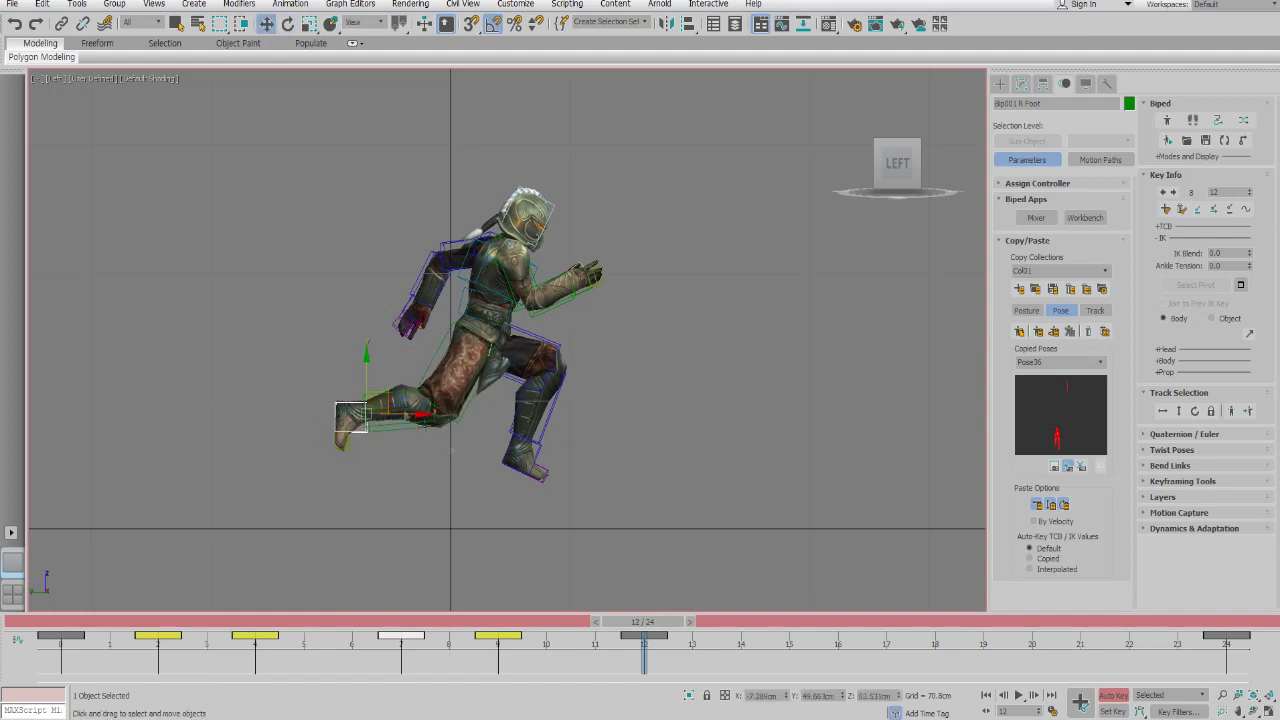
# - At frame 16, lift the right foot behind the body and rotate it to trail the bent leg
pyautogui.press('.')
pyautogui.press('.')
pyautogui.press('.')
pyautogui.press('.')
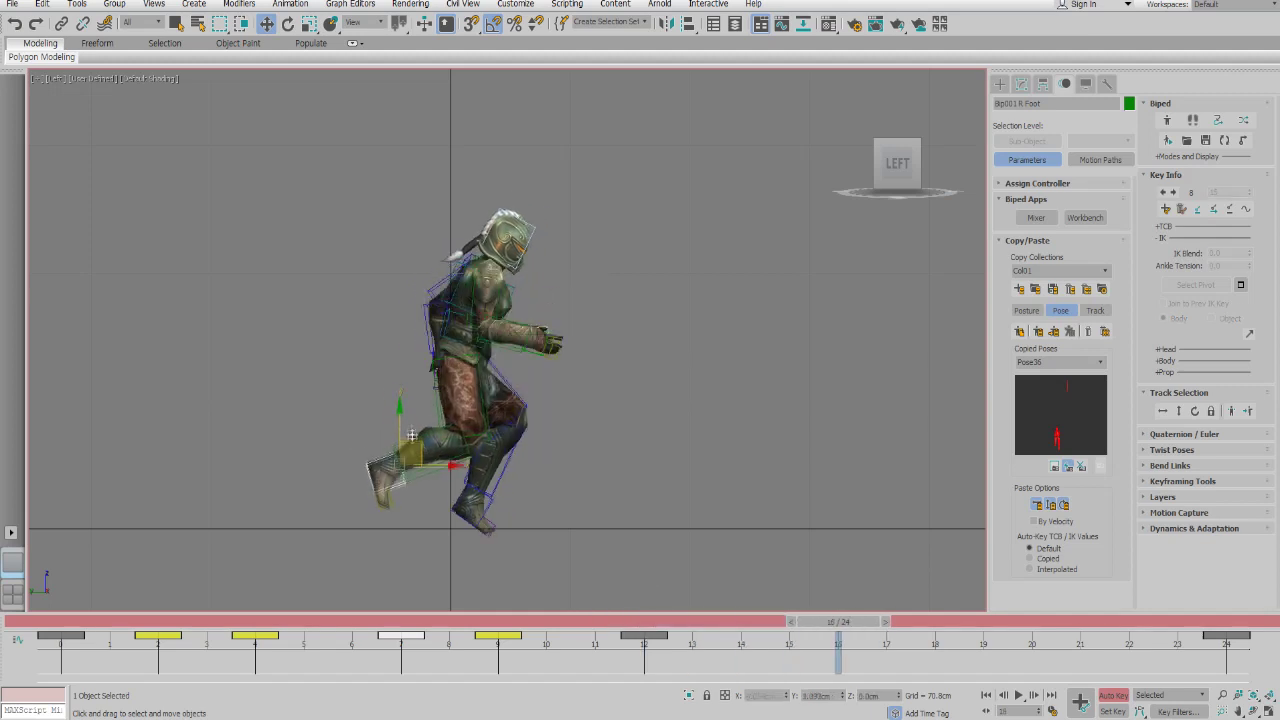
pyautogui.moveTo(412, 441); pyautogui.dragTo(408, 381)
pyautogui.press('e')
pyautogui.moveTo(437, 434); pyautogui.dragTo(391, 509)
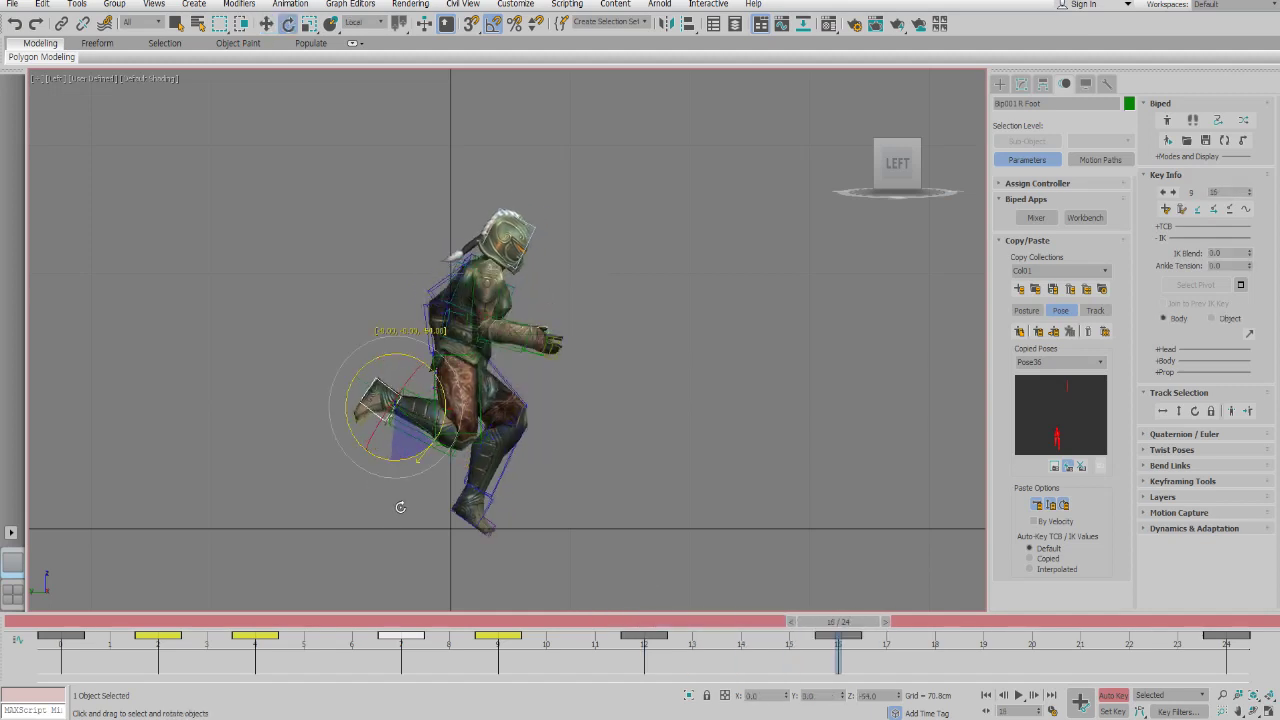
pyautogui.press('w')
pyautogui.moveTo(401, 404); pyautogui.dragTo(415, 407)
pyautogui.press('e')
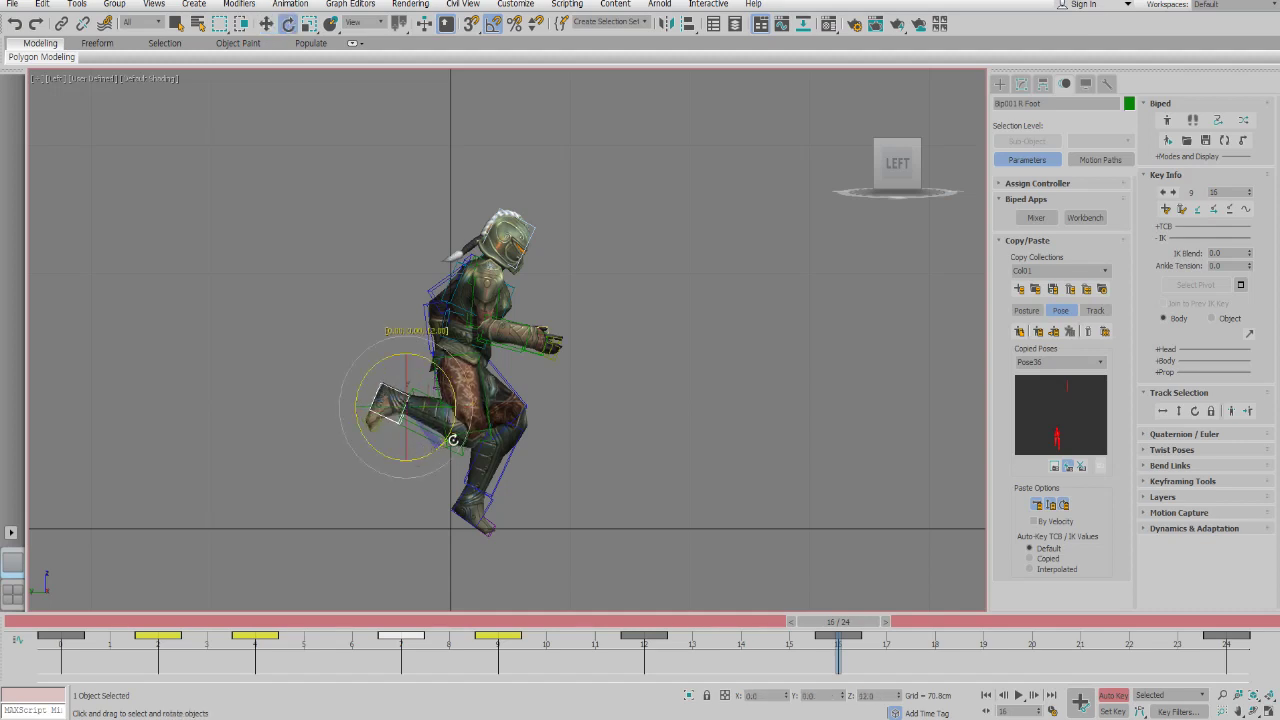
# - At frame 20, move the right foot forward under the raised knee and rotate it with the toes pointing down
pyautogui.moveTo(852, 623); pyautogui.dragTo(1031, 622)
pyautogui.press('w')
pyautogui.click(455, 300)
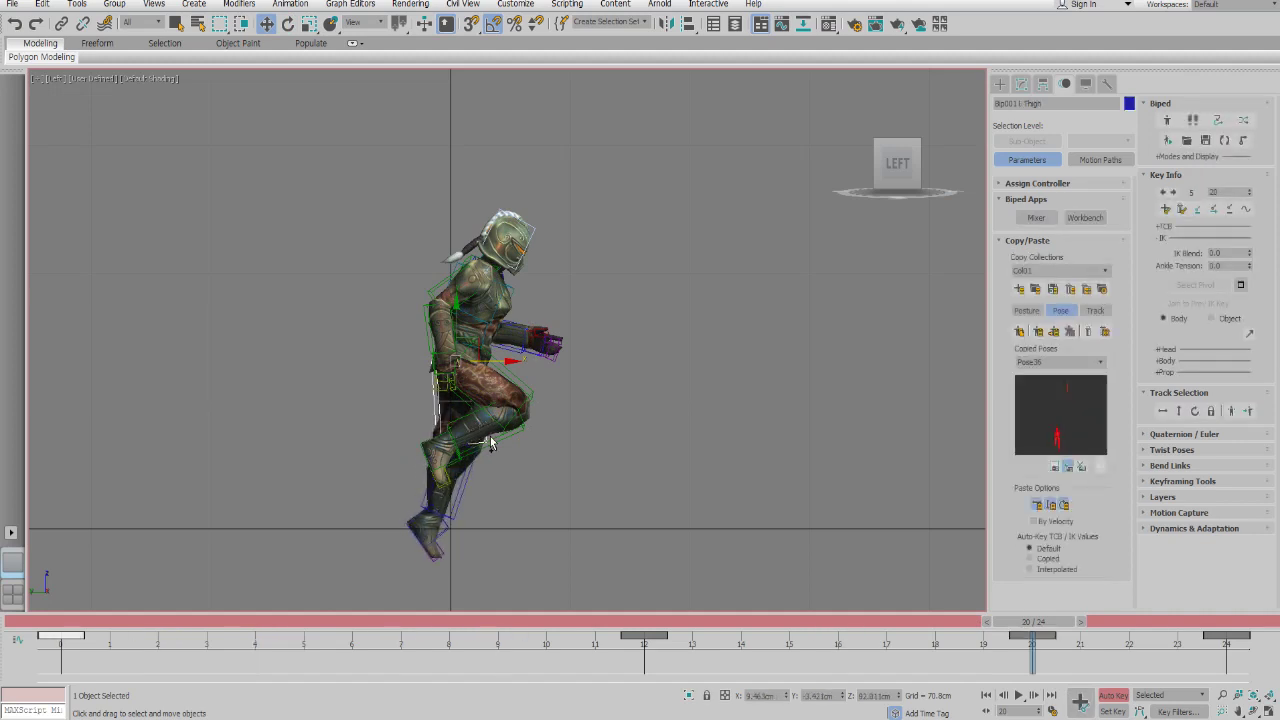
pyautogui.hotkey('ctrl', 'z')
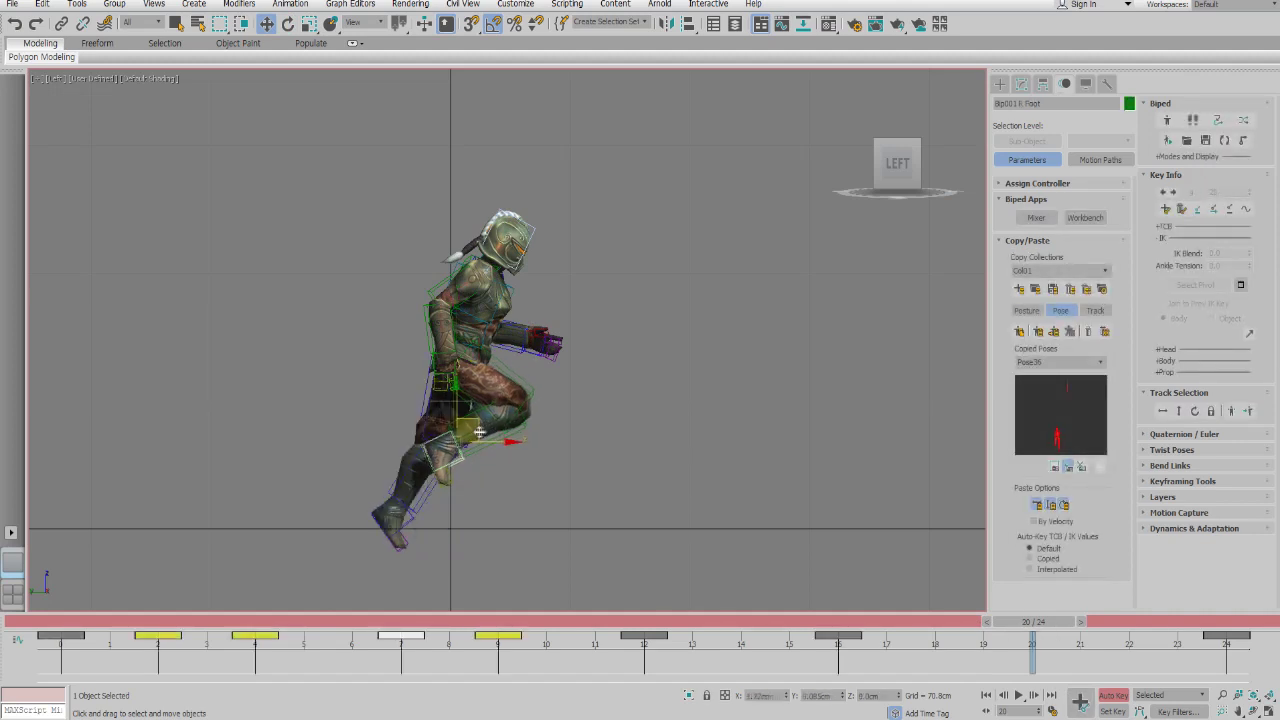
pyautogui.click(515, 420)
pyautogui.press('e')
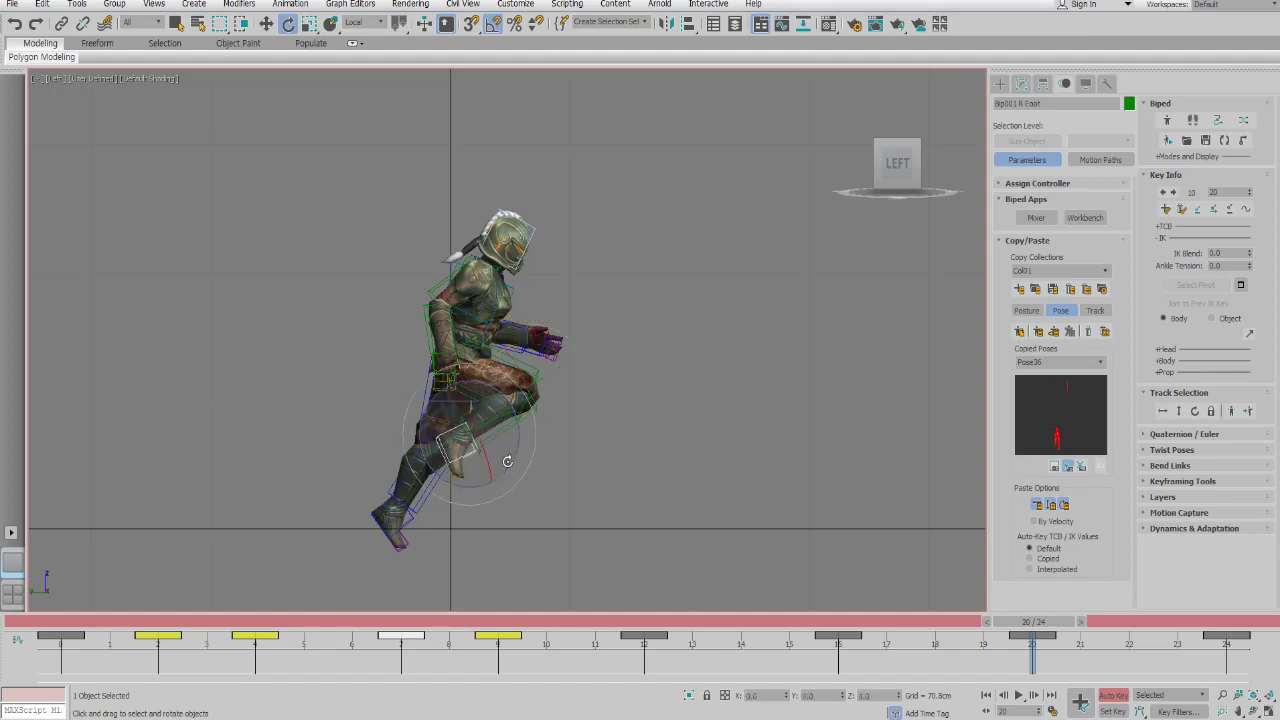
# - Play back the run cycle, then move the right foot down and backward and adjust its rotation at frame 0
pyautogui.moveTo(780, 630); pyautogui.dragTo(1230, 624)
pyautogui.press('/')
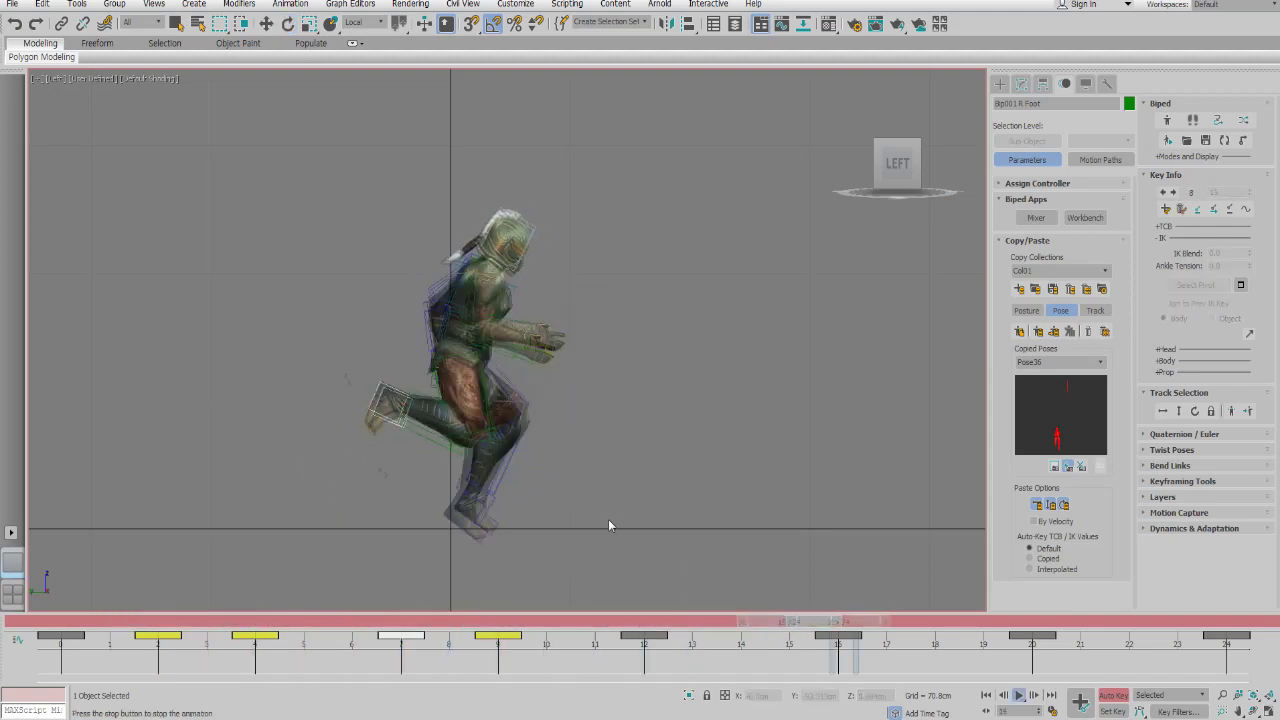
pyautogui.press('/')
pyautogui.moveTo(250, 621); pyautogui.dragTo(52, 621)
pyautogui.press('.')
pyautogui.press(',')
pyautogui.press('w')
pyautogui.moveTo(547, 433); pyautogui.dragTo(500, 522)
pyautogui.press('e')
pyautogui.press('w')
pyautogui.press('e')
pyautogui.press('.')
pyautogui.press('.')
pyautogui.moveTo(93, 622); pyautogui.dragTo(52, 622)
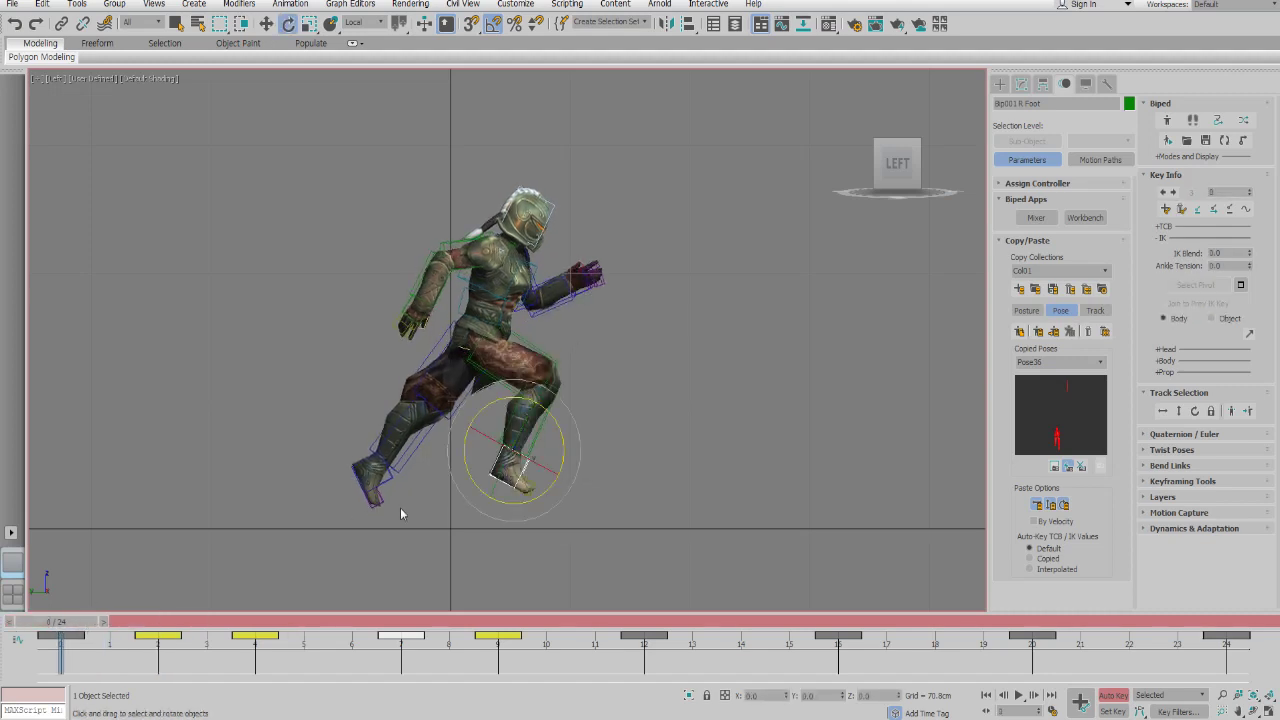
# - Replace the right foot's sliding key at frame 2 with a free key
pyautogui.press('.')
pyautogui.press('.')
pyautogui.press('w')
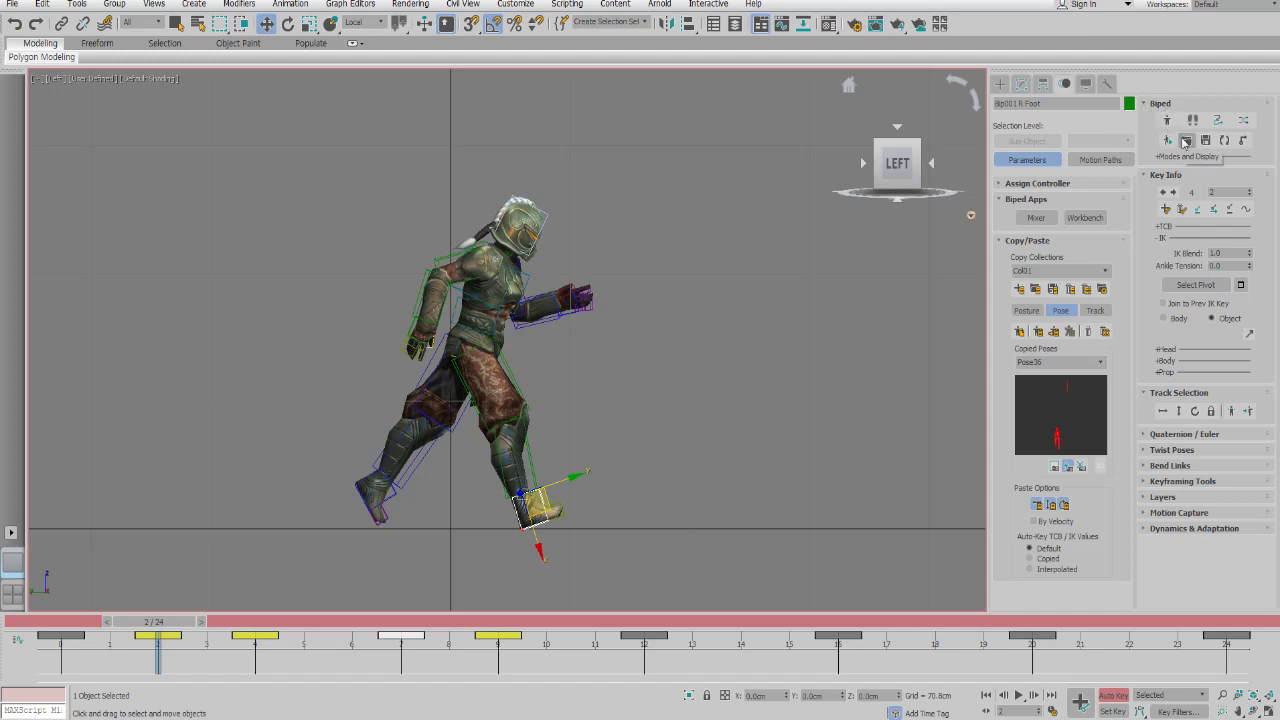
pyautogui.click(1183, 208)
# - At frame 24, move the right foot forward and rotate its toes upward
pyautogui.moveTo(121, 611); pyautogui.dragTo(690, 590)
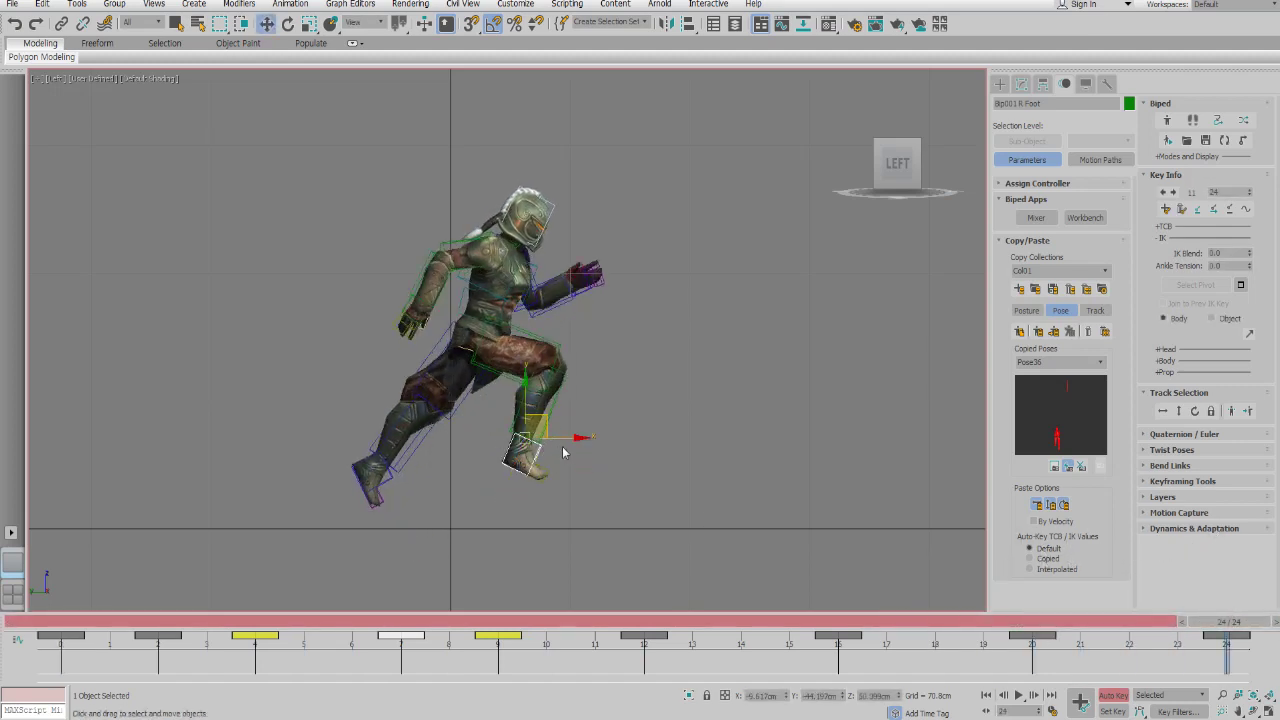
pyautogui.moveTo(546, 432); pyautogui.dragTo(590, 438)
pyautogui.press('e')
pyautogui.moveTo(615, 490); pyautogui.dragTo(622, 455)
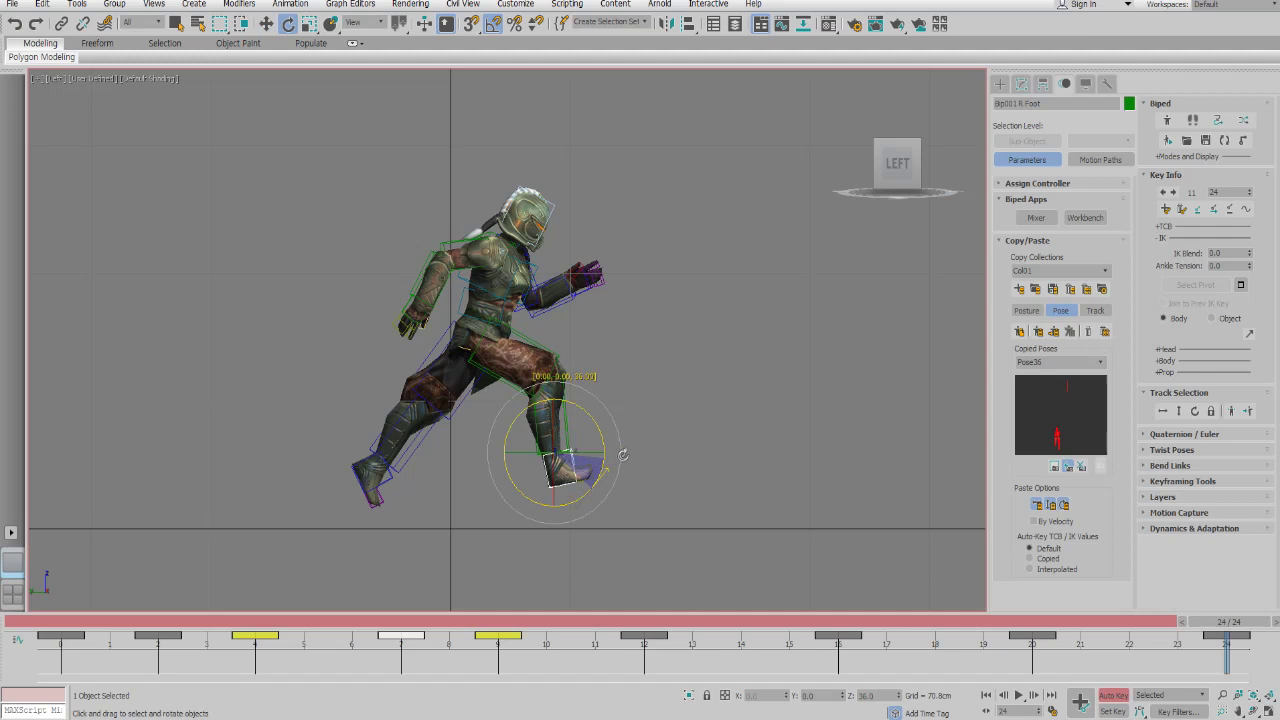
pyautogui.press('w')
pyautogui.moveTo(574, 433); pyautogui.dragTo(564, 427)
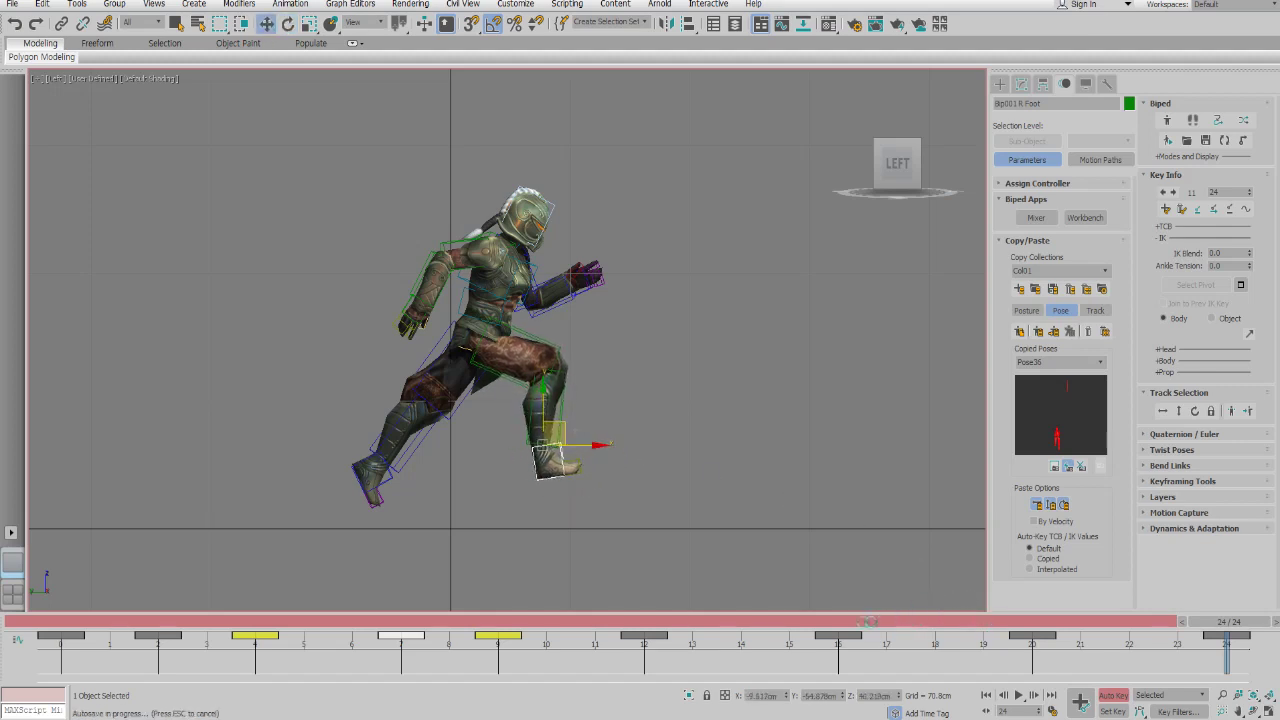
# - Reposition and rotate the right foot at frame 22 to shape its forward swing
pyautogui.moveTo(808, 623); pyautogui.dragTo(1126, 622)
pyautogui.press('w')
pyautogui.moveTo(550, 440); pyautogui.dragTo(509, 507)
pyautogui.press('e')
# - Move the right foot slightly forward and down at frame 24 and copy its key to frame 0
pyautogui.moveTo(957, 622); pyautogui.dragTo(1220, 622)
pyautogui.press('w')
pyautogui.moveTo(567, 430); pyautogui.dragTo(578, 444)
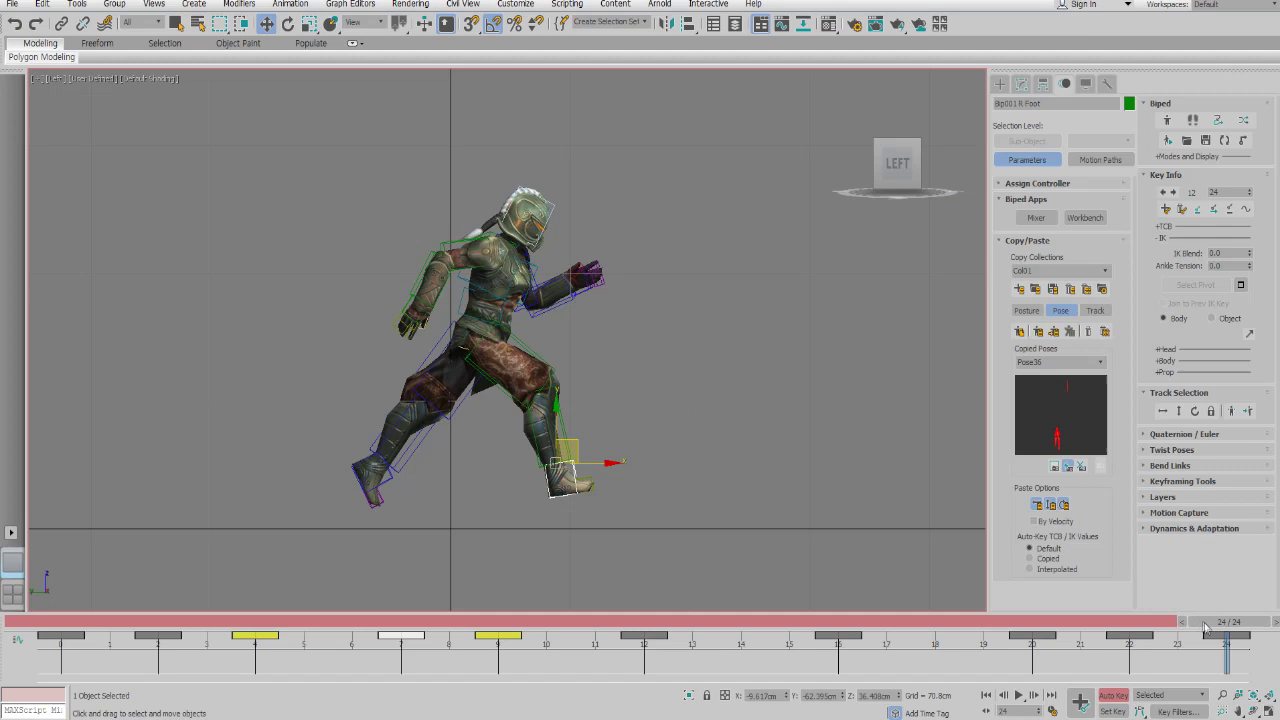
pyautogui.moveTo(1203, 625); pyautogui.dragTo(36, 622, button='right')
pyautogui.click(648, 404)
# - At frame 2, move the right foot onto the ground line, rotate its toes up for heel contact and set a sliding key
pyautogui.press('.')
pyautogui.press('.')
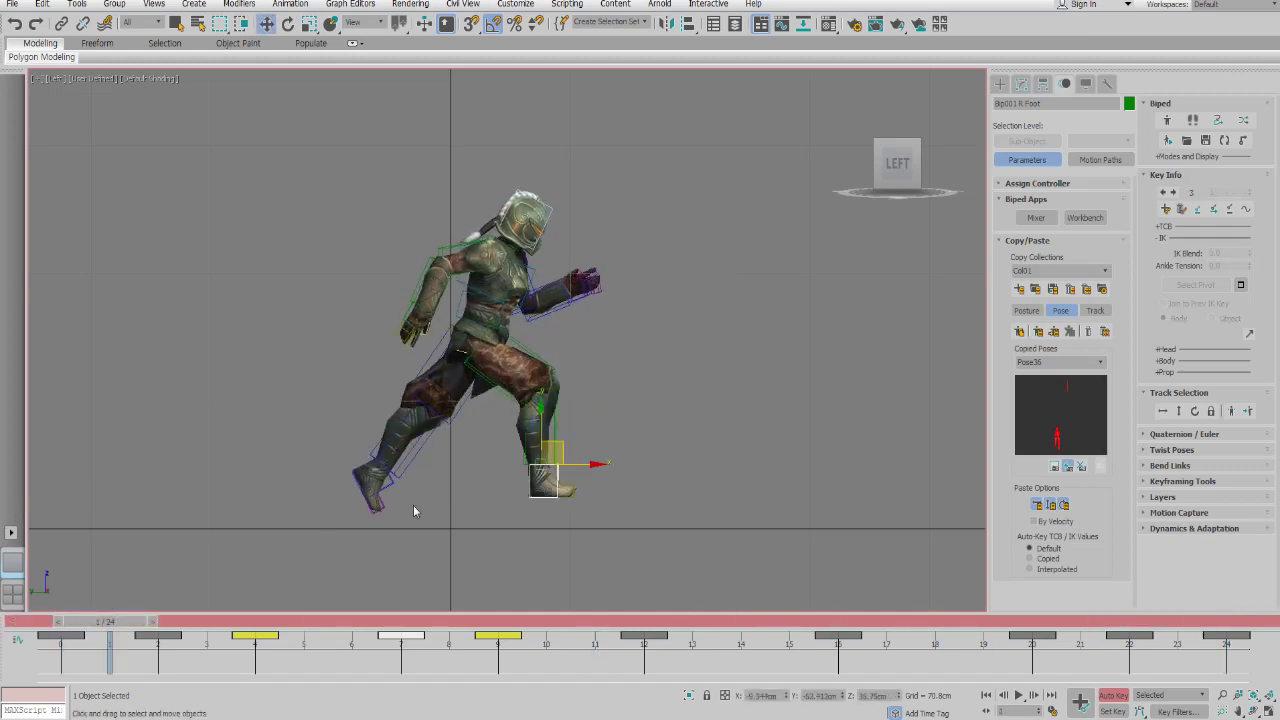
pyautogui.moveTo(539, 452); pyautogui.dragTo(562, 476)
pyautogui.press('e')
pyautogui.moveTo(565, 532); pyautogui.dragTo(598, 506)
pyautogui.press('w')
pyautogui.moveTo(557, 467); pyautogui.dragTo(542, 471)
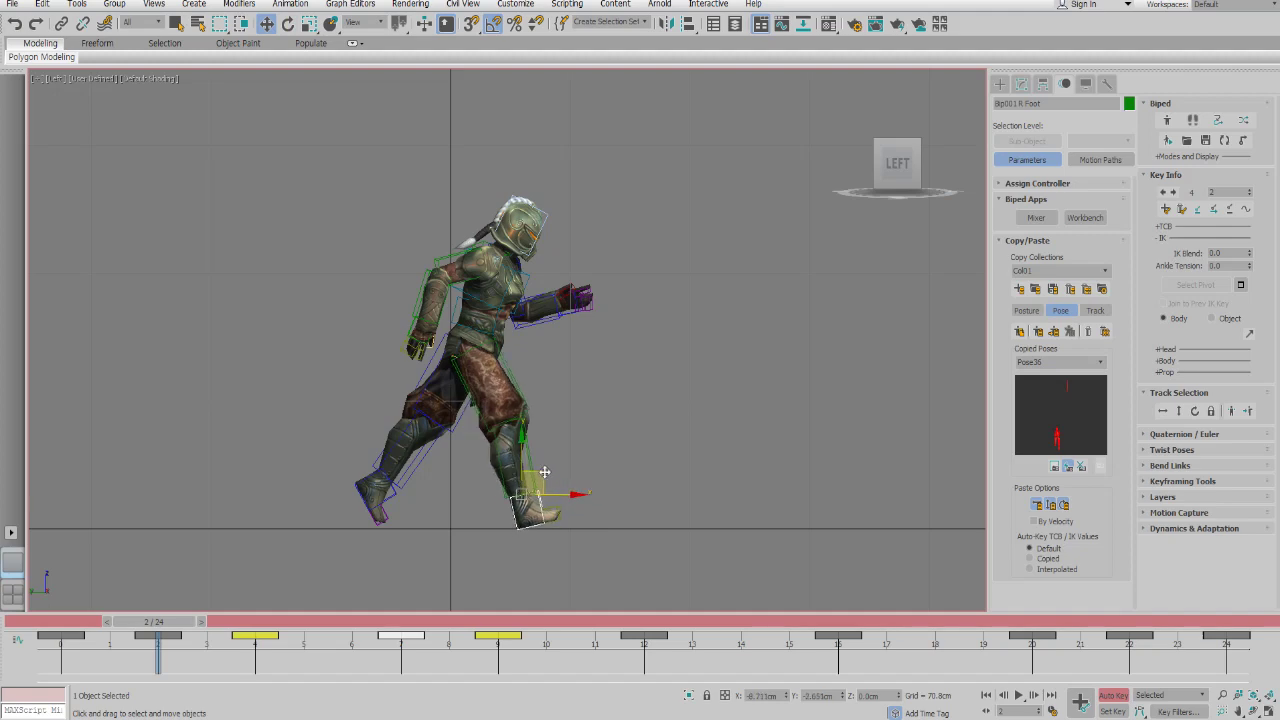
# - Play back the cycle, rotate the right foot level at frame 0 and copy that key to frame 24
pyautogui.moveTo(30, 621); pyautogui.dragTo(1228, 572)
pyautogui.press('/')
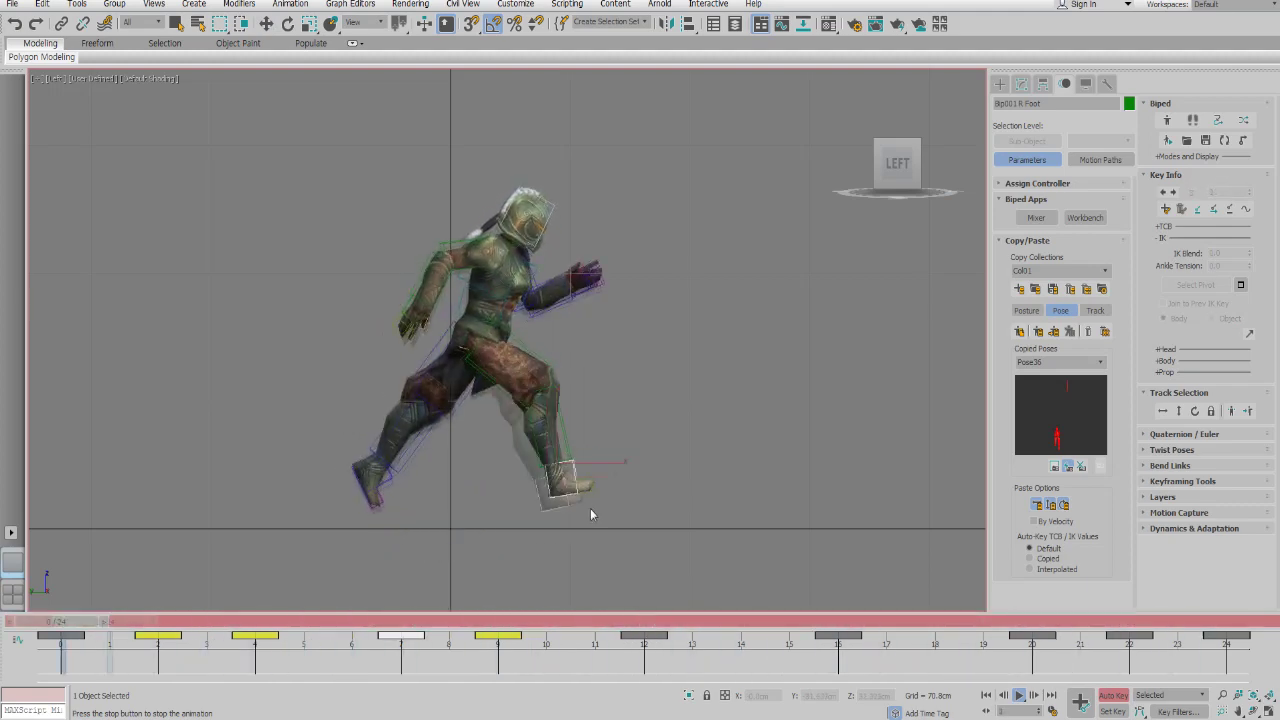
pyautogui.press('/')
pyautogui.press('Home')
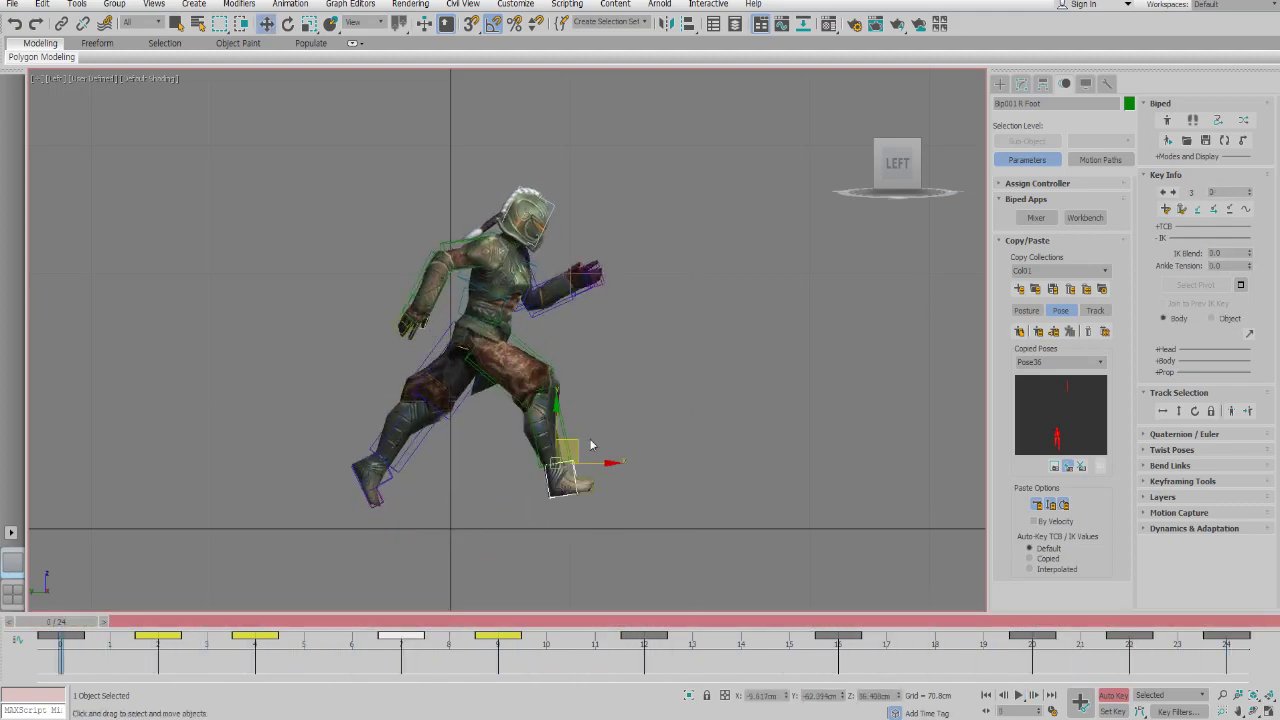
pyautogui.press('e')
pyautogui.moveTo(548, 516); pyautogui.dragTo(571, 519)
pyautogui.rightClick(85, 622)
pyautogui.click(636, 397)
# - Check the right foot's IK pivot at frame 2 and rotate the toes slightly down toward the ground
pyautogui.press('.')
pyautogui.press('.')
pyautogui.press('w')
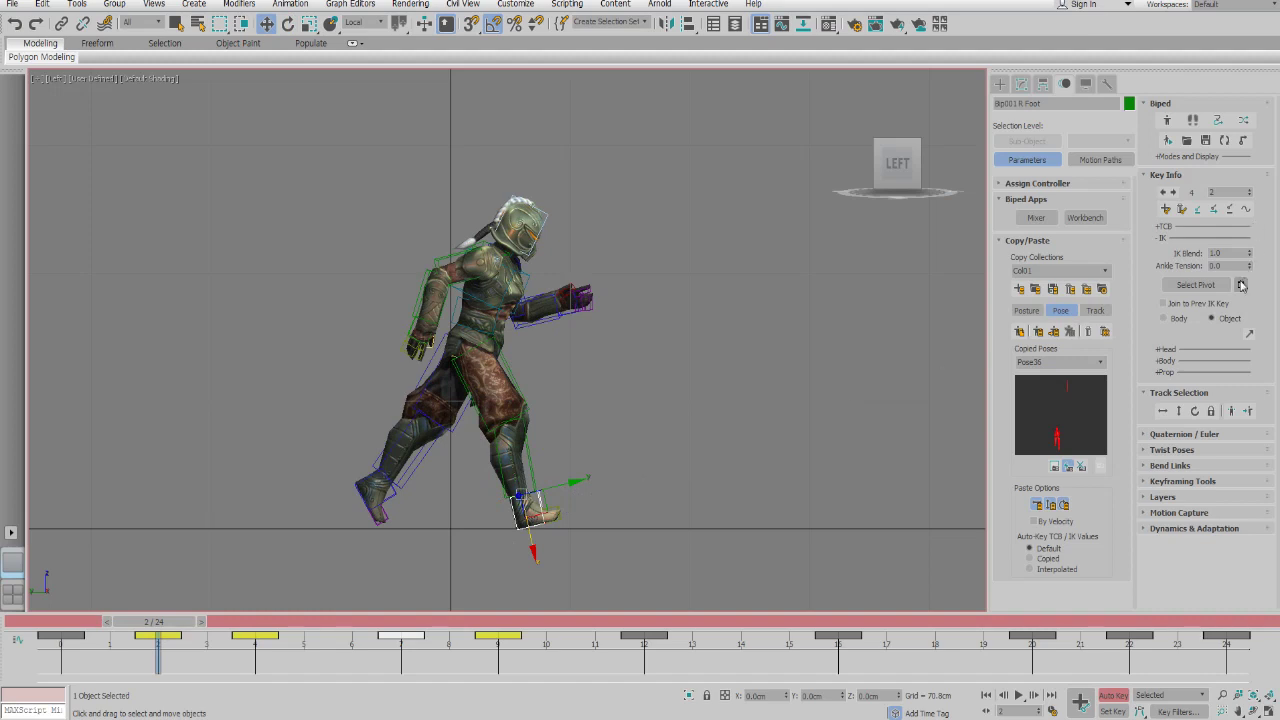
pyautogui.click(1241, 285)
pyautogui.click(1268, 255)
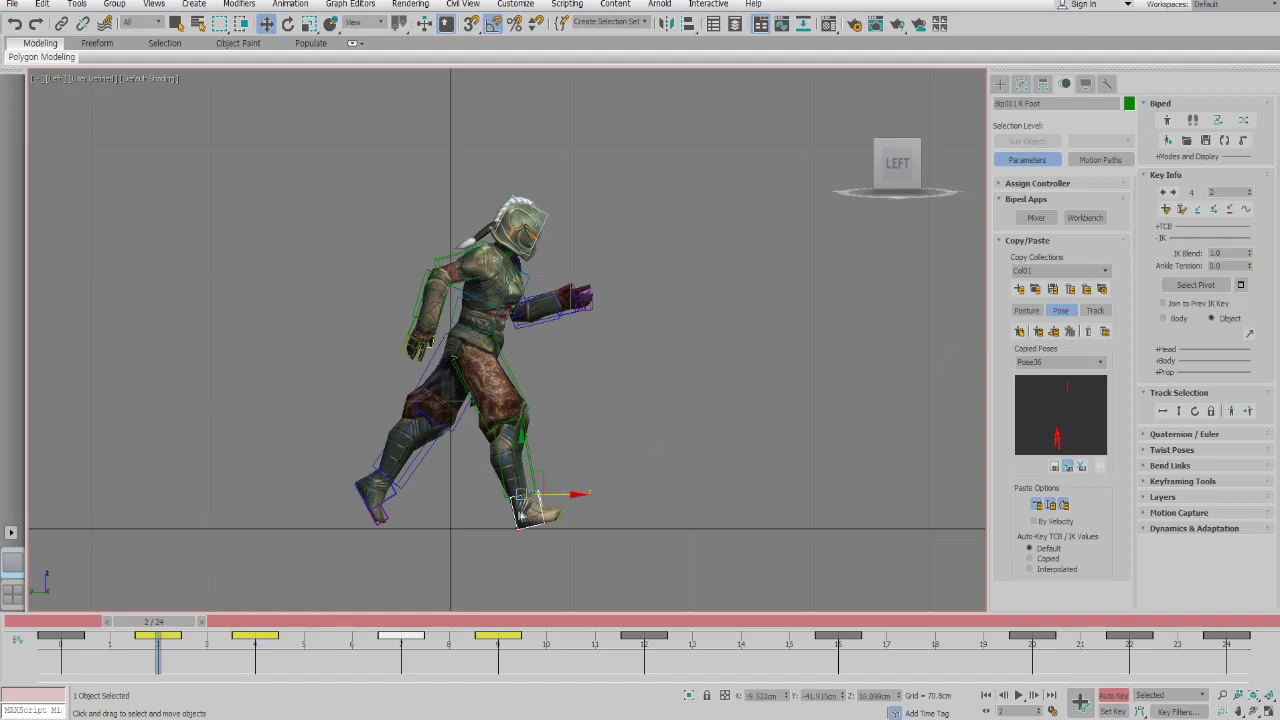
pyautogui.press('e')
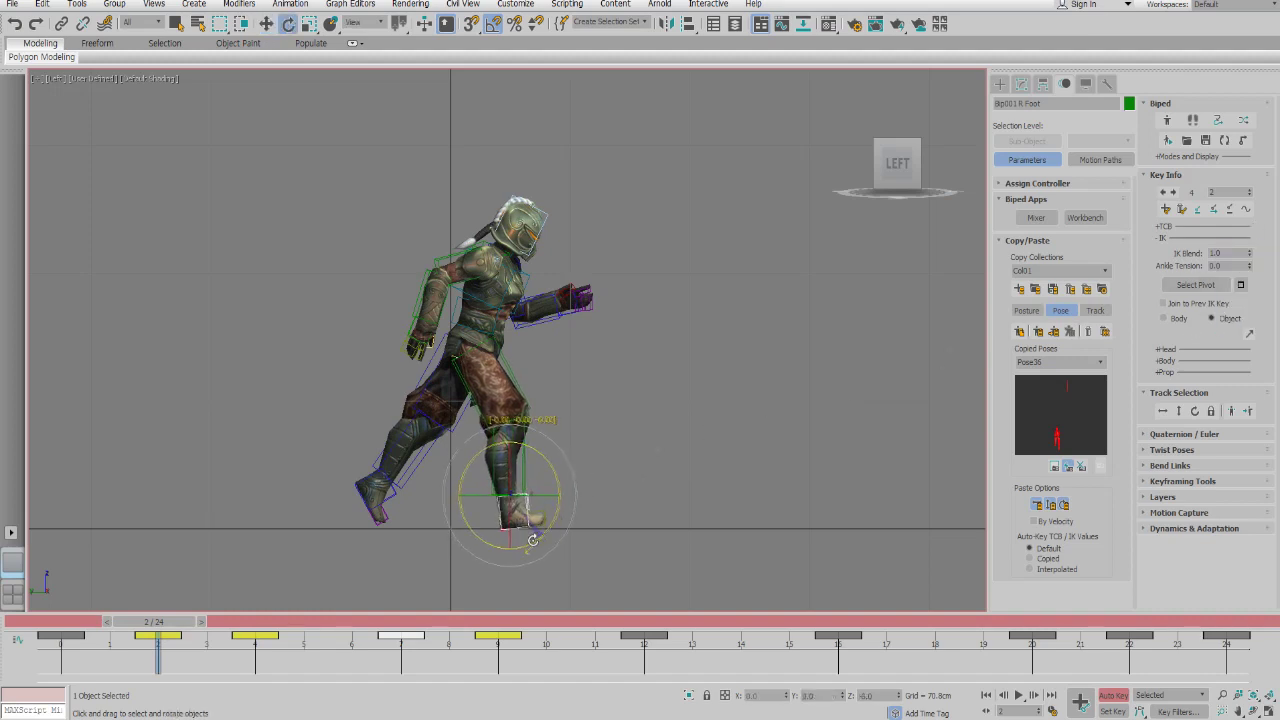
pyautogui.moveTo(46, 619); pyautogui.dragTo(153, 621)
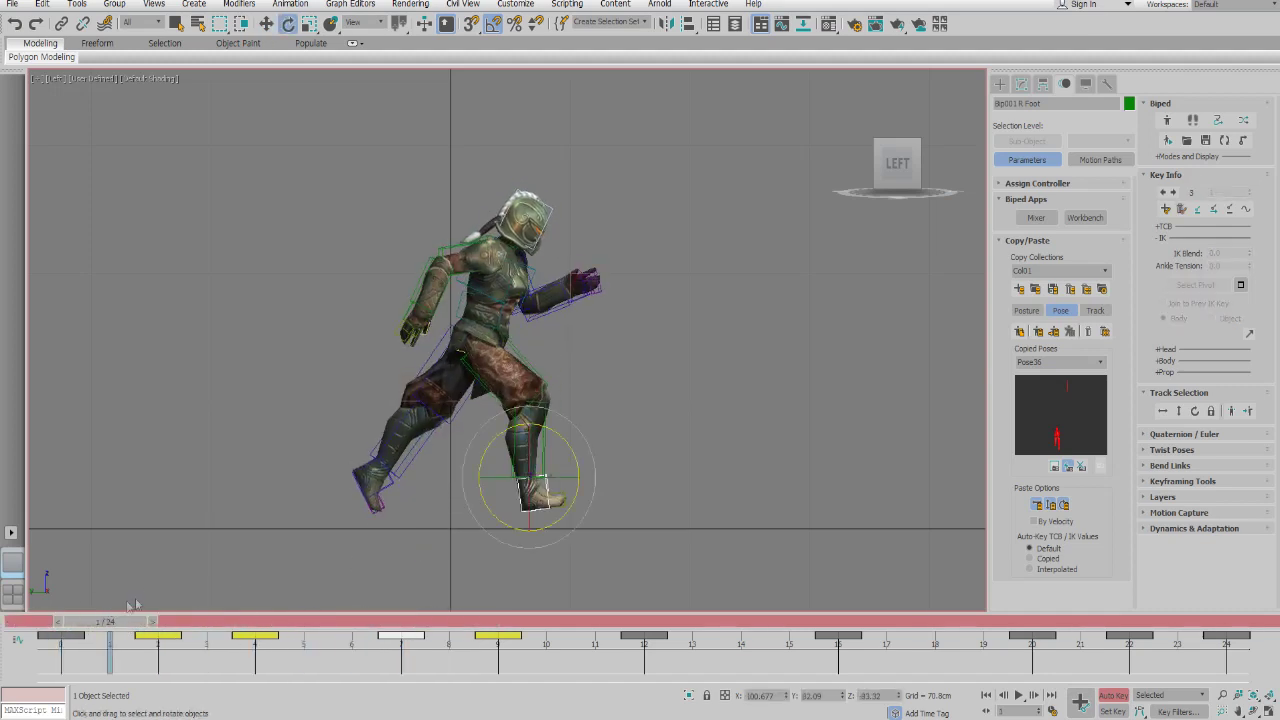
pyautogui.moveTo(554, 498); pyautogui.dragTo(543, 532)
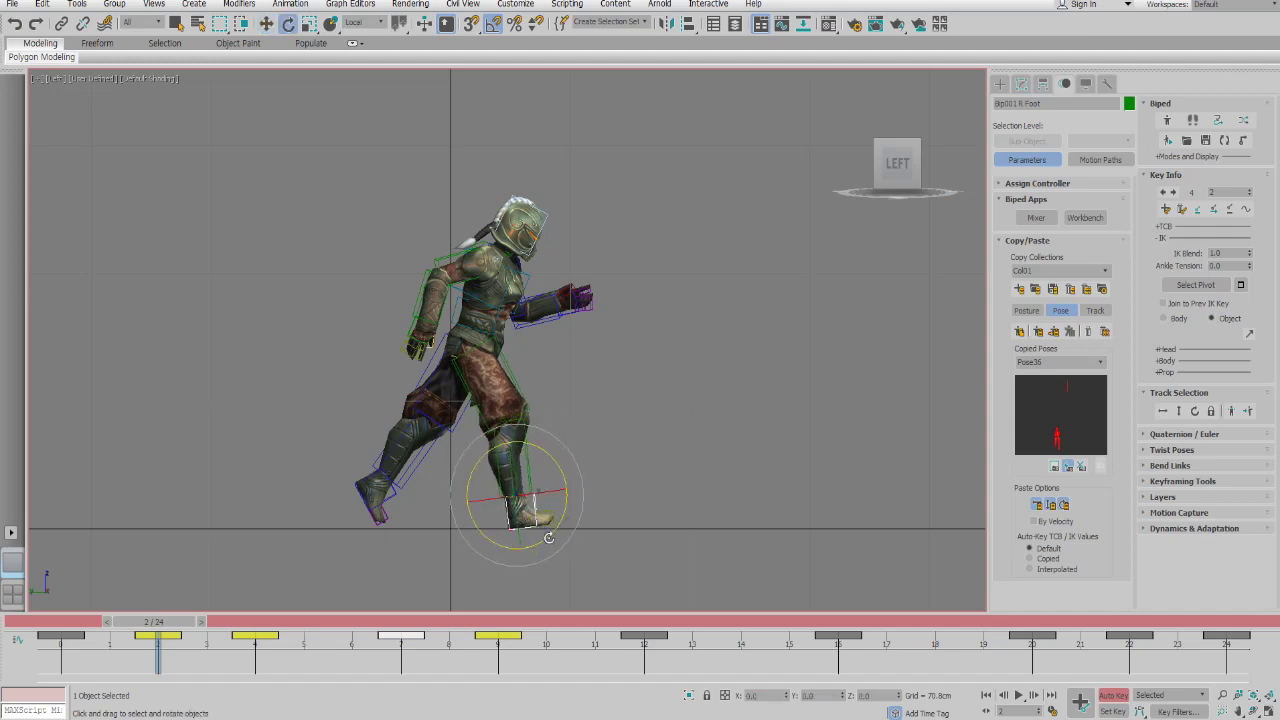
# - Step through the run cycle frame by frame to examine the right foot's motion and the loop back to frame 0
pyautogui.press('.')
pyautogui.press('.')
pyautogui.press('.')
pyautogui.press('.')
pyautogui.press('.')
pyautogui.press('.')
pyautogui.press('.')
pyautogui.press('.')
pyautogui.press('.')
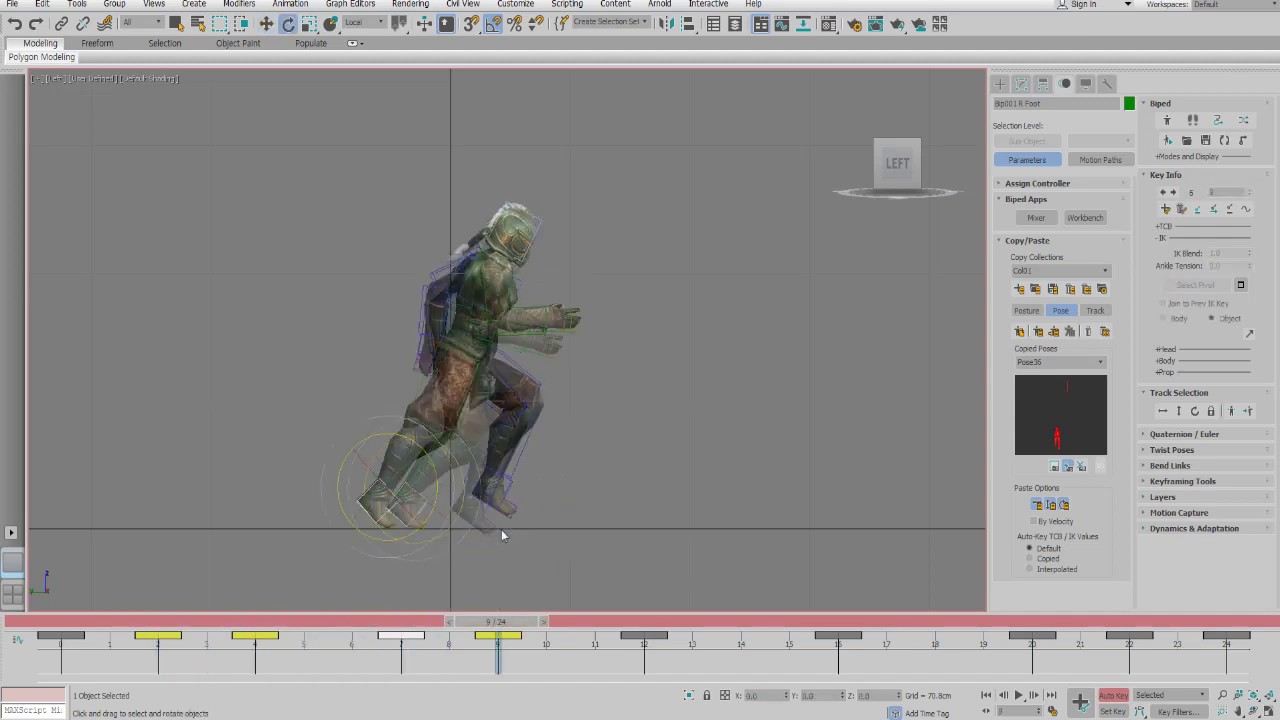
pyautogui.press('.')
pyautogui.press('.')
pyautogui.press('.')
pyautogui.press('.')
pyautogui.press('.')
pyautogui.press('.')
pyautogui.press('.')
pyautogui.press('.')
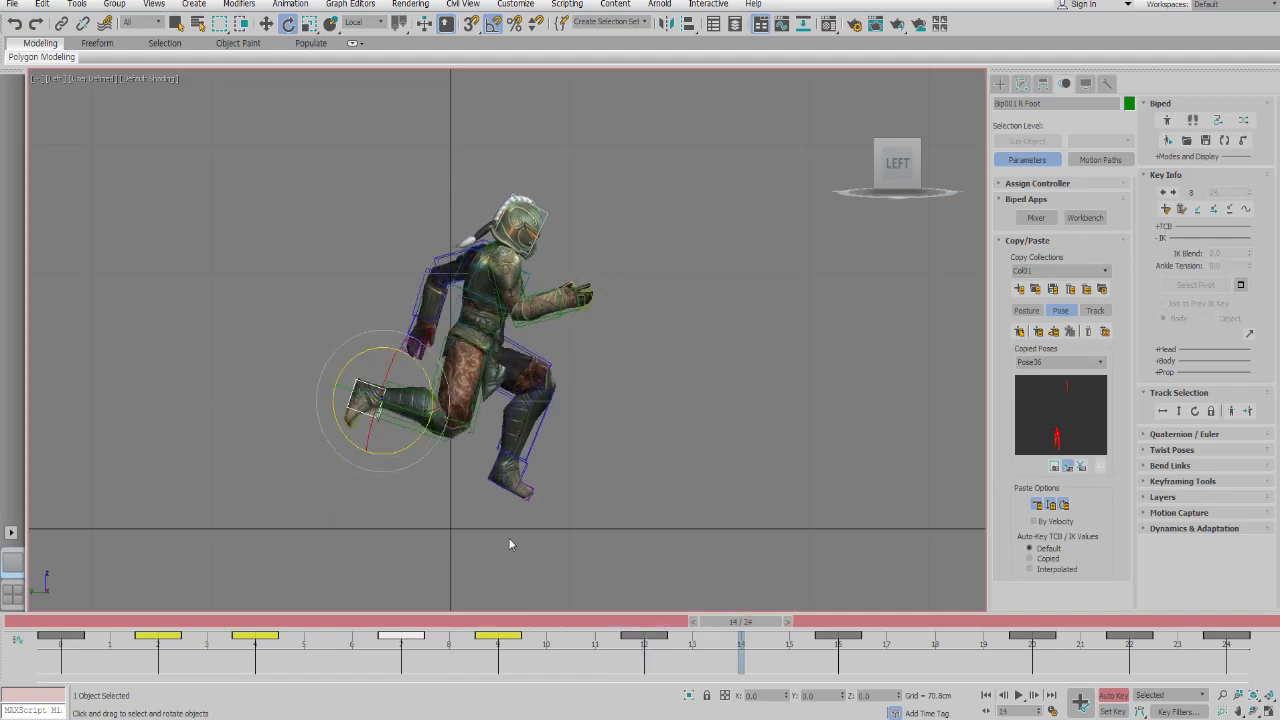
pyautogui.press('.')
pyautogui.press('.')
pyautogui.press('.')
pyautogui.press('.')
pyautogui.press('.')
pyautogui.press('.')
pyautogui.press('.')
pyautogui.press('.')
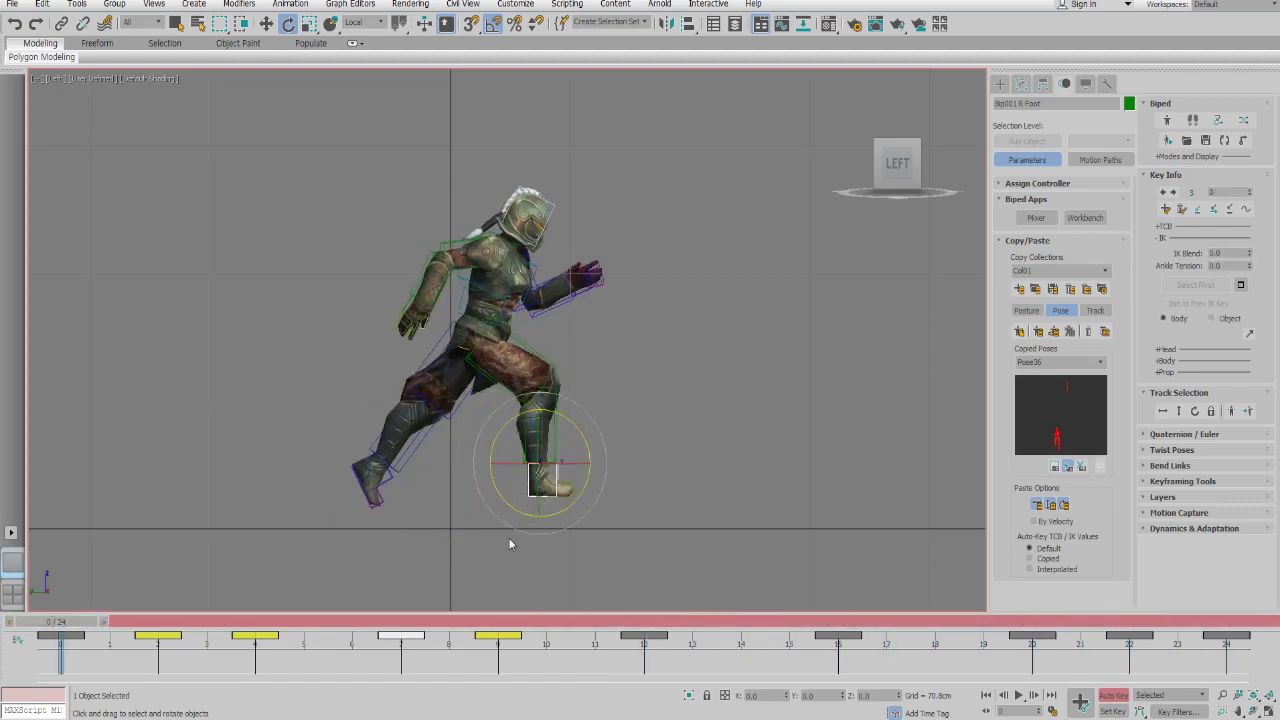
# - At frame 24, rotate the right foot's toes down and move it back, copy that key to frame 0 and play back the cycle
pyautogui.moveTo(155, 622); pyautogui.dragTo(1225, 592)
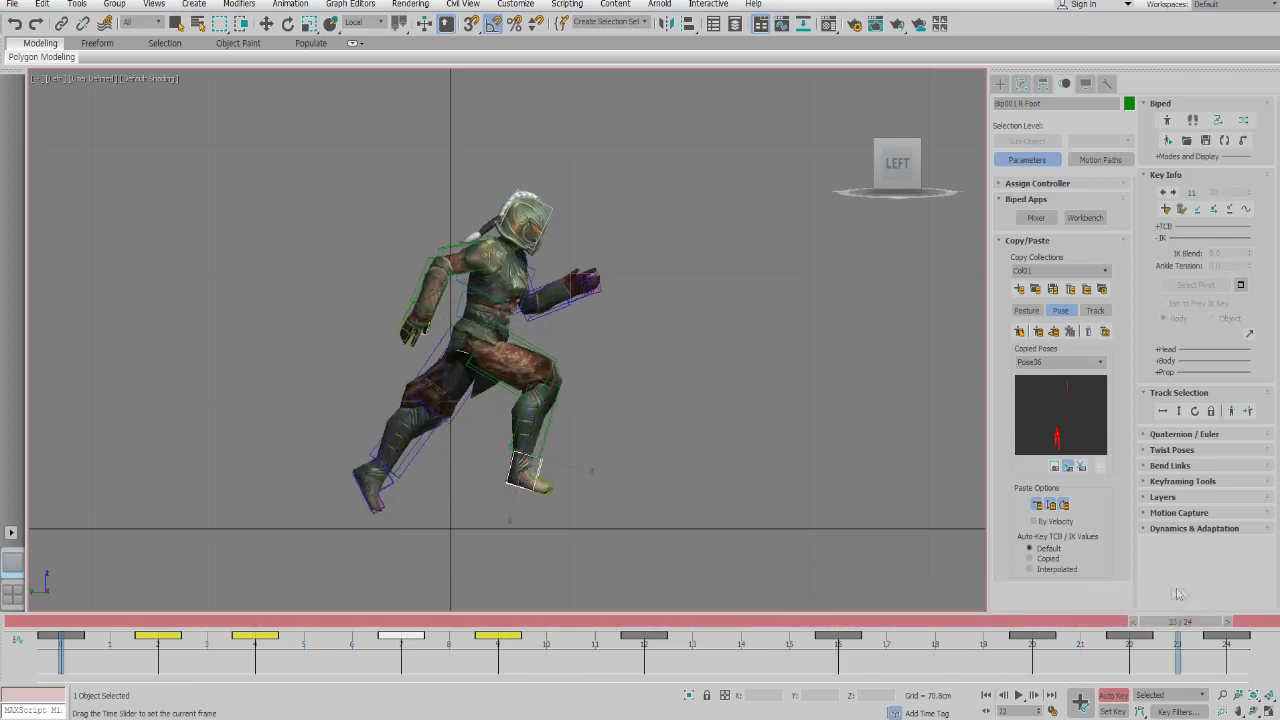
pyautogui.press('e')
pyautogui.press('w')
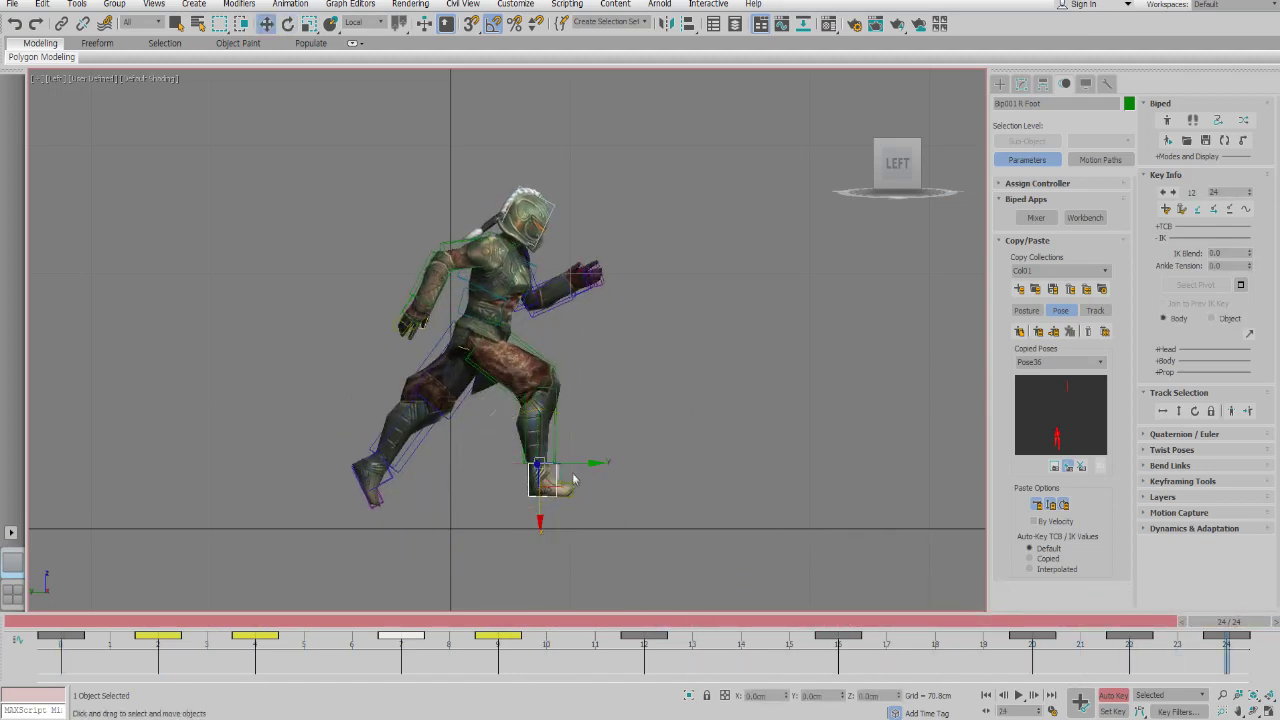
pyautogui.press('e')
pyautogui.moveTo(549, 503); pyautogui.dragTo(532, 535)
pyautogui.press('w')
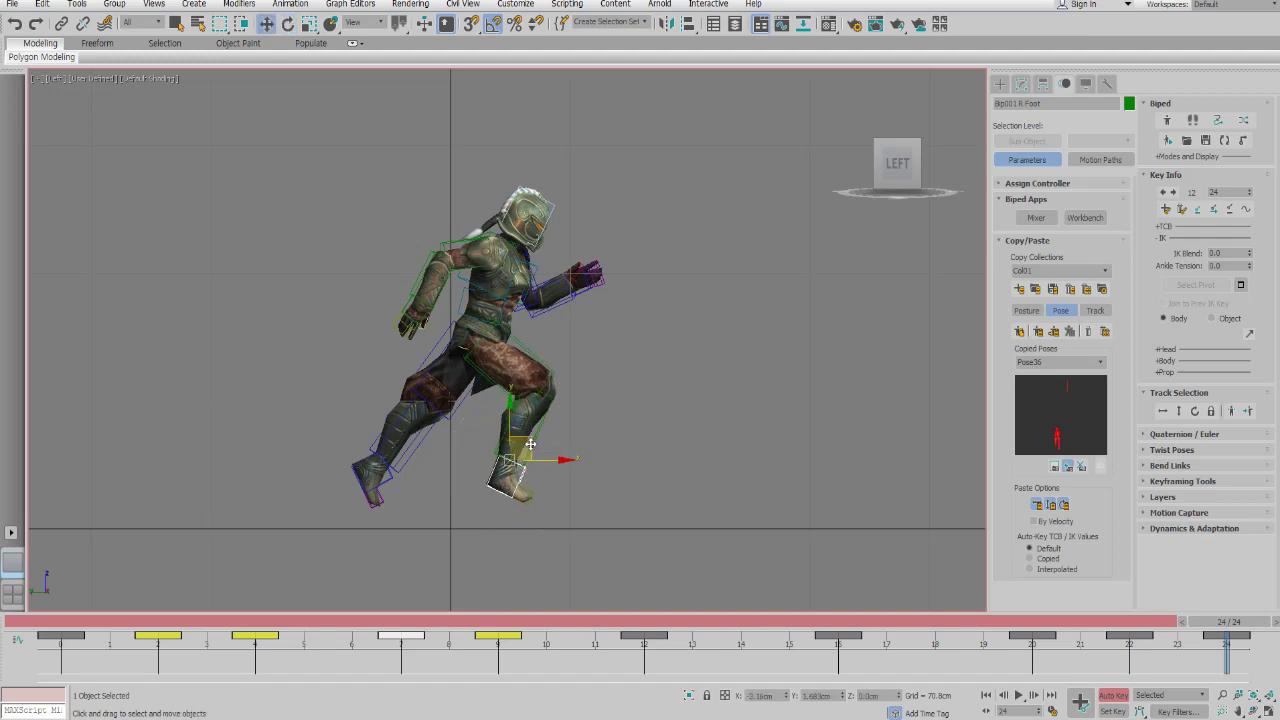
pyautogui.moveTo(1226, 621); pyautogui.dragTo(58, 621)
pyautogui.rightClick(58, 621)
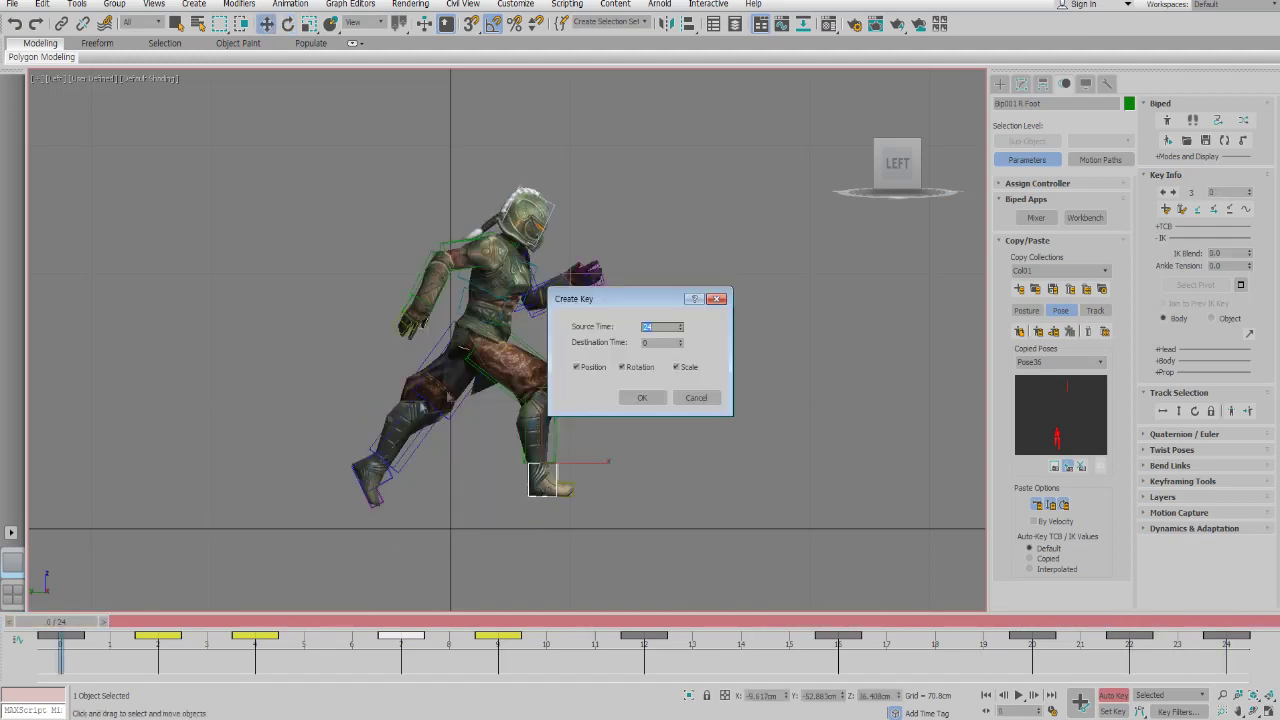
pyautogui.click(643, 398)
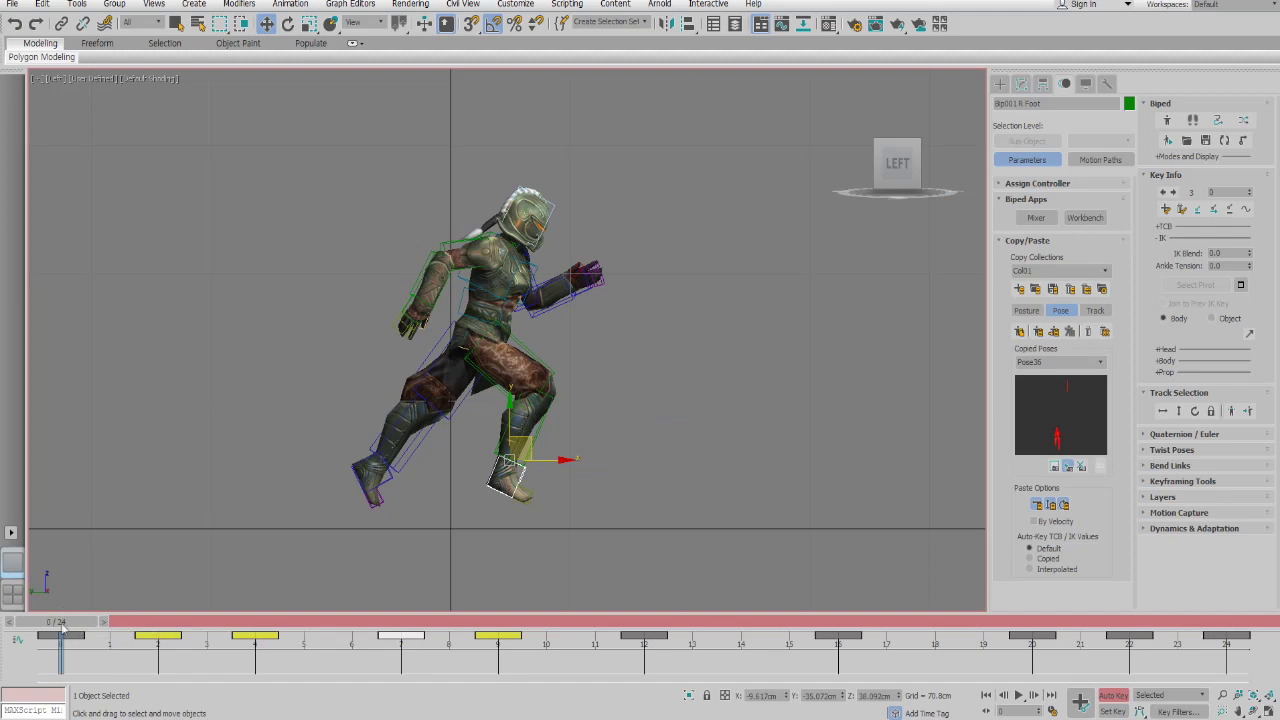
pyautogui.moveTo(62, 622); pyautogui.dragTo(870, 624)
pyautogui.press('/')
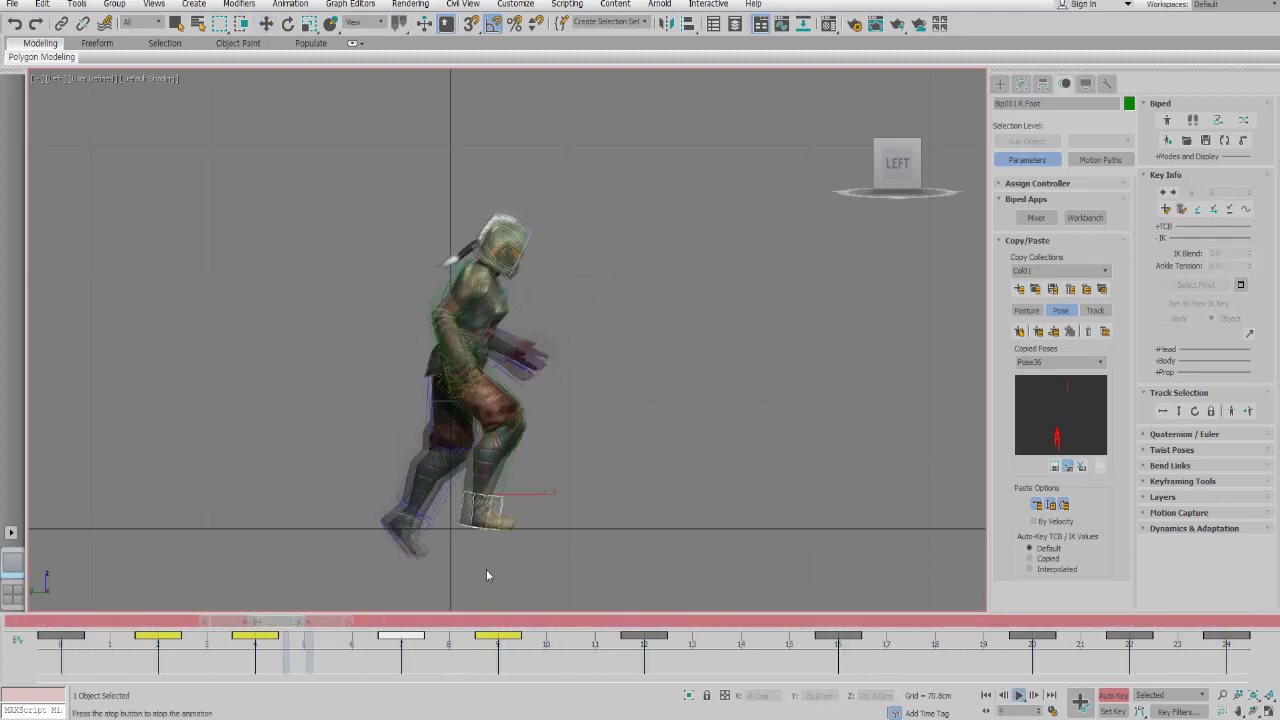
pyautogui.press('/')
# - Lower the biped's whole body at frame 12 to a Z height of 95.455 cm and apply that height at frames 24 and 0
pyautogui.click(52, 622)
pyautogui.moveTo(52, 622); pyautogui.dragTo(150, 622)
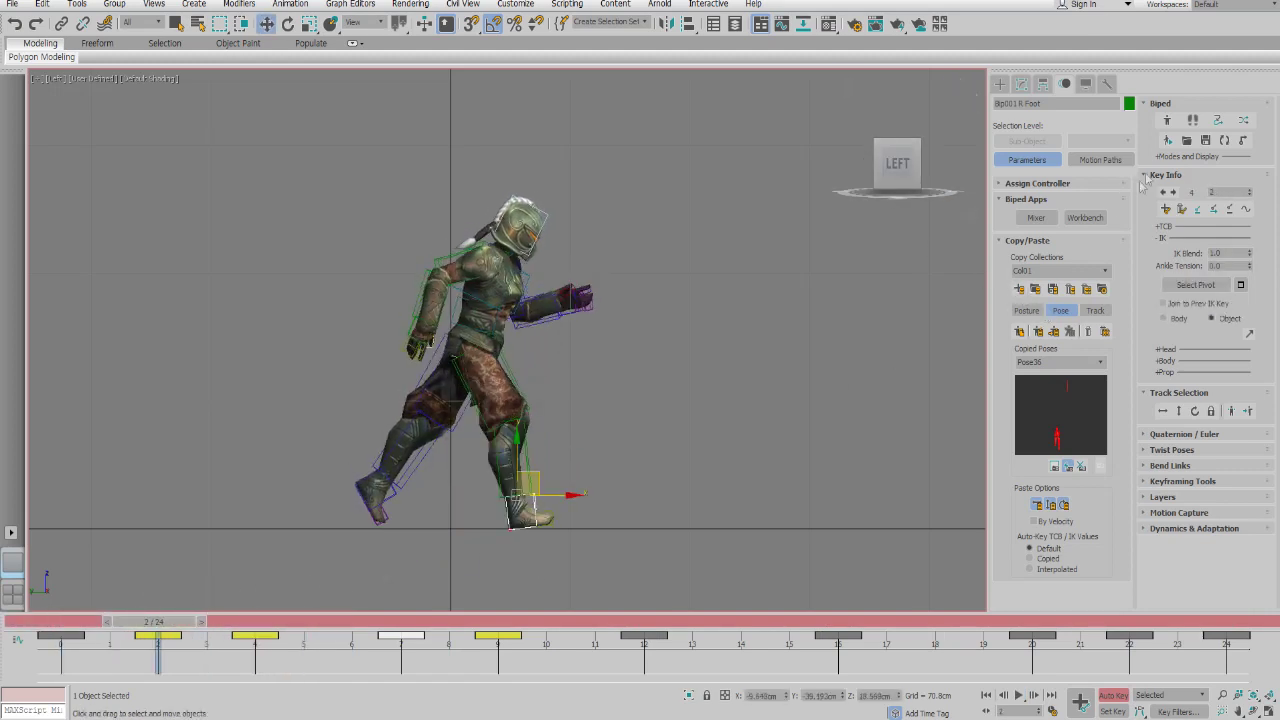
pyautogui.click(1178, 412)
pyautogui.moveTo(153, 622); pyautogui.dragTo(623, 577)
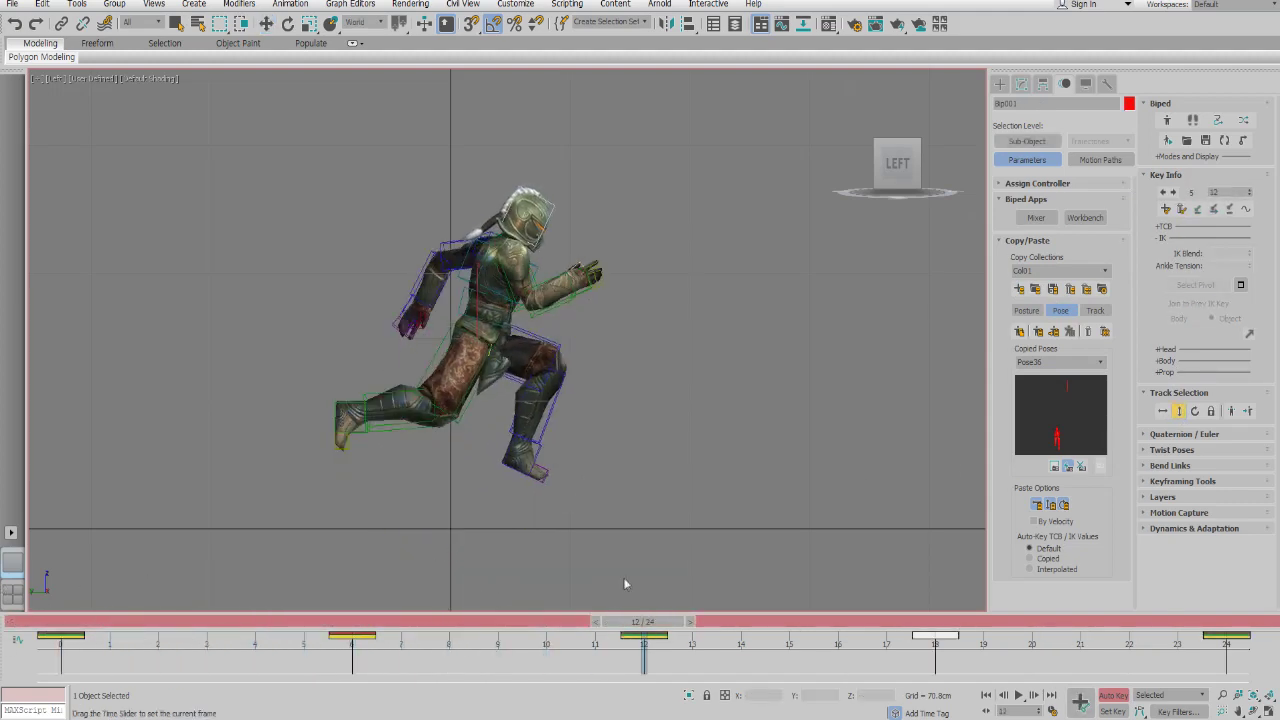
pyautogui.press('w')
pyautogui.moveTo(477, 308); pyautogui.dragTo(482, 326)
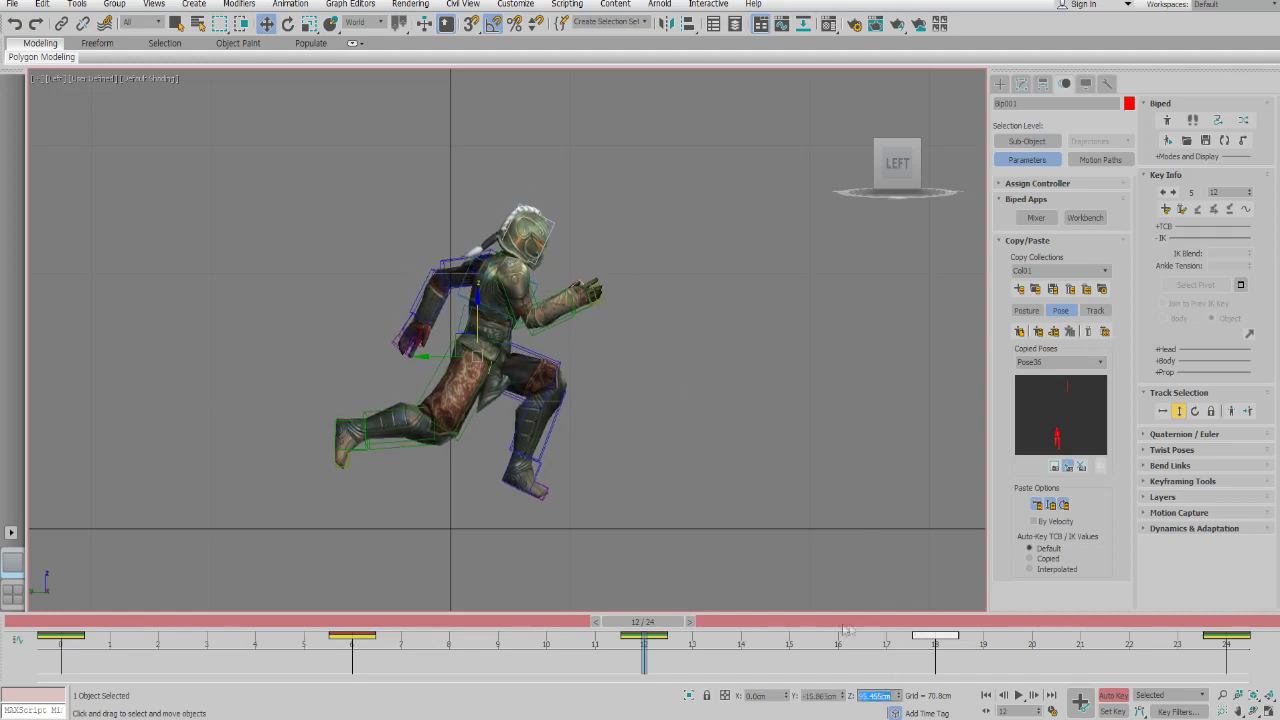
pyautogui.moveTo(637, 627); pyautogui.dragTo(1222, 625)
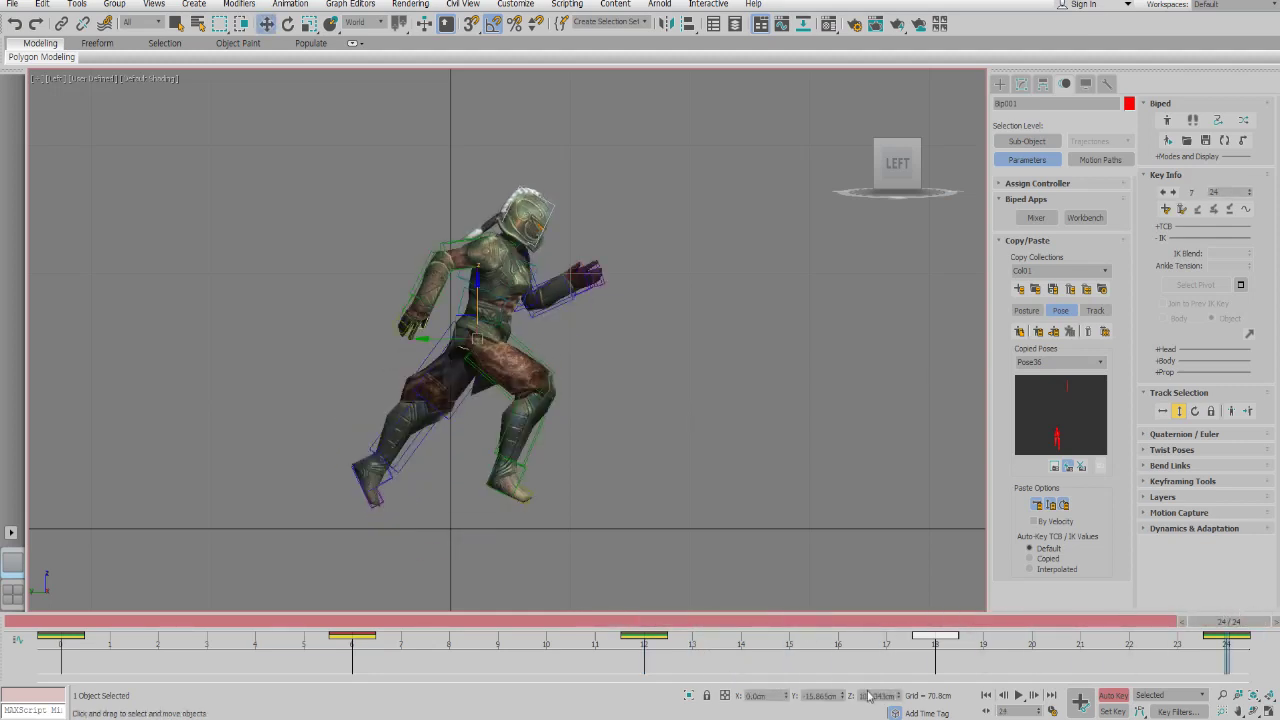
pyautogui.press('Return')
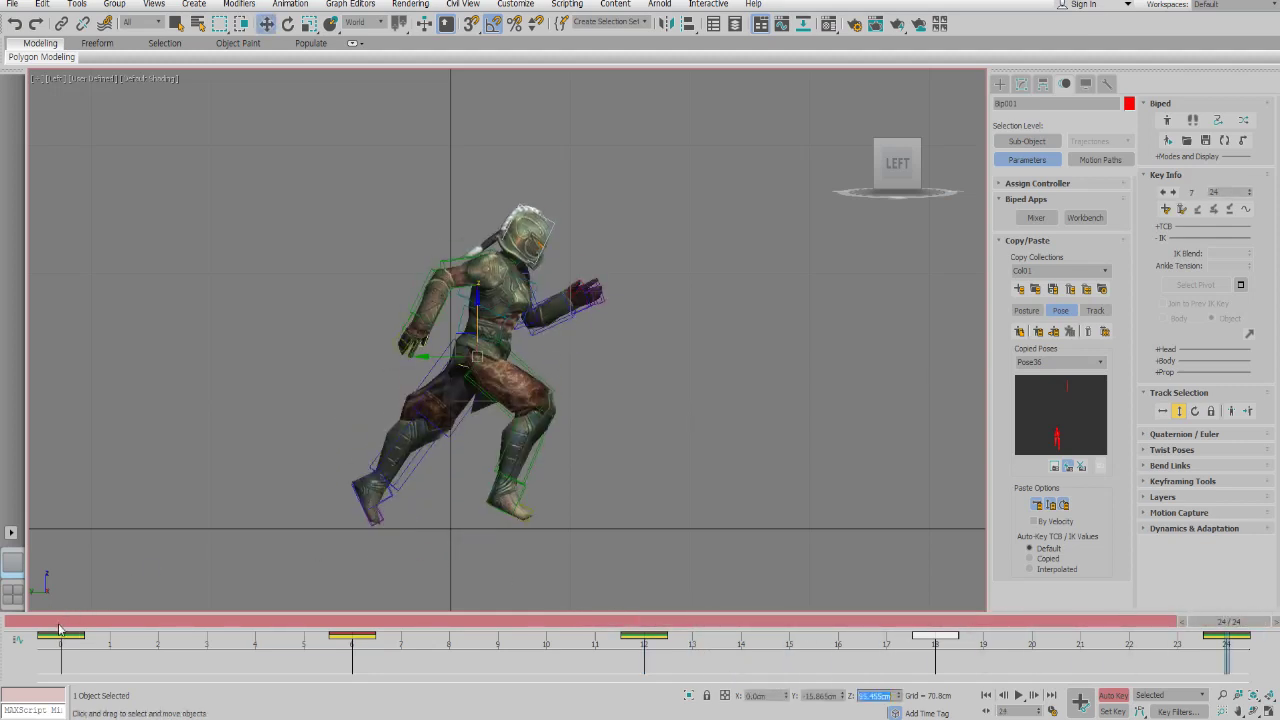
pyautogui.click(59, 628)
pyautogui.write('95.355cm')
pyautogui.press('Return')
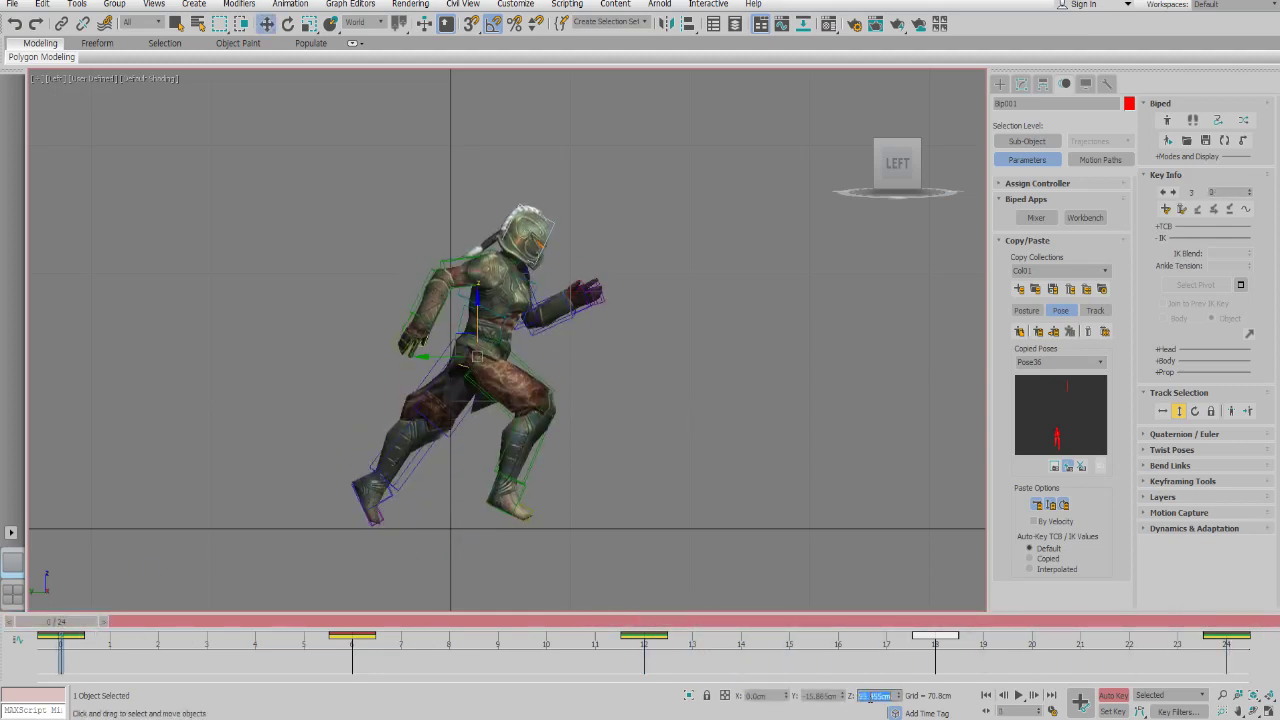
# - Raise the biped's body at frame 12 to Z 102.207 cm, match it at frames 24 and 0, and play back the cycle
pyautogui.moveTo(80, 625); pyautogui.dragTo(645, 645)
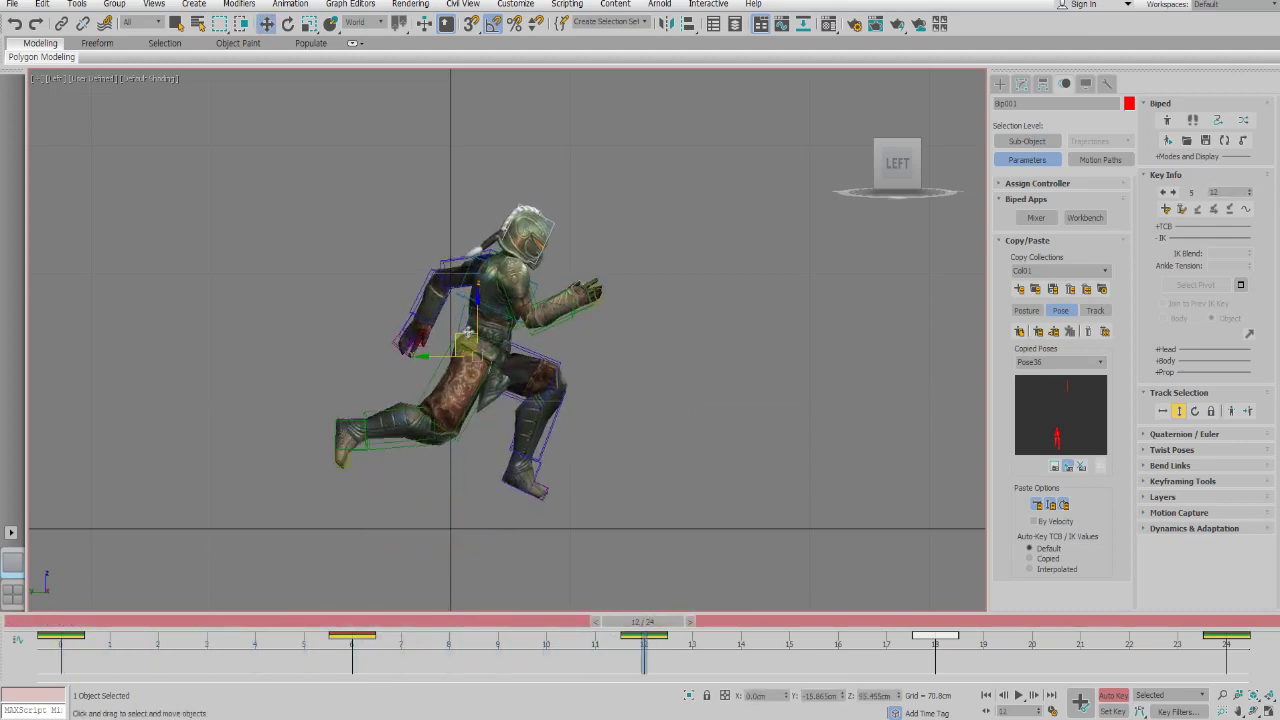
pyautogui.moveTo(480, 322); pyautogui.dragTo(482, 310)
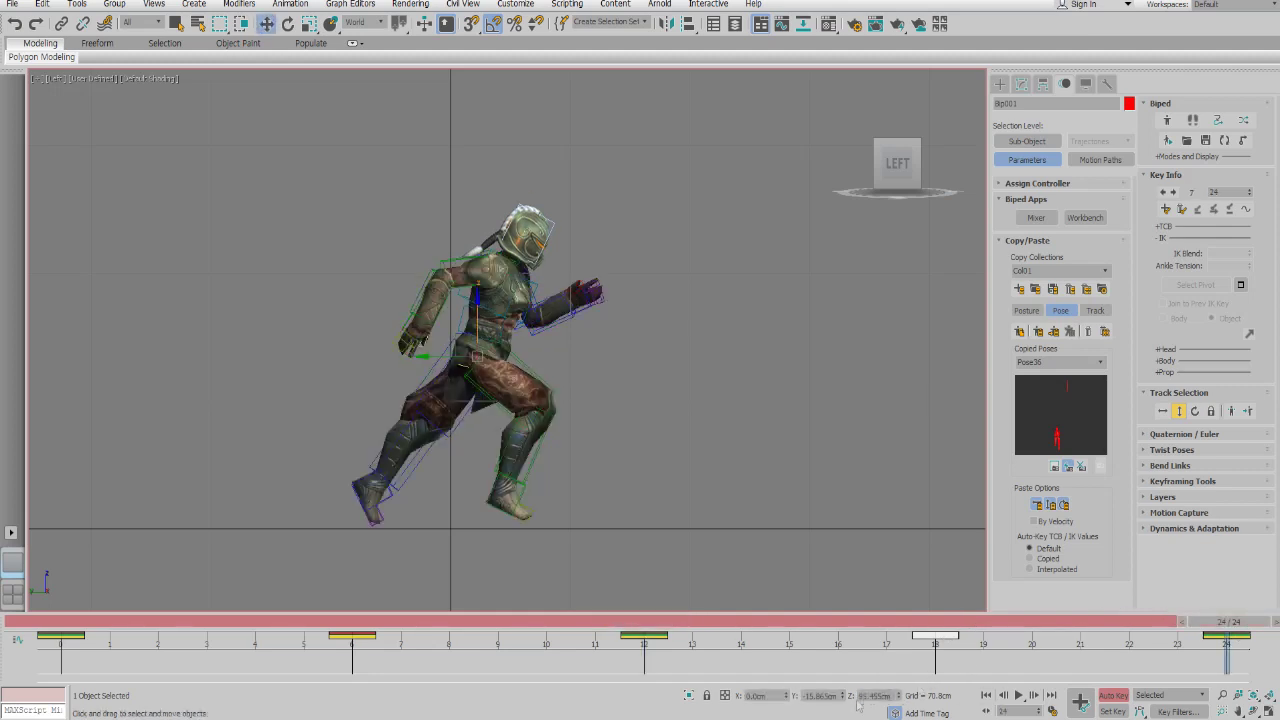
pyautogui.press('Return')
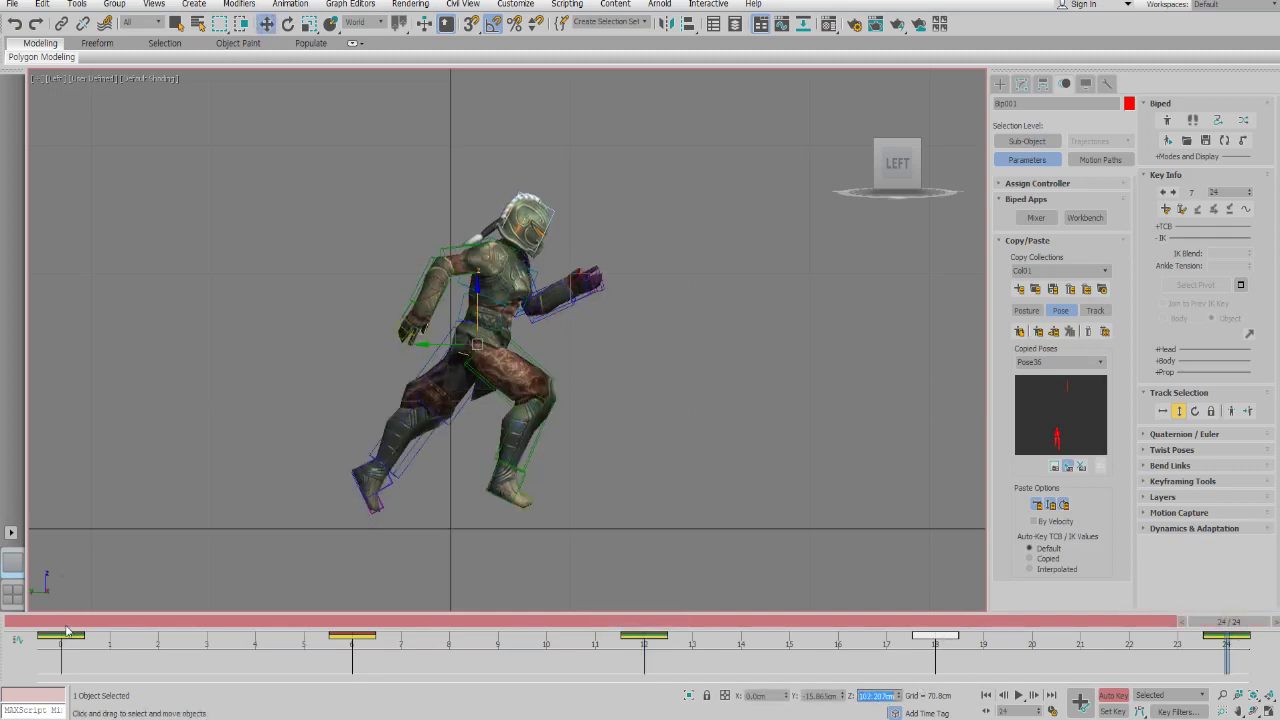
pyautogui.click(67, 624)
pyautogui.write('102.207cm')
pyautogui.press('Return')
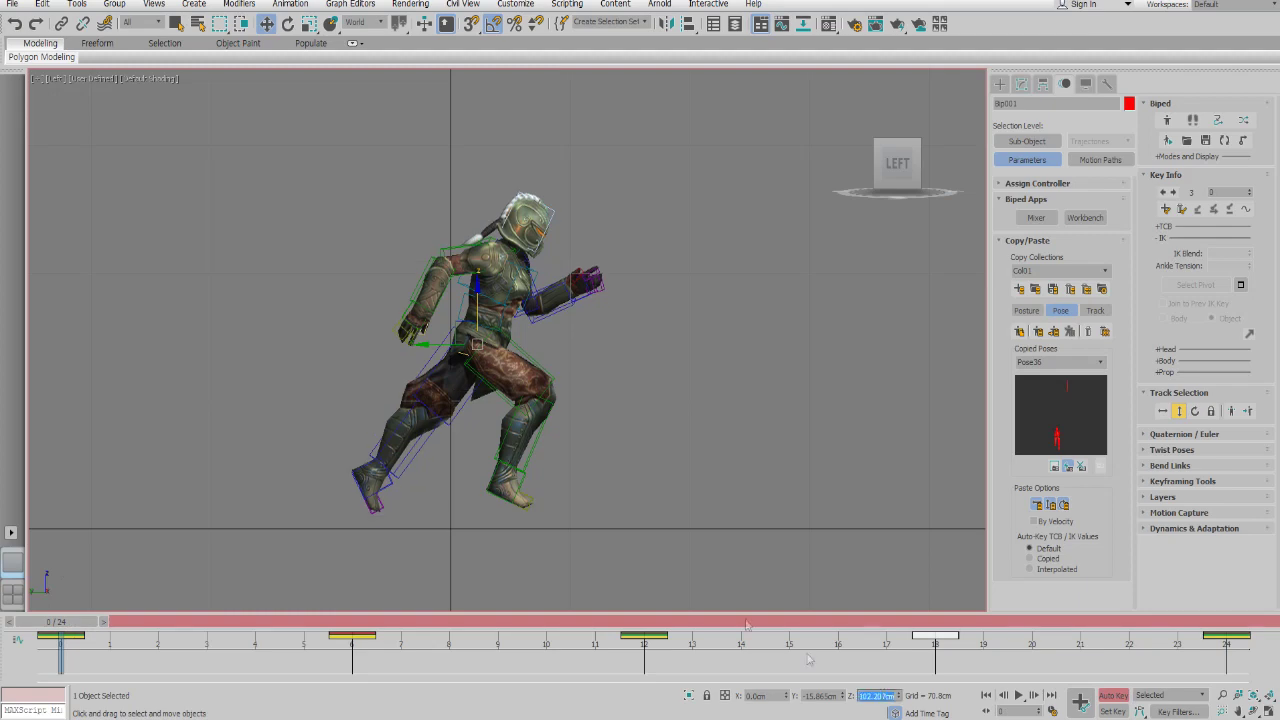
pyautogui.moveTo(83, 630); pyautogui.dragTo(1248, 605)
pyautogui.press('/')
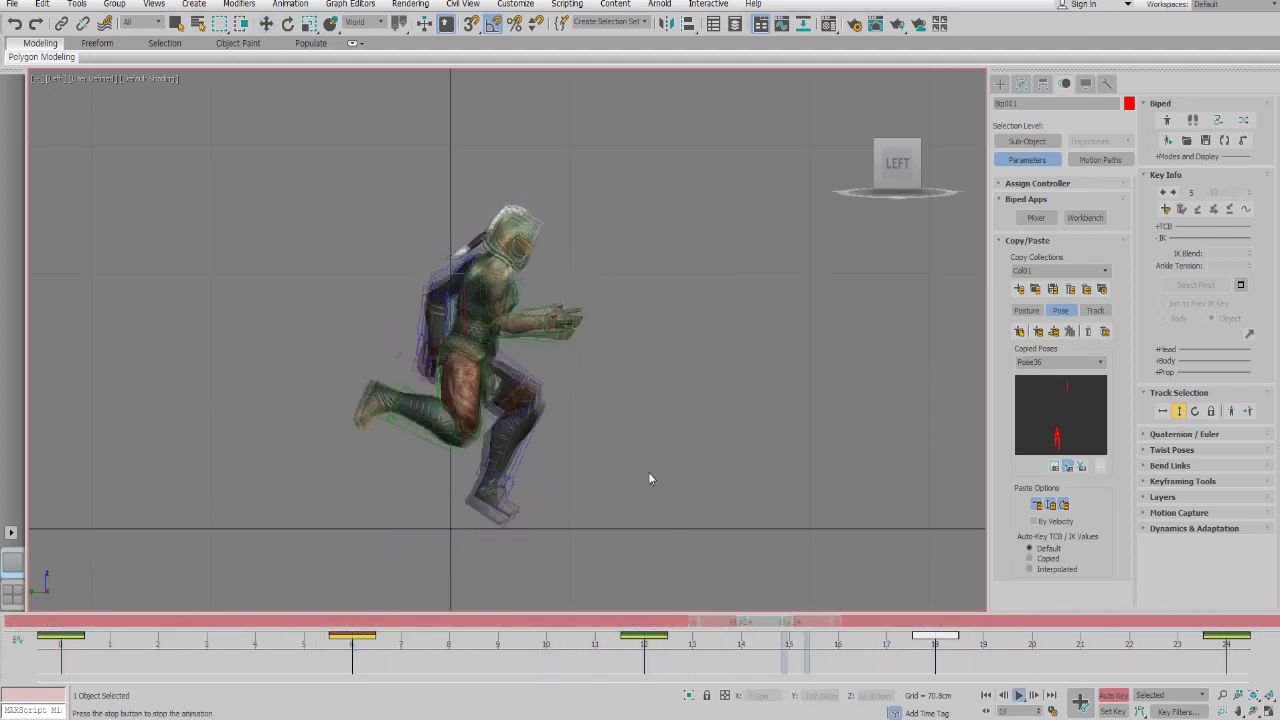
pyautogui.press('/')
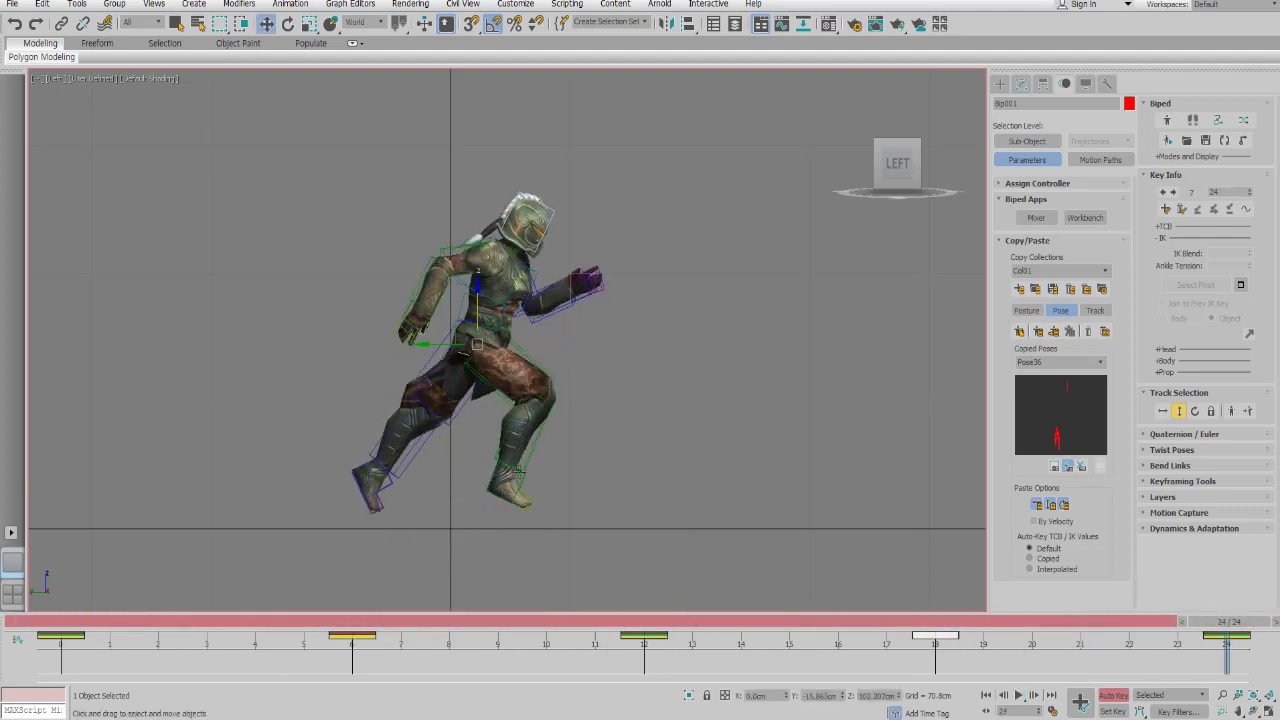
# - Select the right foot and delete its key at frame 22
pyautogui.click(507, 484)
pyautogui.moveTo(865, 625); pyautogui.dragTo(1160, 628)
pyautogui.press('w')
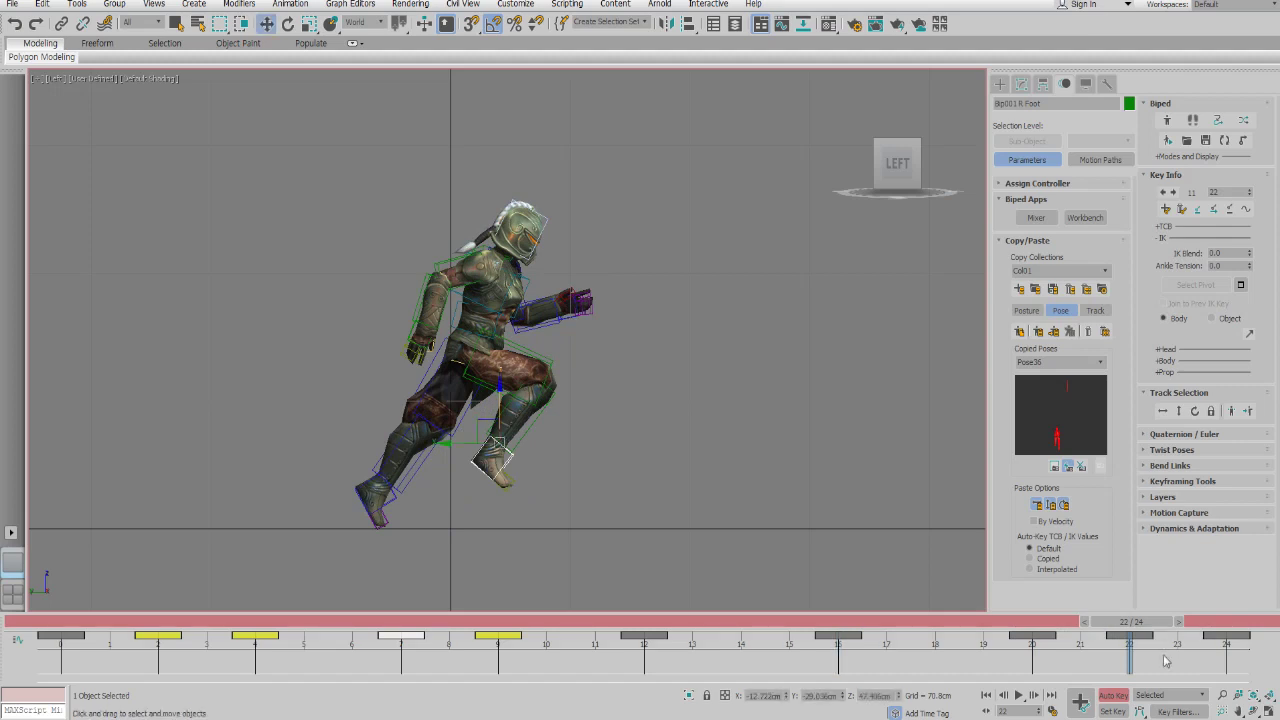
pyautogui.click(1012, 636)
# - At frame 24, move the right foot forward, rotate it level with the ground and copy that key to frame 0
pyautogui.moveTo(763, 630); pyautogui.dragTo(1248, 637)
pyautogui.press('w')
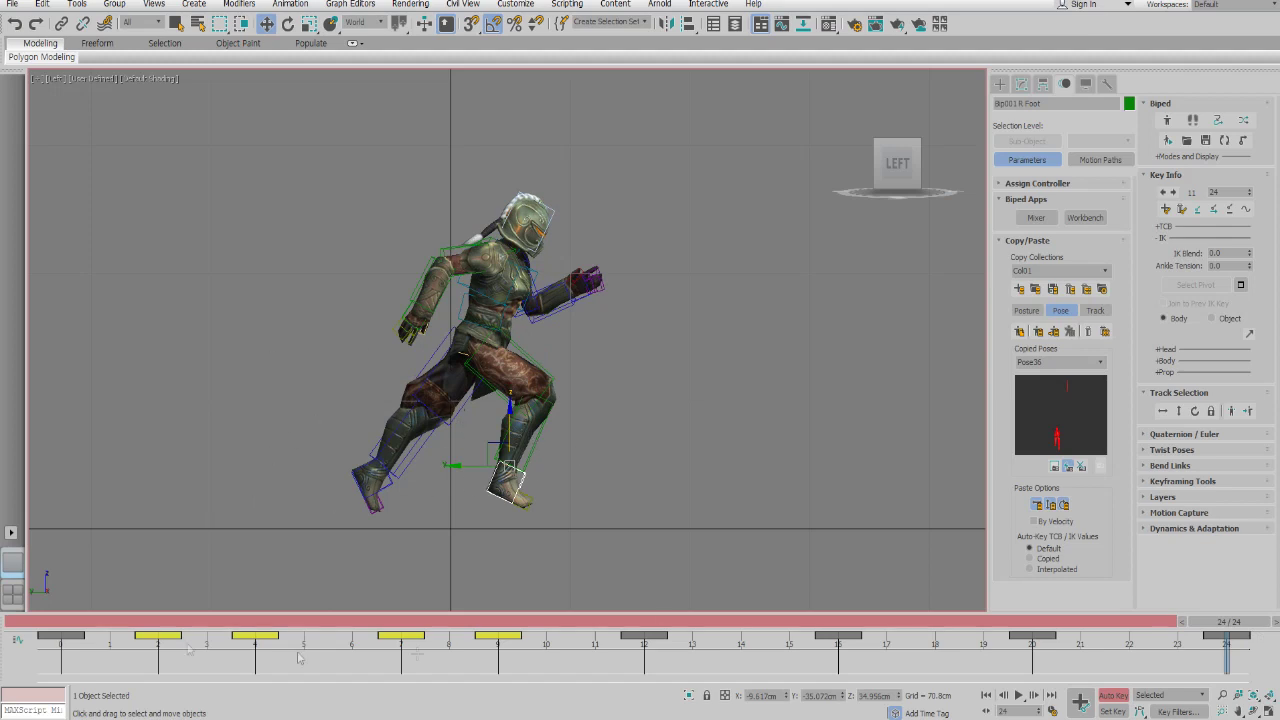
pyautogui.moveTo(499, 438); pyautogui.dragTo(522, 412, button='middle')
pyautogui.moveTo(497, 441); pyautogui.dragTo(527, 440)
pyautogui.press('e')
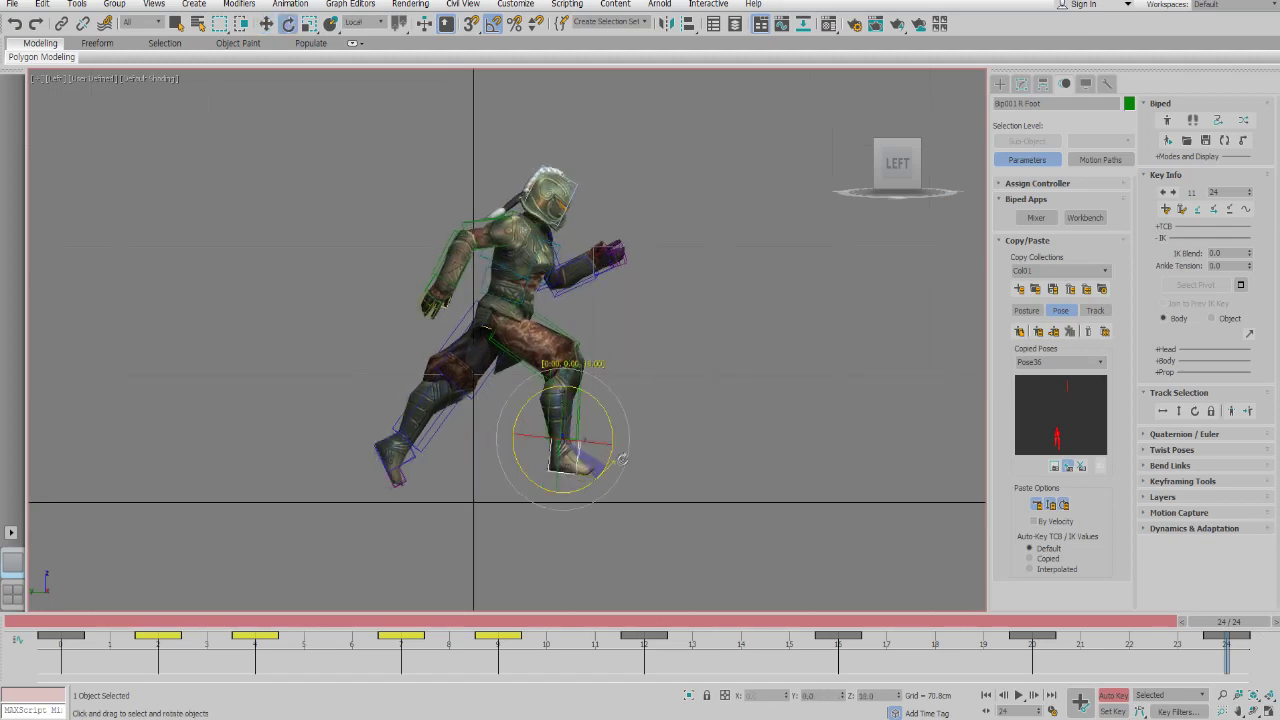
pyautogui.keyDown('shift'); pyautogui.moveTo(1211, 614); pyautogui.dragTo(57, 621); pyautogui.keyUp('shift')
pyautogui.click(643, 398)
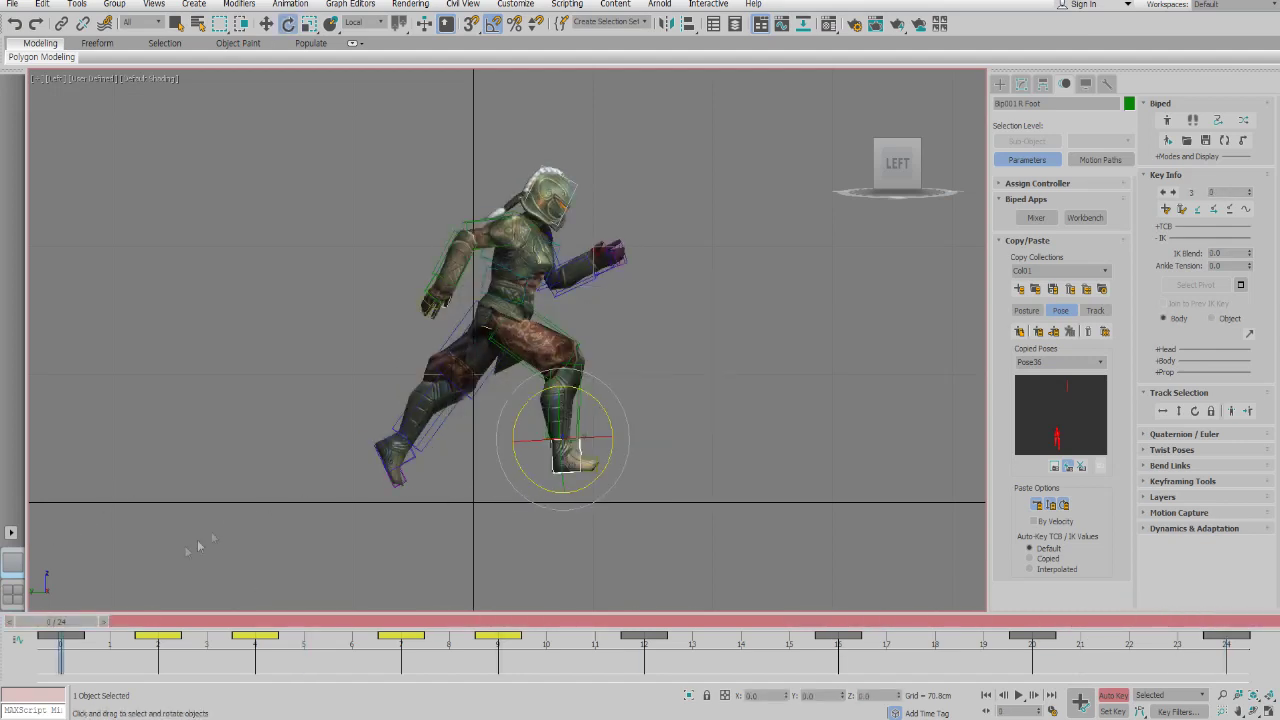
# - At frame 2, move the right foot forward along the ground line
pyautogui.moveTo(58, 621); pyautogui.dragTo(157, 621)
pyautogui.press('w')
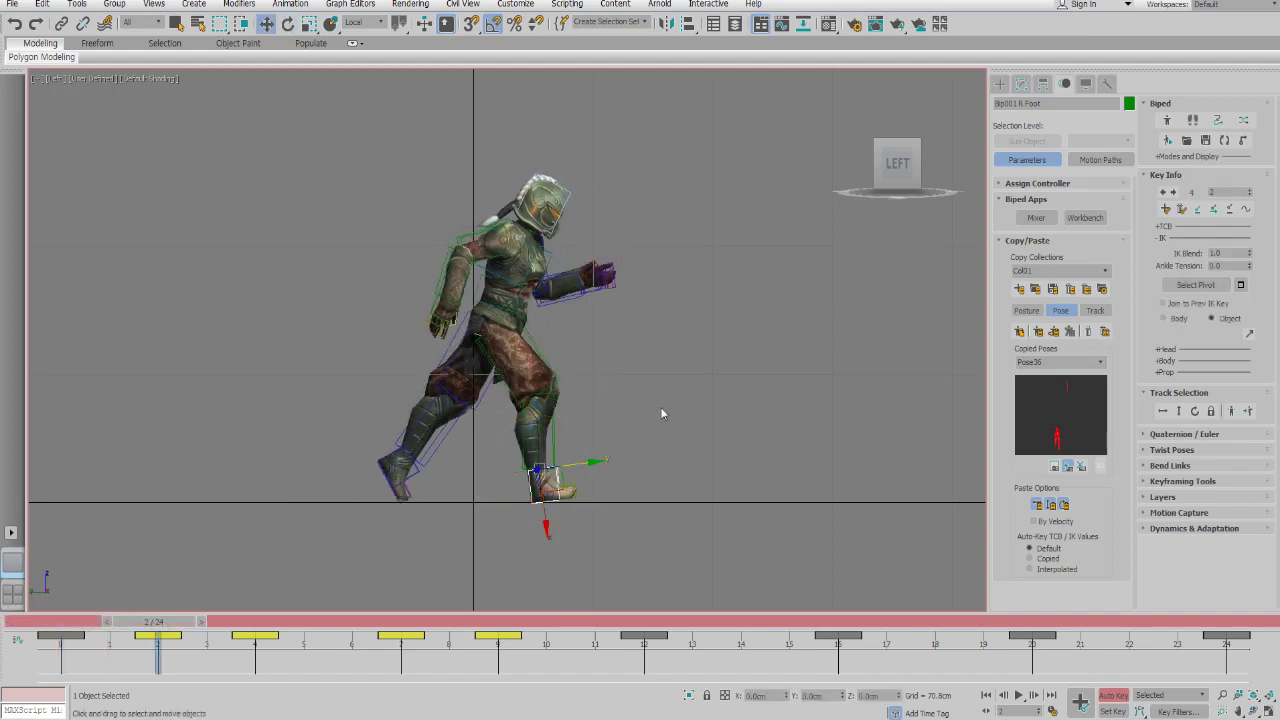
pyautogui.moveTo(585, 467); pyautogui.dragTo(603, 476)
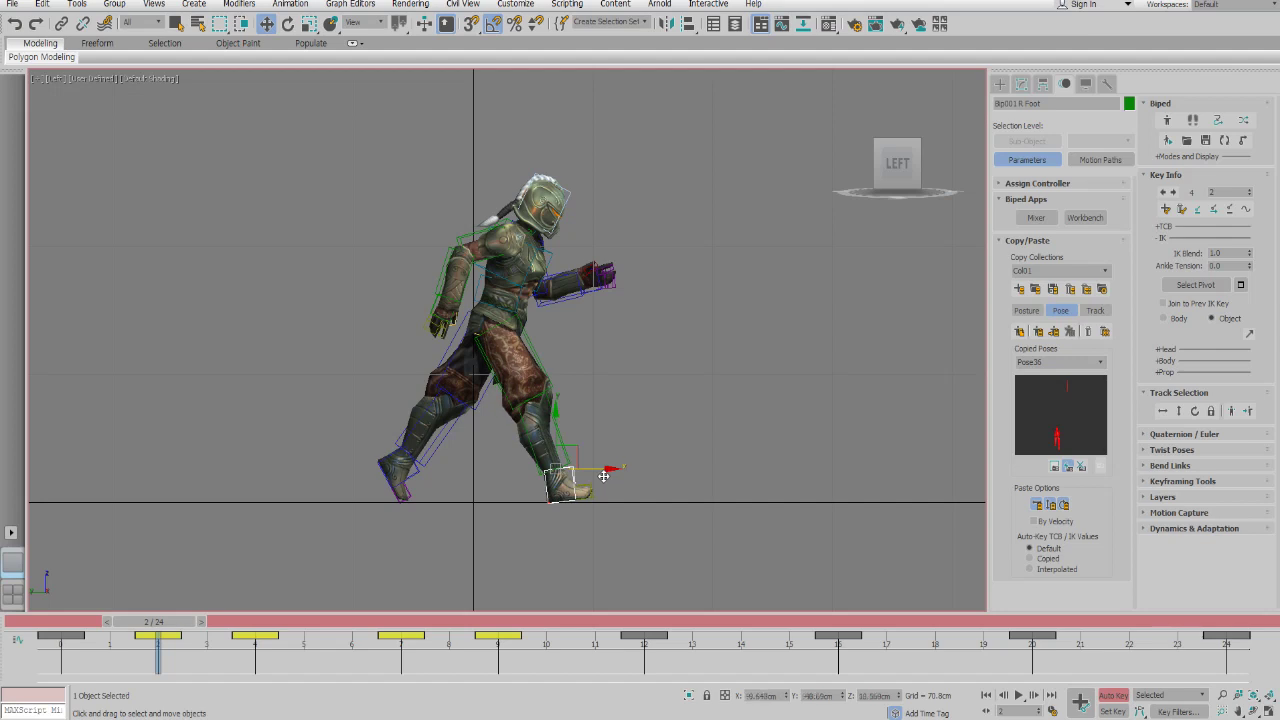
# - Step through and play back the cycle, then move the right foot slightly back along the ground at frame 2
pyautogui.press('.')
pyautogui.press('.')
pyautogui.press('.')
pyautogui.press('.')
pyautogui.press('.')
pyautogui.press('.')
pyautogui.press('.')
pyautogui.press('/')
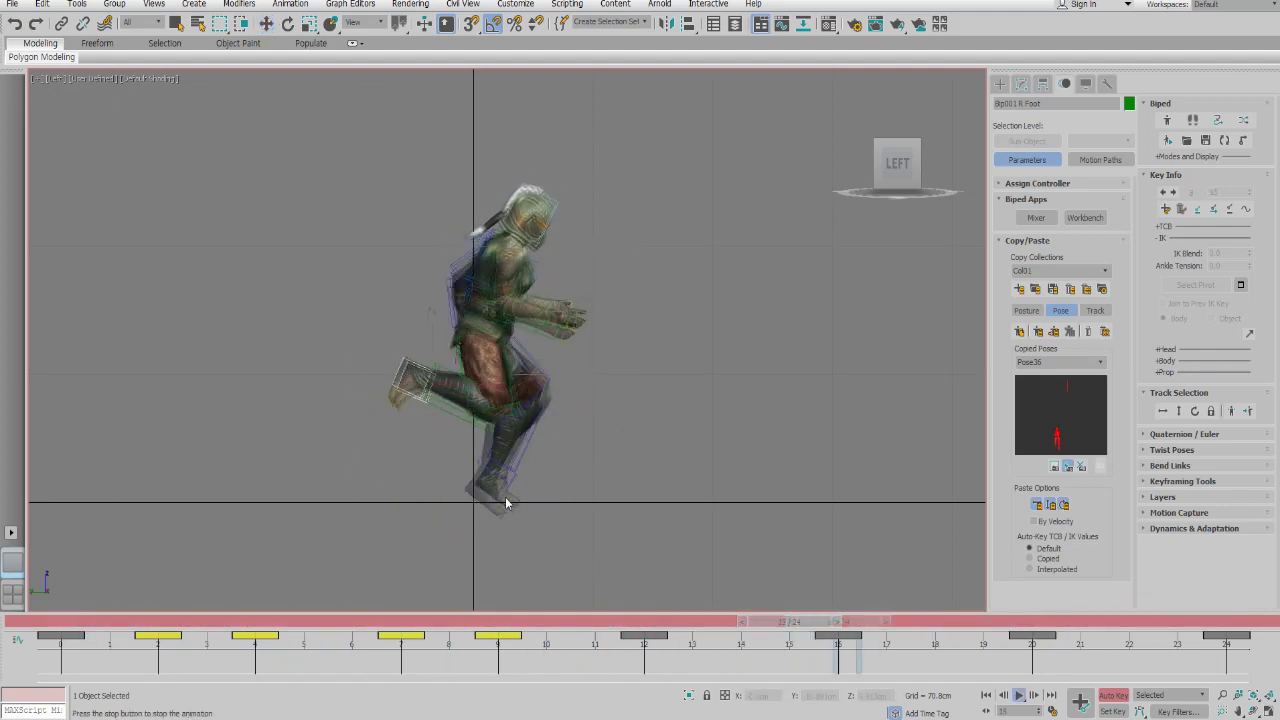
pyautogui.press('/')
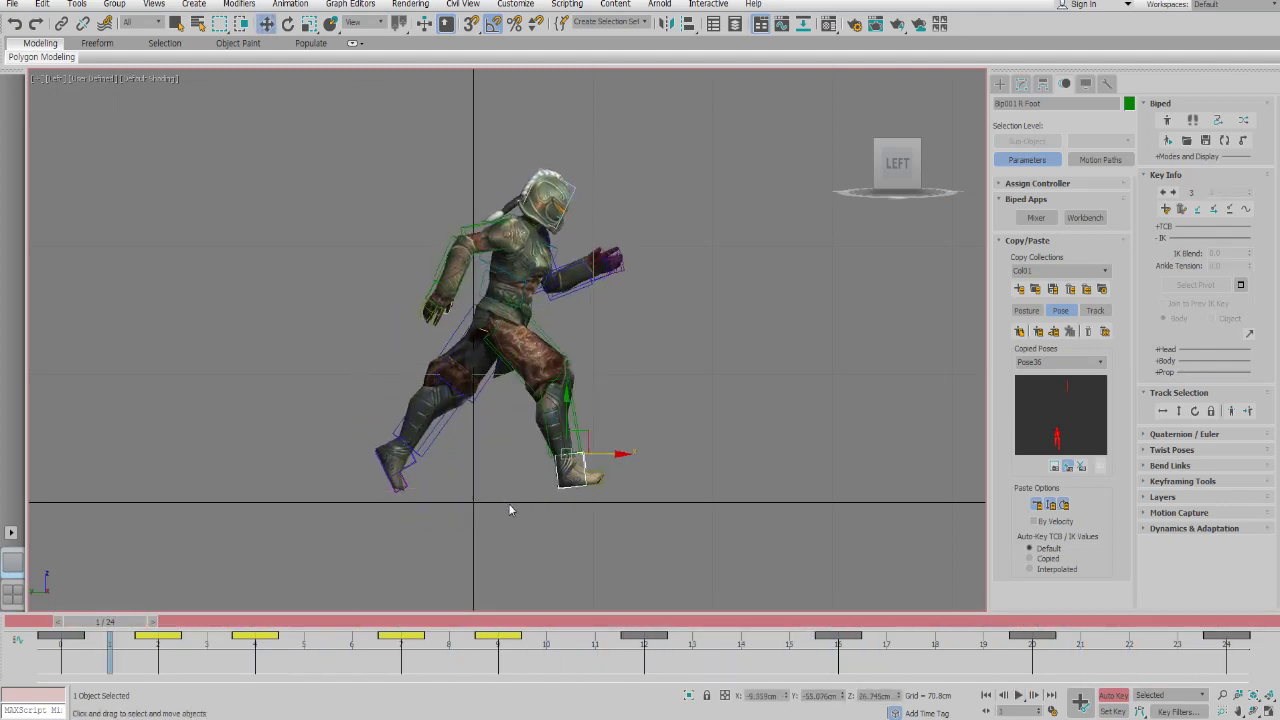
pyautogui.press('.')
pyautogui.moveTo(608, 469); pyautogui.dragTo(596, 469)
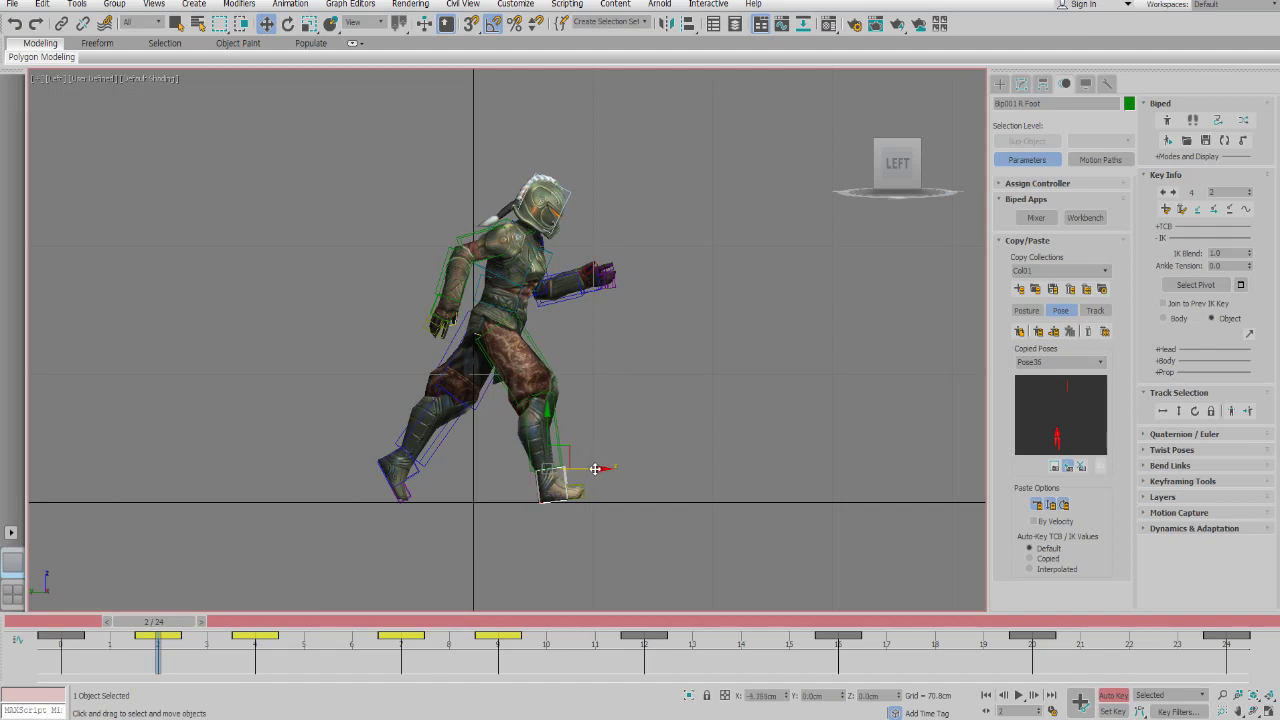
# - Step frame by frame from frame 2 to frame 11 to examine the right foot's ground contact and toe-off
pyautogui.press('e')
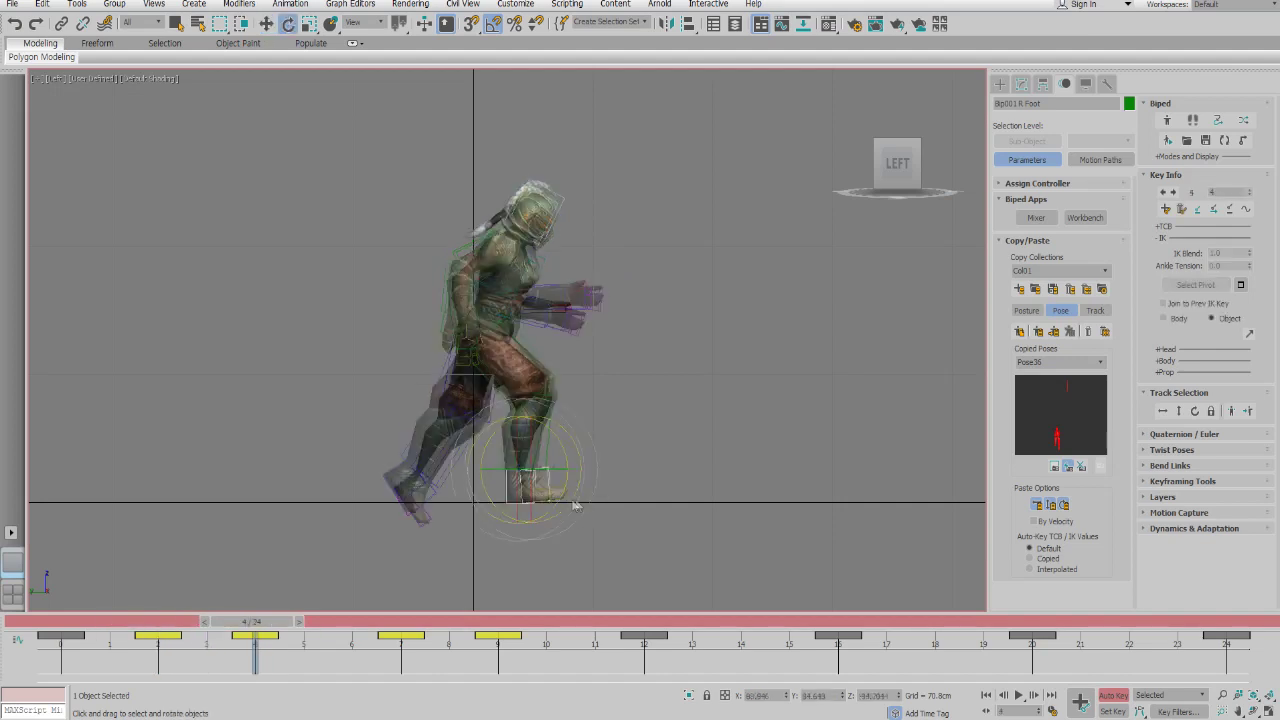
pyautogui.press('.')
pyautogui.press('.')
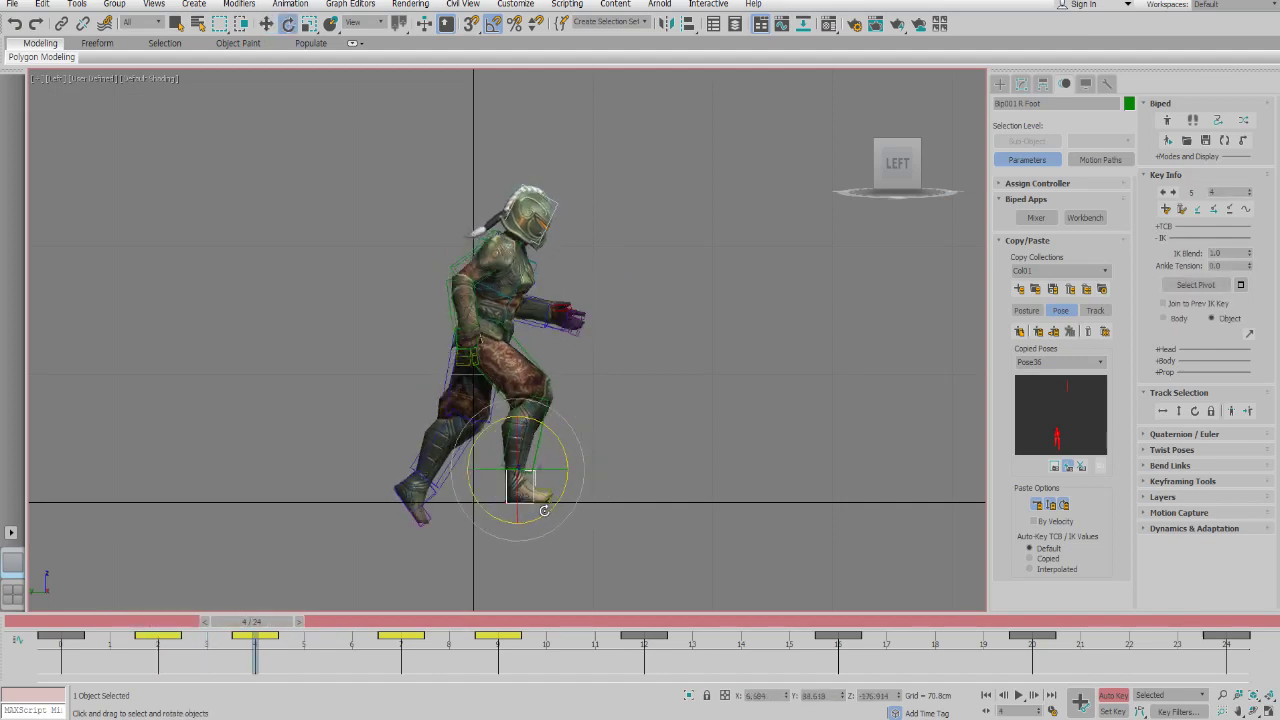
pyautogui.press('.')
pyautogui.press('.')
pyautogui.press('.')
pyautogui.press('.')
pyautogui.press('.')
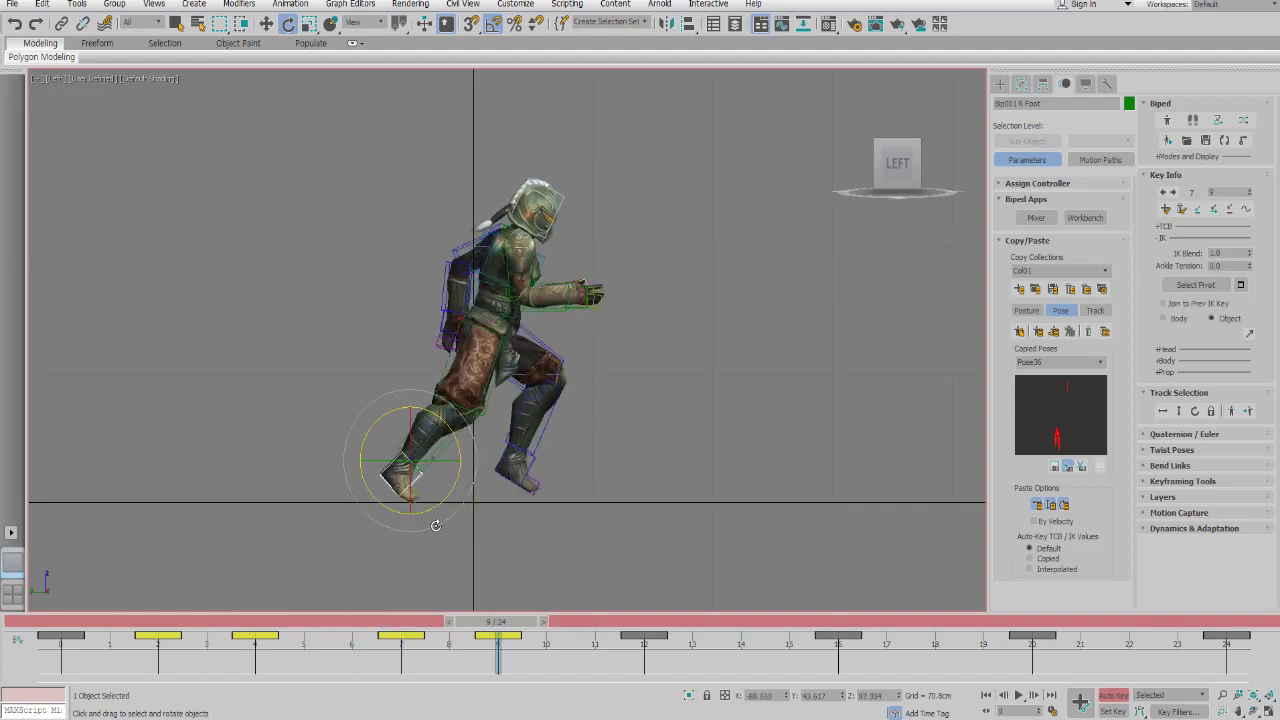
pyautogui.press('.')
pyautogui.press('.')
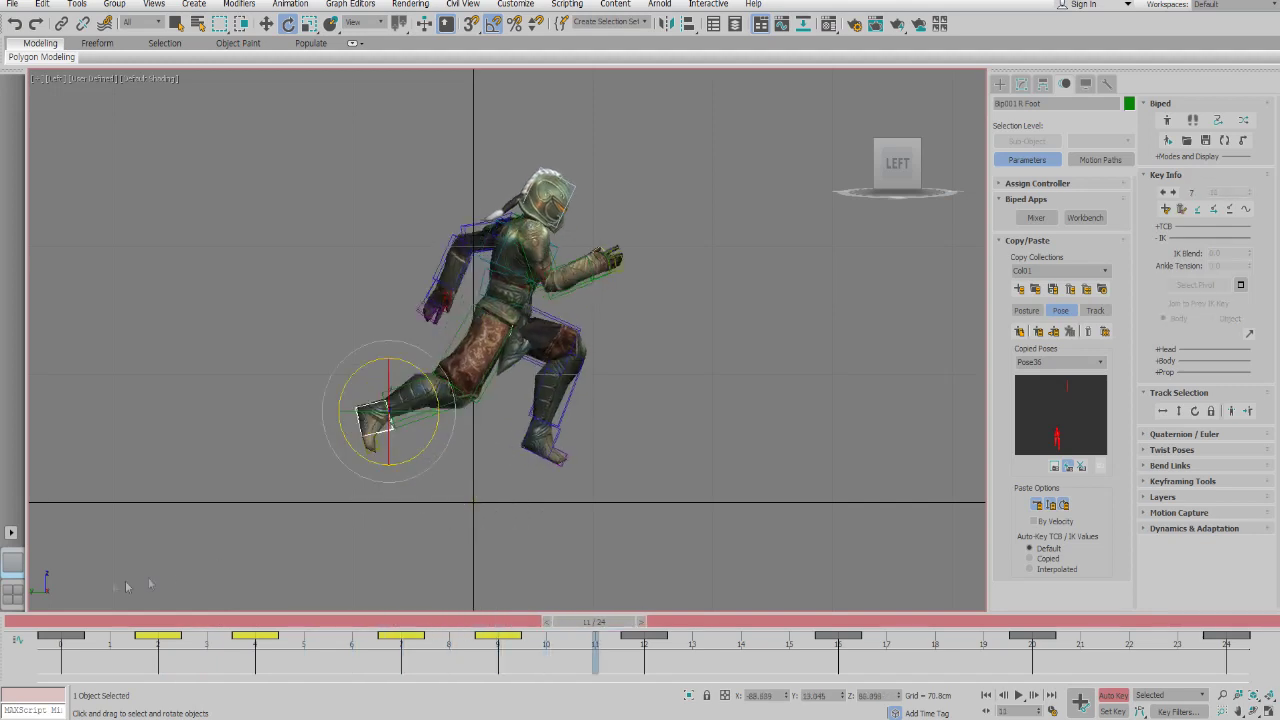
# - Return to frame 0, play back the cycle and step to frame 9 to examine the right foot's landing and push-off
pyautogui.press('Home')
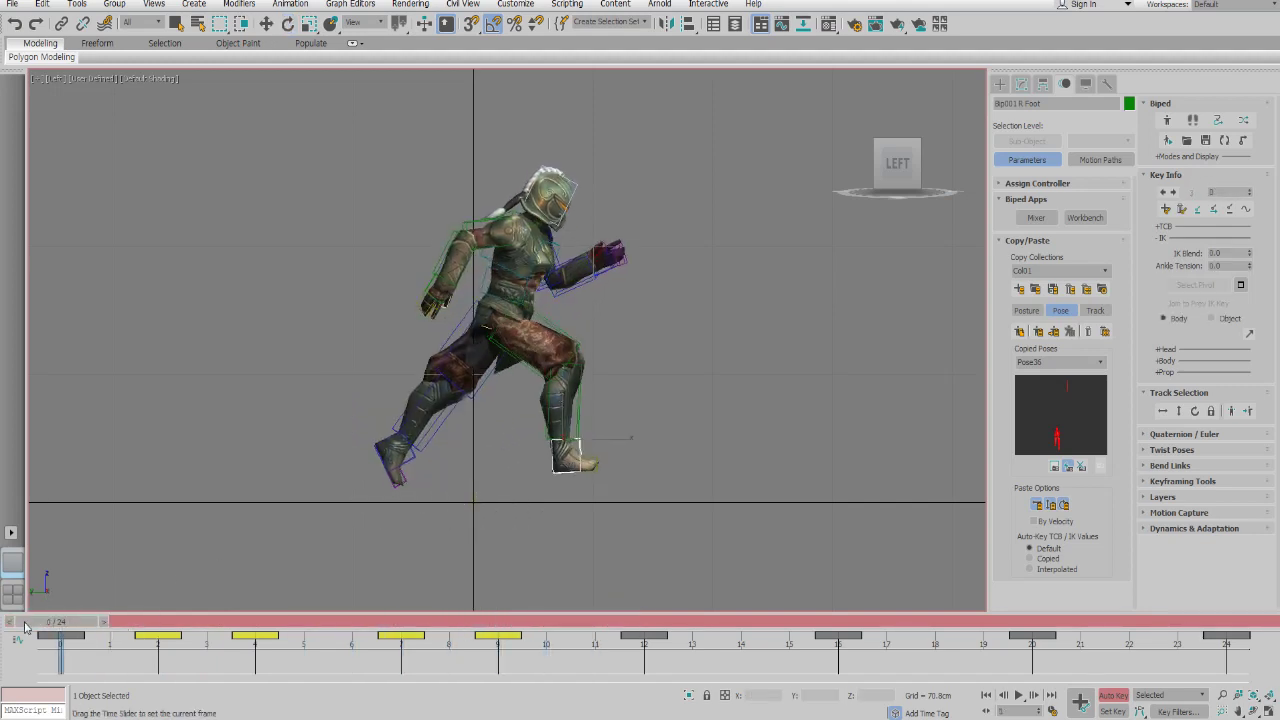
pyautogui.press('.')
pyautogui.press('.')
pyautogui.press('.')
pyautogui.press('.')
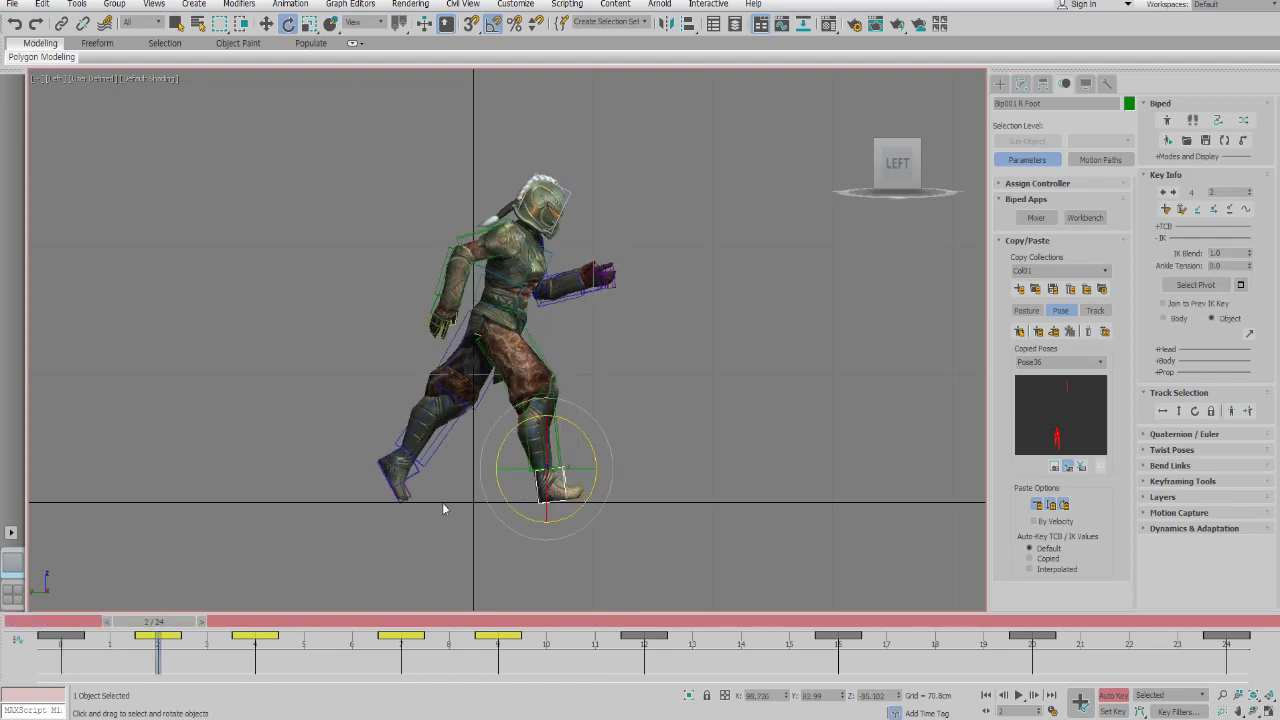
pyautogui.press('/')
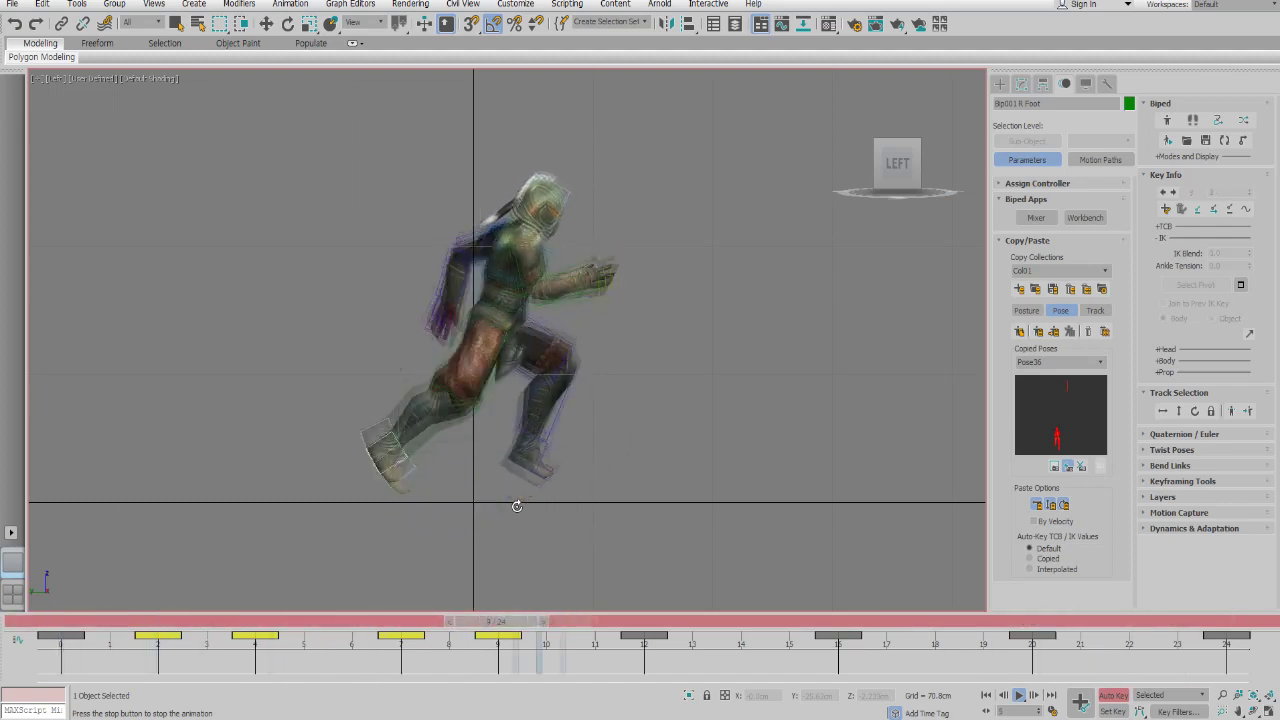
pyautogui.press('Escape')
pyautogui.press('e')
pyautogui.press('.')
pyautogui.press('.')
pyautogui.press('.')
pyautogui.press('.')
pyautogui.press('.')
pyautogui.press('.')
pyautogui.press('.')
pyautogui.press('.')
pyautogui.press('.')
pyautogui.press('.')
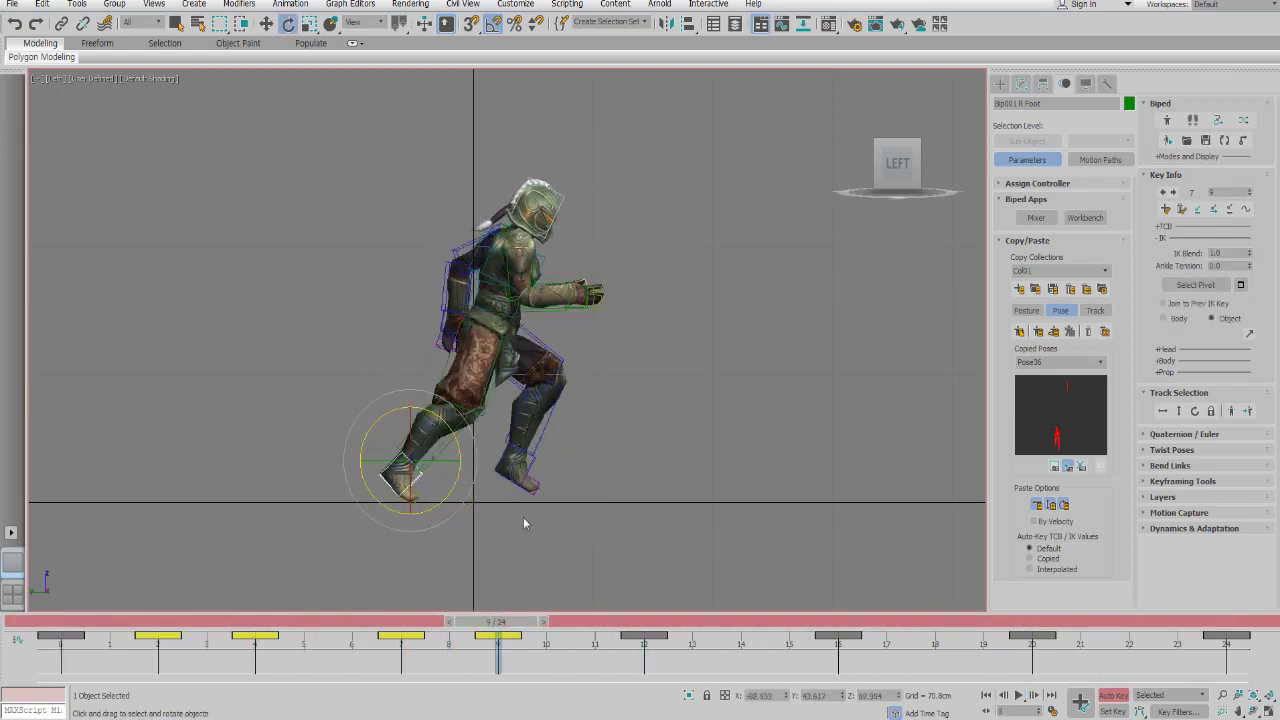
# - Check the later keys up to frame 24 and select the biped's entire right leg from thigh to toe
pyautogui.press('.')
pyautogui.press('.')
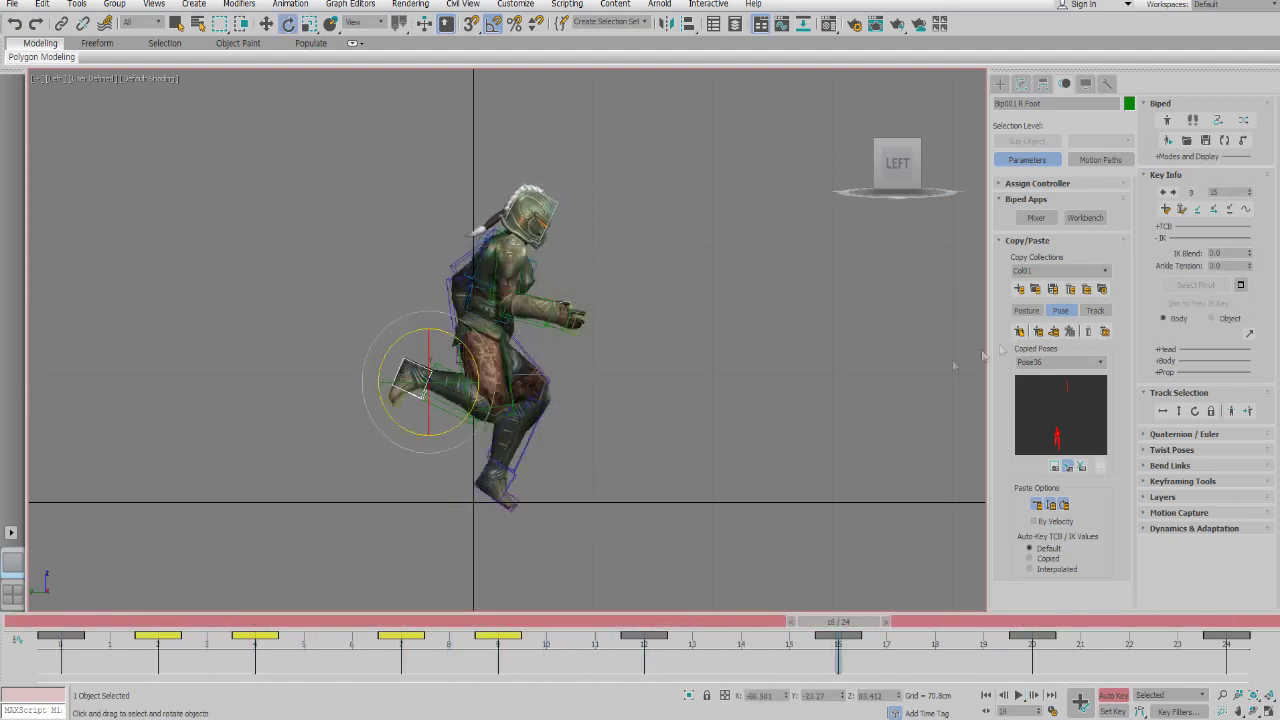
pyautogui.press(',')
pyautogui.moveTo(68, 622); pyautogui.dragTo(1270, 570)
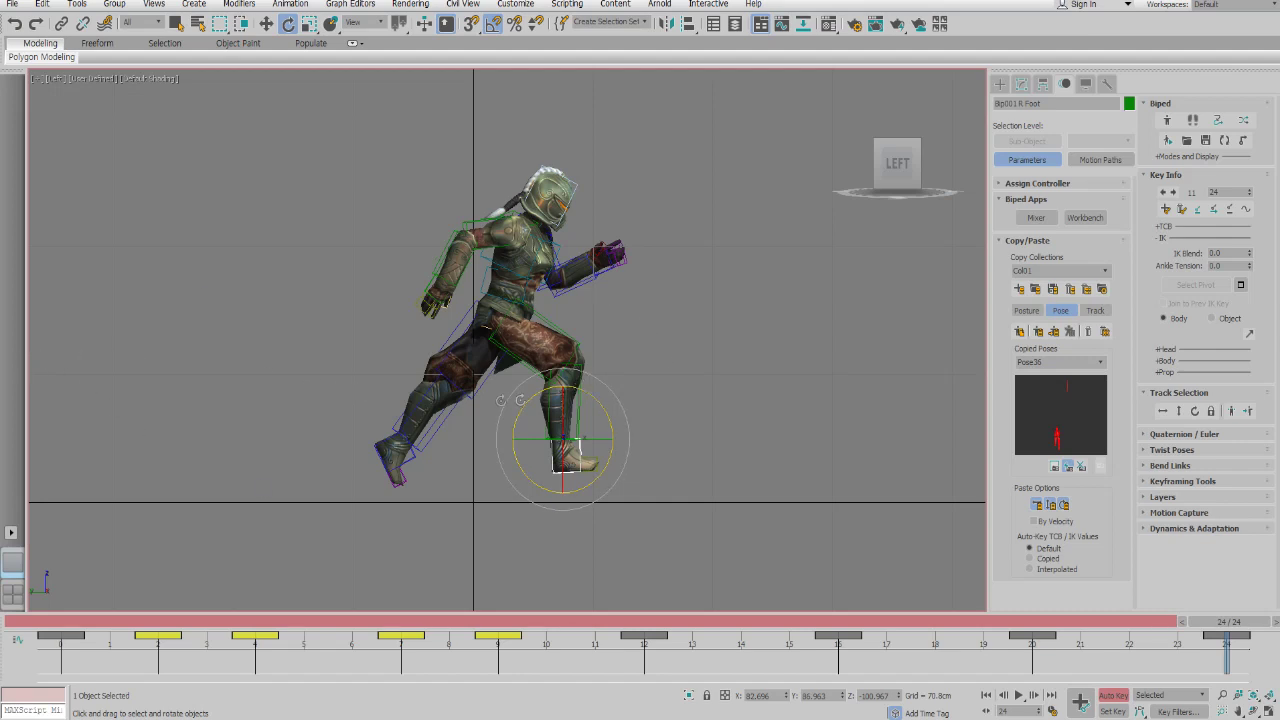
pyautogui.press('f')
pyautogui.click(290, 366)
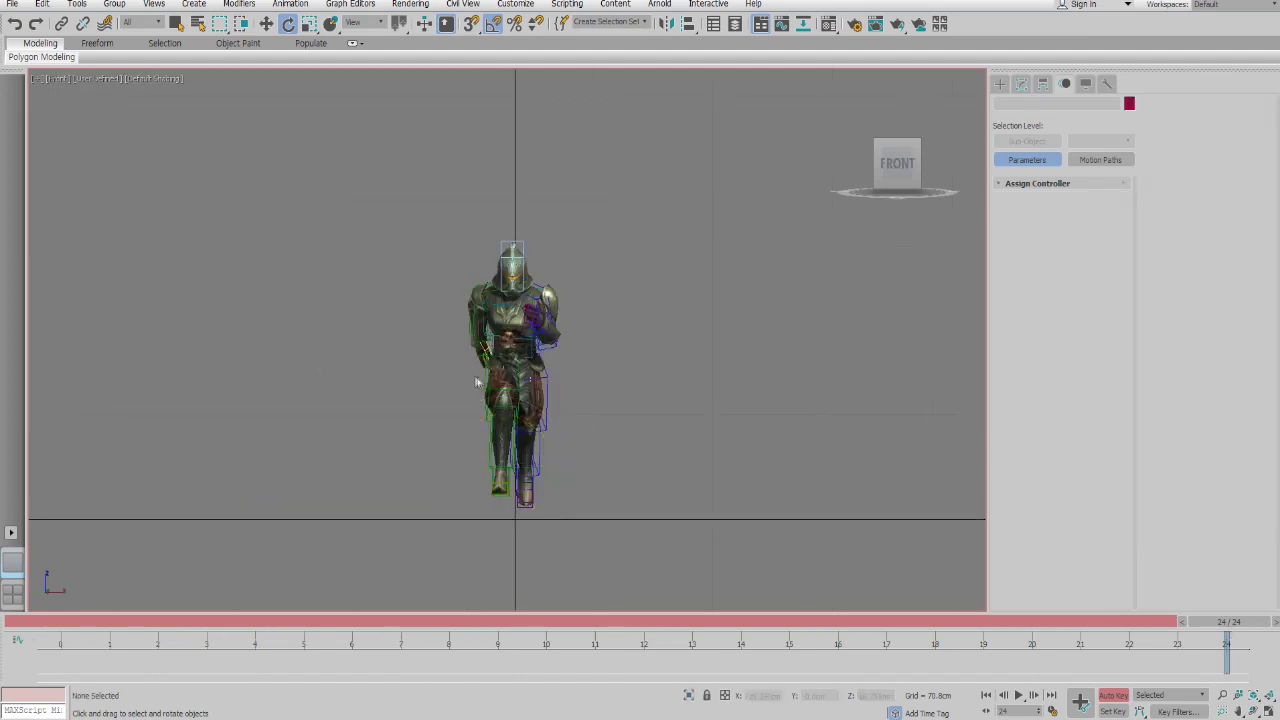
pyautogui.click(484, 381)
pyautogui.press('l')
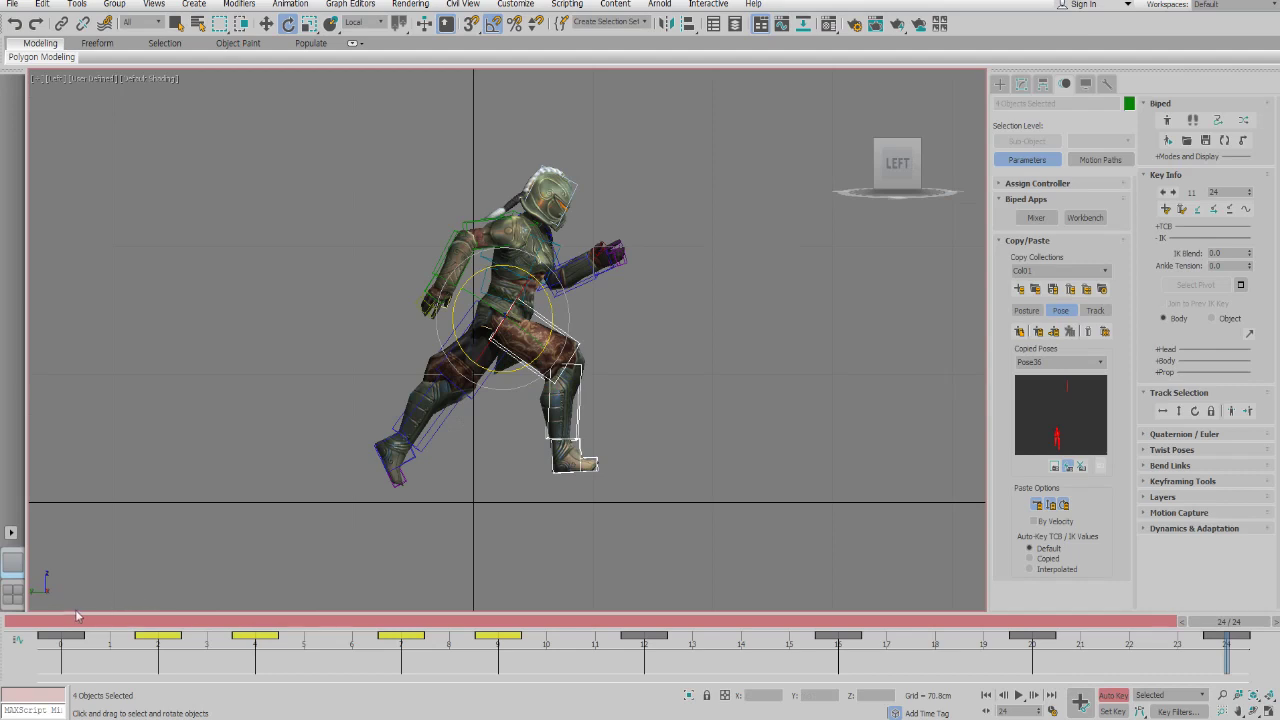
# - Copy the right leg's posture at frame 0 and paste it mirrored onto the left leg at frame 12
pyautogui.click(62, 618)
pyautogui.click(1030, 313)
pyautogui.click(1020, 331)
pyautogui.press('.')
pyautogui.press('.')
pyautogui.press('.')
pyautogui.press('.')
pyautogui.press('.')
pyautogui.click(1052, 334)
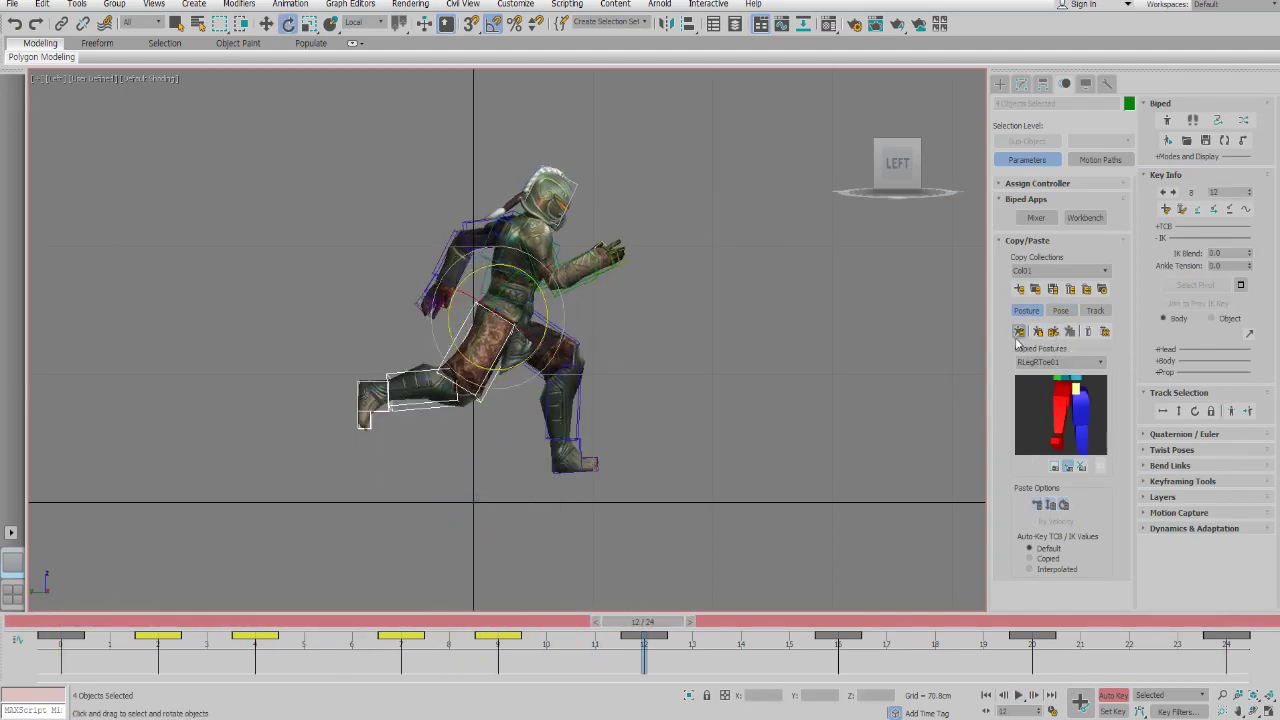
# - Copy the right leg's posture at frame 12 and paste it mirrored onto the left leg at frame 24
pyautogui.press('.')
pyautogui.press('.')
pyautogui.press('.')
pyautogui.press('.')
pyautogui.press('.')
pyautogui.press('.')
pyautogui.press('.')
pyautogui.press('.')
pyautogui.press('.')
pyautogui.press('.')
pyautogui.press('.')
pyautogui.press('.')
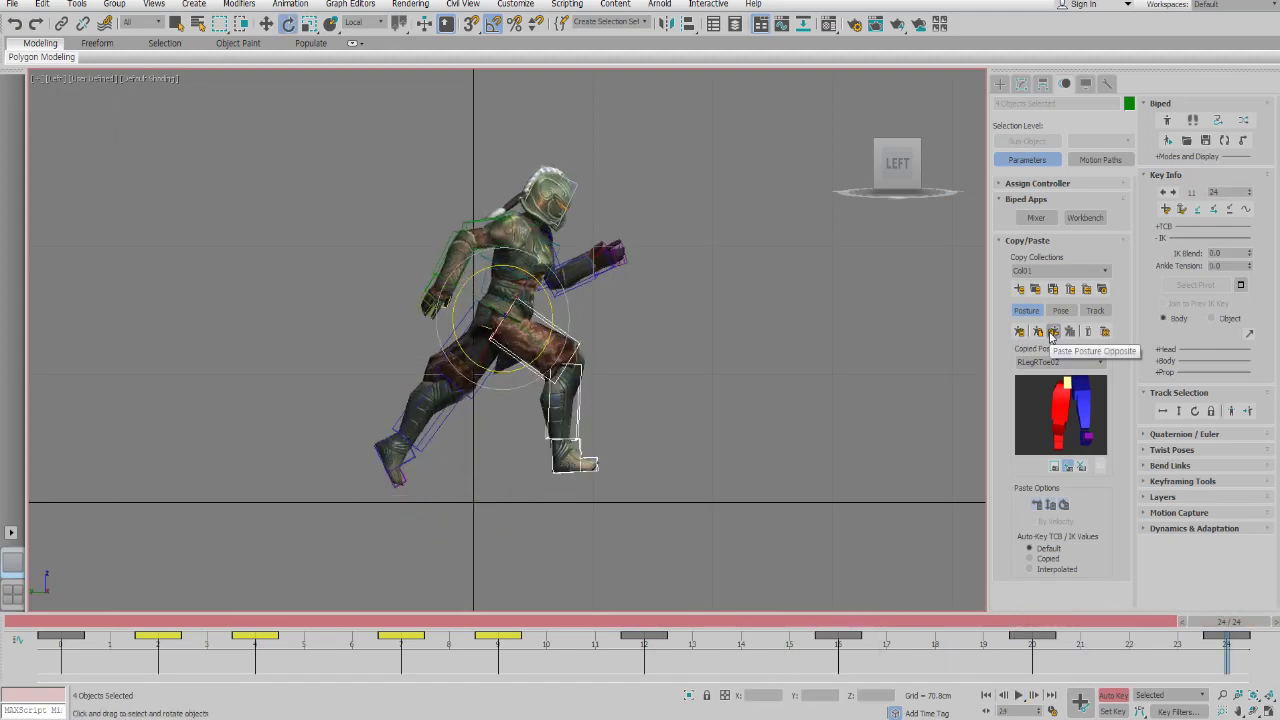
pyautogui.click(1052, 334)
# - Copy the right leg's posture at frame 2 and paste it mirrored onto the left leg at frame 14
pyautogui.press('Home')
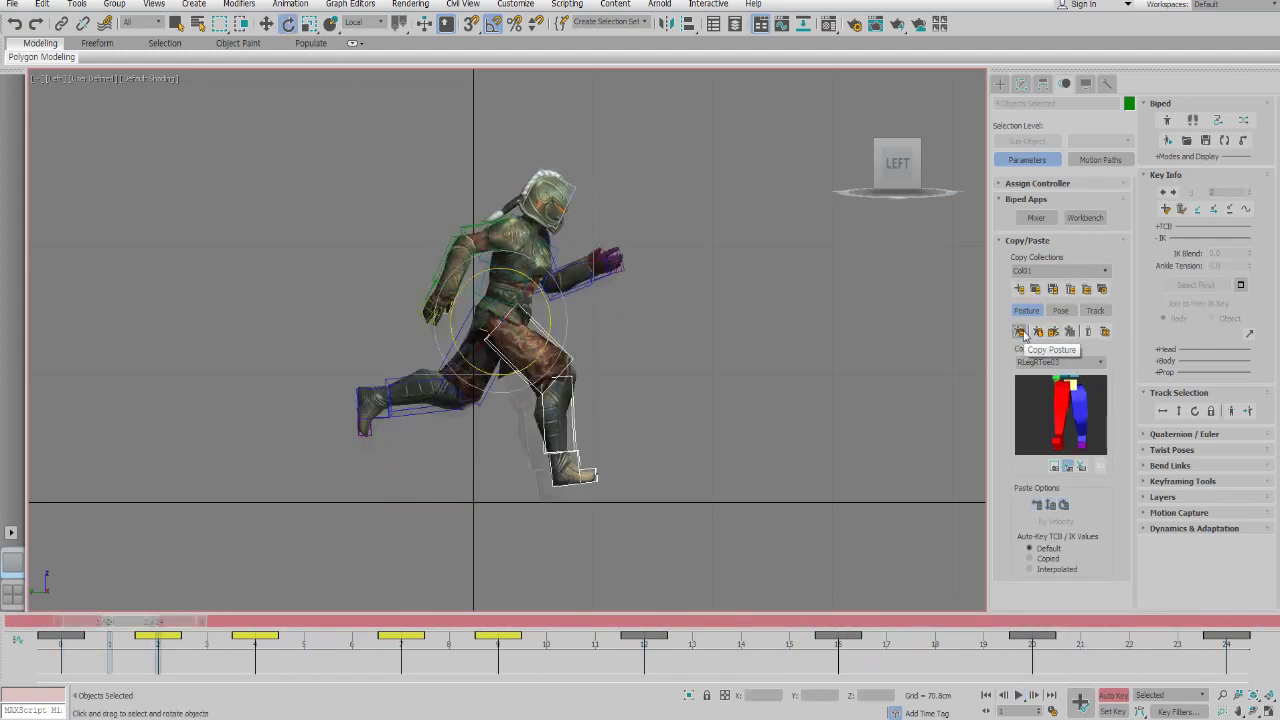
pyautogui.press('.')
pyautogui.press('.')
pyautogui.press('.')
pyautogui.press('.')
pyautogui.press('.')
pyautogui.press('.')
pyautogui.press('.')
pyautogui.press('.')
pyautogui.press('.')
pyautogui.press('.')
pyautogui.press('.')
pyautogui.press('.')
pyautogui.click(1054, 334)
# - Mirror the right leg's postures from frames 4, 7 and 9 onto the left leg at frames 16, 19 and 21
pyautogui.click(1018, 333)
pyautogui.click(1019, 333)
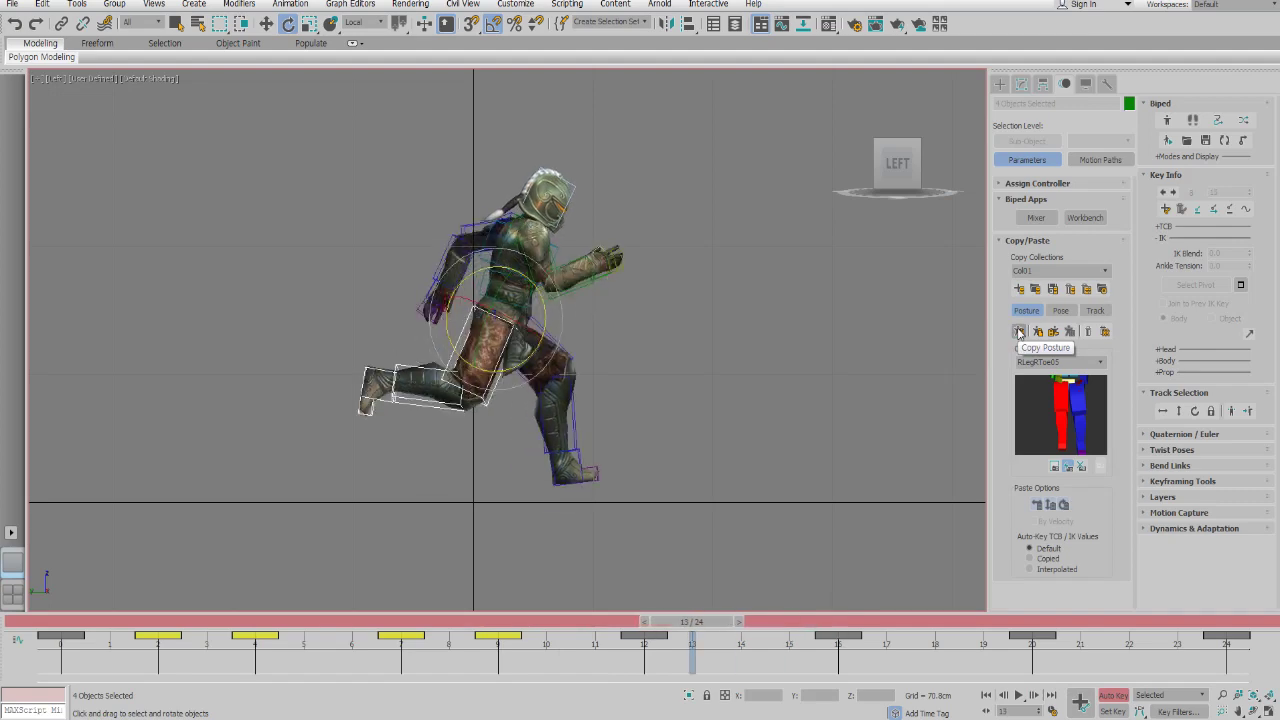
pyautogui.press('/')
pyautogui.press('e')
pyautogui.press('/')
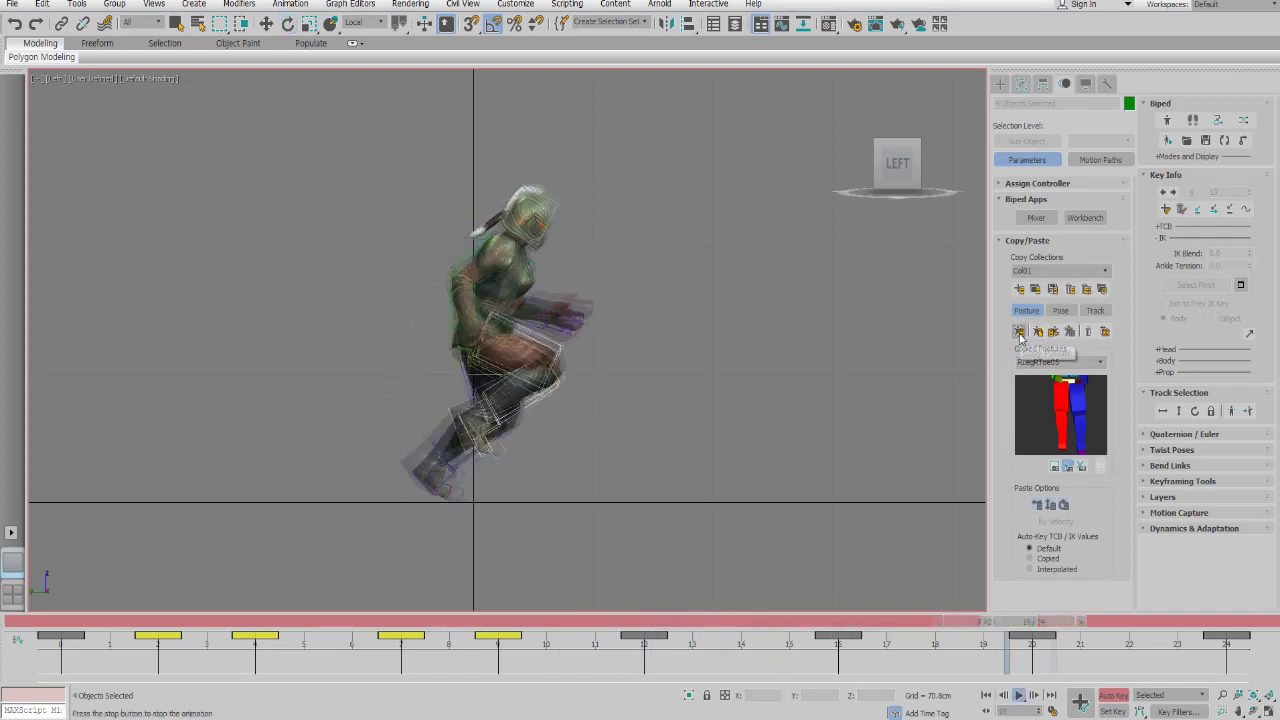
pyautogui.click(1020, 334)
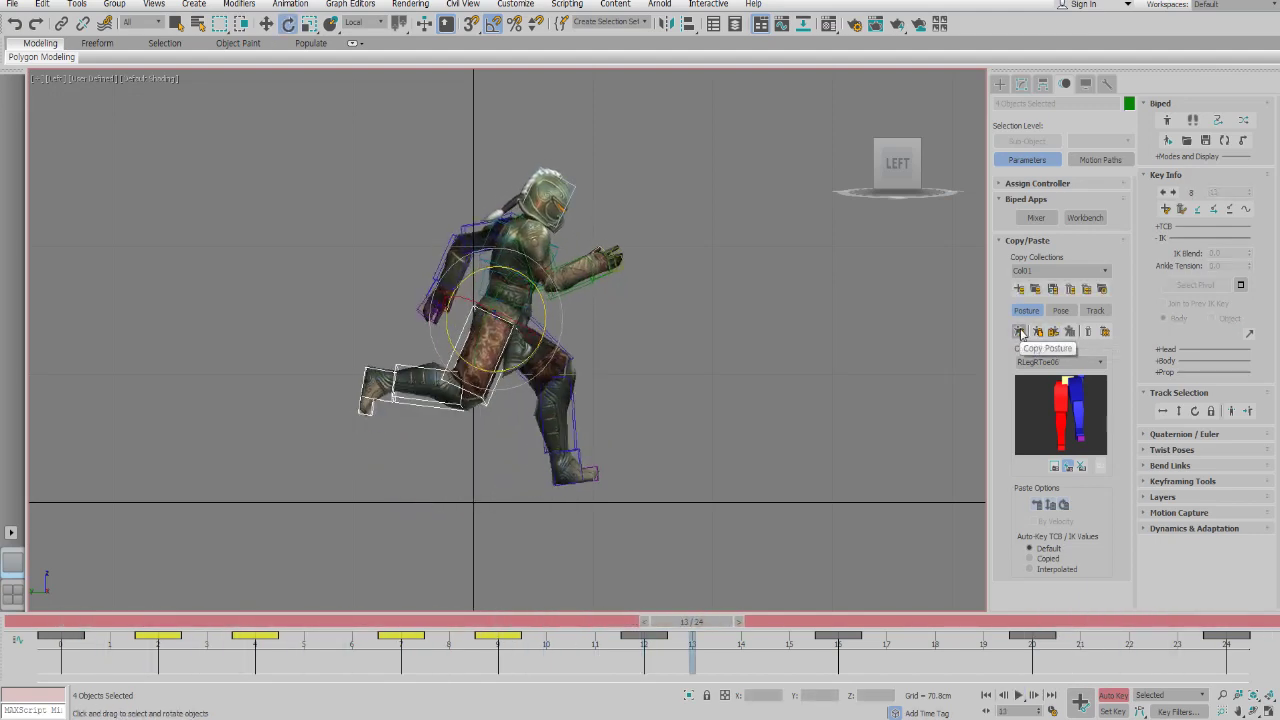
pyautogui.click(1020, 333)
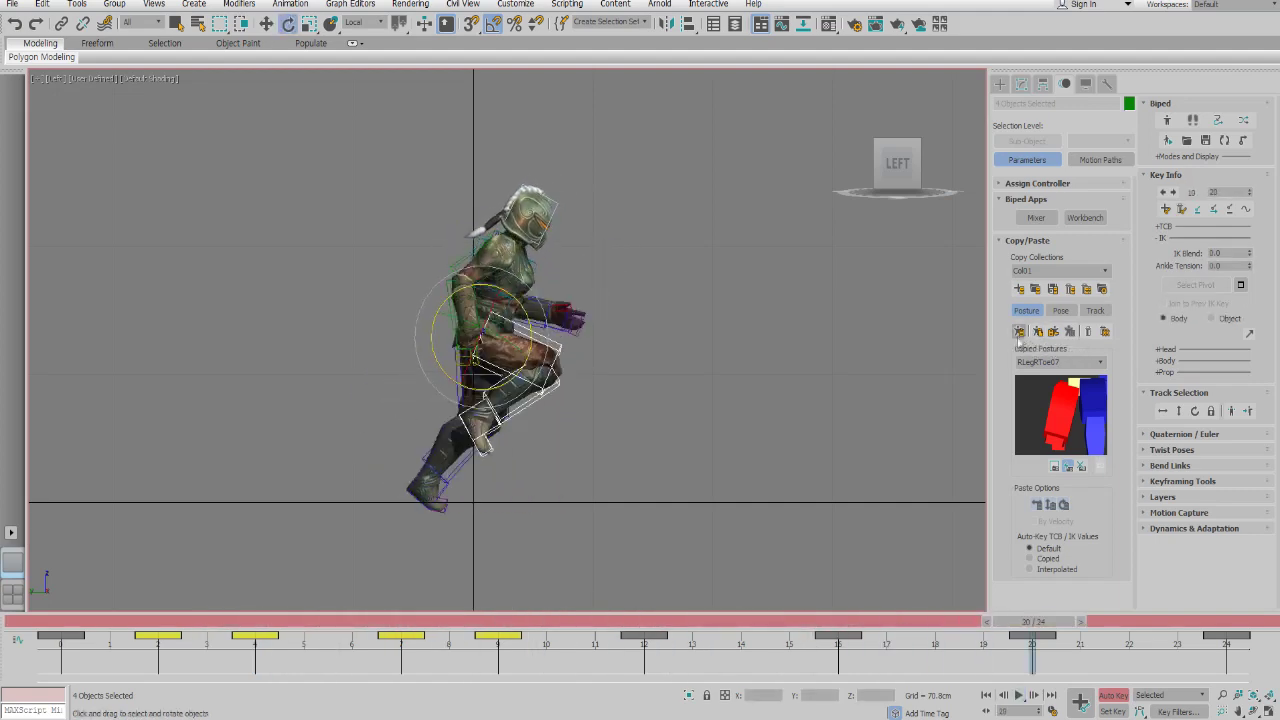
pyautogui.click(1019, 332)
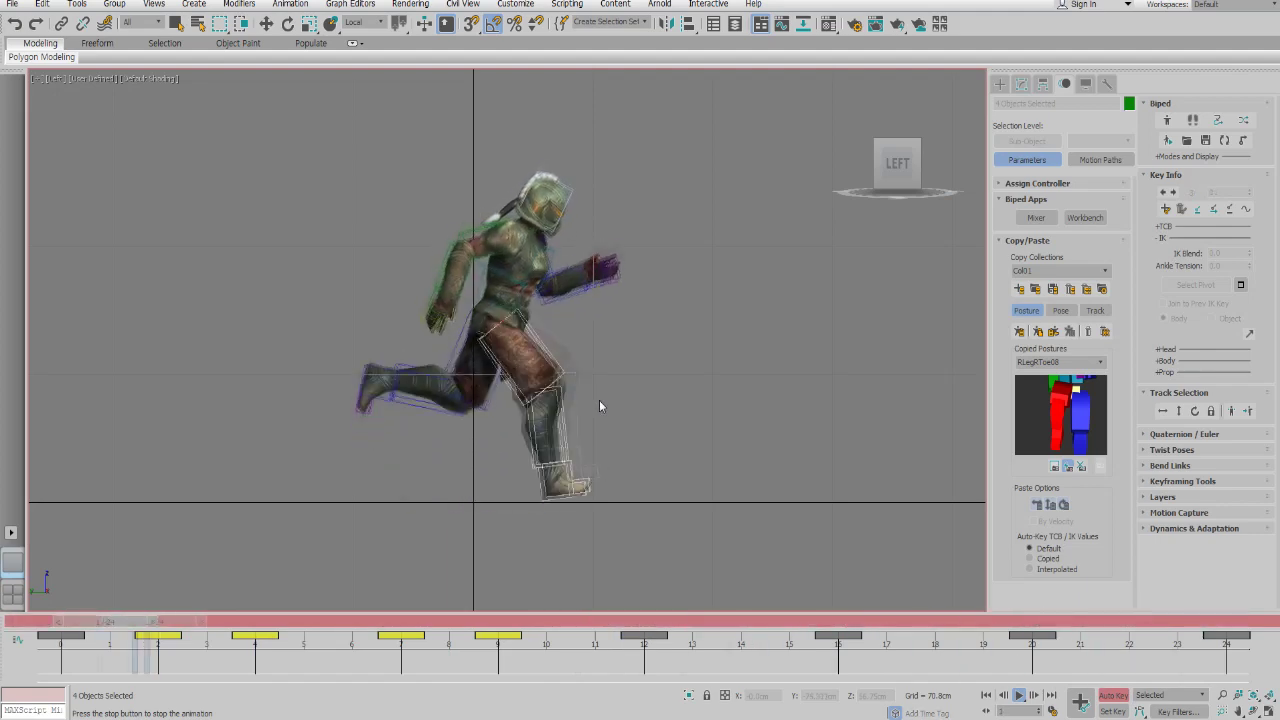
# - Select the biped's vertical body track and play back the cycle to review the mirrored leg motion
pyautogui.press('/')
pyautogui.press('e')
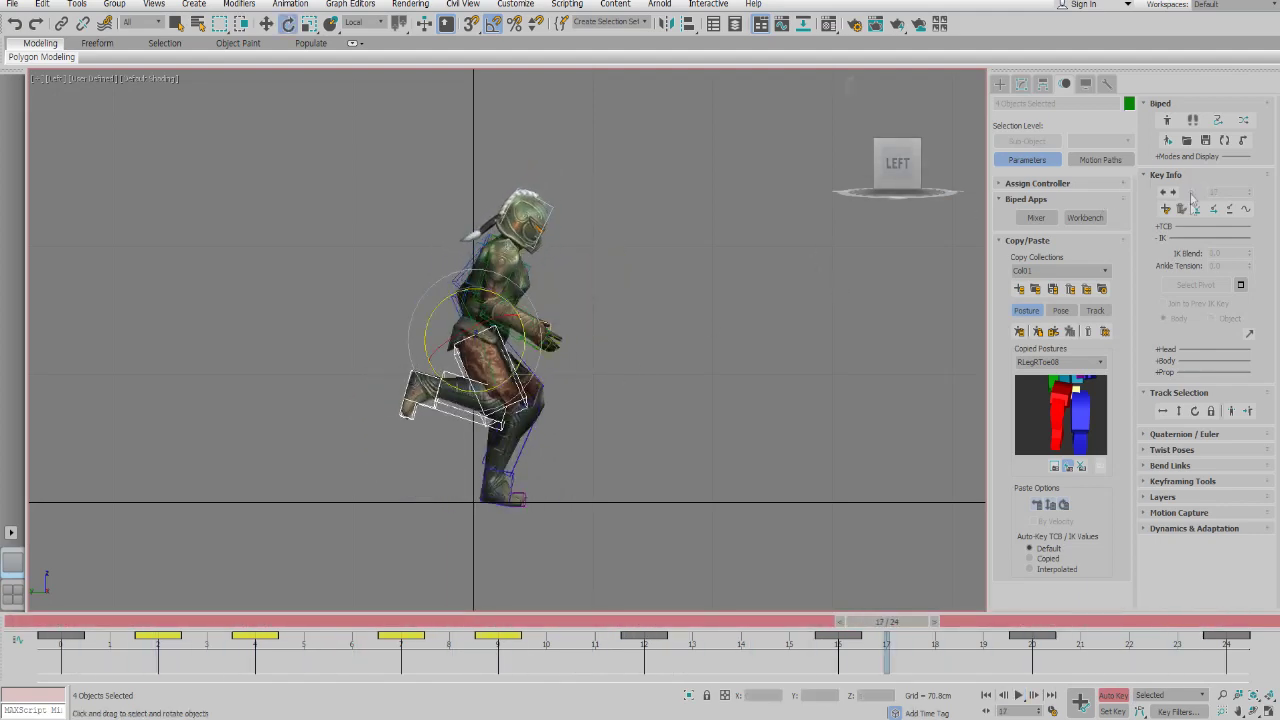
pyautogui.click(1179, 411)
pyautogui.press('/')
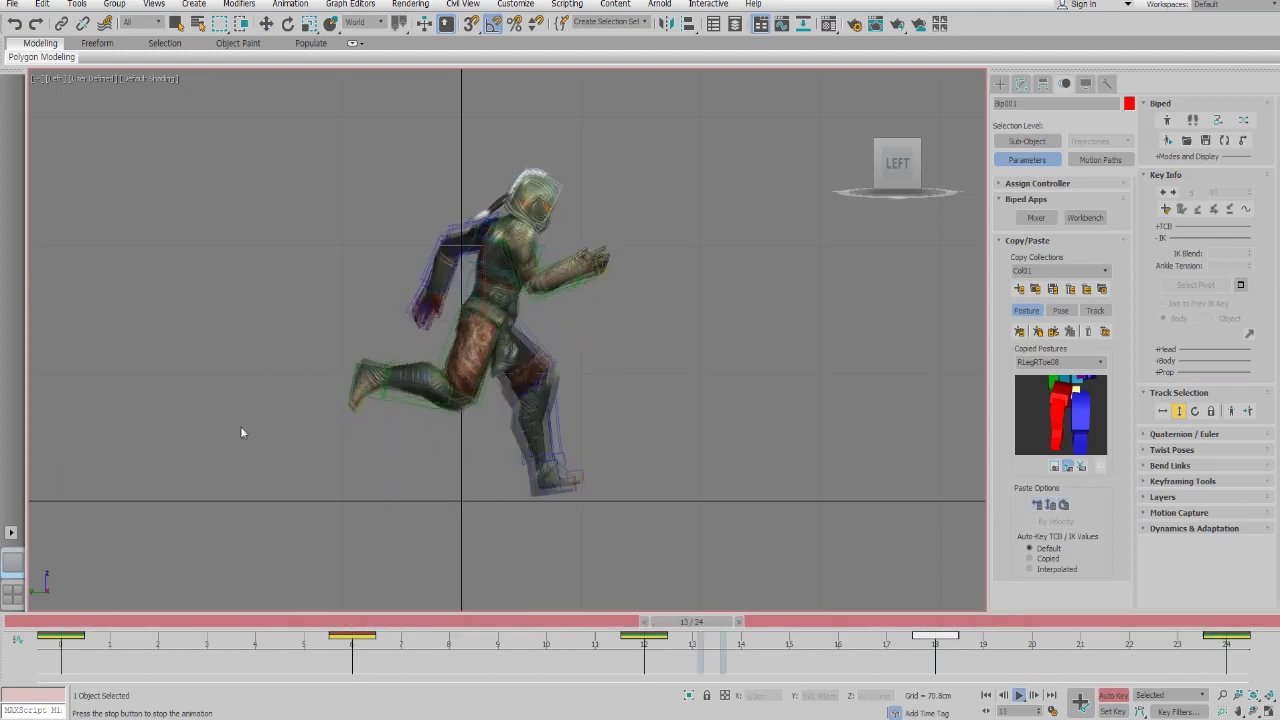
pyautogui.press('/')
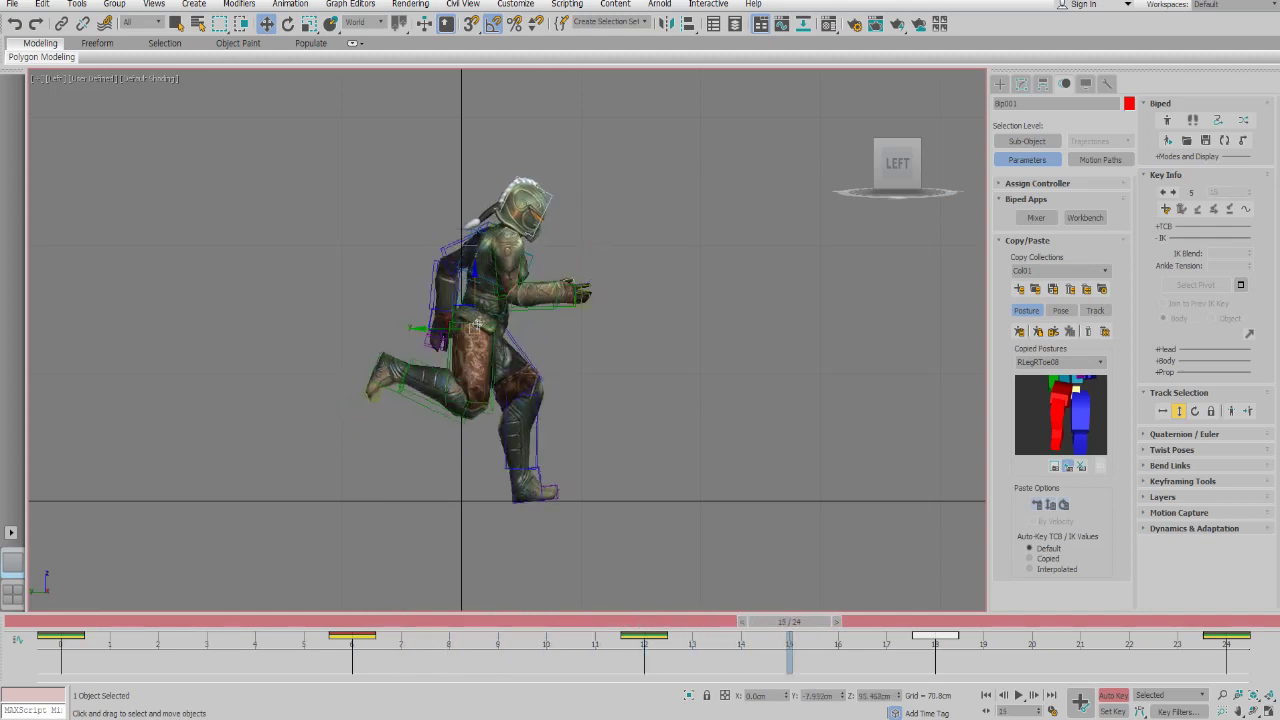
pyautogui.moveTo(475, 290); pyautogui.dragTo(475, 279)
pyautogui.hotkey('ctrl', 'z')
pyautogui.click(540, 473)
pyautogui.press(',')
pyautogui.press('.')
pyautogui.press(',')
pyautogui.click(1045, 333)
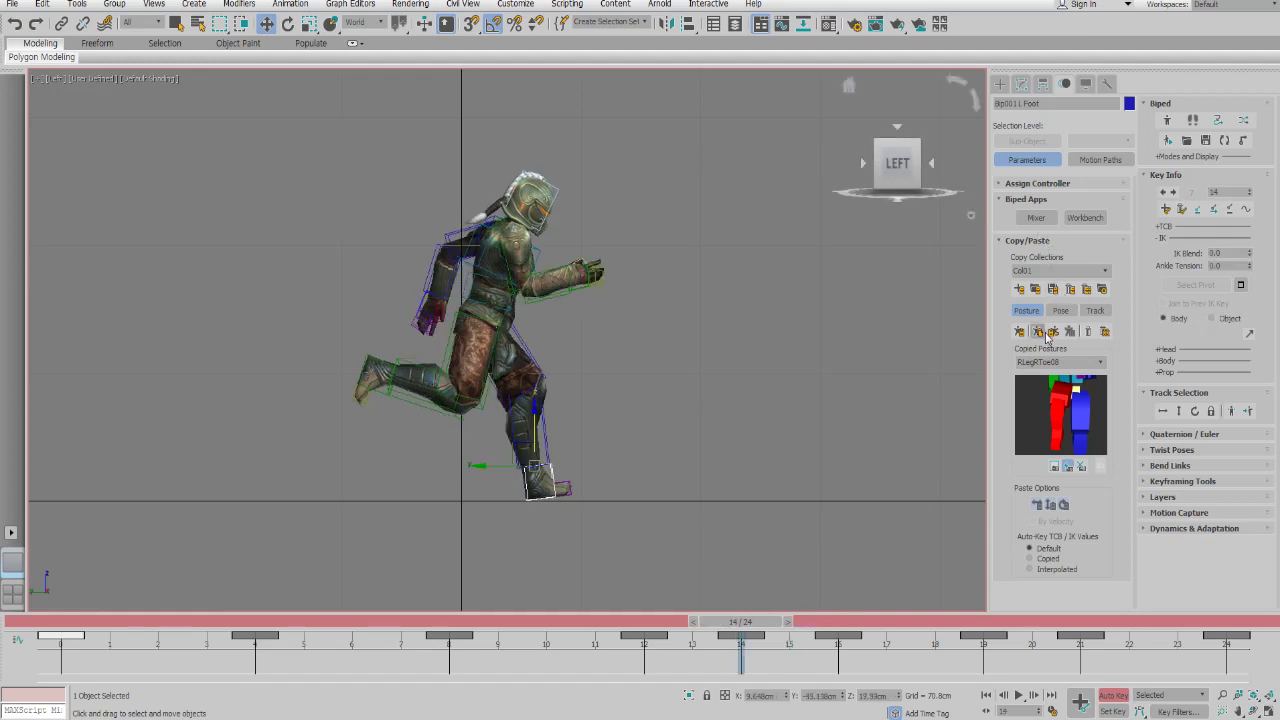
# - At frame 15, raise the biped's body vertically to a height of about 98.24 cm
pyautogui.click(1178, 411)
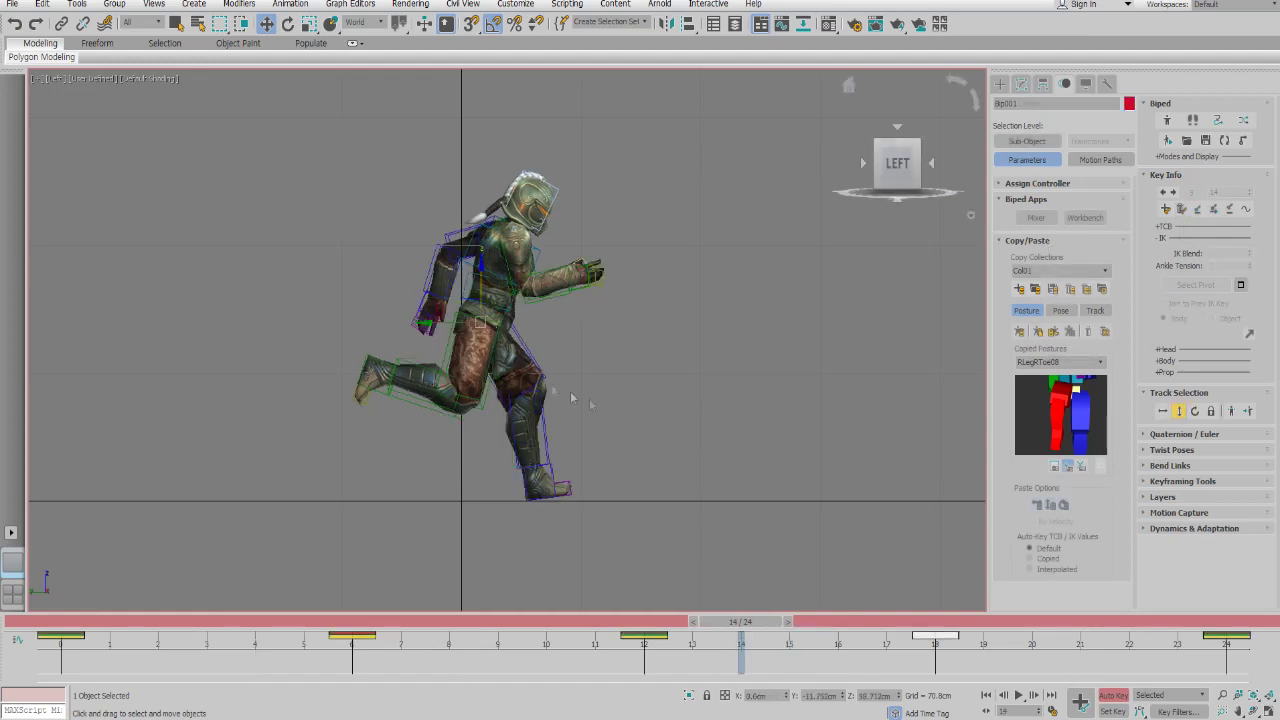
pyautogui.moveTo(400, 622); pyautogui.dragTo(812, 622)
pyautogui.press('w')
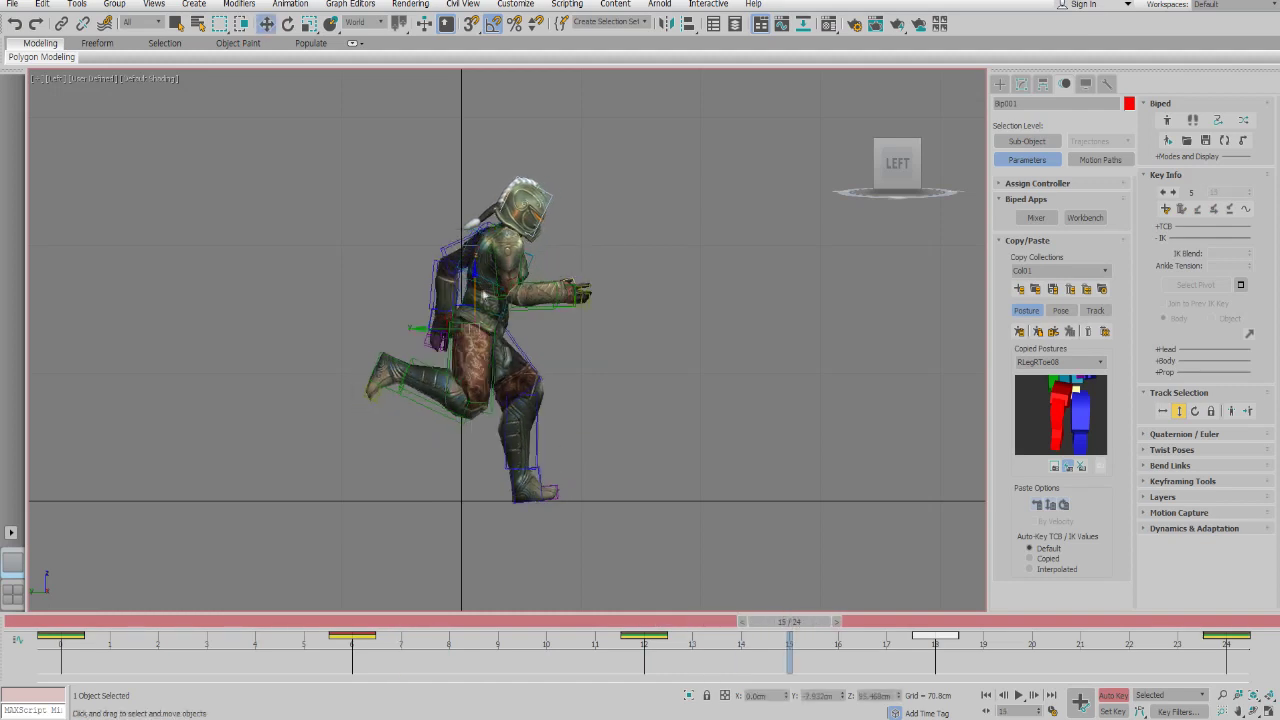
pyautogui.moveTo(473, 291); pyautogui.dragTo(473, 287)
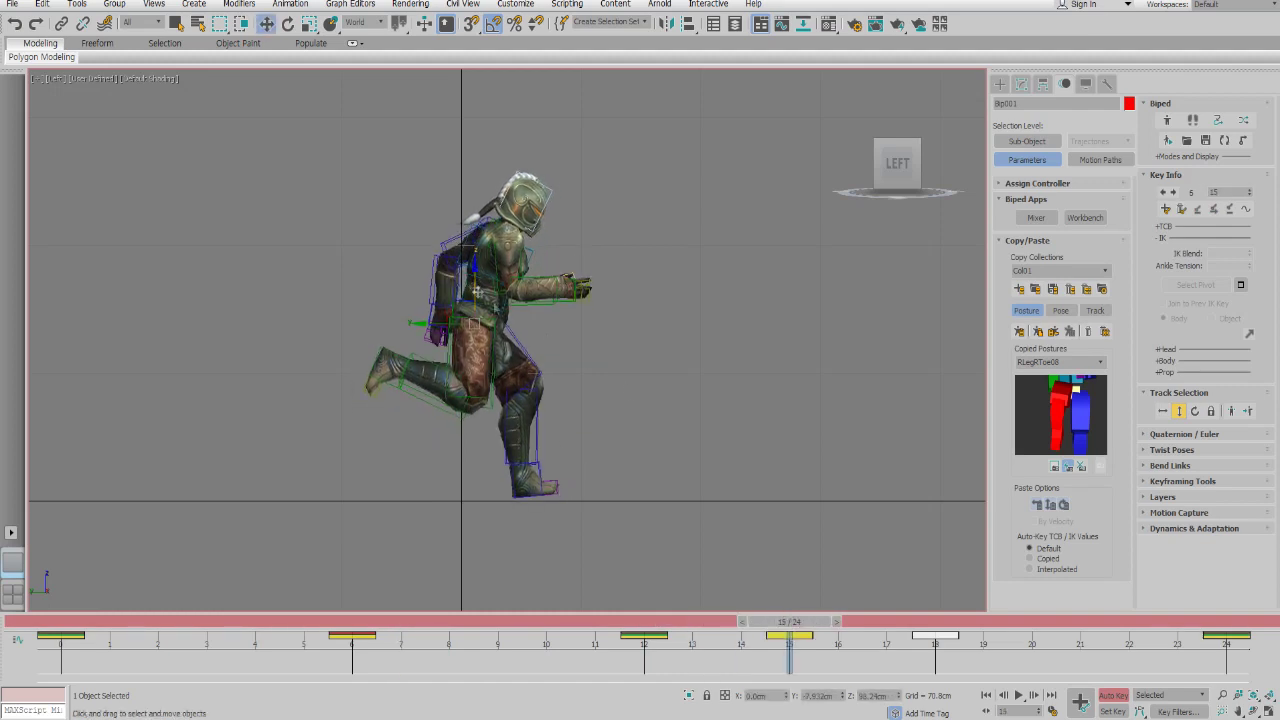
# - Give the body a matching height key of about 98.24 cm at frame 3
pyautogui.moveTo(658, 622); pyautogui.dragTo(788, 622)
pyautogui.keyDown('shift'); pyautogui.moveTo(788, 640); pyautogui.dragTo(768, 645); pyautogui.keyUp('shift')
pyautogui.moveTo(54, 623); pyautogui.dragTo(105, 624)
pyautogui.press('.')
pyautogui.press('.')
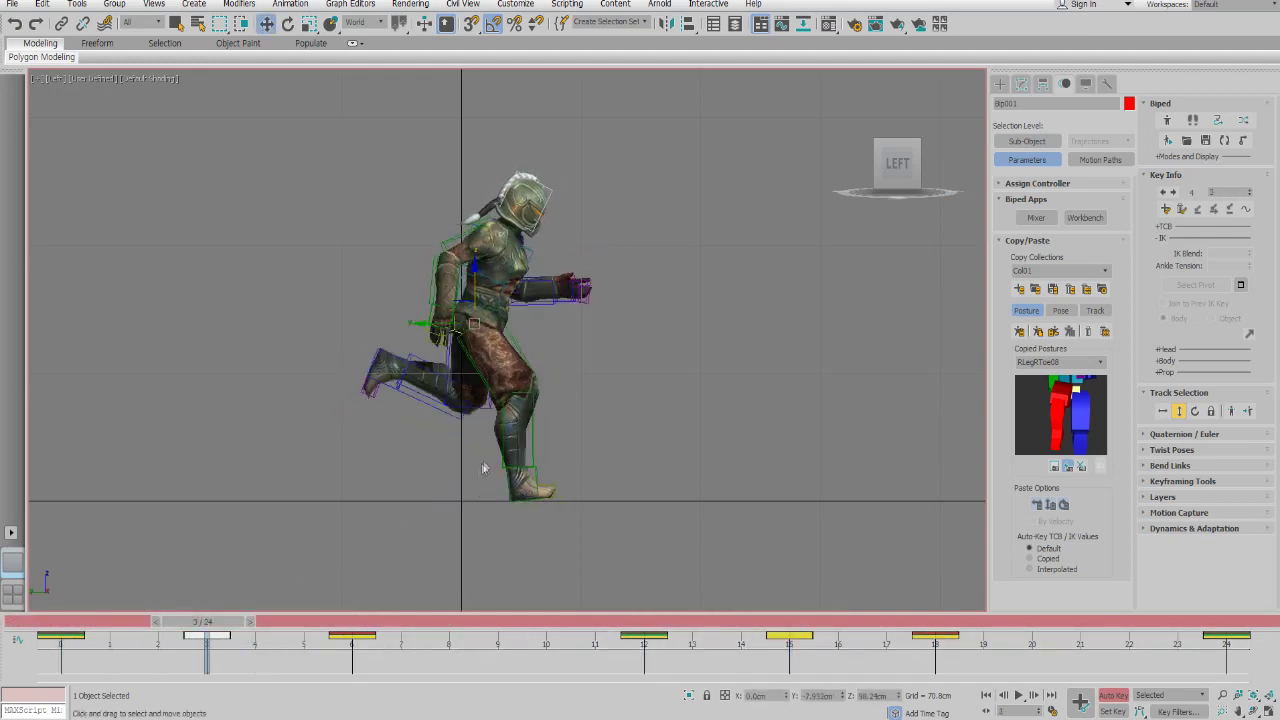
# - Move the body forward at frame 3 to a Y position of about -13.5 cm and match it at frame 15
pyautogui.moveTo(263, 354); pyautogui.dragTo(294, 322, button='middle')
pyautogui.moveTo(454, 290); pyautogui.dragTo(463, 292)
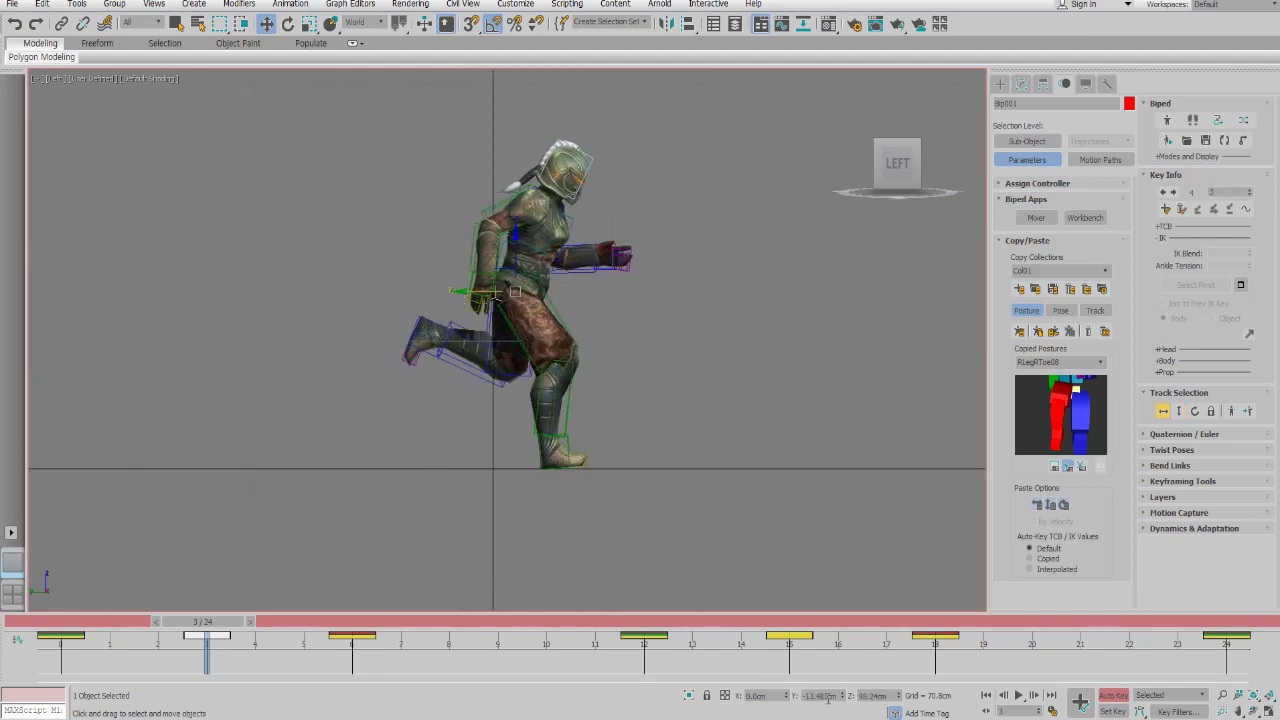
pyautogui.click(786, 620)
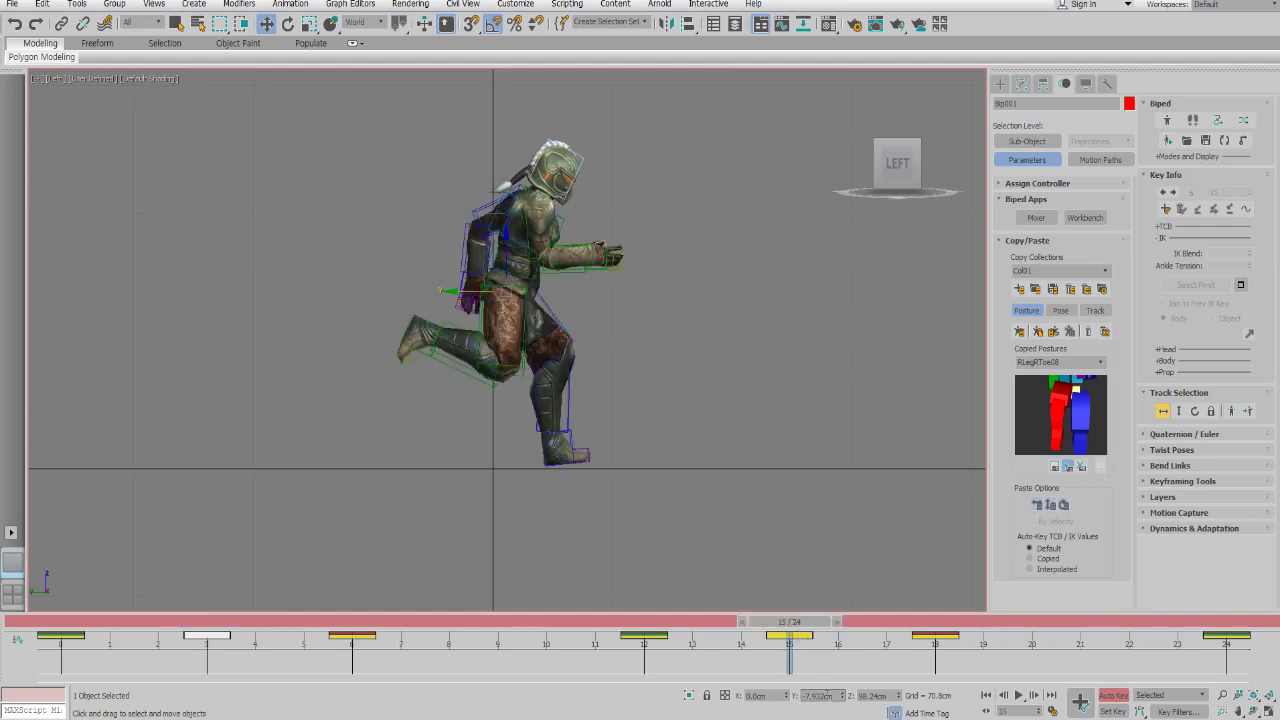
pyautogui.press('Return')
# - Play back the cycle and step through its frames to examine the body's forward and backward motion
pyautogui.moveTo(40, 620); pyautogui.dragTo(862, 646)
pyautogui.click(1018, 695)
pyautogui.moveTo(682, 424); pyautogui.dragTo(648, 449, button='middle')
pyautogui.press('/')
pyautogui.press('.')
pyautogui.press('.')
pyautogui.press('.')
pyautogui.press('.')
pyautogui.press('.')
pyautogui.press('.')
pyautogui.press('.')
pyautogui.press('.')
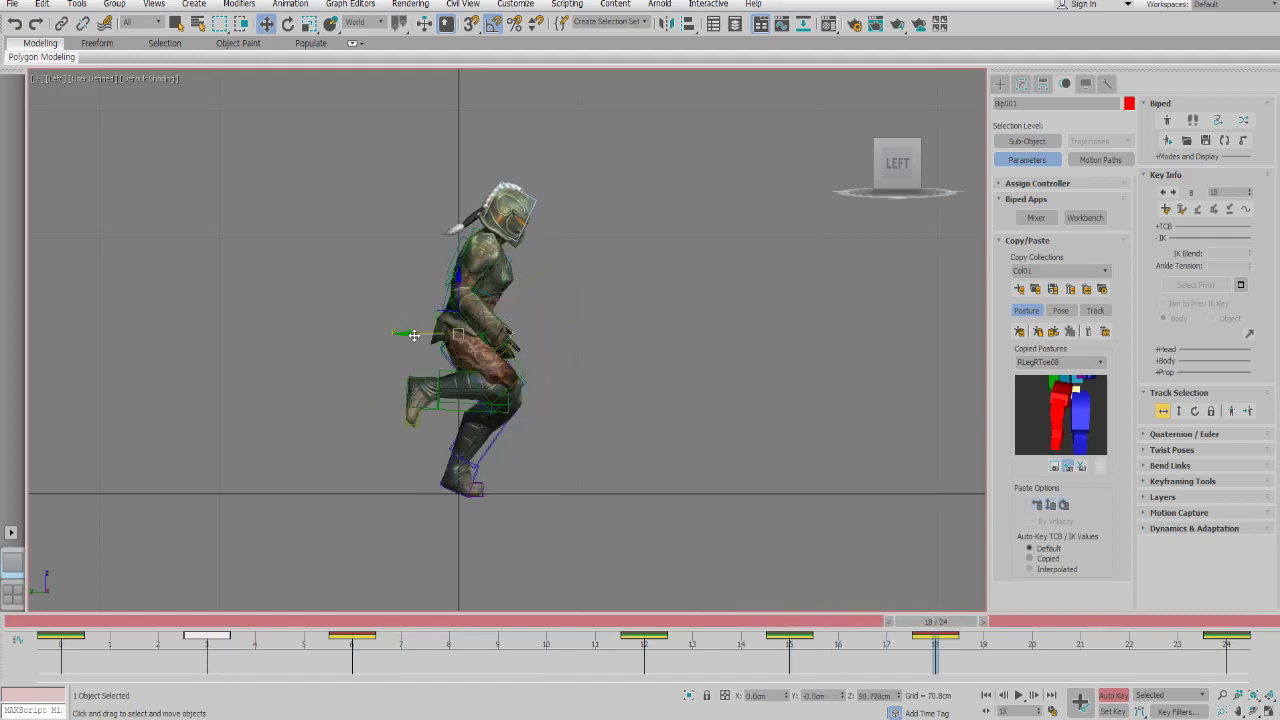
# - Move the body slightly forward at frame 18 and set the same Y position, -3.993 cm, at frame 6
pyautogui.moveTo(413, 334); pyautogui.dragTo(421, 333)
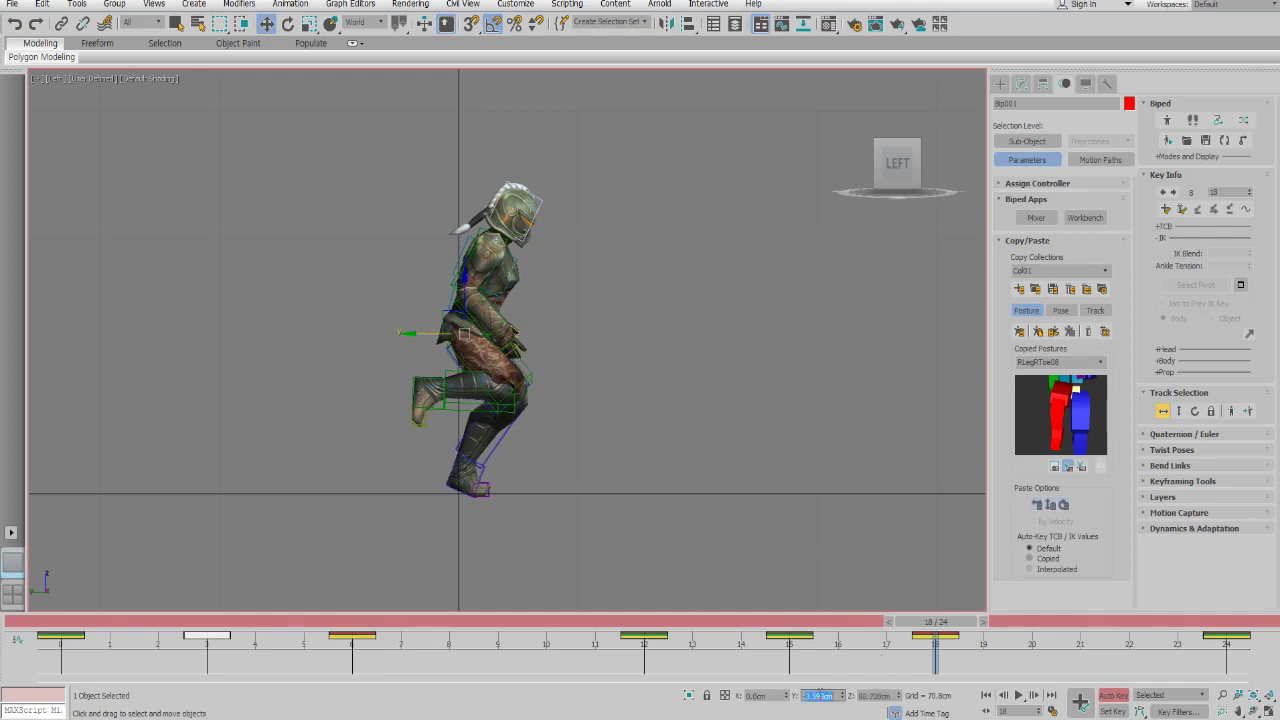
pyautogui.click(349, 621)
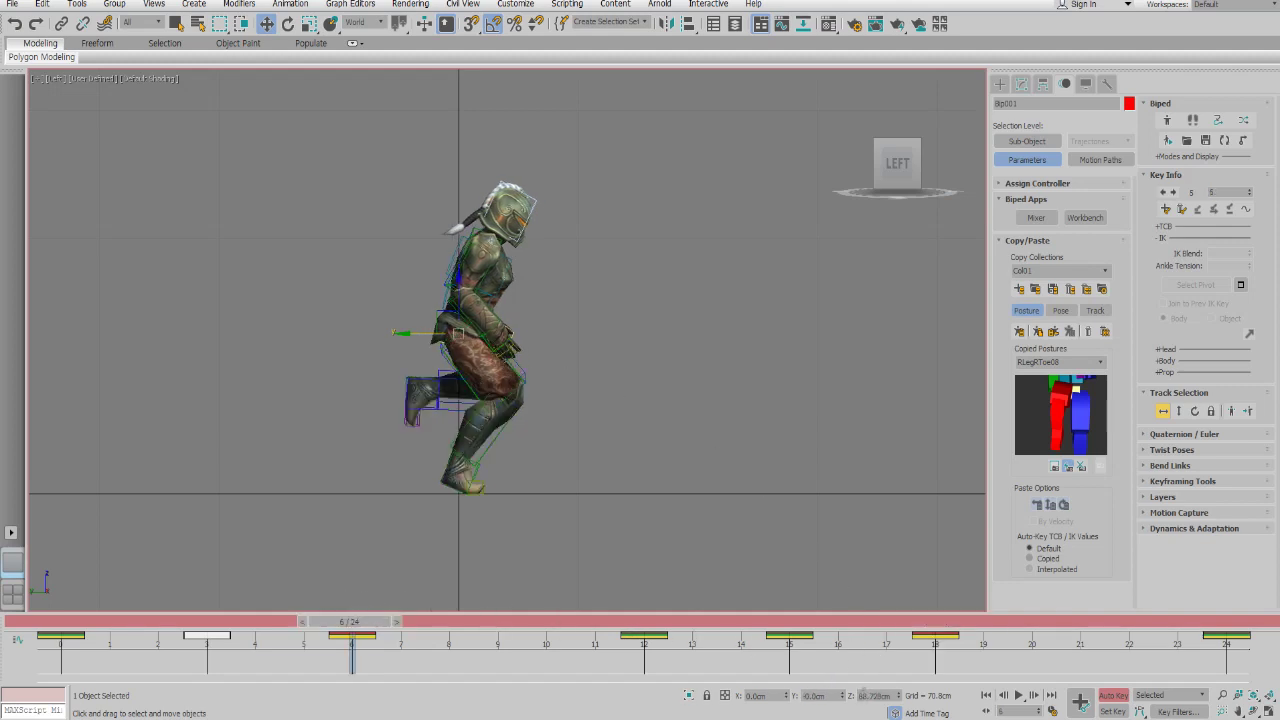
pyautogui.write('-3.993cm')
pyautogui.press('Return')
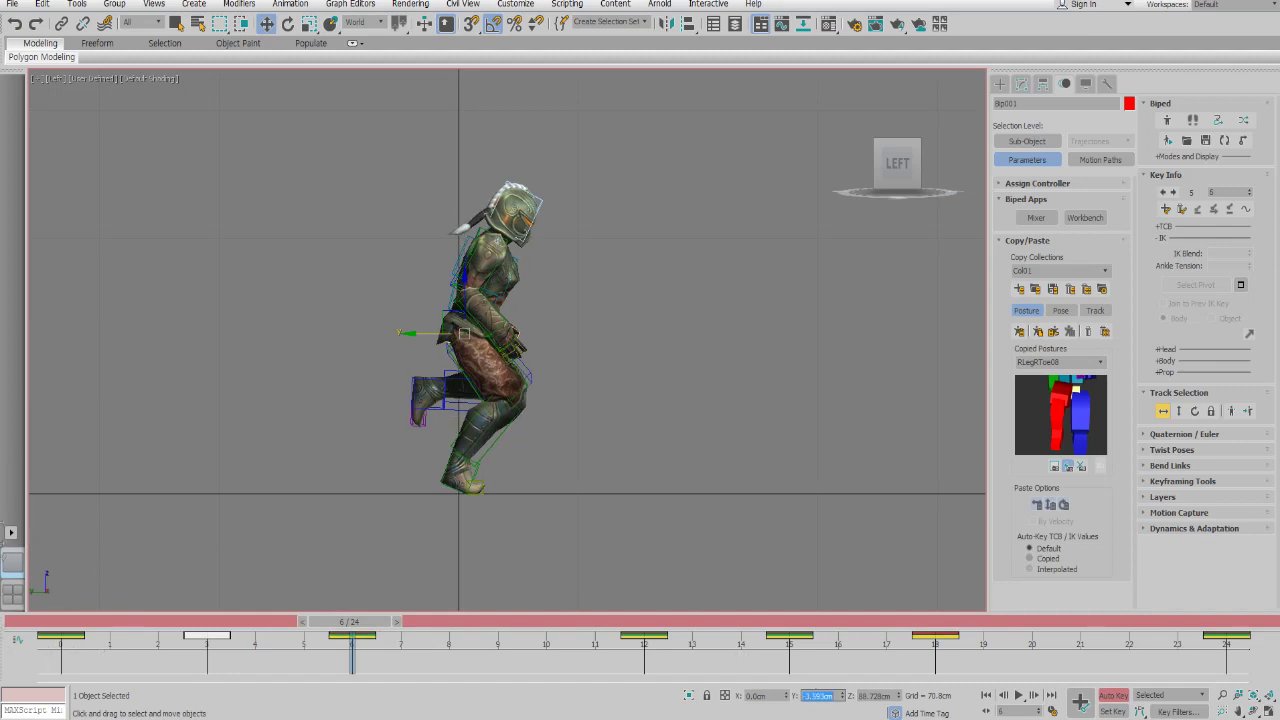
# - Scrub, play back and step through the cycle to examine the body's height over the planted foot
pyautogui.moveTo(87, 618); pyautogui.dragTo(1241, 621)
pyautogui.press('Home')
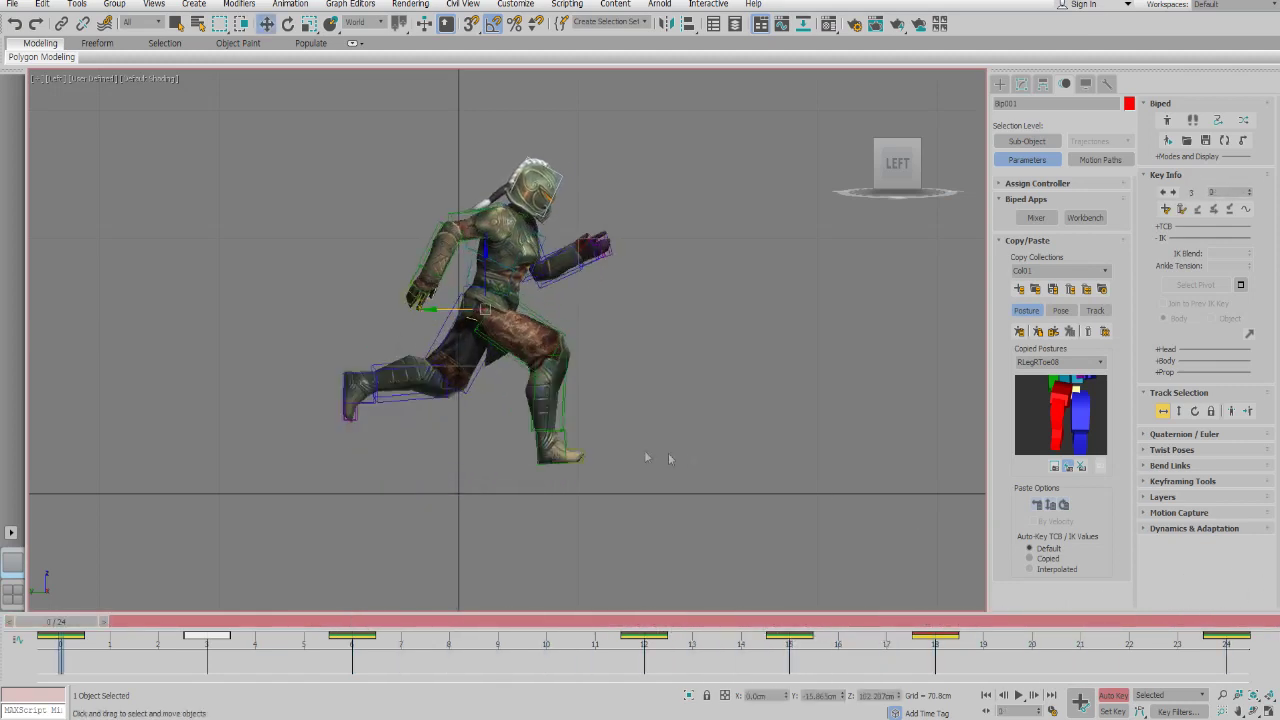
pyautogui.press('/')
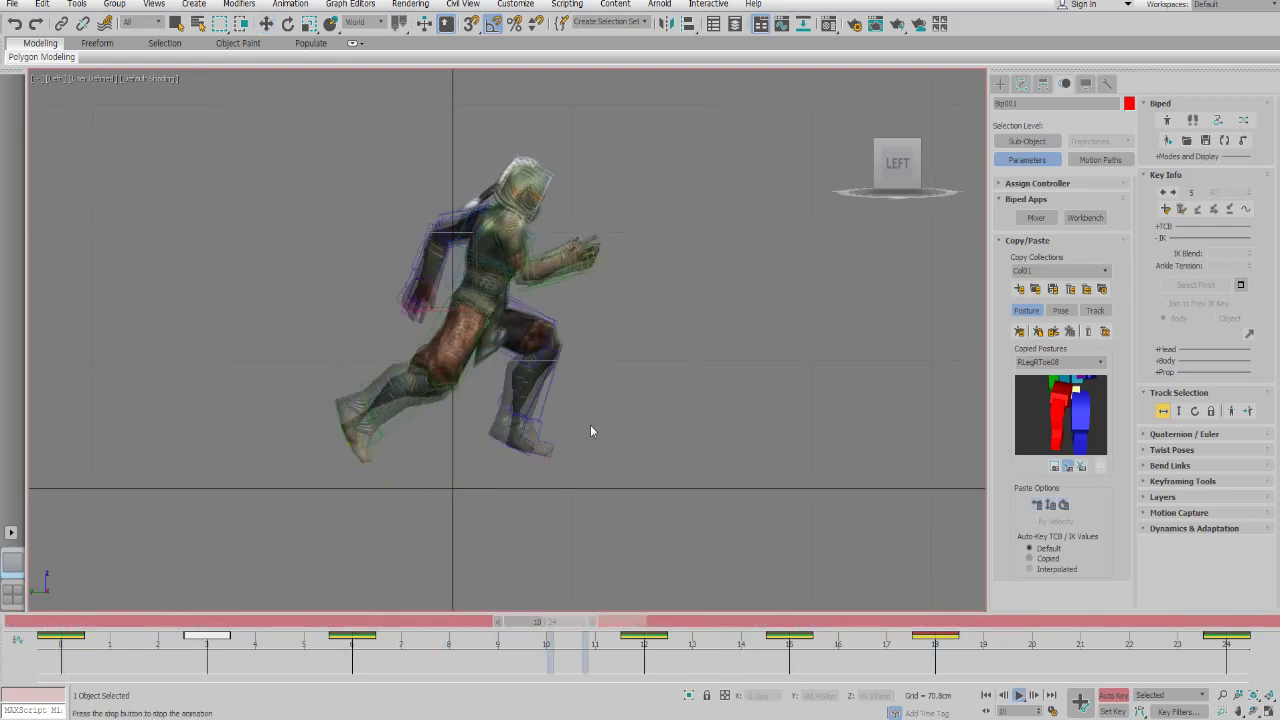
pyautogui.press('/')
pyautogui.press('.')
pyautogui.press('.')
pyautogui.press('.')
pyautogui.press('.')
pyautogui.press('.')
pyautogui.press('.')
pyautogui.press('.')
pyautogui.press('.')
pyautogui.press('.')
# - Raise the body at frame 18 to a height of about 90.7 cm and match that height at frame 6
pyautogui.moveTo(712, 623); pyautogui.dragTo(935, 622)
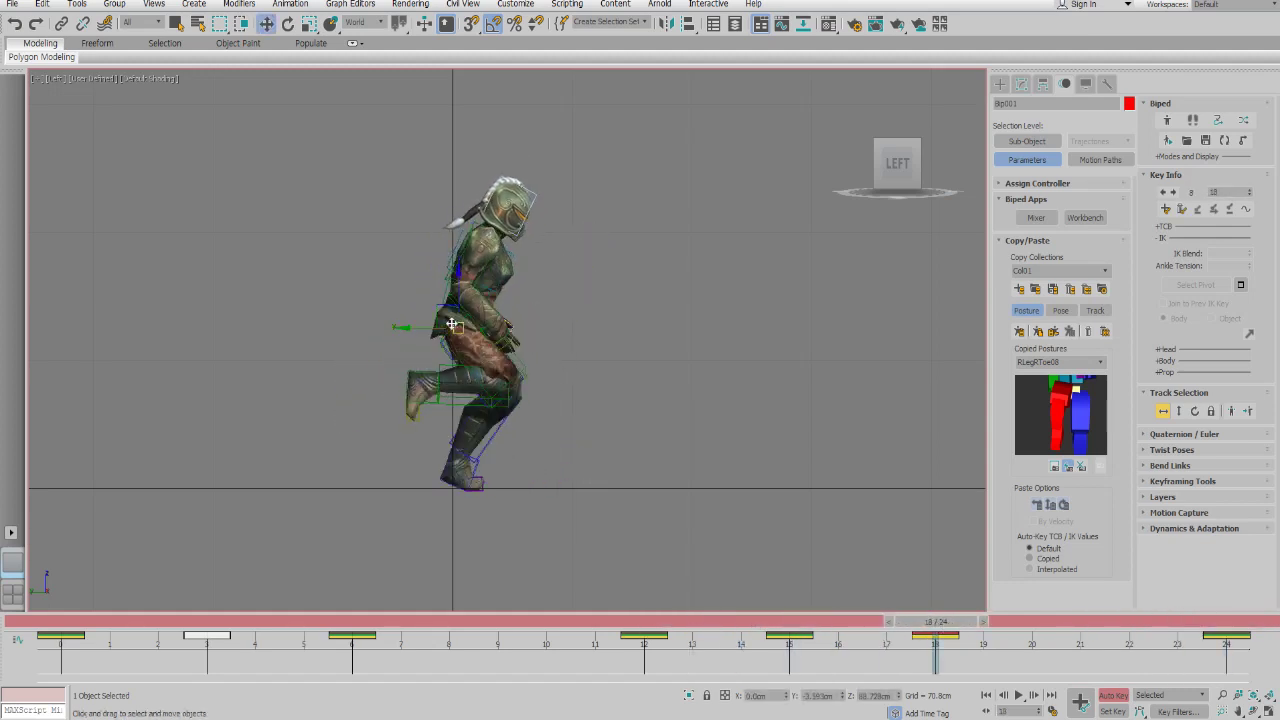
pyautogui.moveTo(459, 285); pyautogui.dragTo(459, 282)
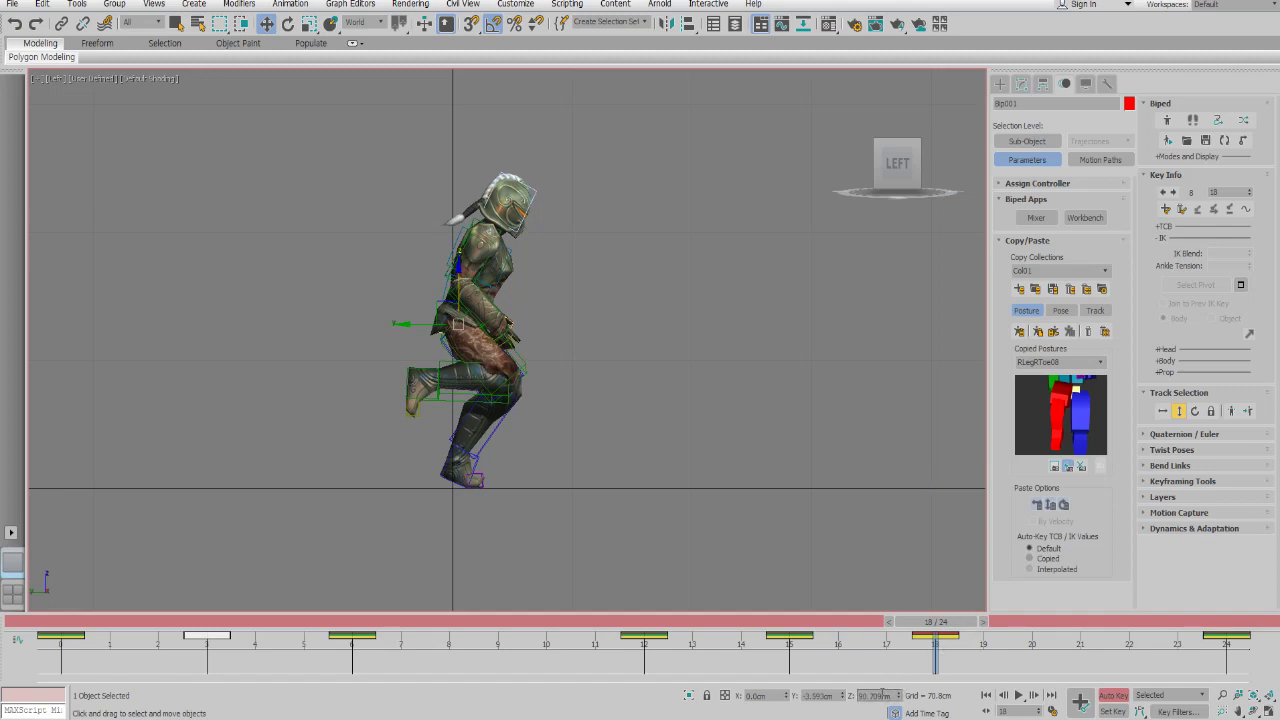
pyautogui.click(370, 624)
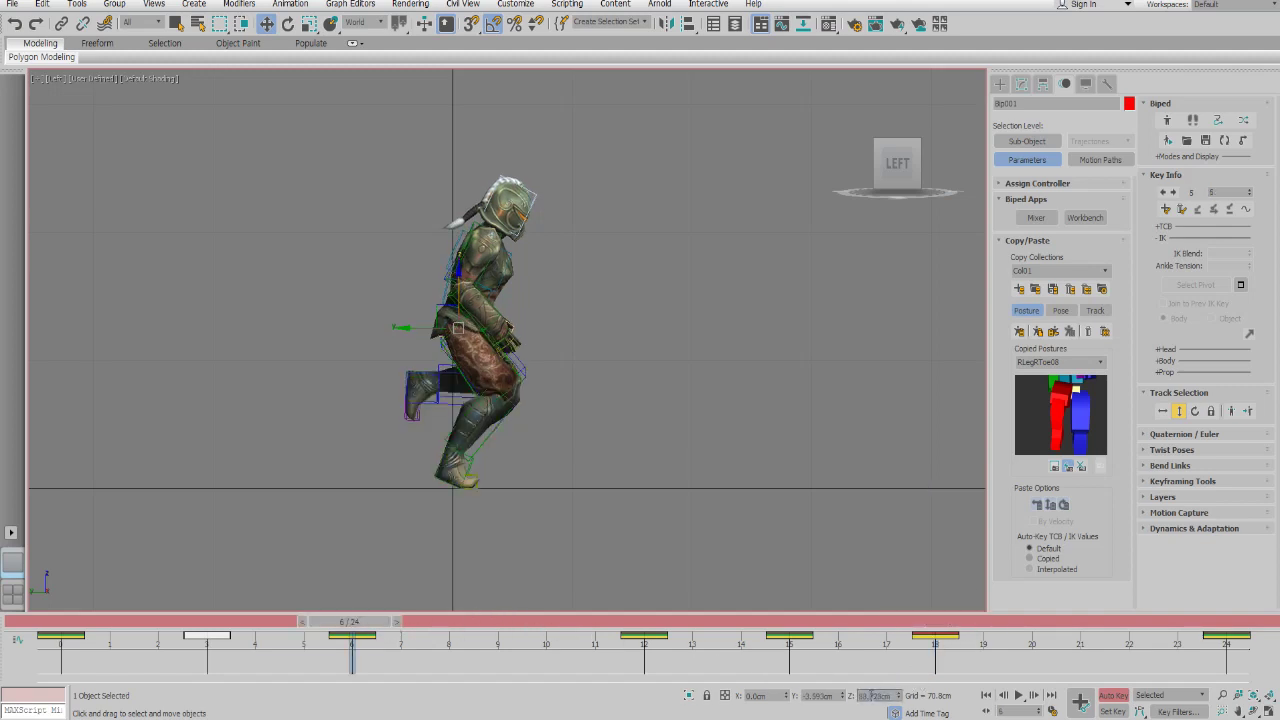
pyautogui.press('Return')
# - Play back the cycle and step frame by frame to frame 19 to examine the body bounce and foot contacts
pyautogui.moveTo(86, 616); pyautogui.dragTo(885, 605)
pyautogui.press('/')
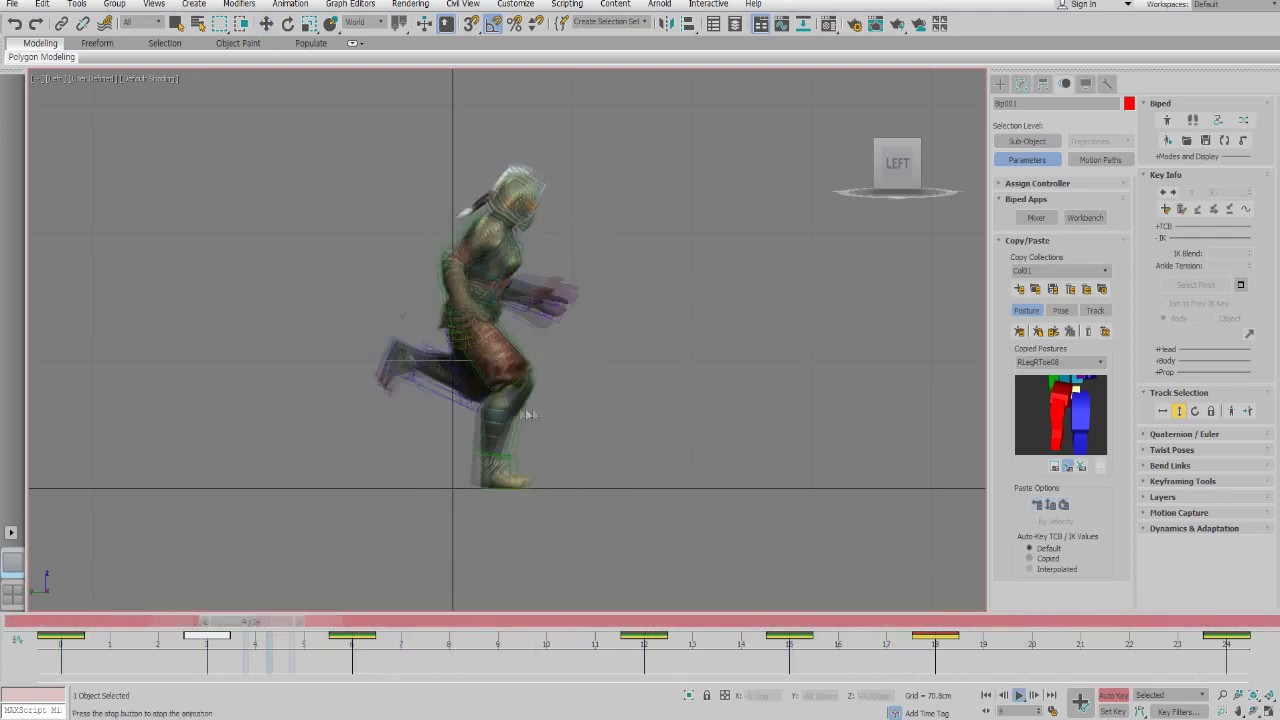
pyautogui.press('/')
pyautogui.press('.')
pyautogui.press('.')
pyautogui.press('.')
pyautogui.press('.')
pyautogui.press('.')
pyautogui.press('.')
pyautogui.press('.')
pyautogui.press('.')
pyautogui.press('.')
pyautogui.press('.')
pyautogui.press('.')
pyautogui.press('.')
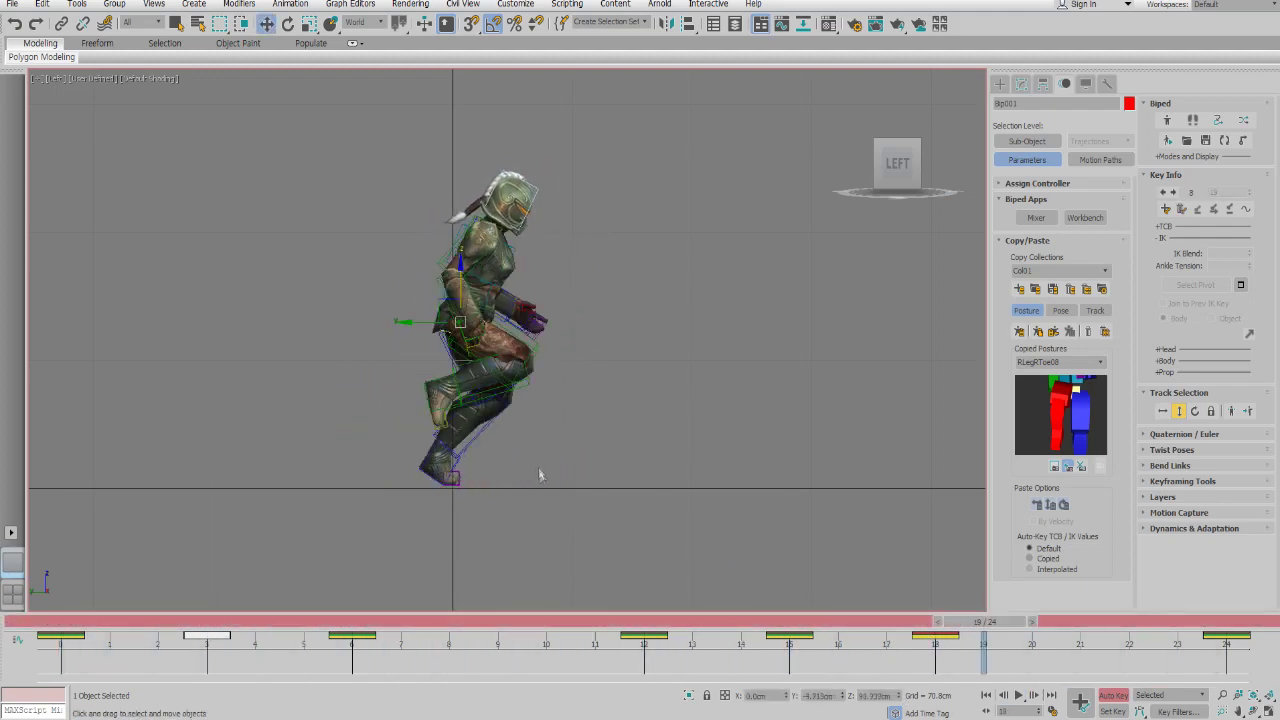
# - Move the right foot slightly forward and down and tilt its toes up at frame 24, and copy that key to frame 0
pyautogui.click(550, 439)
pyautogui.moveTo(668, 623); pyautogui.dragTo(1226, 630)
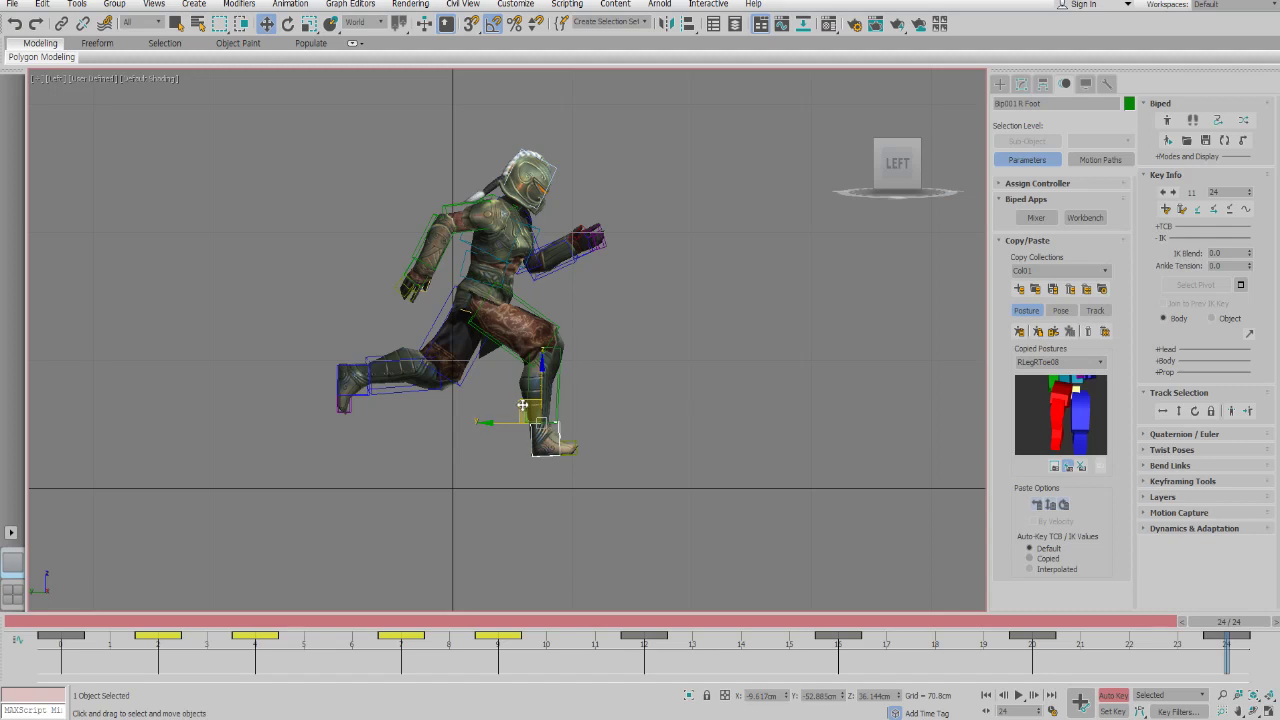
pyautogui.moveTo(522, 405); pyautogui.dragTo(535, 411)
pyautogui.press('e')
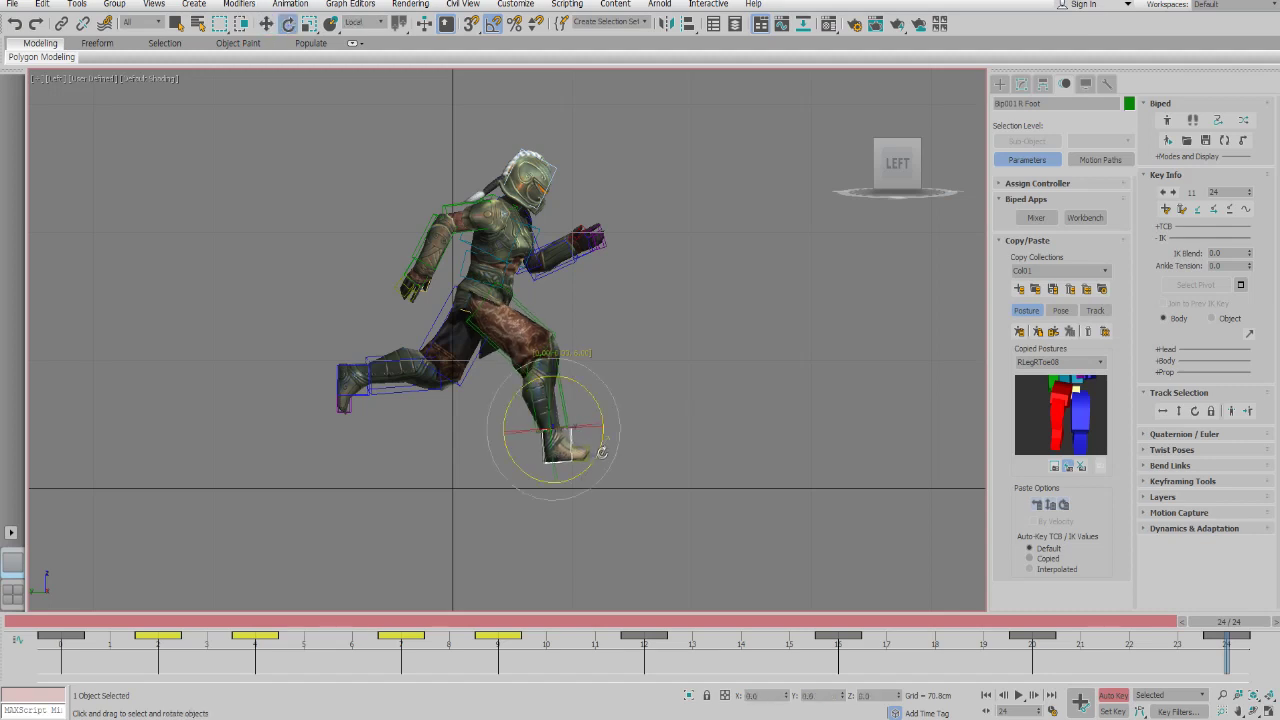
pyautogui.keyDown('shift'); pyautogui.moveTo(1177, 624); pyautogui.dragTo(12, 622); pyautogui.keyUp('shift')
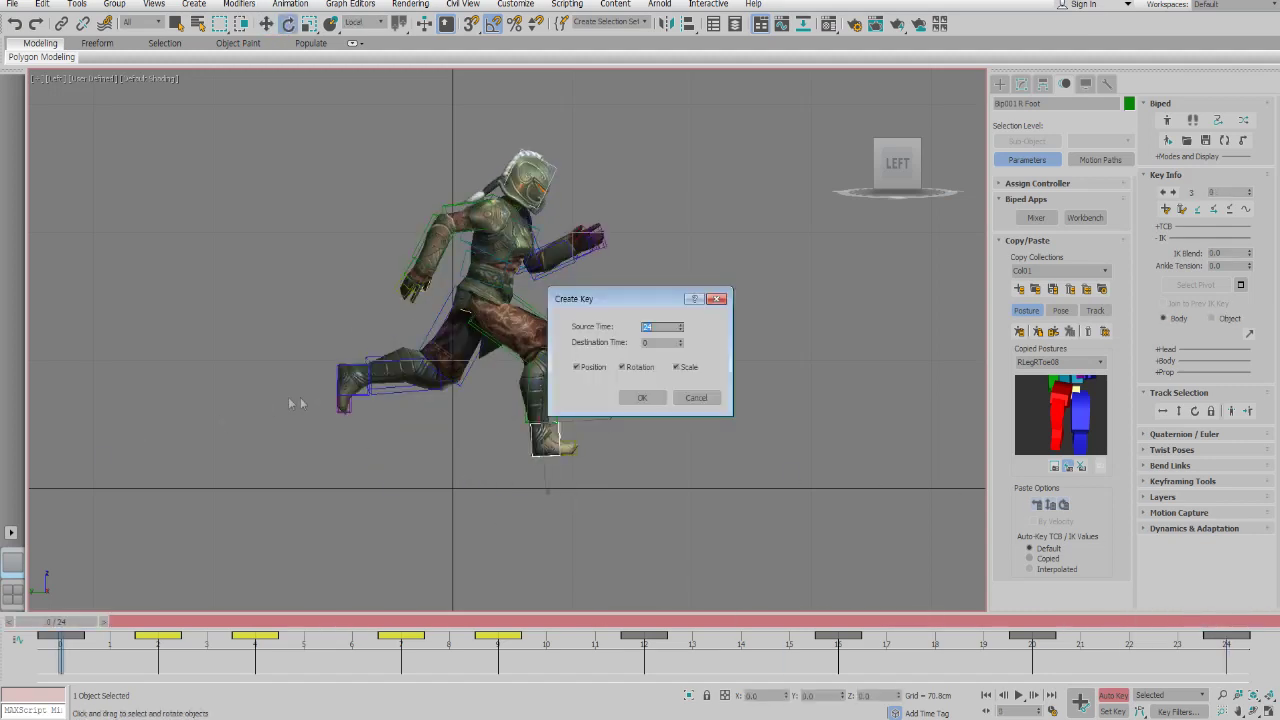
pyautogui.click(643, 398)
# - Play back and step through the cycle to examine the right foot's landing and ground contact
pyautogui.press('/')
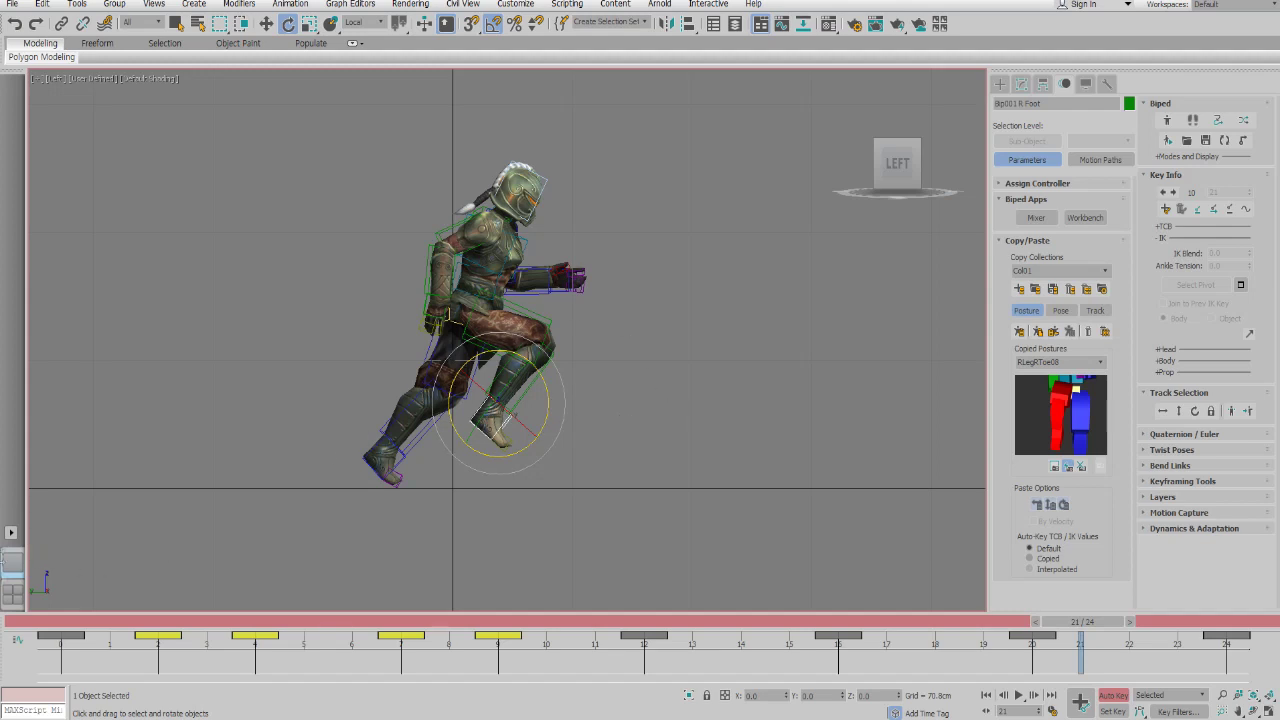
pyautogui.click(57, 624)
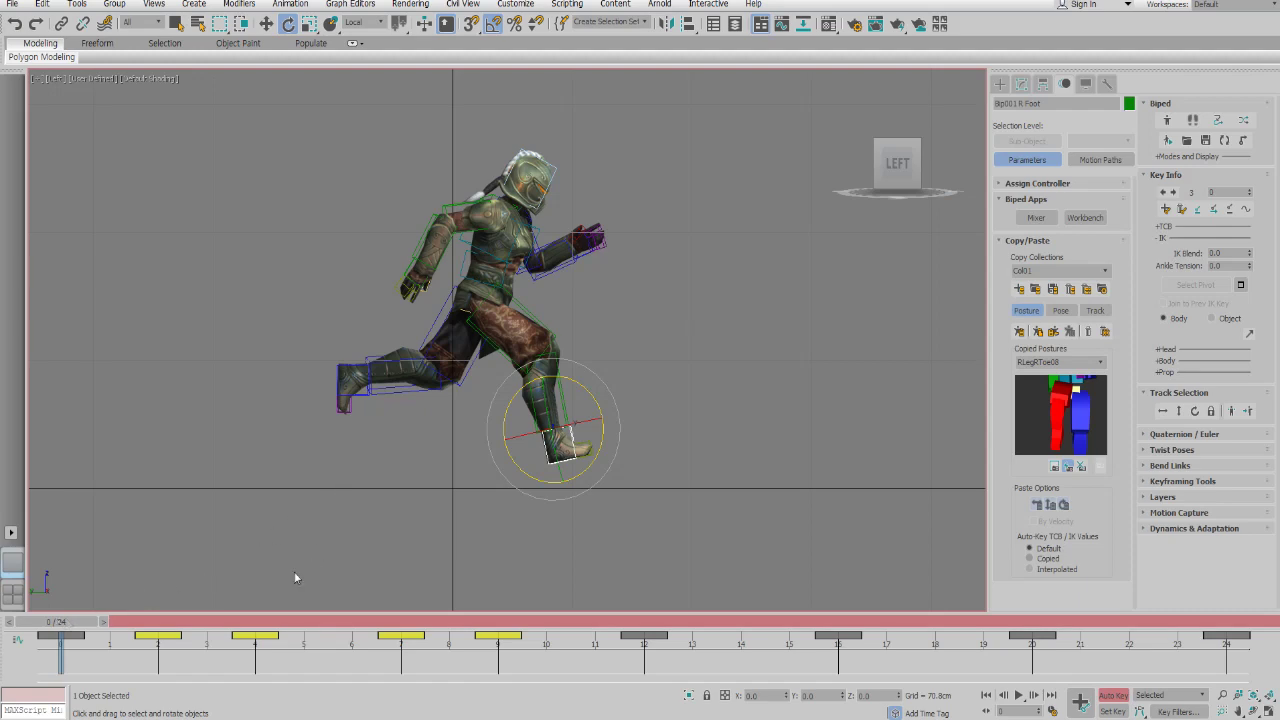
pyautogui.moveTo(673, 340); pyautogui.dragTo(648, 356, button='middle')
pyautogui.press('/')
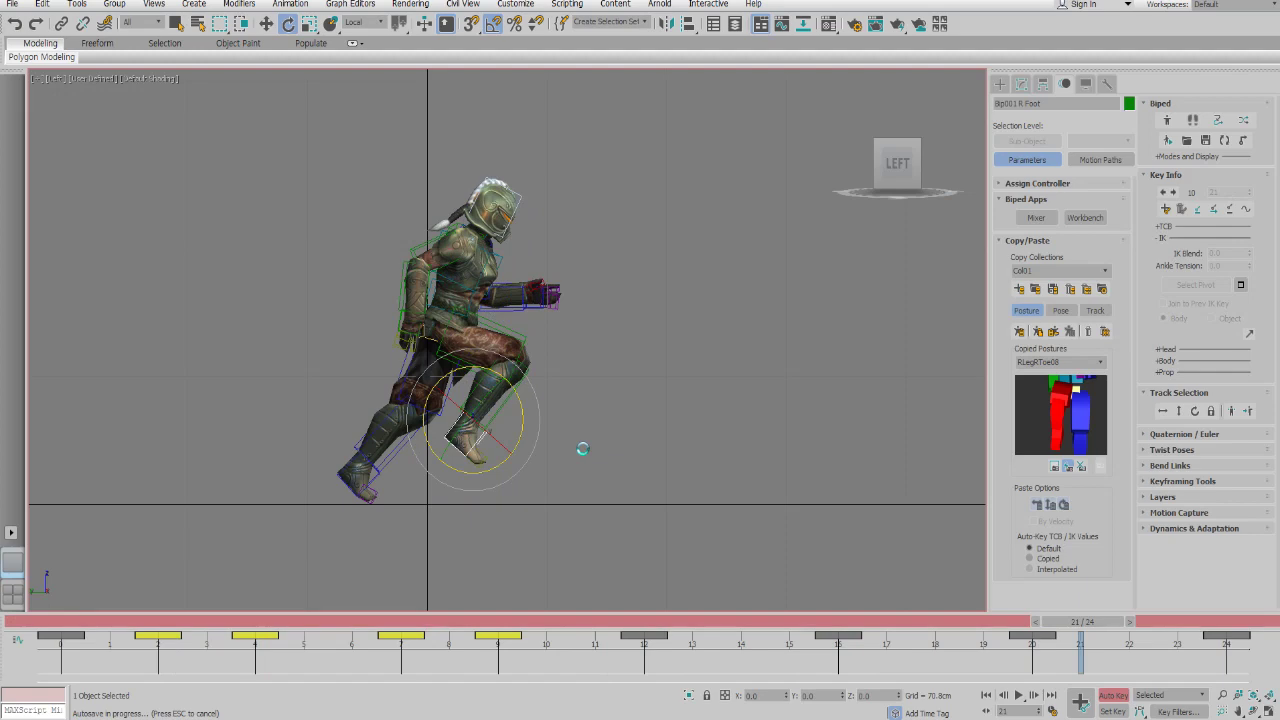
pyautogui.moveTo(84, 625); pyautogui.dragTo(1240, 588)
pyautogui.press('e')
pyautogui.press('.')
pyautogui.press('.')
pyautogui.press('.')
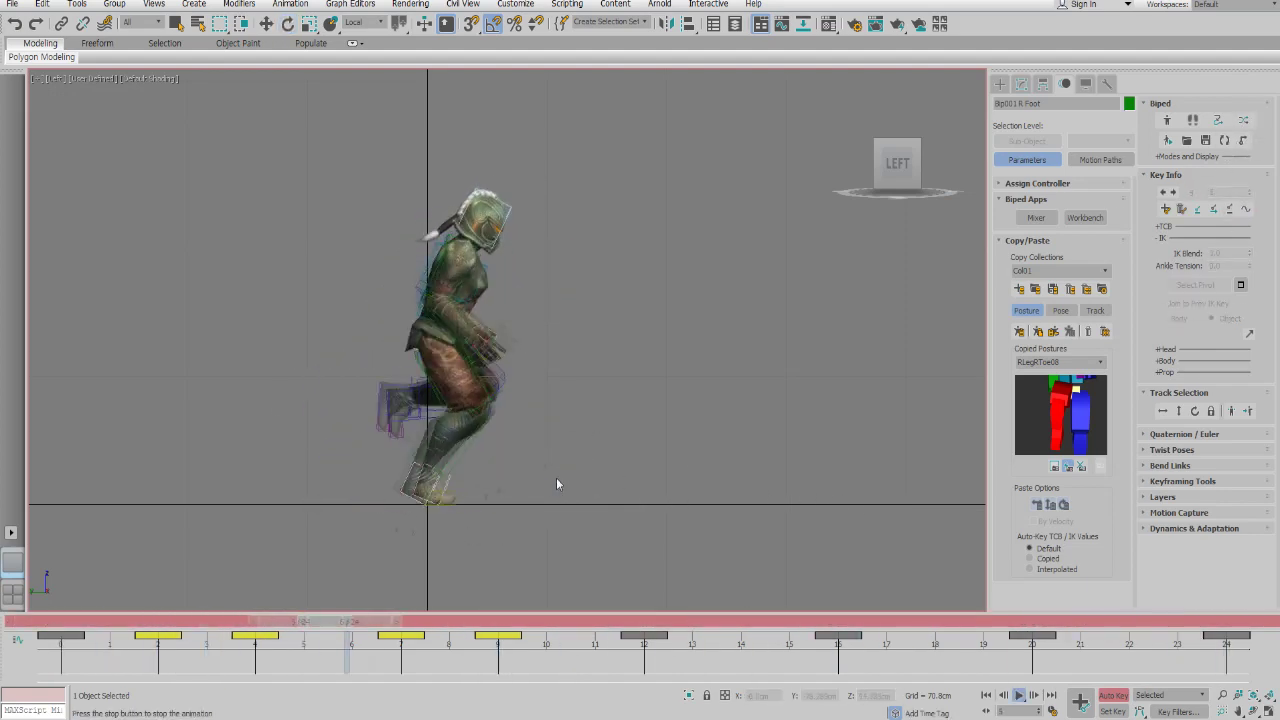
pyautogui.press('/')
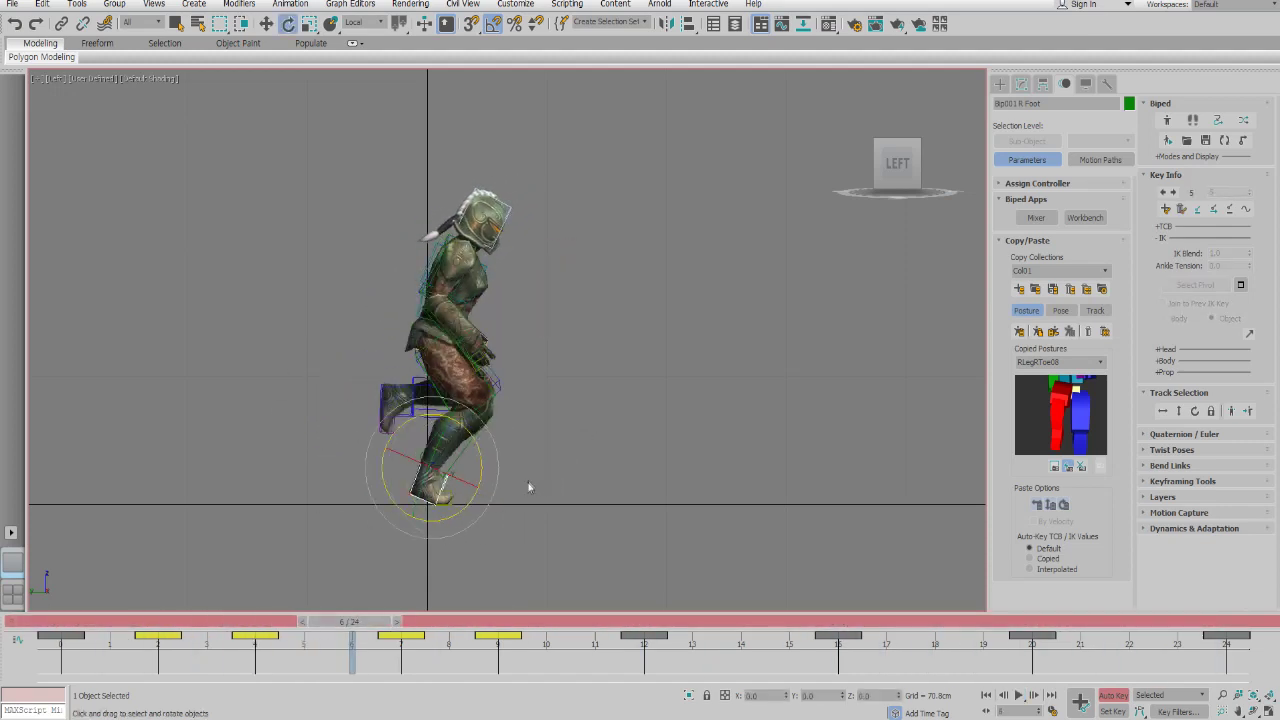
# - Adjust the right foot's position slightly at frame 10 to key its push-off pose
pyautogui.press('.')
pyautogui.press('.')
pyautogui.press('.')
pyautogui.press('w')
pyautogui.moveTo(376, 443); pyautogui.dragTo(381, 442)
pyautogui.press('.')
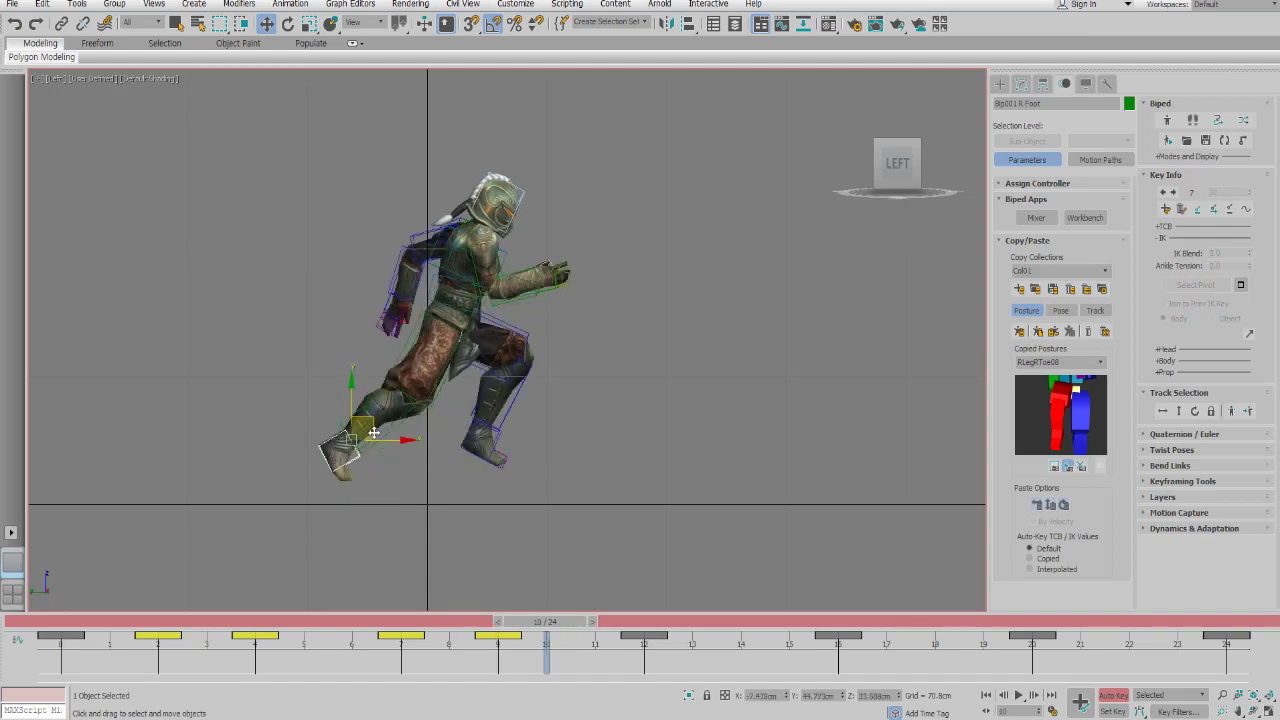
pyautogui.click(373, 433)
pyautogui.click(377, 430)
pyautogui.moveTo(368, 425); pyautogui.dragTo(370, 425)
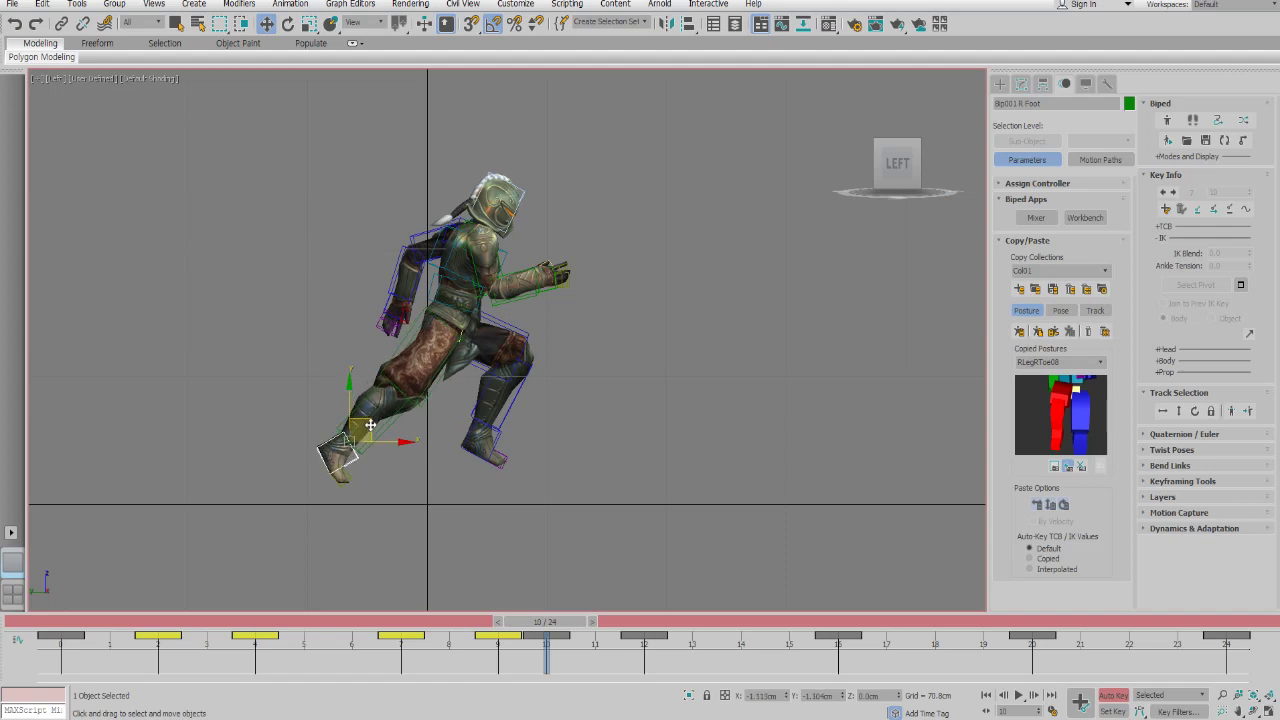
# - Rotate the right toe by about -12 degrees at frame 10 and check the neighbouring frames
pyautogui.click(343, 477)
pyautogui.press('e')
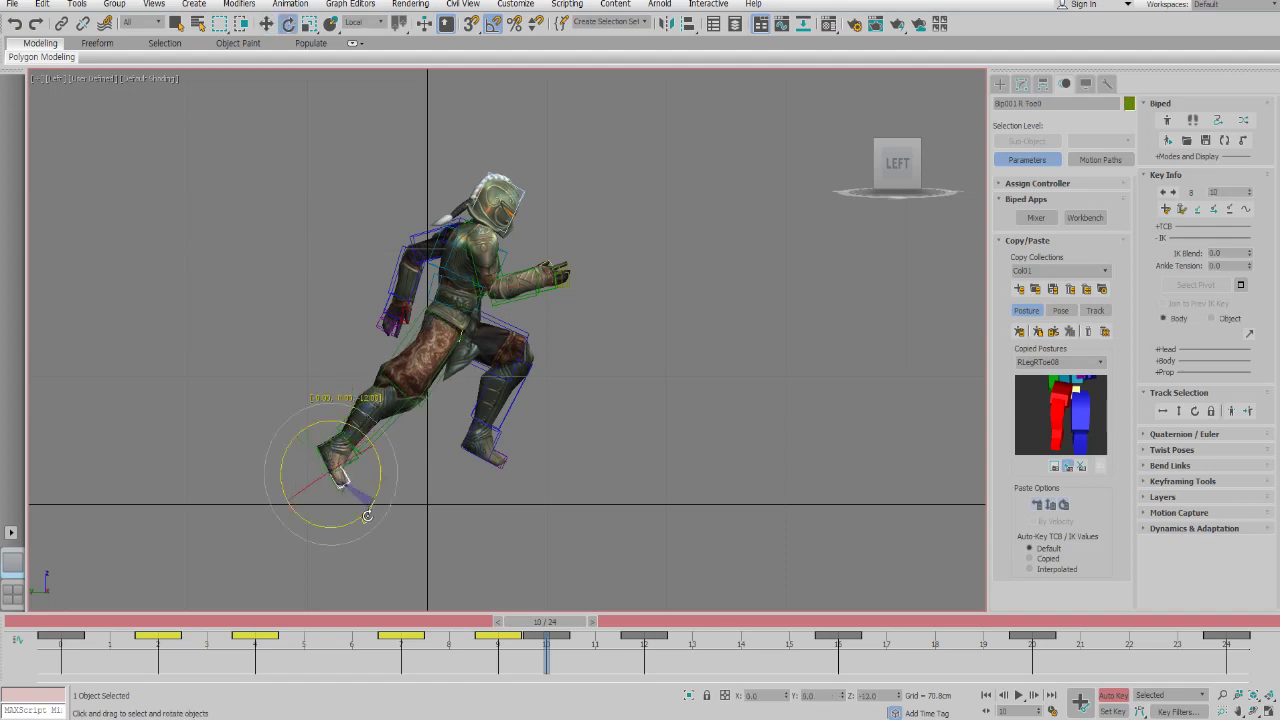
pyautogui.press(',')
pyautogui.press('.')
pyautogui.press('.')
pyautogui.press('w')
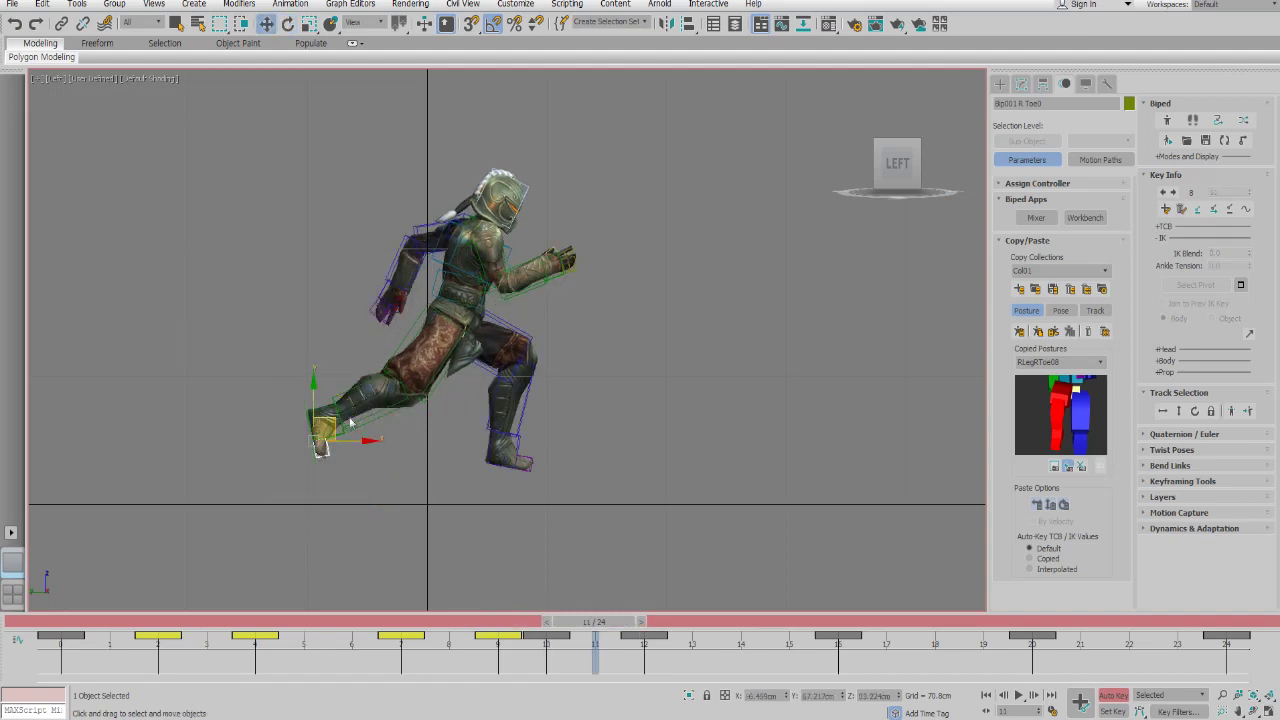
# - Check the right foot's swing from frame 11 onward and rotate the foot by about -3 degrees at frame 16
pyautogui.press('.')
pyautogui.press('.')
pyautogui.press('.')
pyautogui.press('.')
pyautogui.press('.')
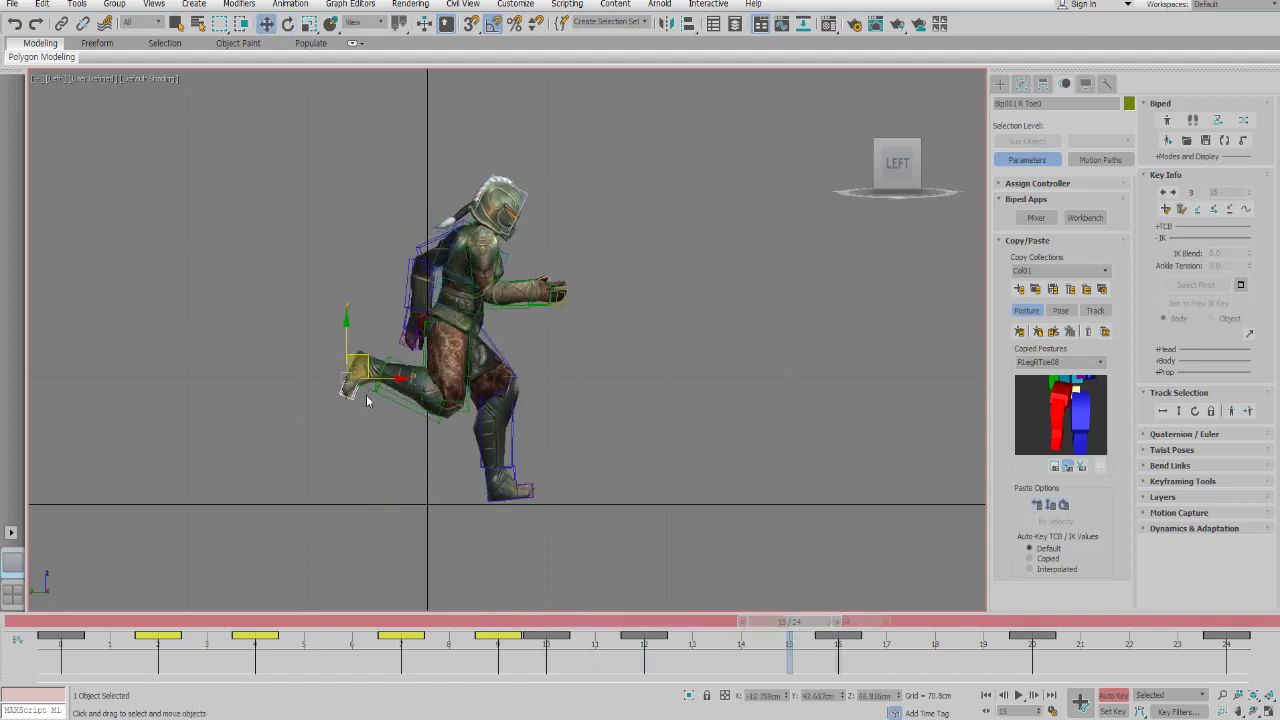
pyautogui.press(',')
pyautogui.press(',')
pyautogui.press(',')
pyautogui.press(',')
pyautogui.press('e')
pyautogui.press('.')
pyautogui.press('.')
pyautogui.press('.')
pyautogui.press('.')
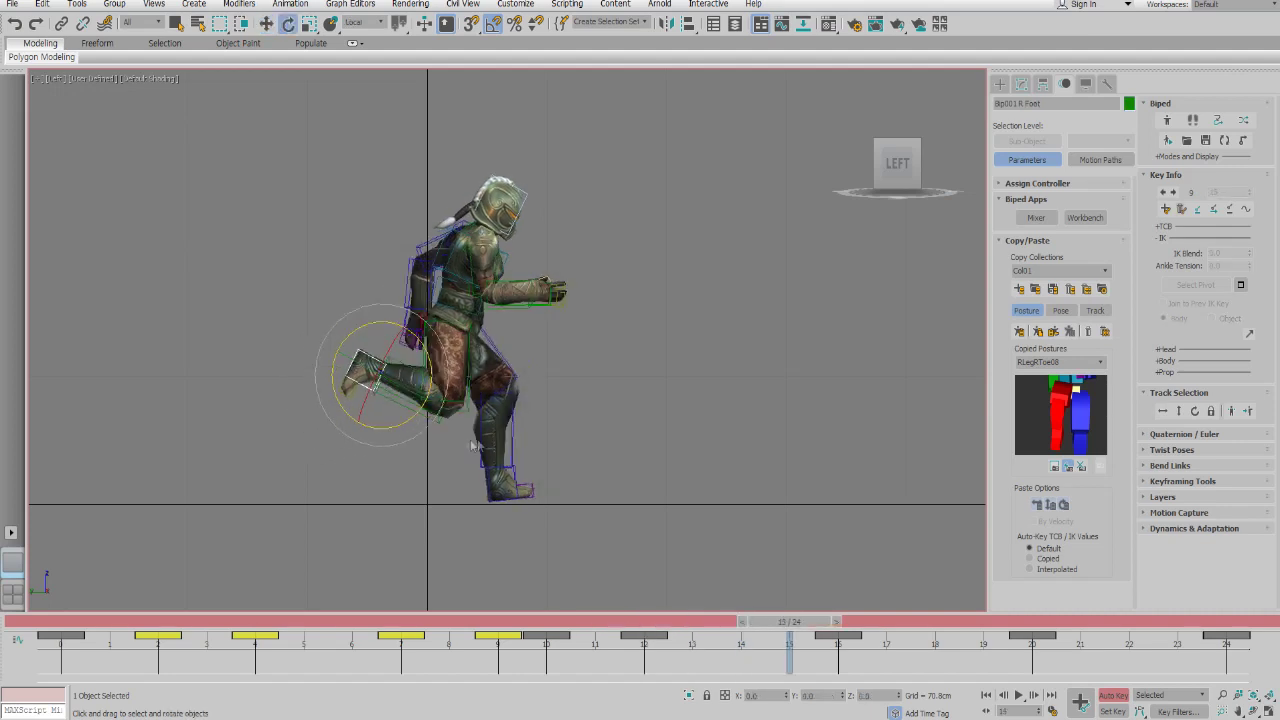
pyautogui.moveTo(422, 420); pyautogui.dragTo(417, 424)
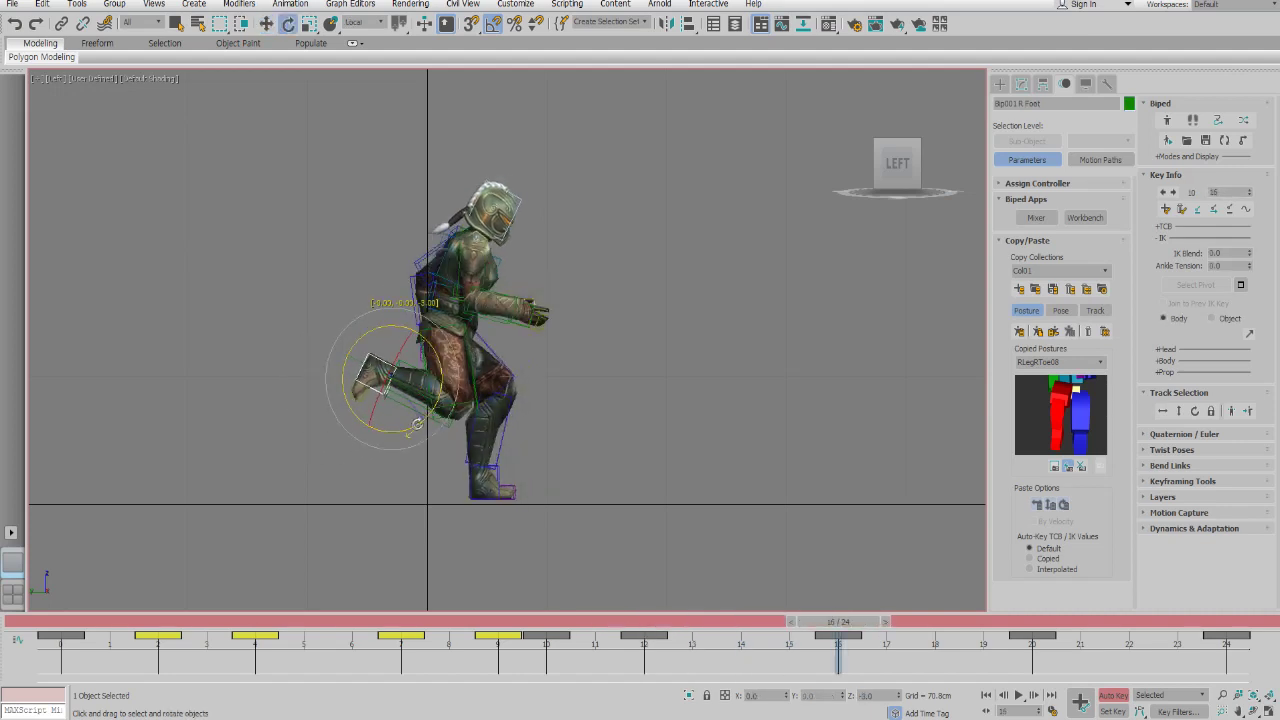
# - Rotate the right foot by about -18 degrees at frame 20 and play back the cycle
pyautogui.press('.')
pyautogui.press('.')
pyautogui.press('.')
pyautogui.press('.')
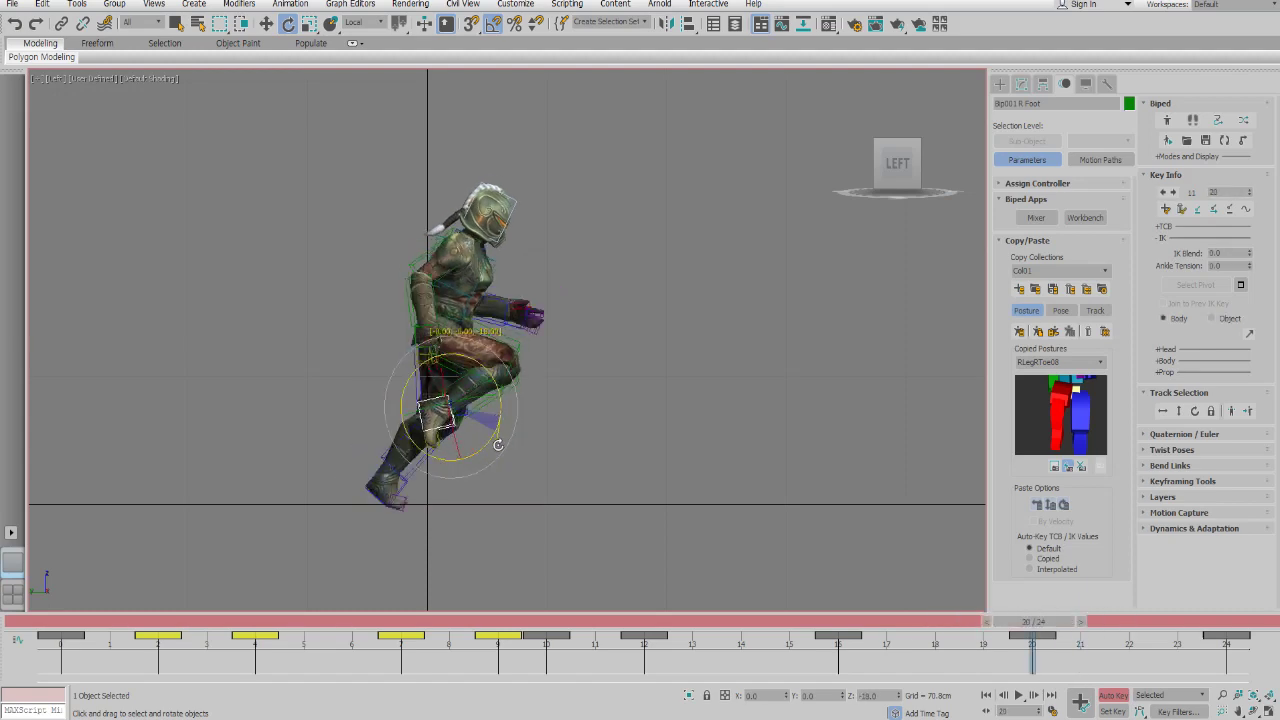
pyautogui.press('/')
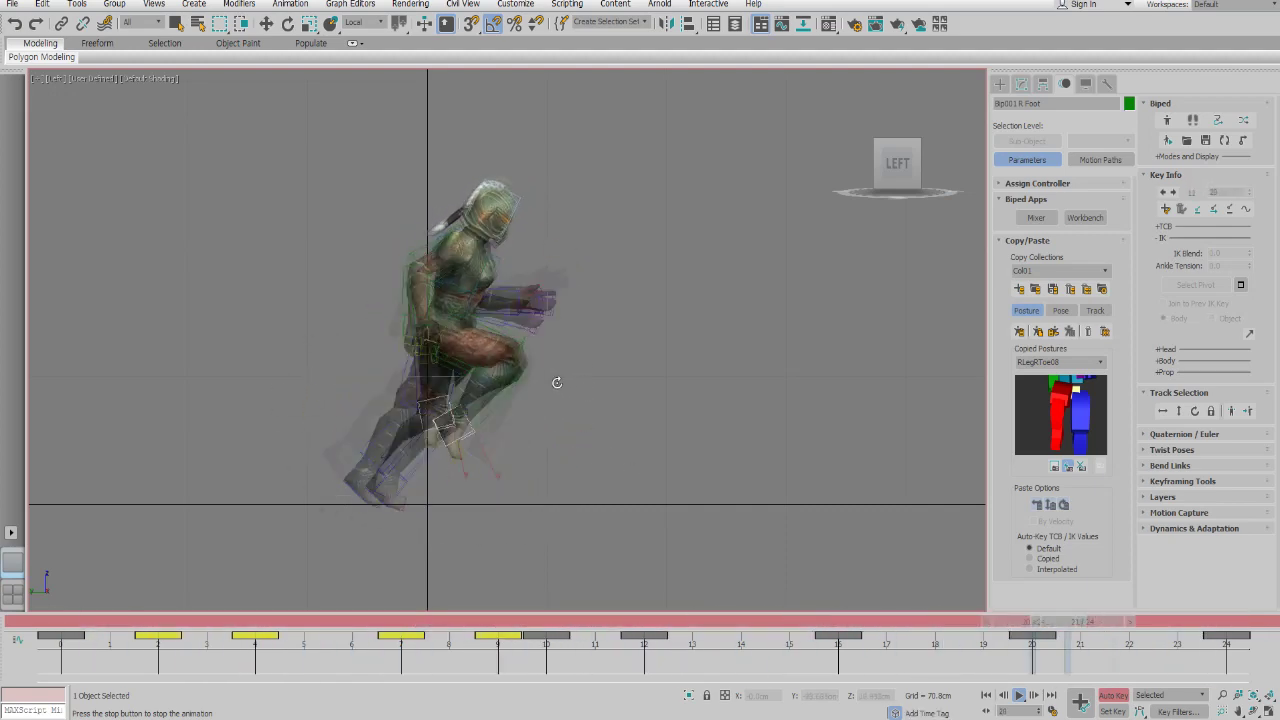
pyautogui.press('/')
# - Refine the right foot's rotation at frames 7 and 9 and play back the push-off
pyautogui.press(',')
pyautogui.press(',')
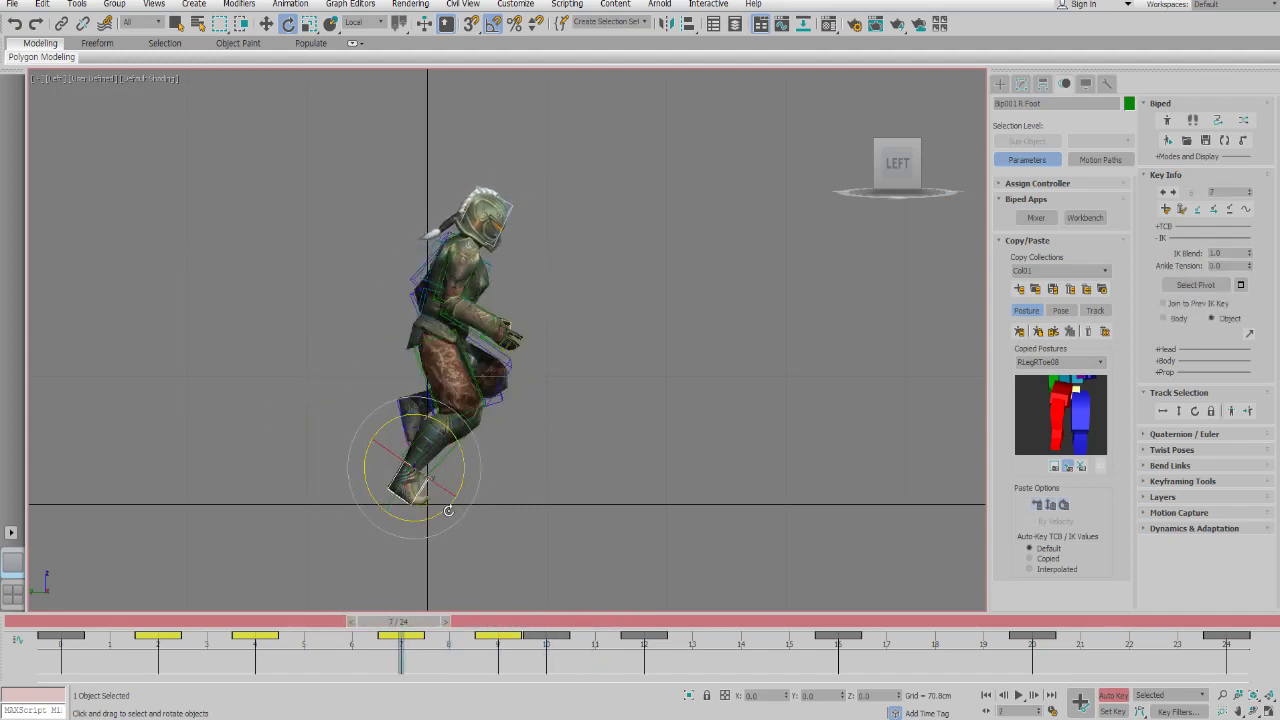
pyautogui.moveTo(449, 511); pyautogui.dragTo(464, 492)
pyautogui.press('.')
pyautogui.press('.')
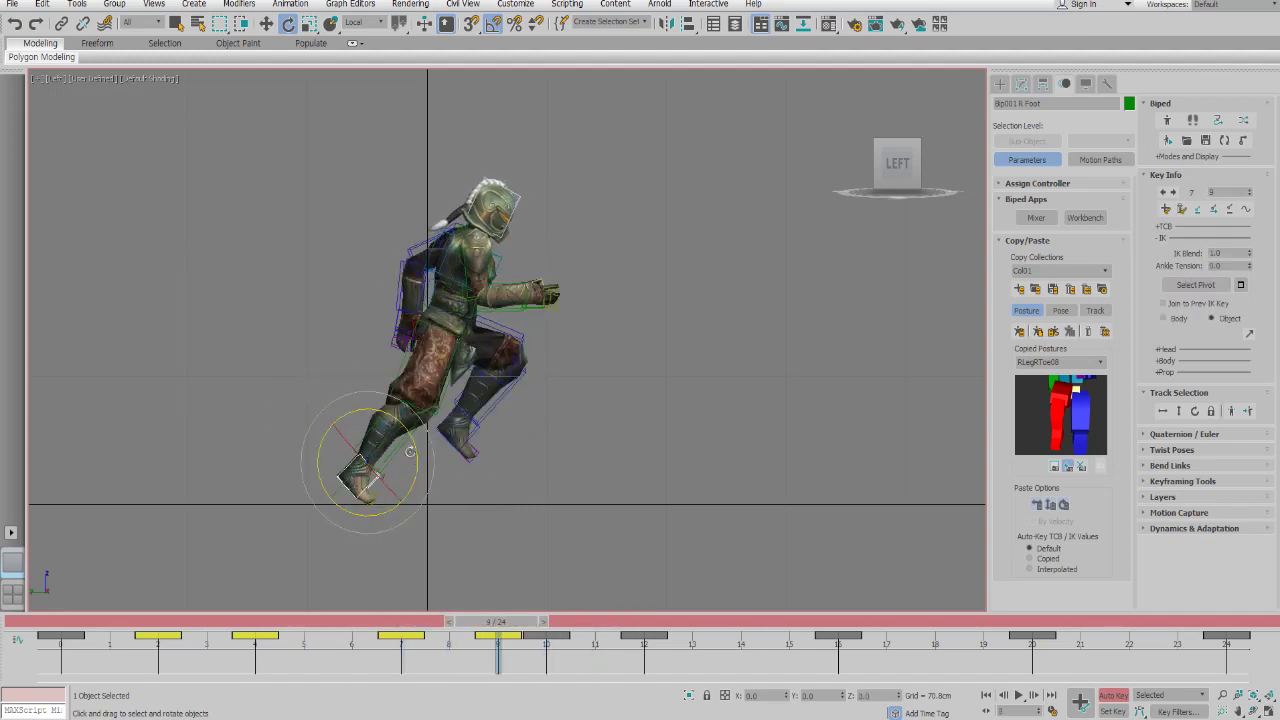
pyautogui.moveTo(401, 452); pyautogui.dragTo(417, 477)
pyautogui.press('.')
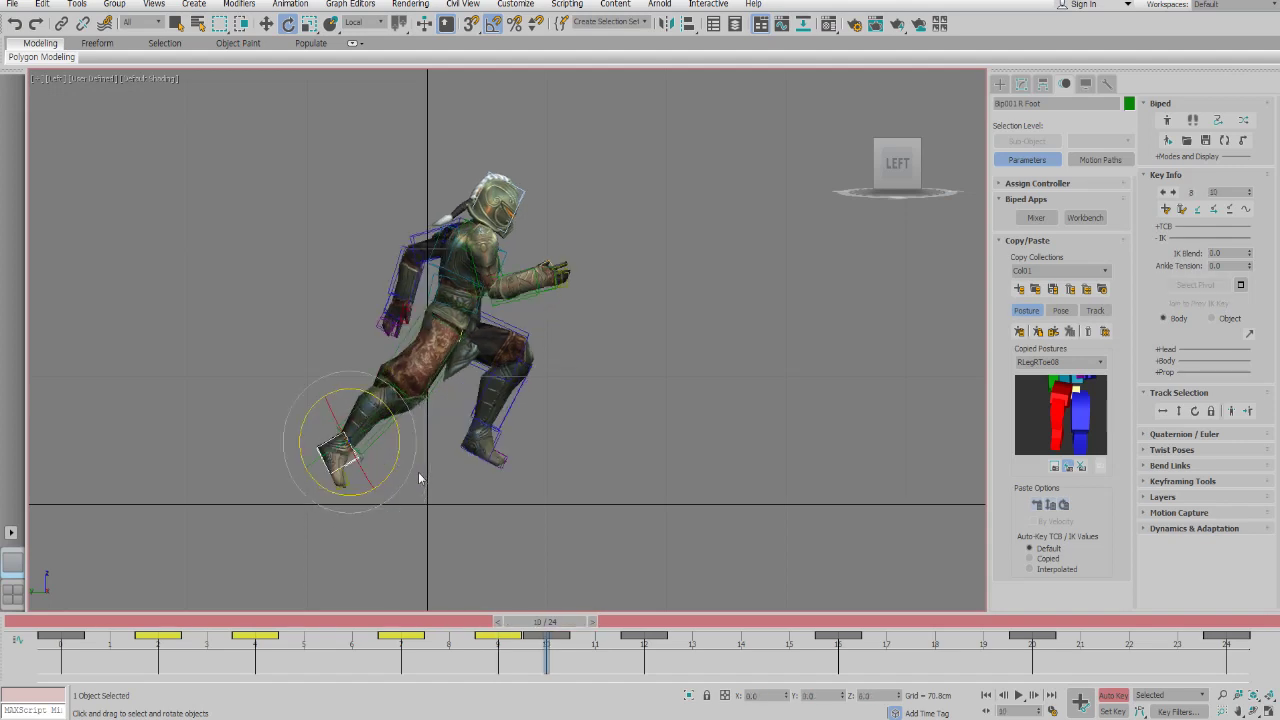
pyautogui.press('/')
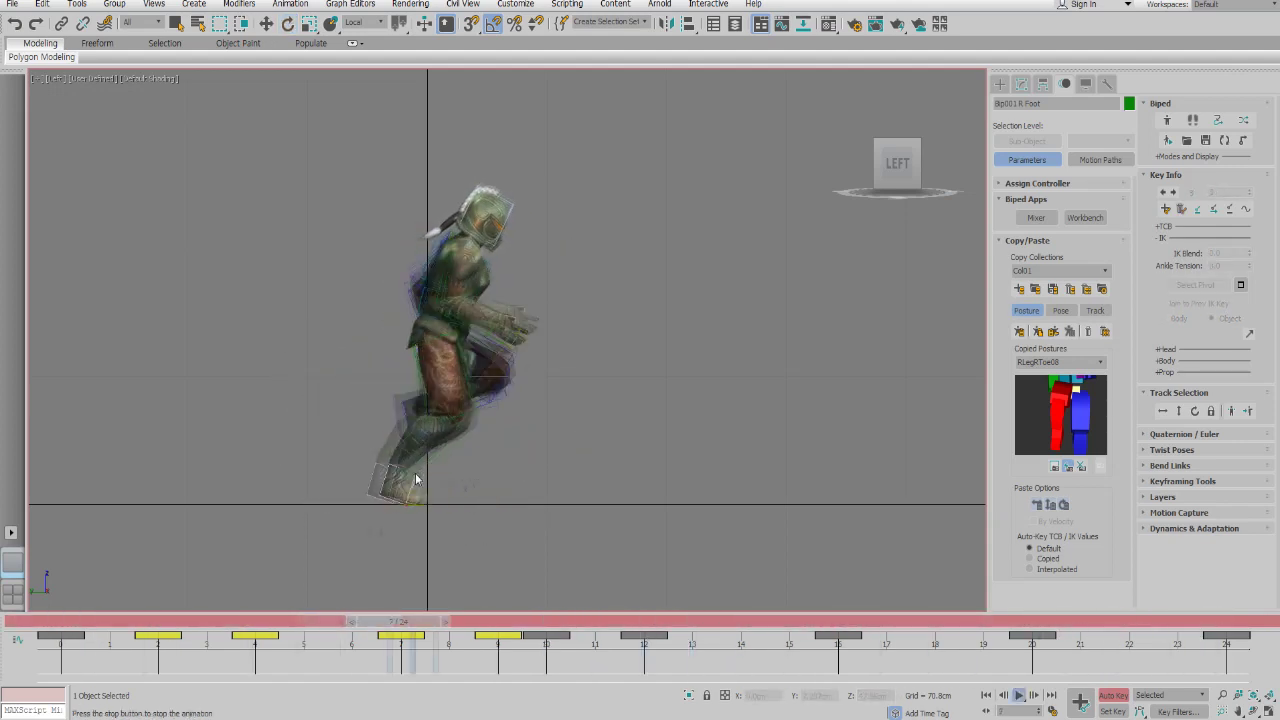
pyautogui.press('/')
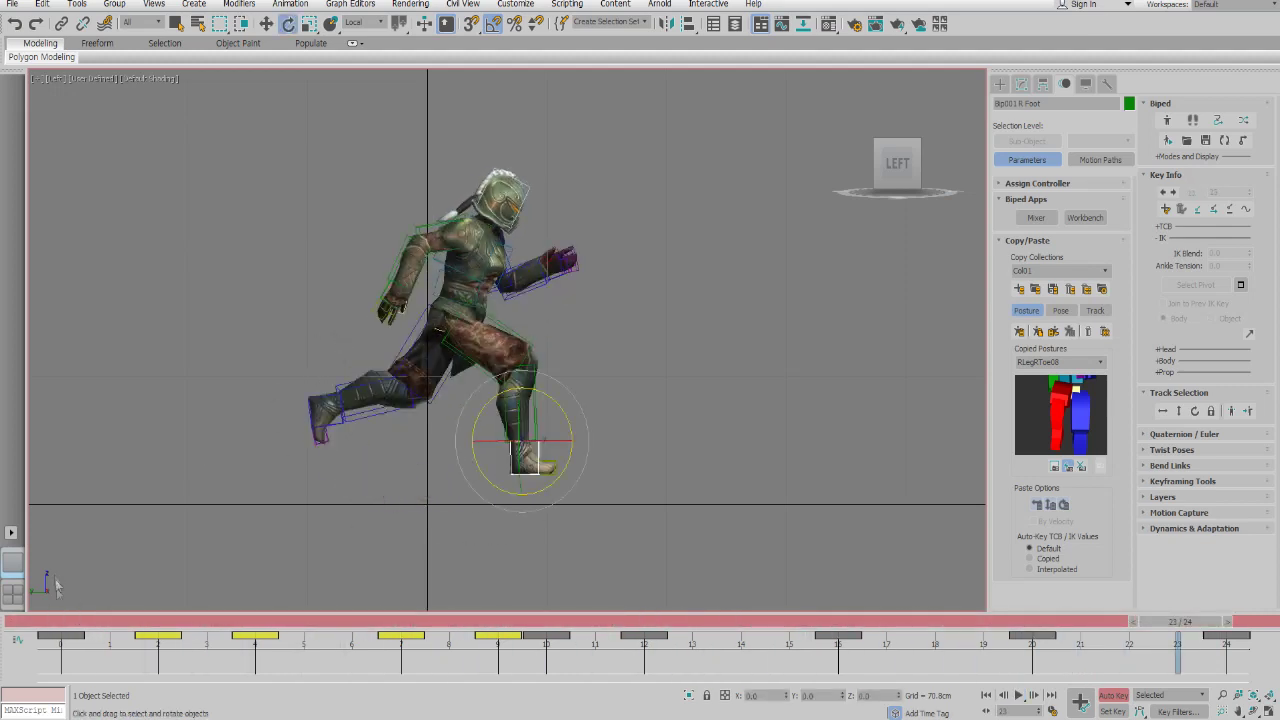
# - Select the whole right leg, copy its posture at frame 0 and paste it mirrored onto the left leg at frame 12
pyautogui.click(63, 620)
pyautogui.click(125, 599)
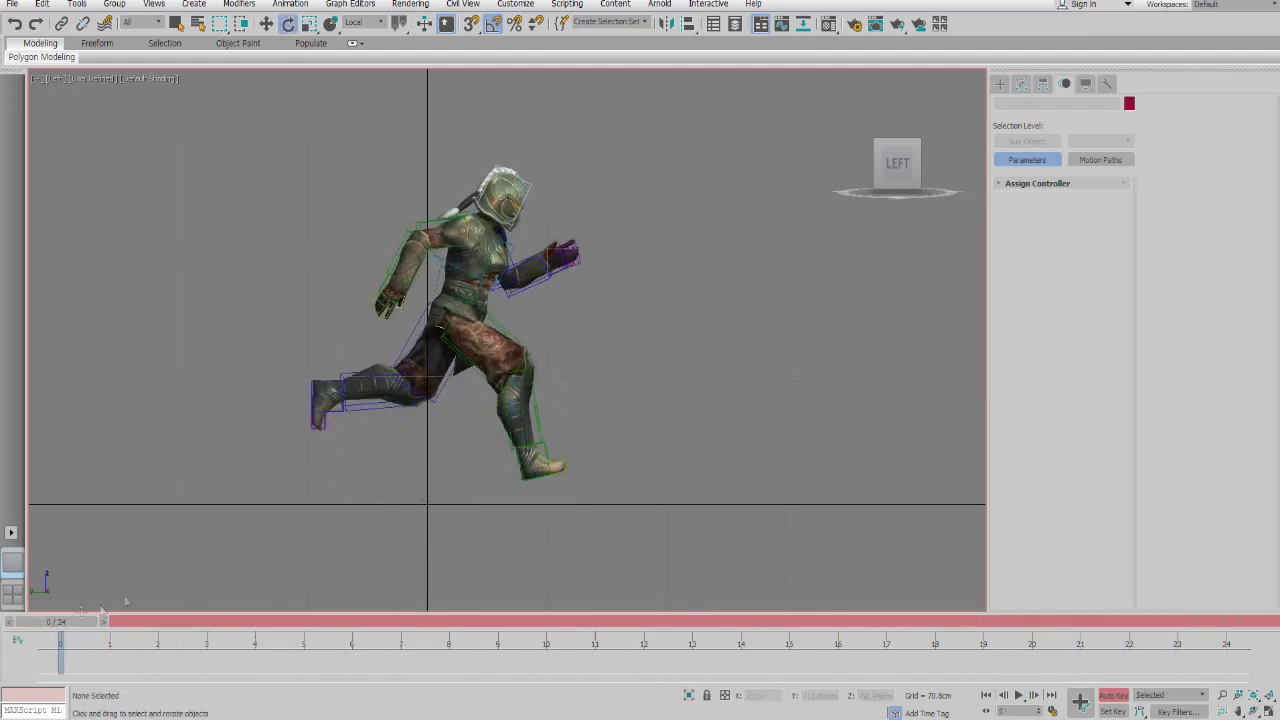
pyautogui.doubleClick(475, 371)
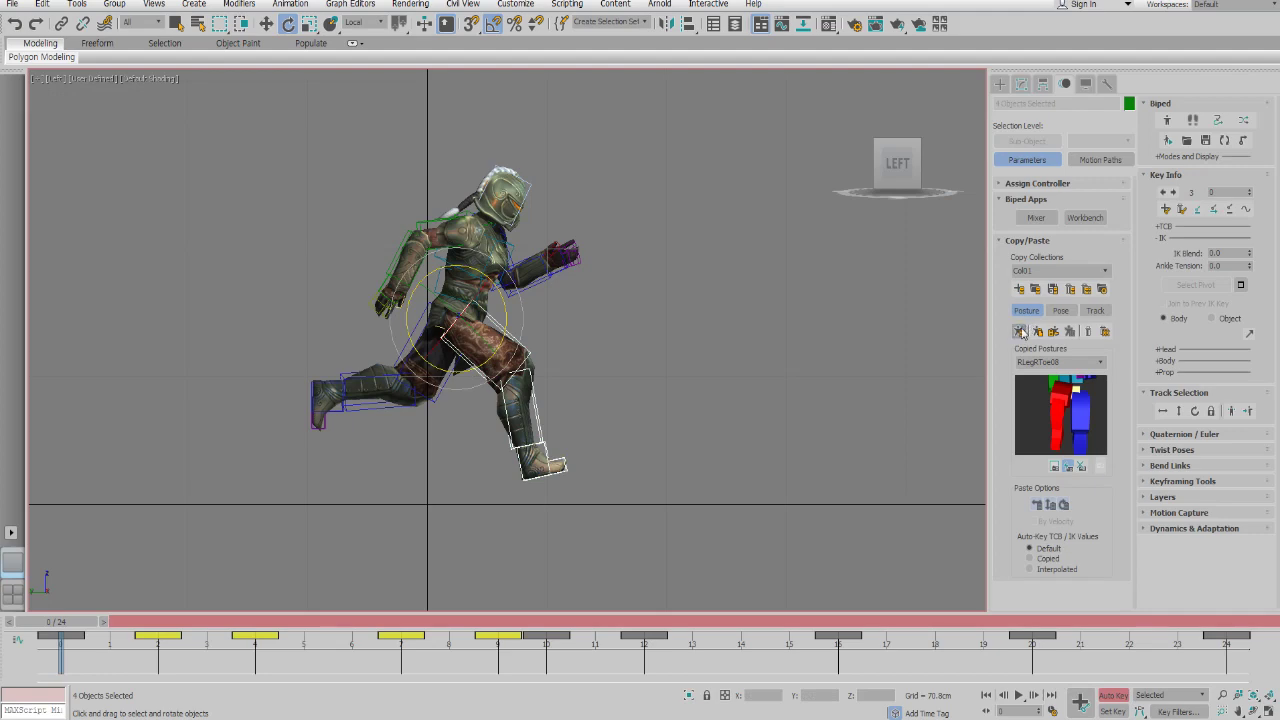
pyautogui.click(1021, 332)
pyautogui.press('.')
pyautogui.press('.')
pyautogui.press('.')
pyautogui.press('.')
pyautogui.press('.')
pyautogui.press('.')
pyautogui.press('.')
pyautogui.press('.')
pyautogui.press('.')
pyautogui.press('.')
pyautogui.press('.')
pyautogui.press('.')
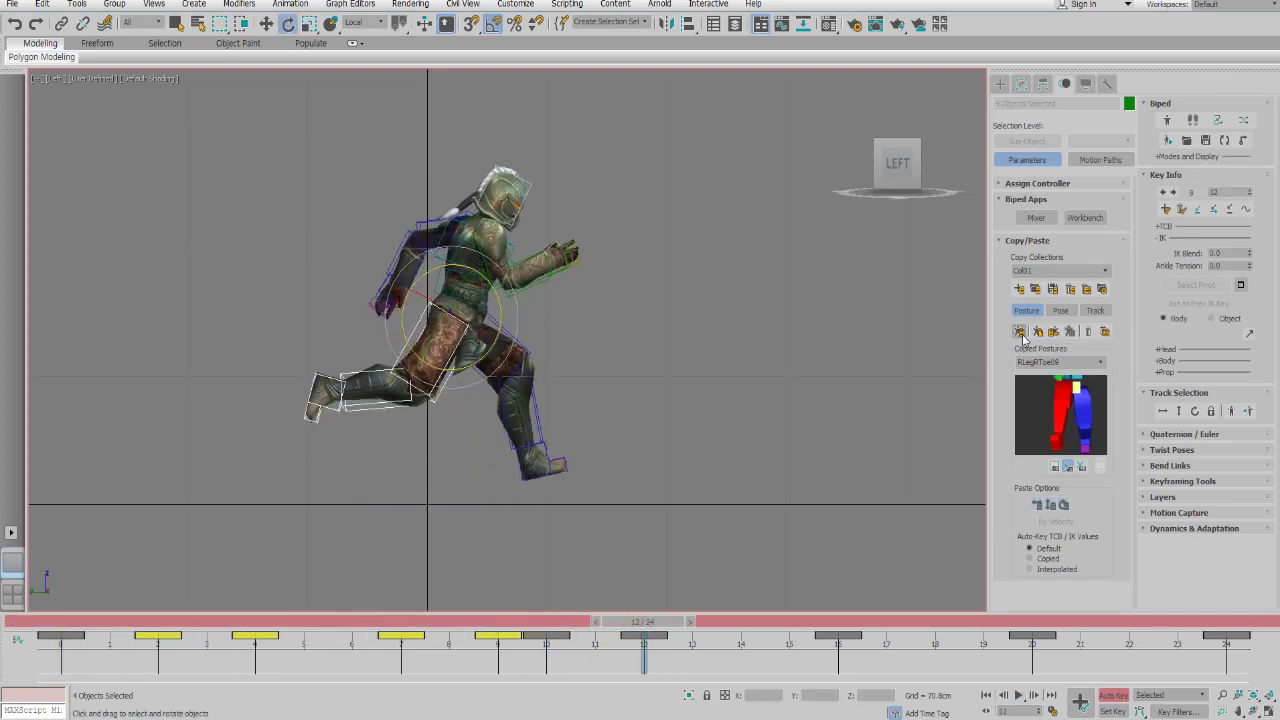
# - Copy the right leg's posture at frame 2 and paste it mirrored onto the left leg at frame 14
pyautogui.press('/')
pyautogui.press('/')
pyautogui.press('.')
pyautogui.press('.')
pyautogui.press('.')
pyautogui.press('.')
pyautogui.click(1022, 338)
pyautogui.press('/')
pyautogui.press('/')
pyautogui.press(',')
pyautogui.press(',')
pyautogui.press(',')
pyautogui.press('.')
pyautogui.press('.')
pyautogui.press(',')
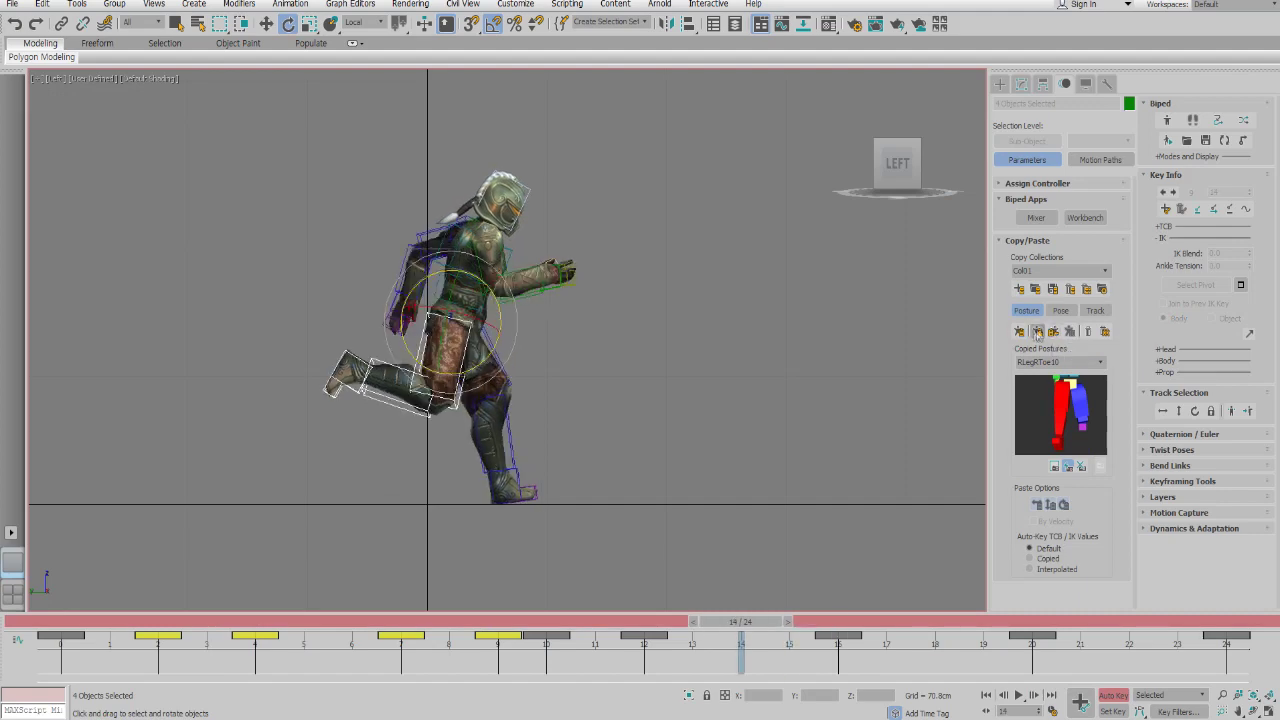
# - Copy the right leg's posture at frame 4 and paste it mirrored onto the left leg half a cycle on
pyautogui.press('.')
pyautogui.press('.')
pyautogui.press('.')
pyautogui.press('.')
pyautogui.press('.')
pyautogui.press('.')
pyautogui.press('.')
pyautogui.press('.')
pyautogui.press('.')
pyautogui.press('.')
pyautogui.press('.')
pyautogui.press('.')
pyautogui.press('.')
pyautogui.press('.')
pyautogui.press('.')
pyautogui.click(1020, 335)
pyautogui.press('.')
pyautogui.press('.')
pyautogui.press('.')
pyautogui.press('.')
pyautogui.press('.')
pyautogui.press('.')
pyautogui.press('.')
pyautogui.press('.')
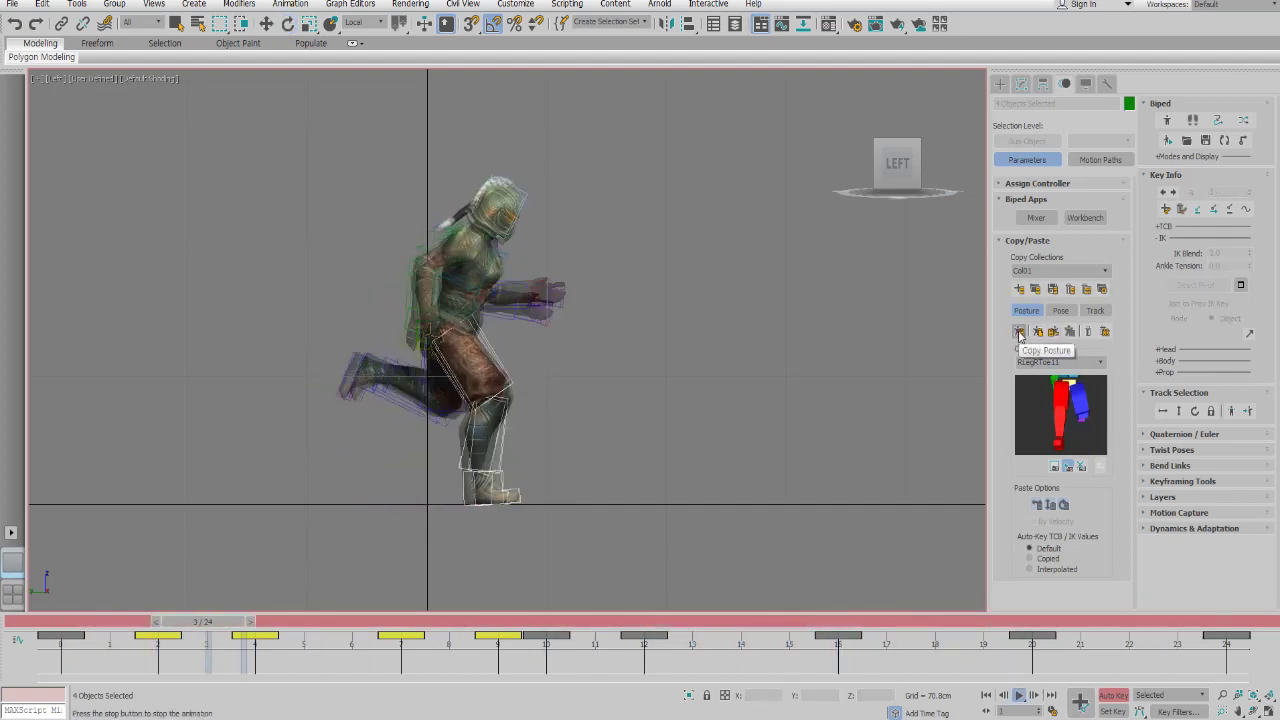
# - Copy the right leg's push-off posture and paste it mirrored onto the left leg at frame 21
pyautogui.press('/')
pyautogui.click(1020, 335)
pyautogui.press('/')
pyautogui.press('/')
pyautogui.press('.')
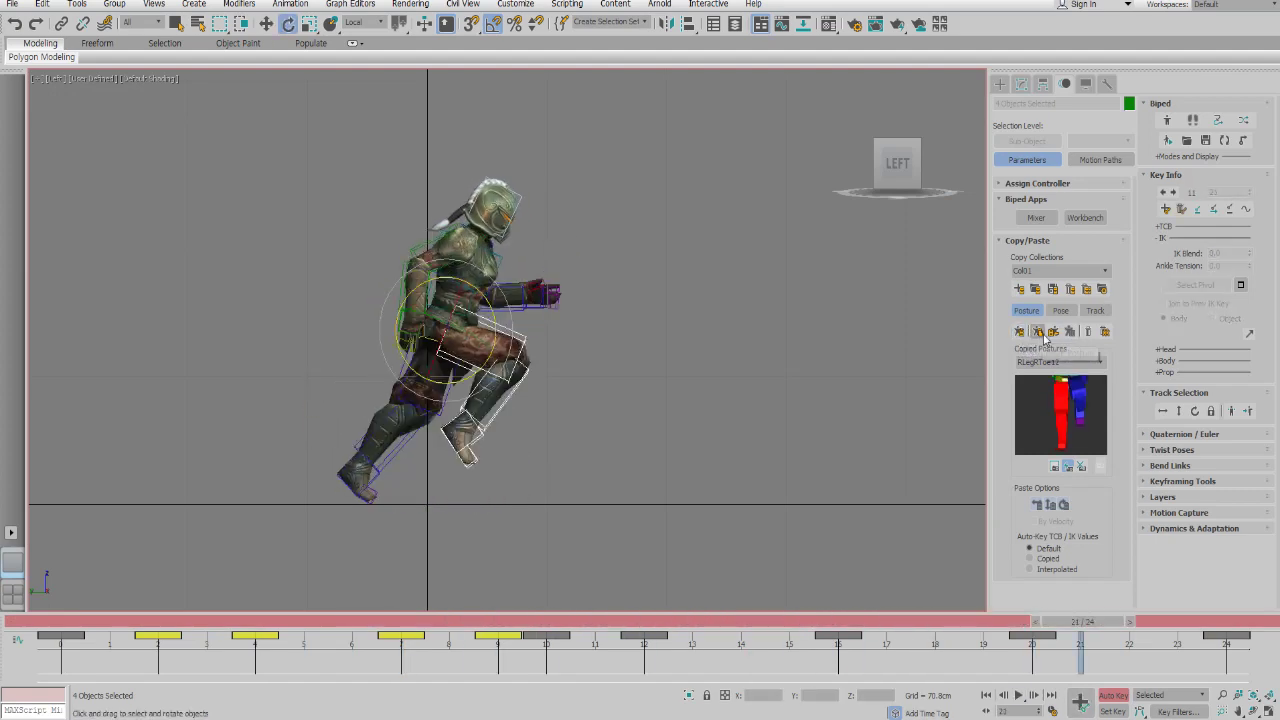
pyautogui.press('/')
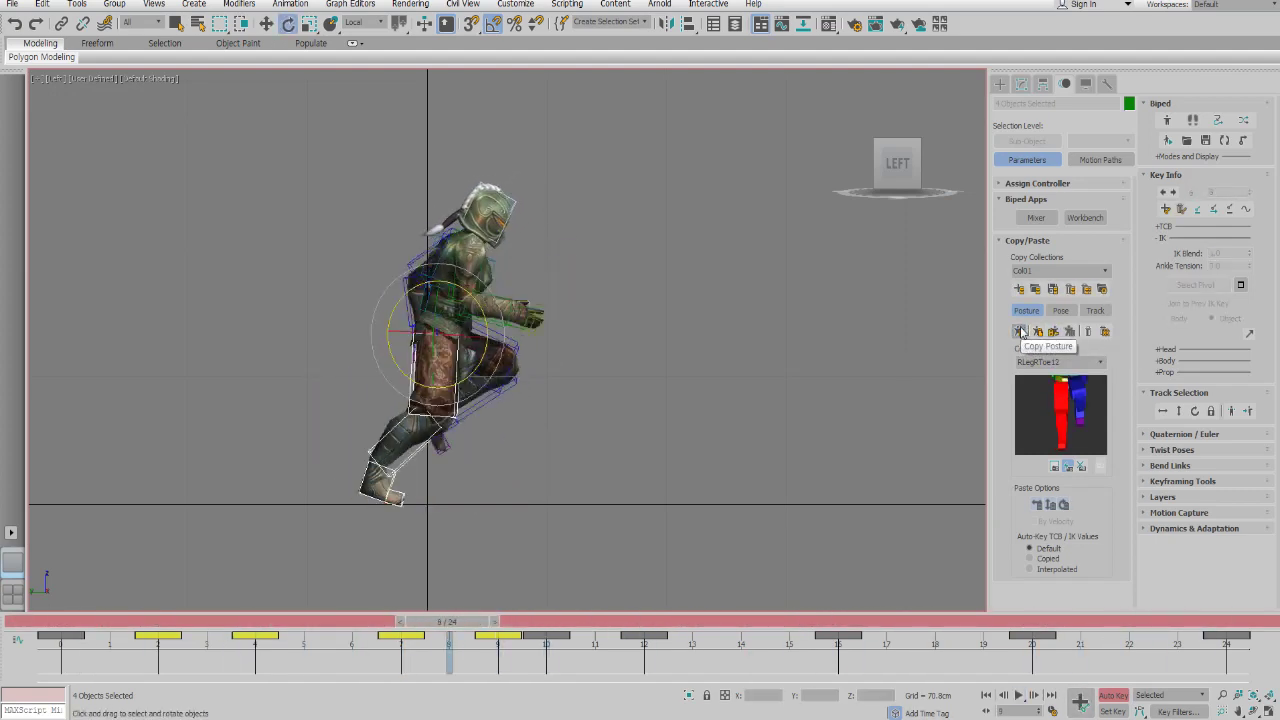
# - Copy the right leg's posture at frame 10 and paste it mirrored onto the left leg half a cycle on
pyautogui.click(1020, 331)
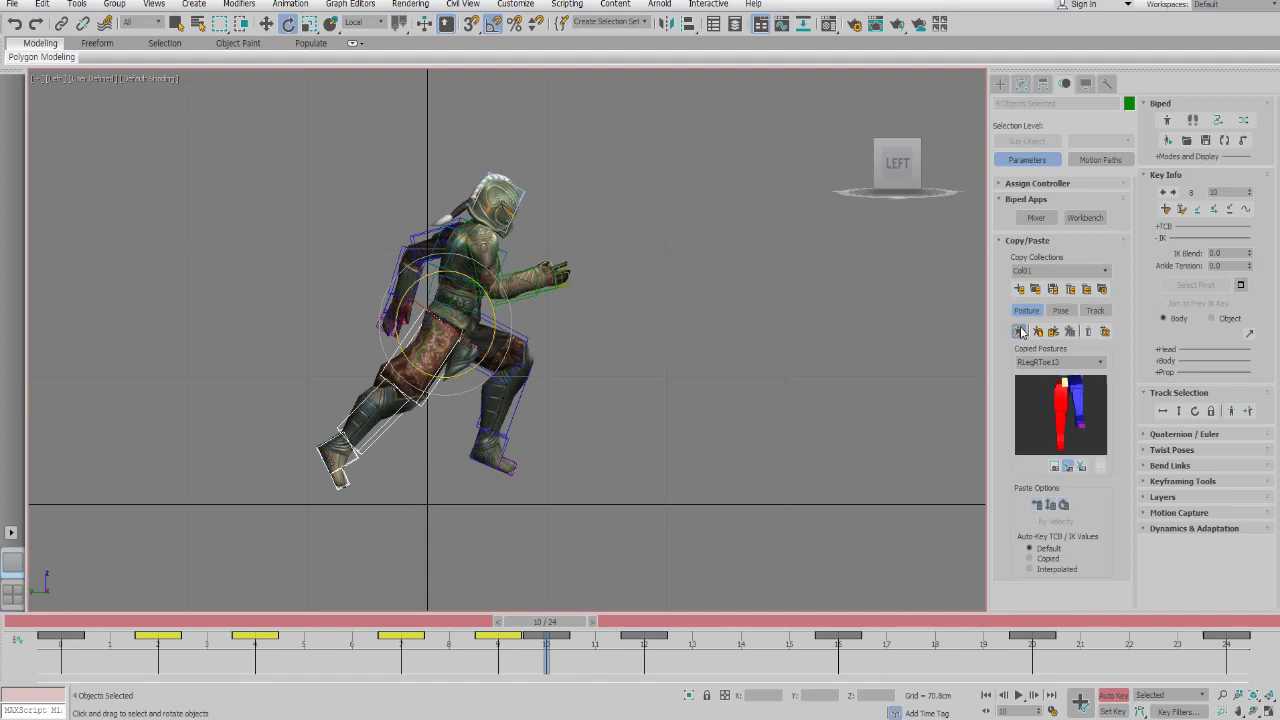
pyautogui.press('/')
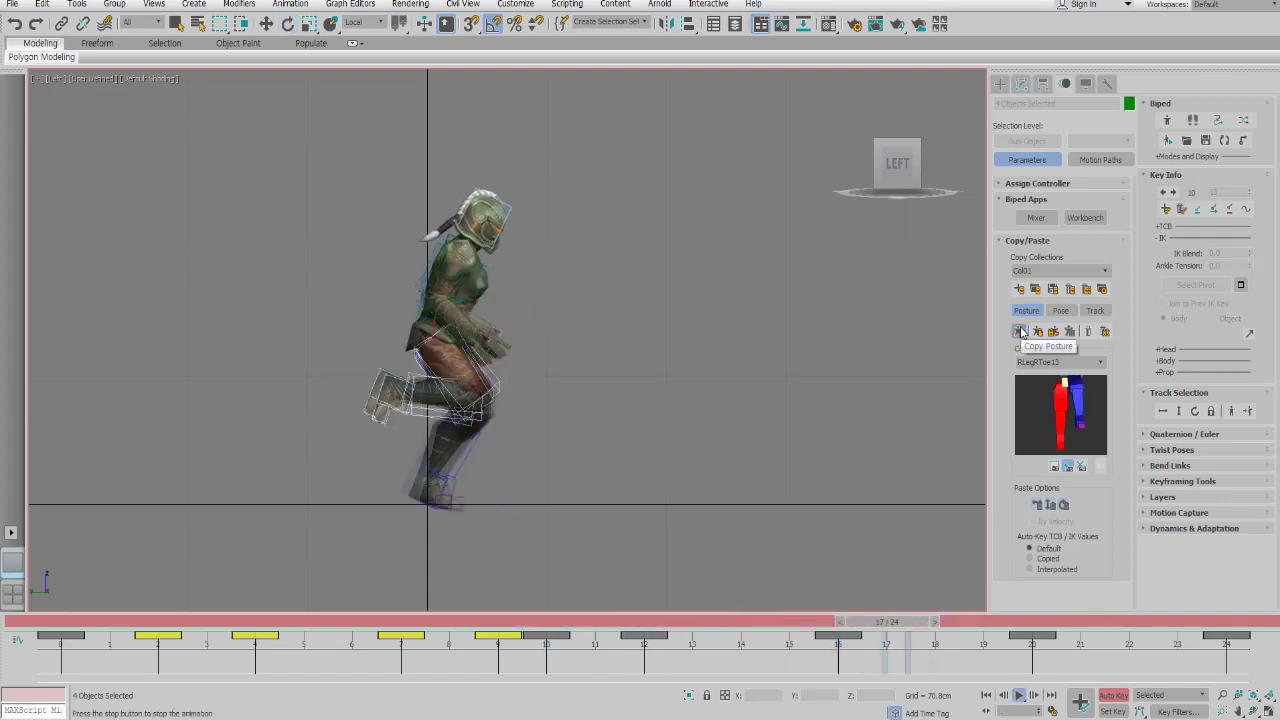
pyautogui.press('/')
pyautogui.click(1053, 331)
pyautogui.press('/')
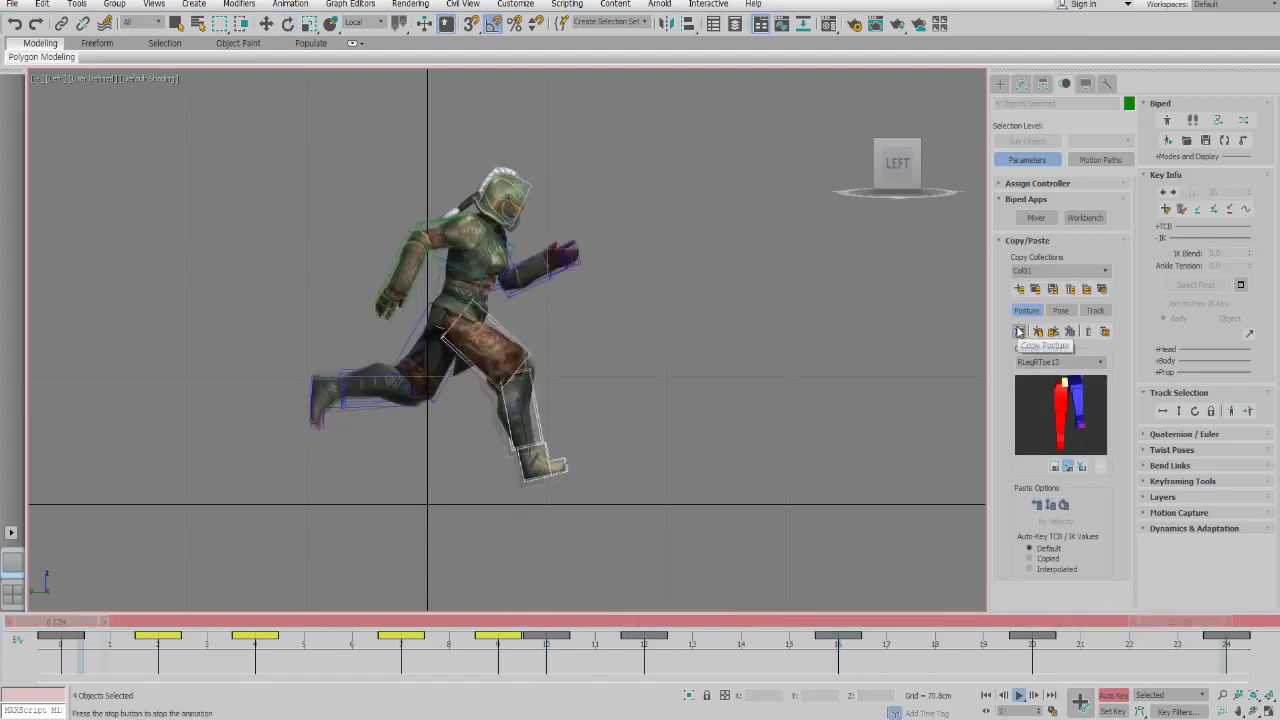
# - Copy the right leg's posture at frame 12 and paste it mirrored onto the left leg half a cycle on
pyautogui.press('/')
pyautogui.press('/')
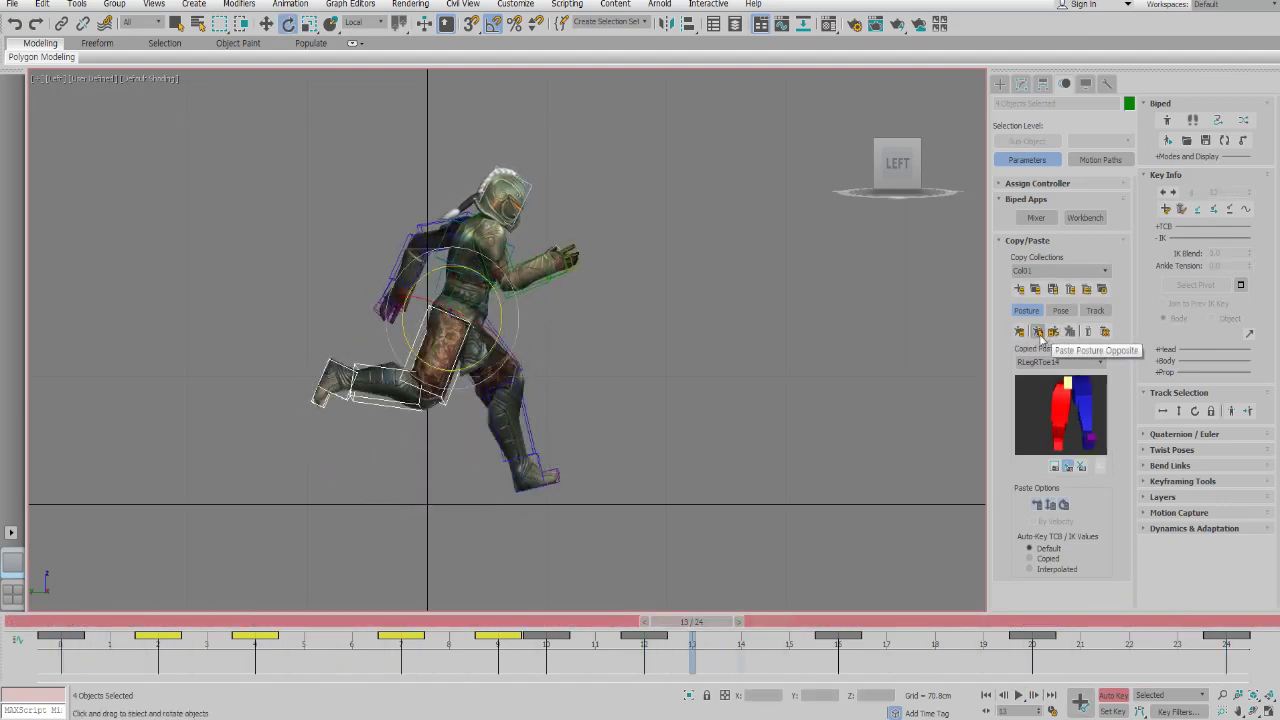
pyautogui.press('/')
# - Copy the right leg's posture at frame 16 and paste it mirrored onto the left leg at frame 4
pyautogui.click(1020, 332)
pyautogui.press('/')
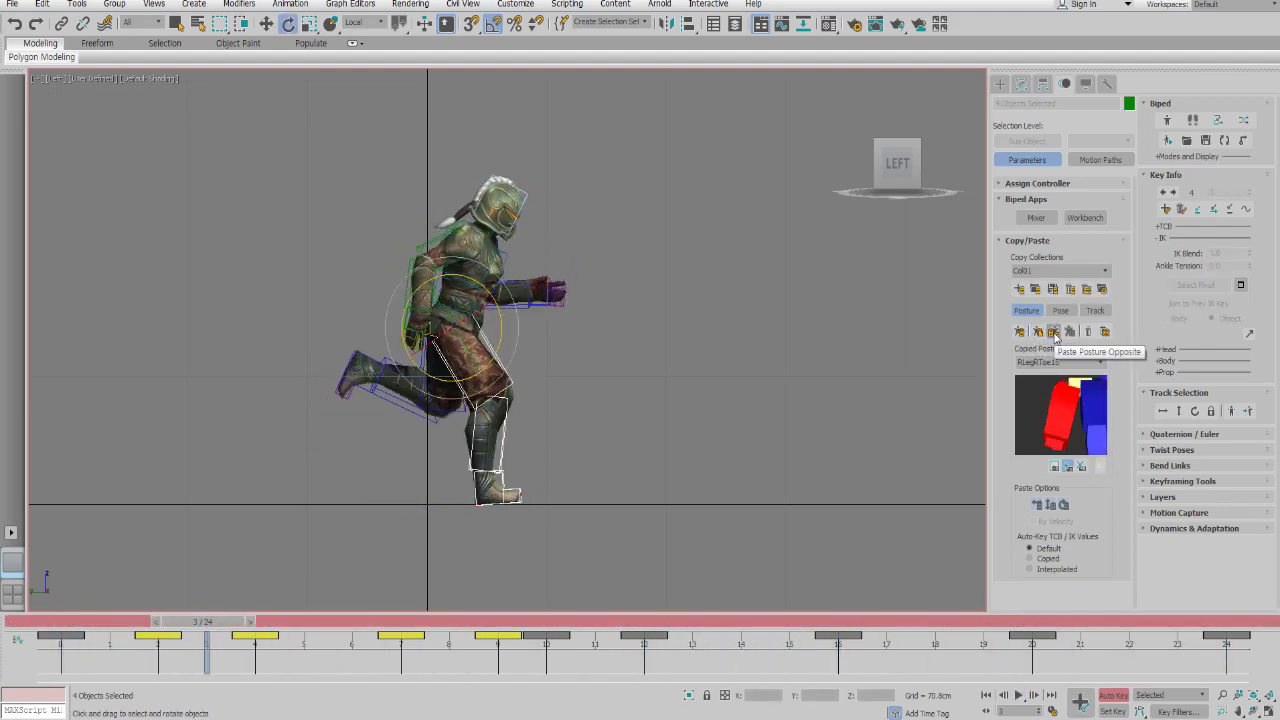
pyautogui.press('/')
# - Copy the right leg's posture at frame 20 and paste it mirrored onto the left leg at frame 8
pyautogui.click(1020, 332)
pyautogui.press('/')
pyautogui.press('/')
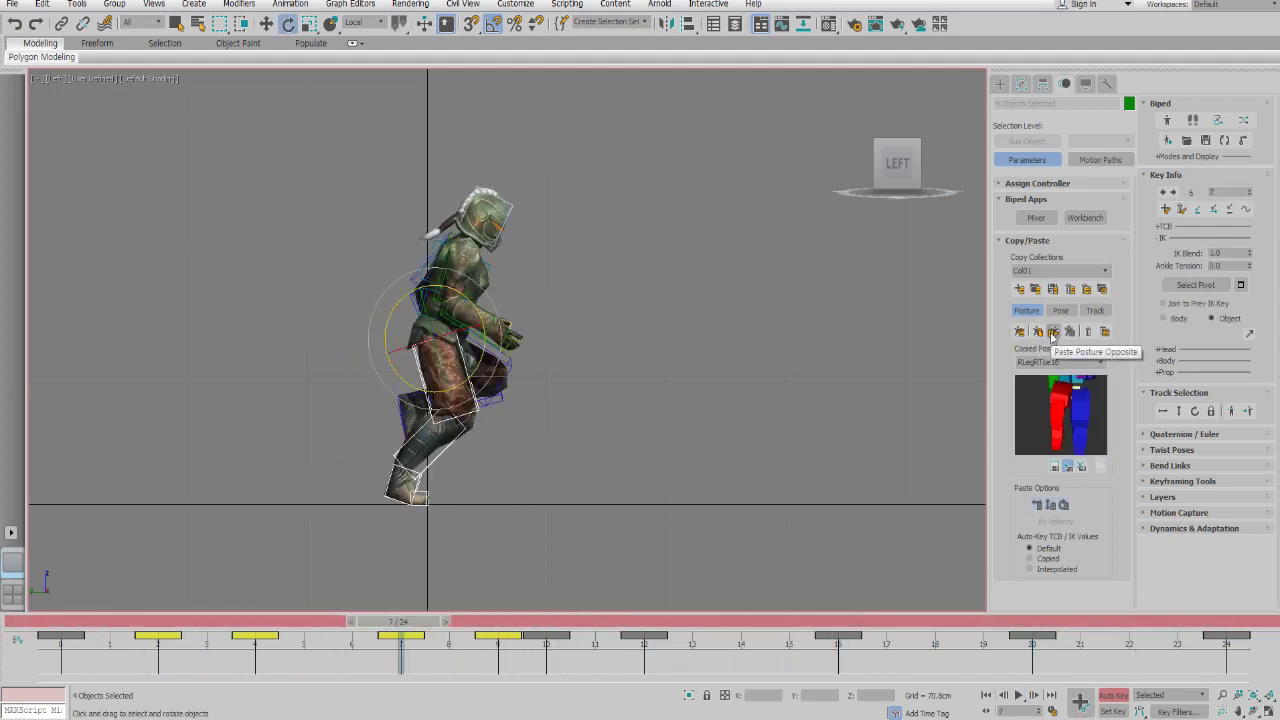
pyautogui.click(1052, 336)
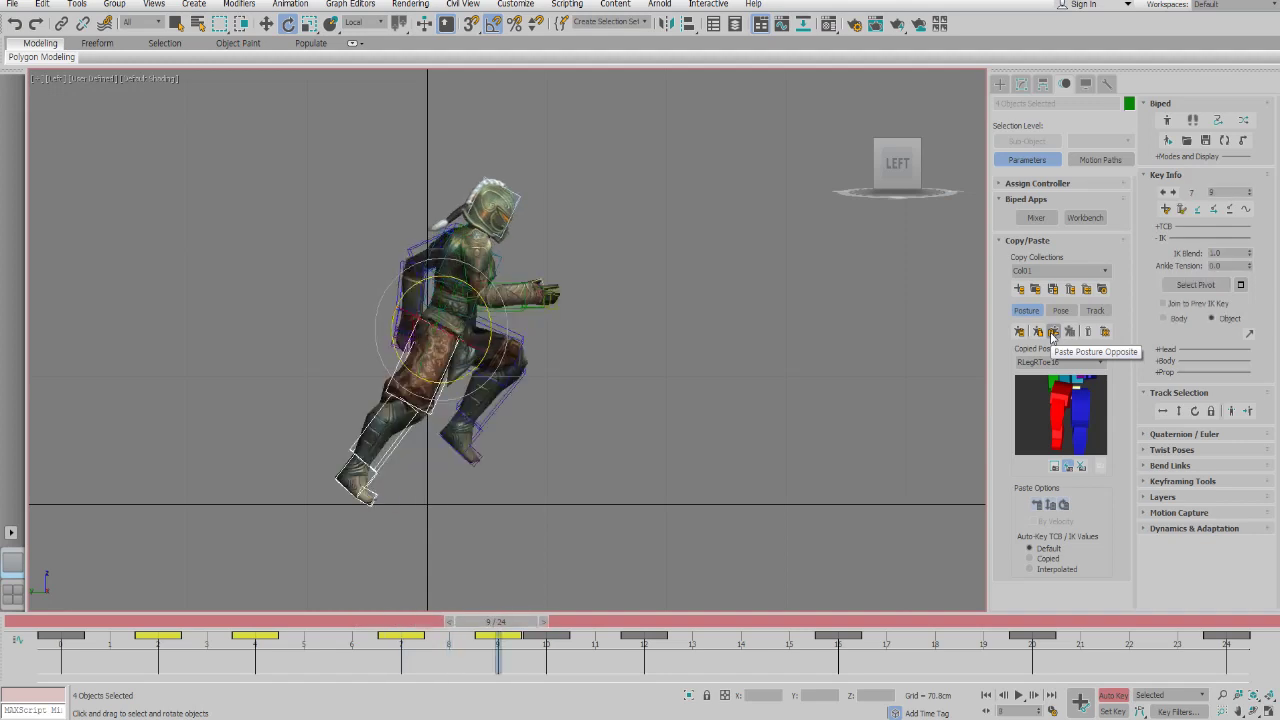
# - Play back and scrub through the run cycle to examine the motion of the mirrored leg postures
pyautogui.press('.')
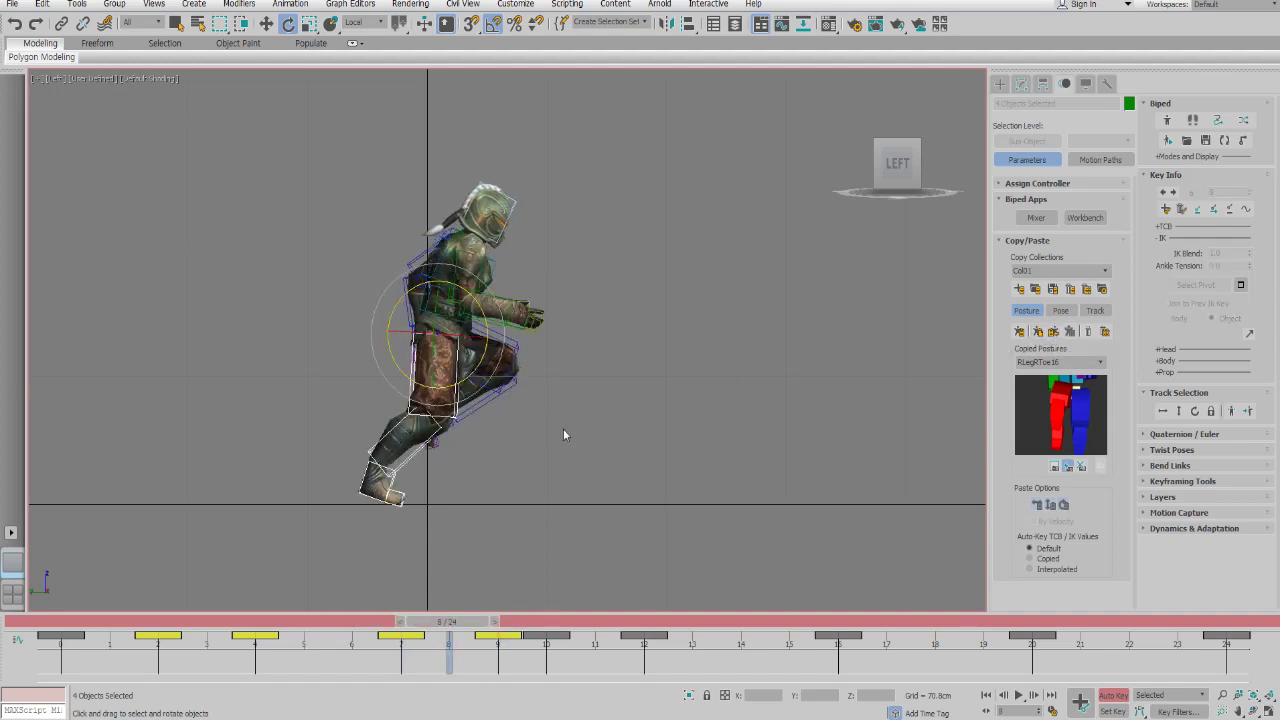
pyautogui.click(563, 435)
pyautogui.press('/')
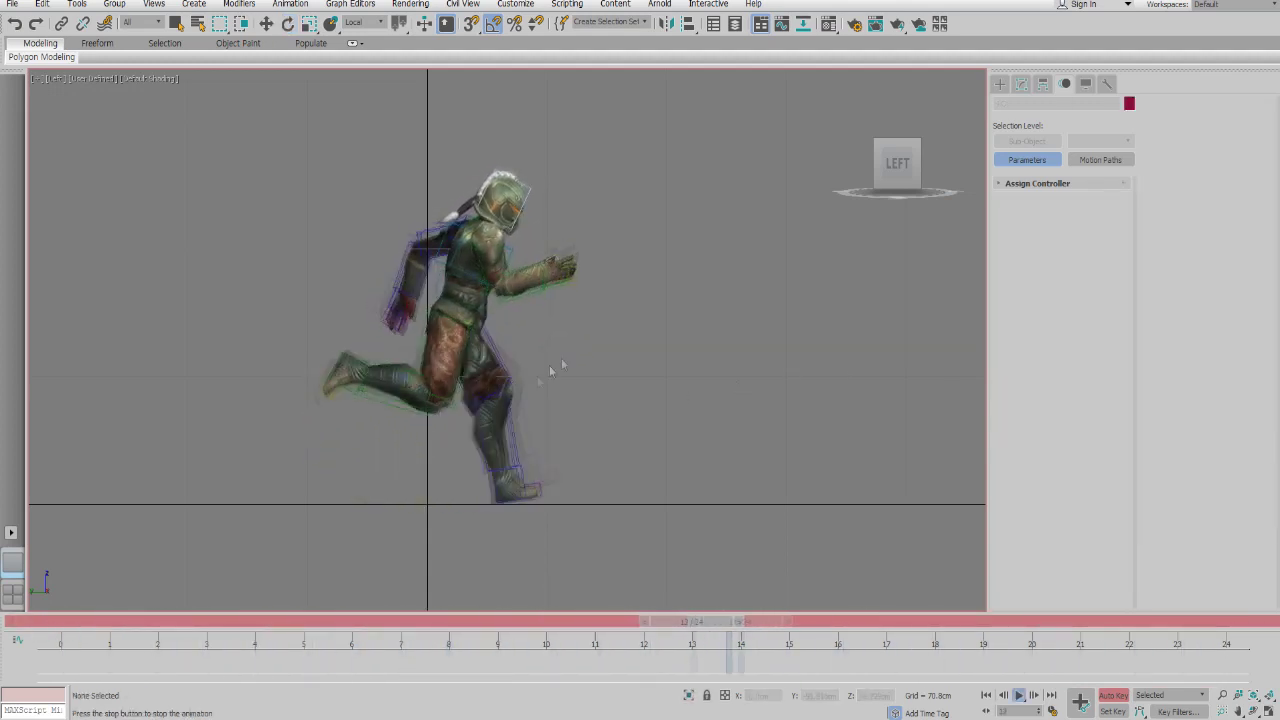
pyautogui.press('/')
pyautogui.press('e')
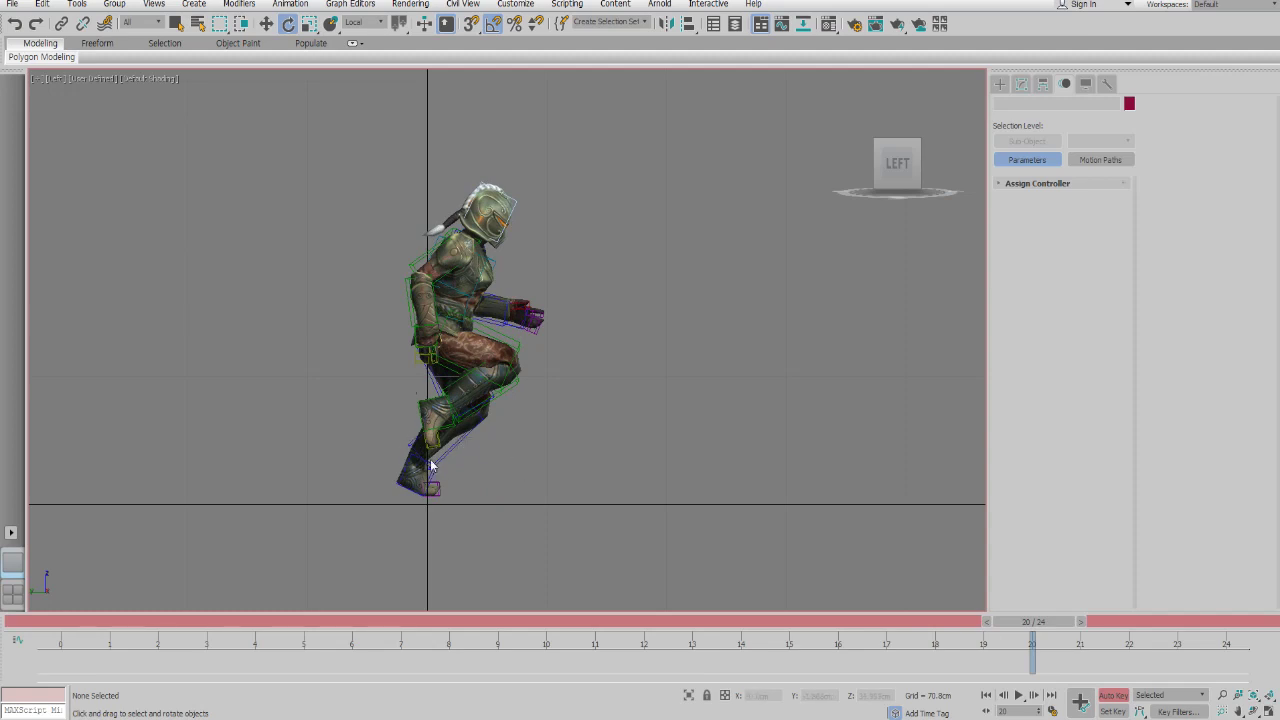
pyautogui.doubleClick(413, 340)
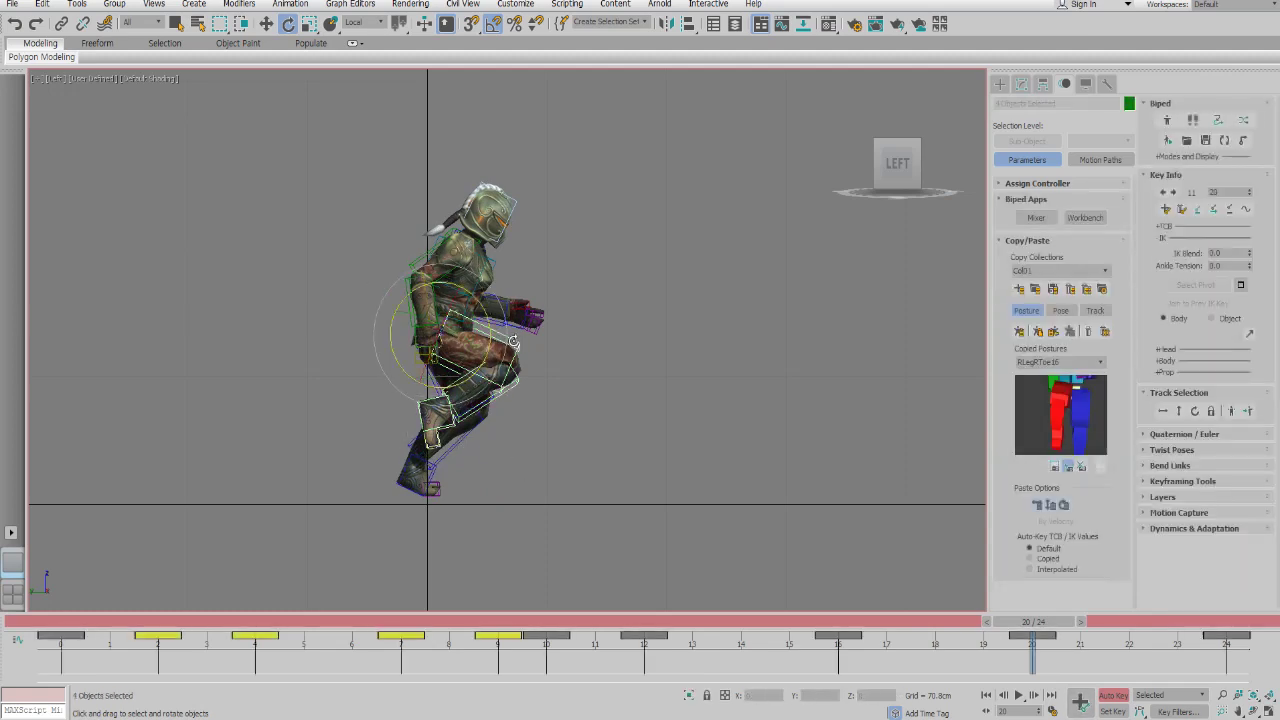
pyautogui.moveTo(73, 622); pyautogui.dragTo(1035, 616)
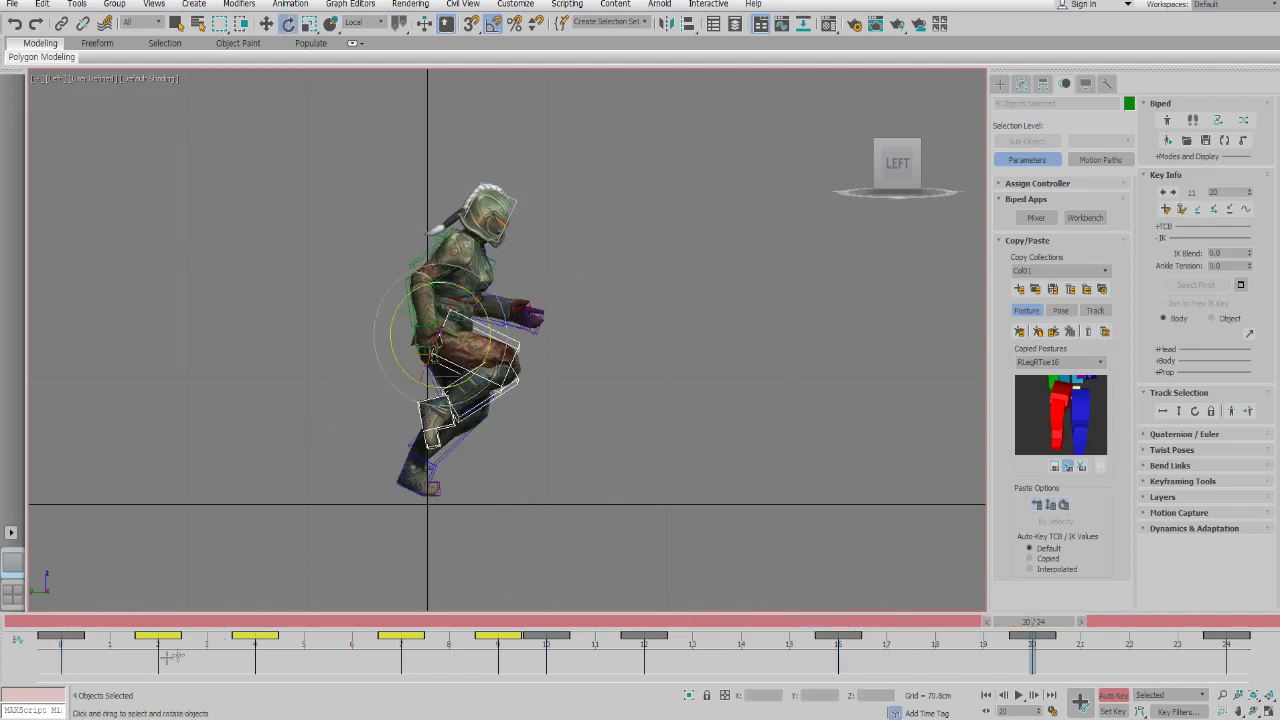
pyautogui.click(445, 467)
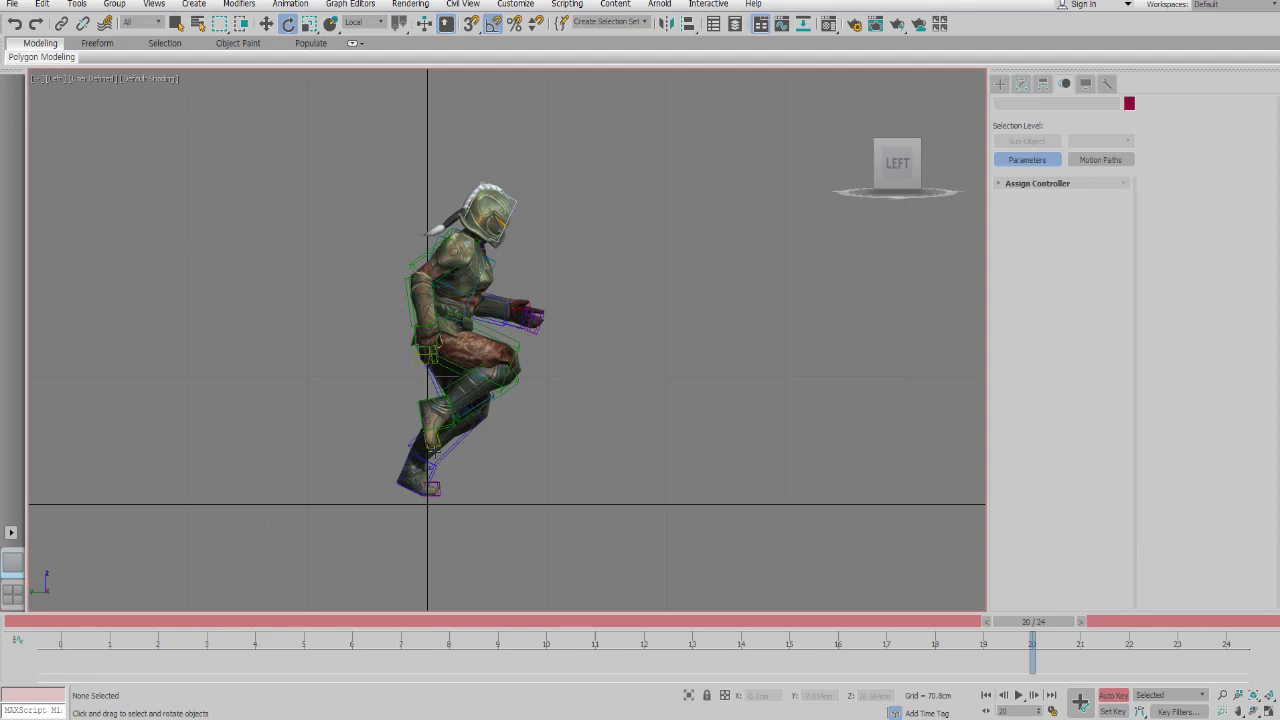
# - Delete the left leg's keys from frame 19 to frame 22
pyautogui.moveTo(675, 625); pyautogui.dragTo(1068, 624)
pyautogui.click(1081, 622)
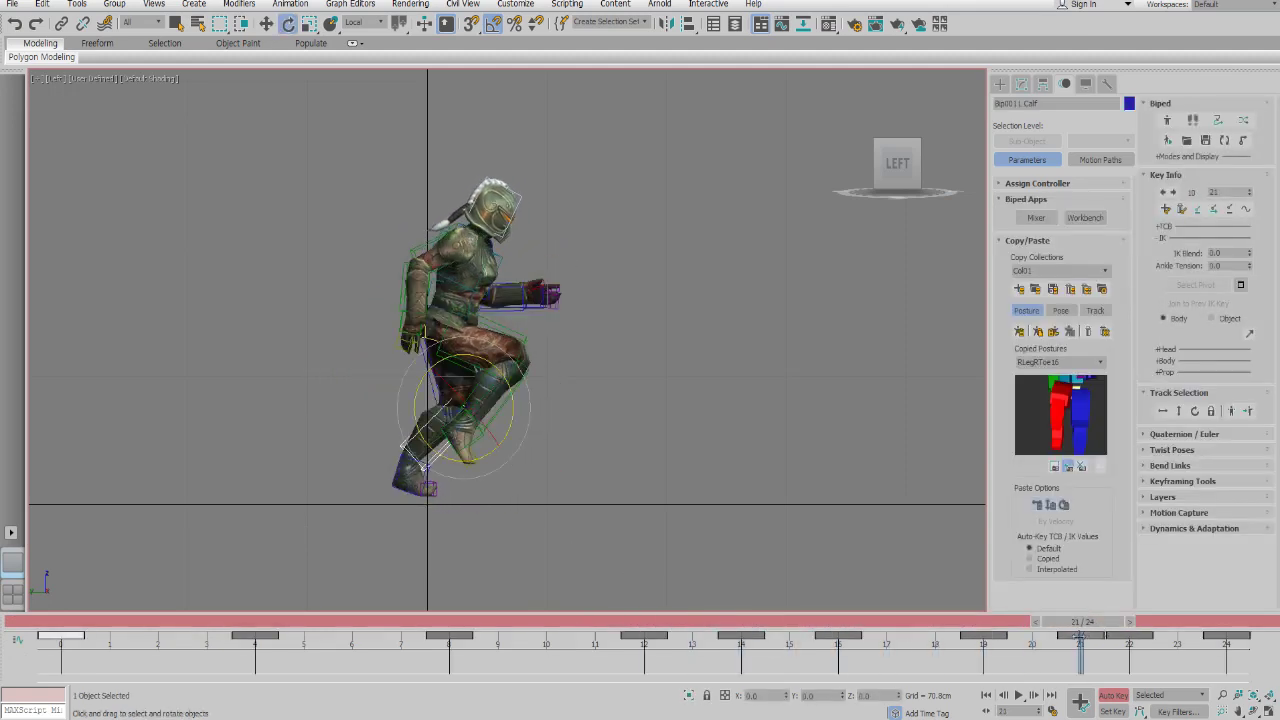
pyautogui.press('e')
pyautogui.press('/')
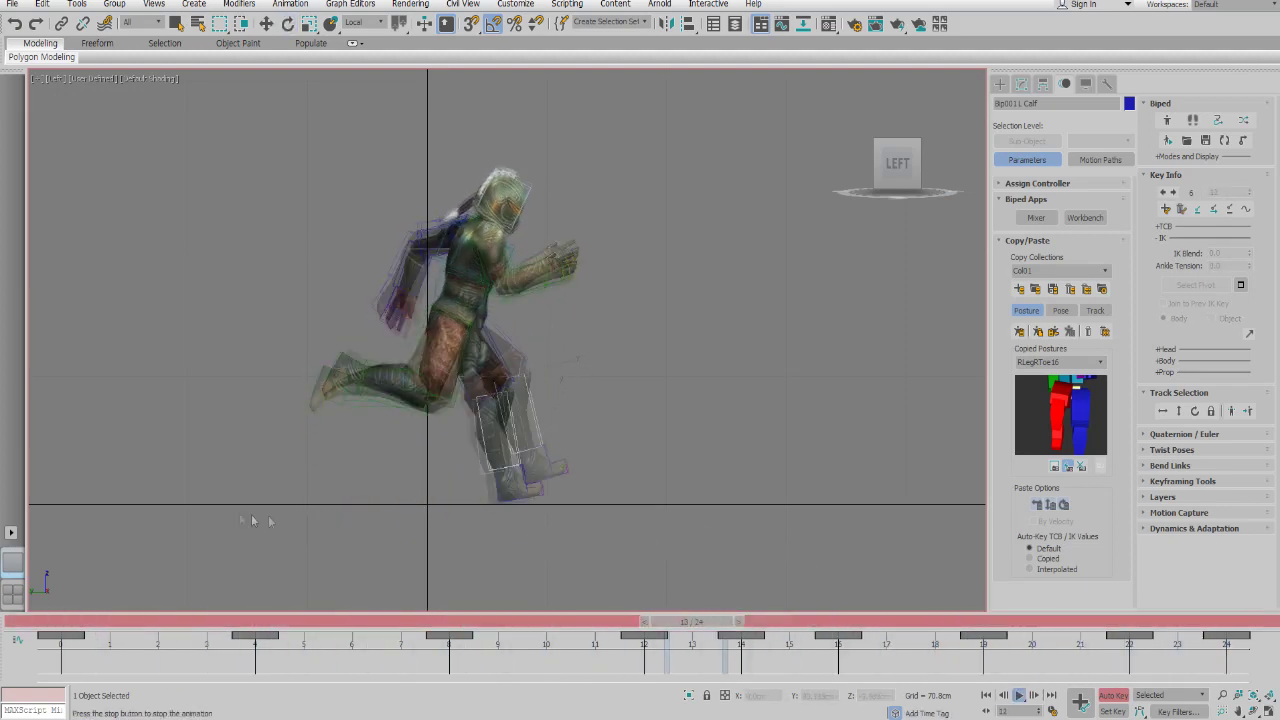
pyautogui.press('/')
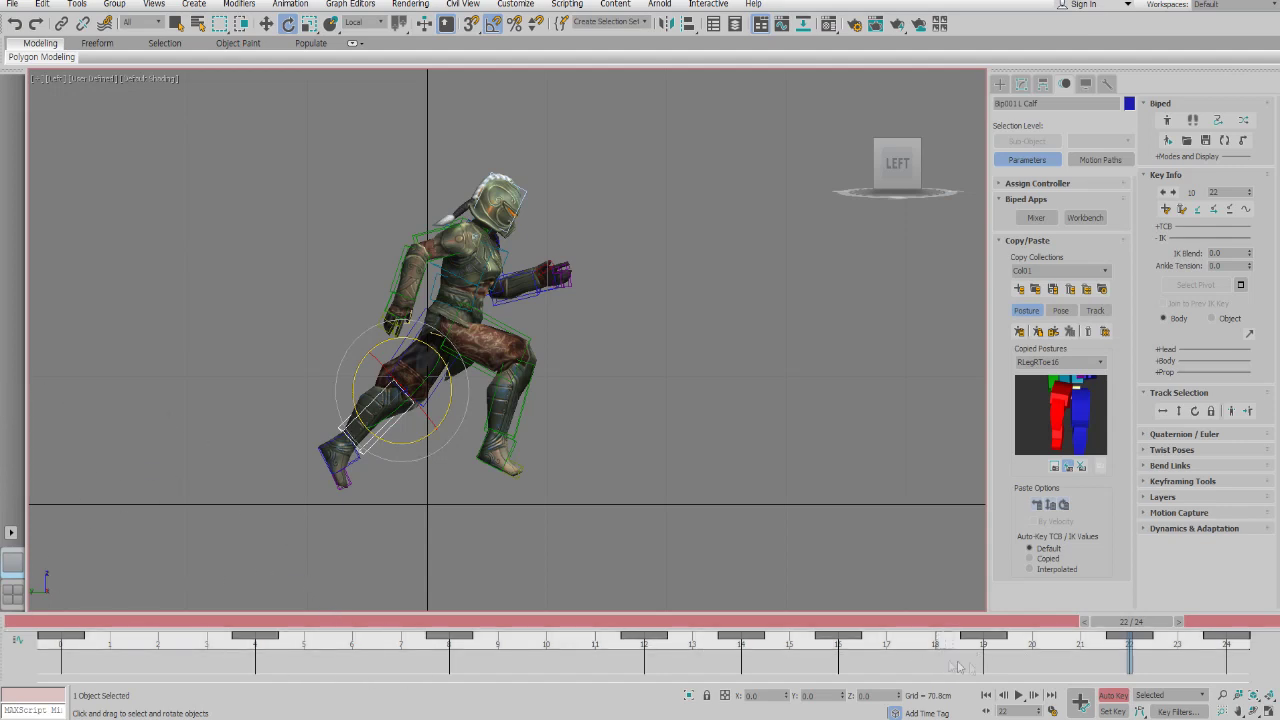
pyautogui.moveTo(1157, 681); pyautogui.dragTo(985, 650)
pyautogui.press('Delete')
pyautogui.moveTo(387, 379); pyautogui.dragTo(386, 378)
# - Scrub the run cycle to frame 8, select the whole right leg and play the animation to check both legs
pyautogui.click(492, 325)
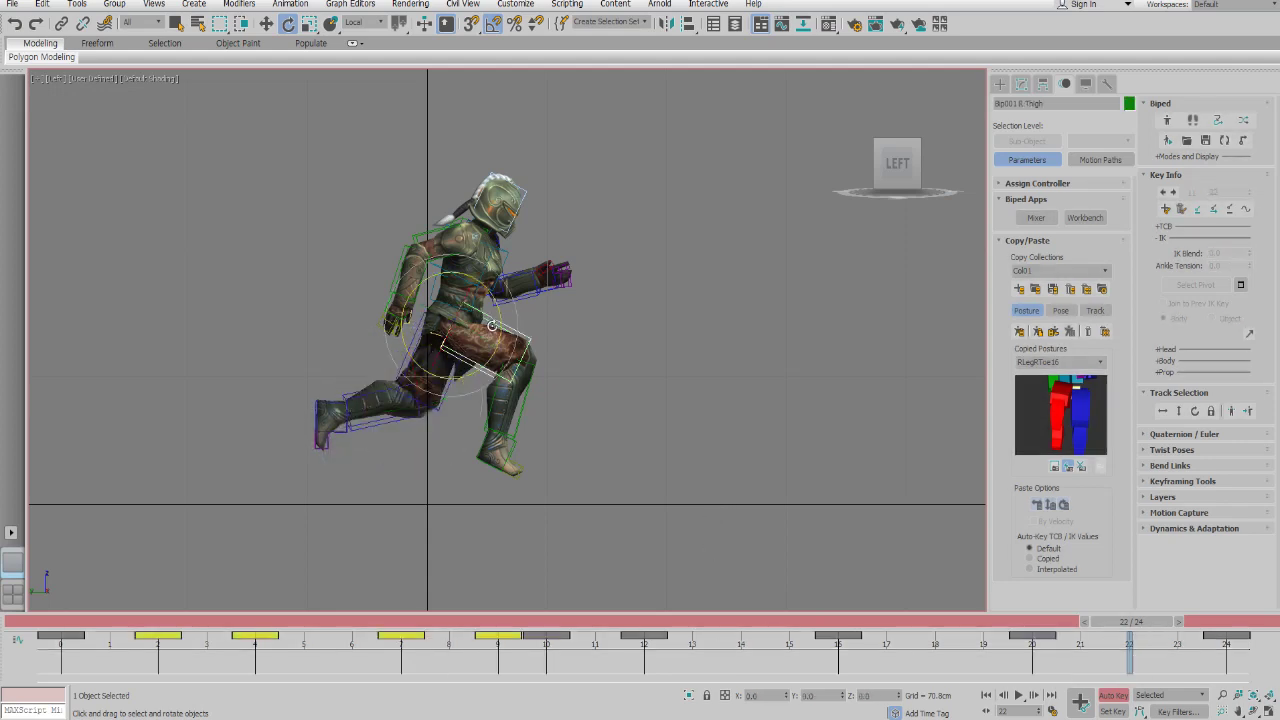
pyautogui.click(83, 592)
pyautogui.moveTo(60, 621); pyautogui.dragTo(452, 618)
pyautogui.press('e')
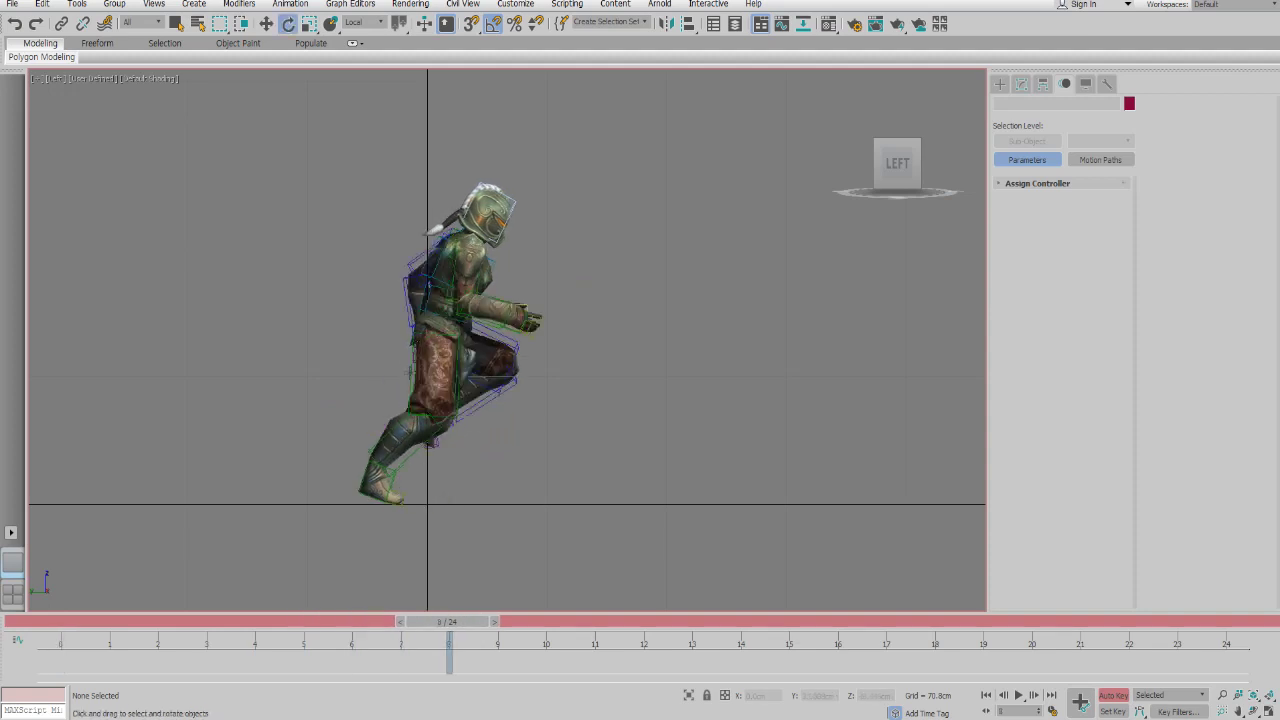
pyautogui.doubleClick(414, 371)
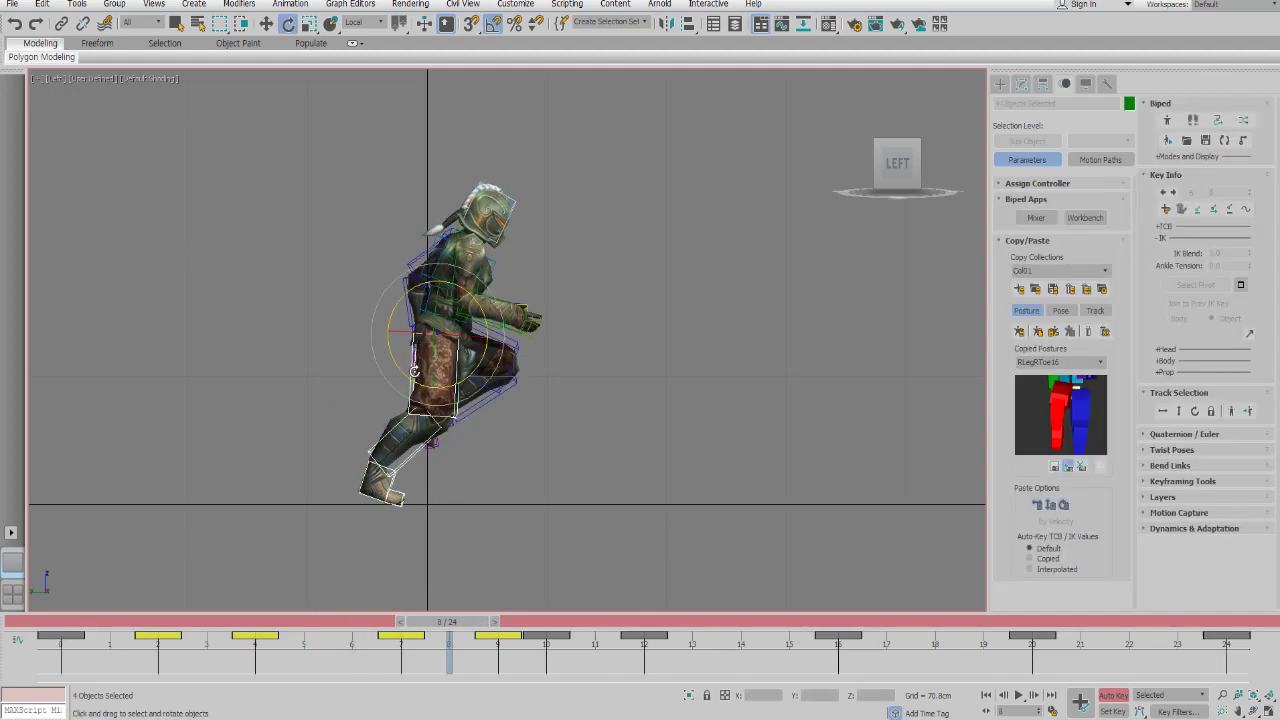
pyautogui.press('/')
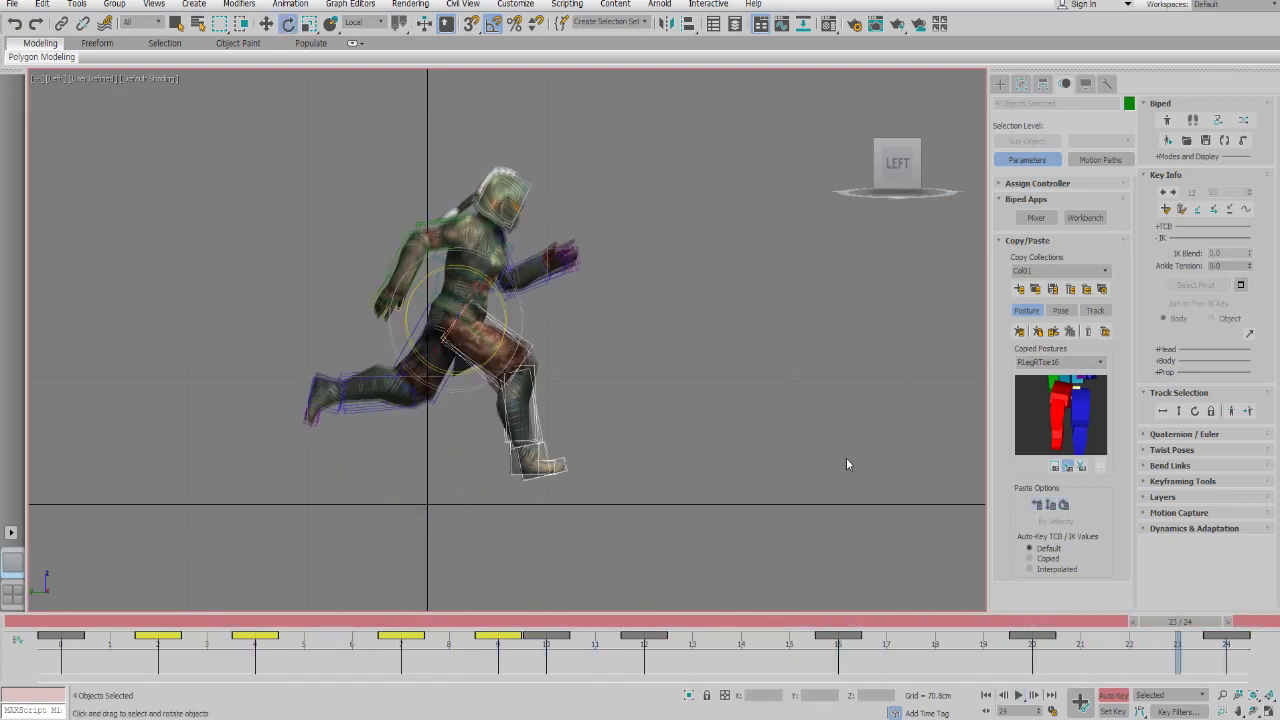
# - Copy the right leg's posture at frame 2 and paste it mirrored onto the left leg at frame 14
pyautogui.press('.')
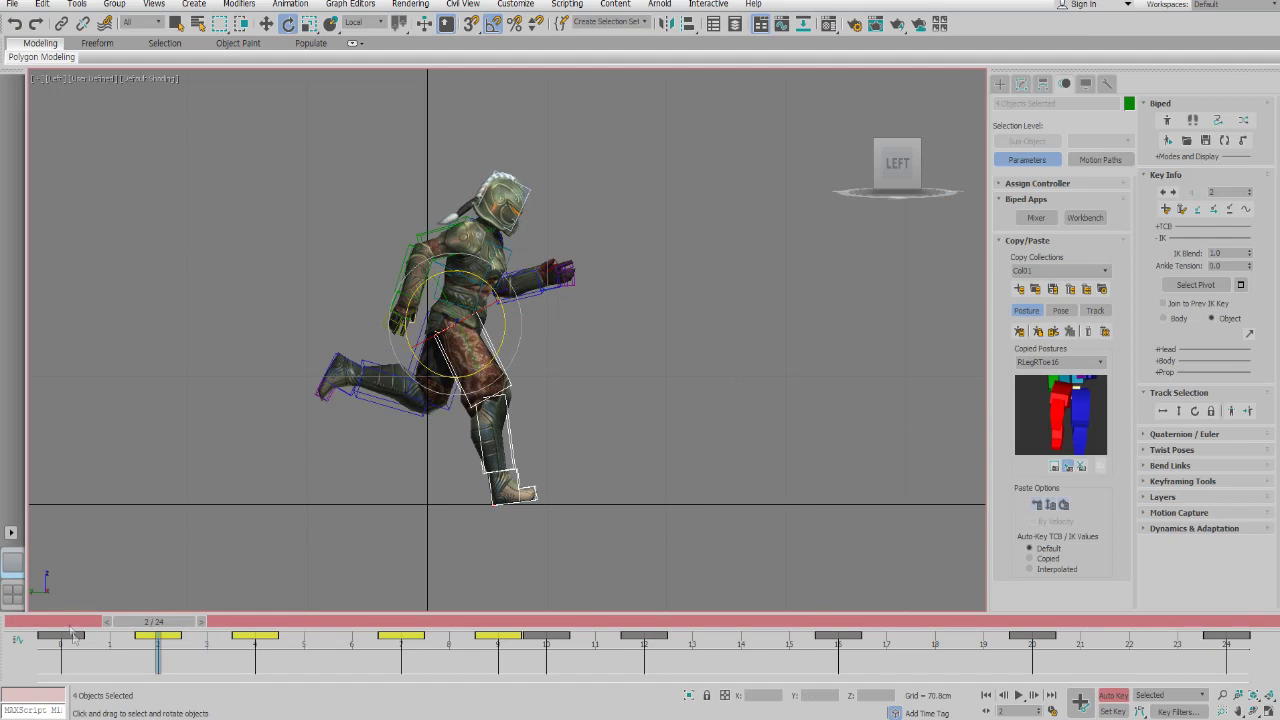
pyautogui.moveTo(240, 505); pyautogui.dragTo(251, 491, button='middle')
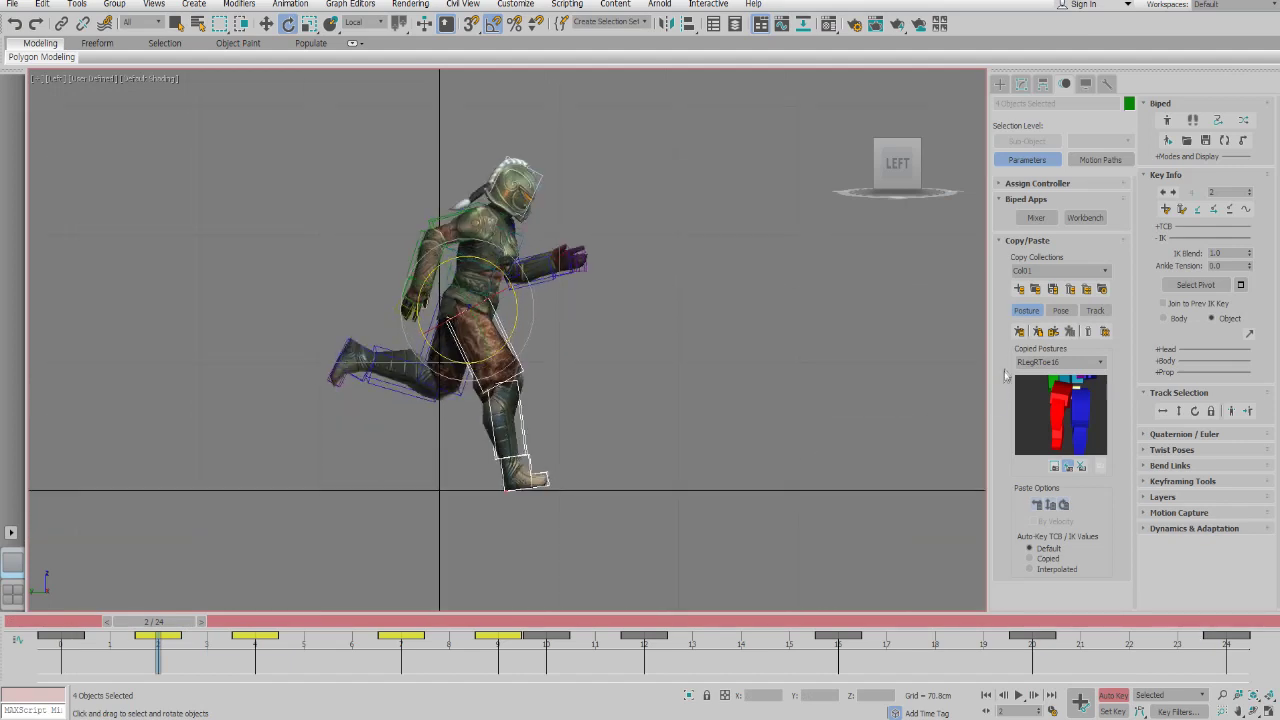
pyautogui.click(1019, 334)
pyautogui.press('.')
pyautogui.press('.')
pyautogui.press('.')
pyautogui.press('.')
pyautogui.press('.')
pyautogui.press('.')
pyautogui.press('.')
pyautogui.press('.')
pyautogui.press('.')
pyautogui.press('.')
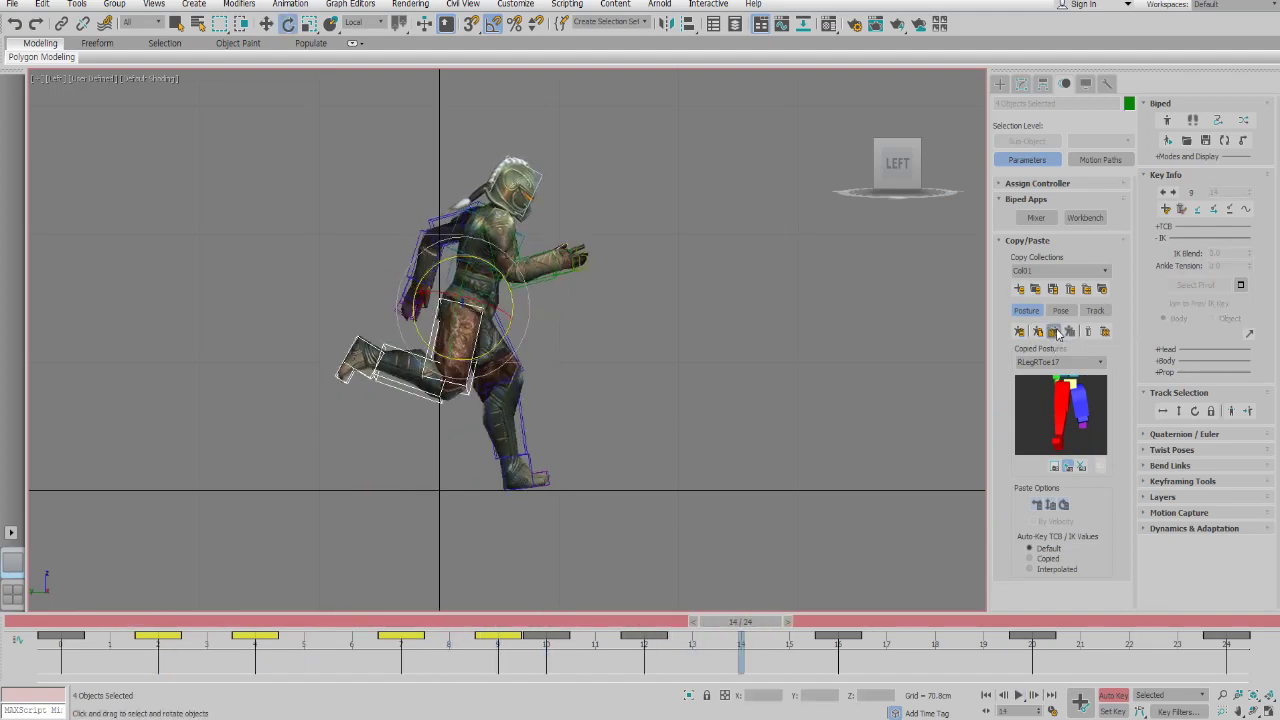
# - Copy the right leg's posture at frame 4 and paste it mirrored onto the left leg at frame 16
pyautogui.click(1020, 333)
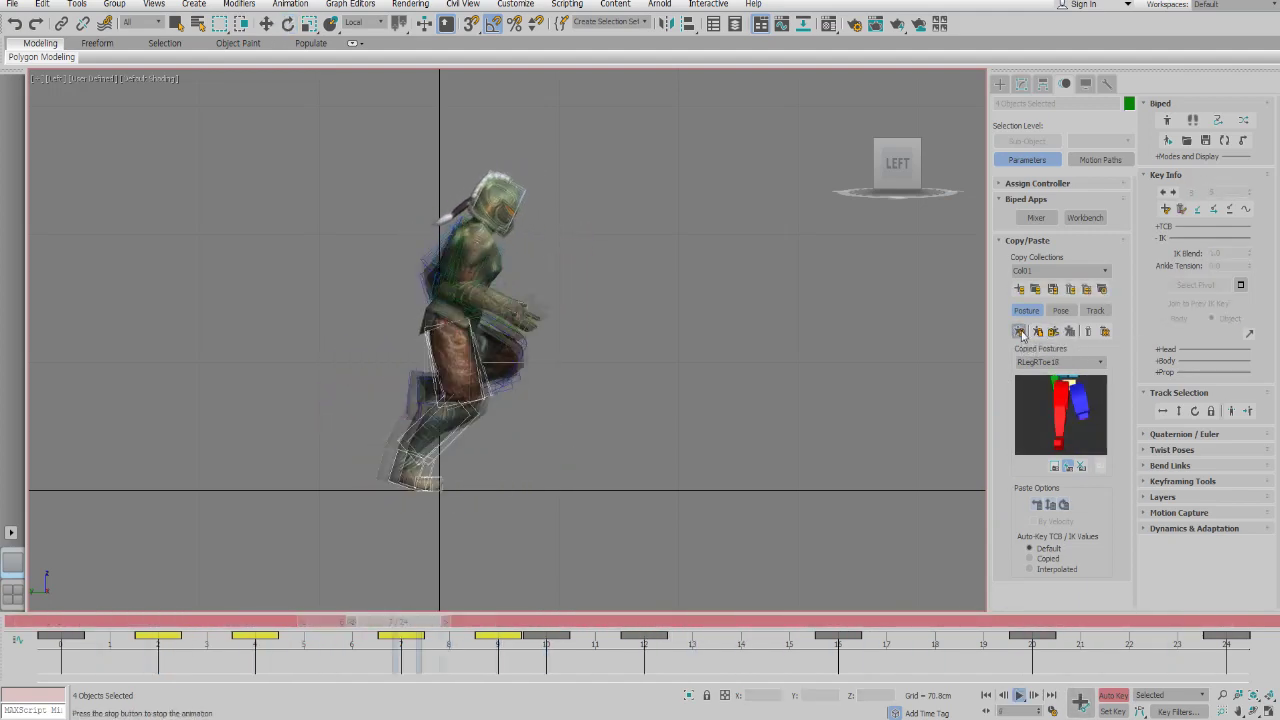
pyautogui.press('/')
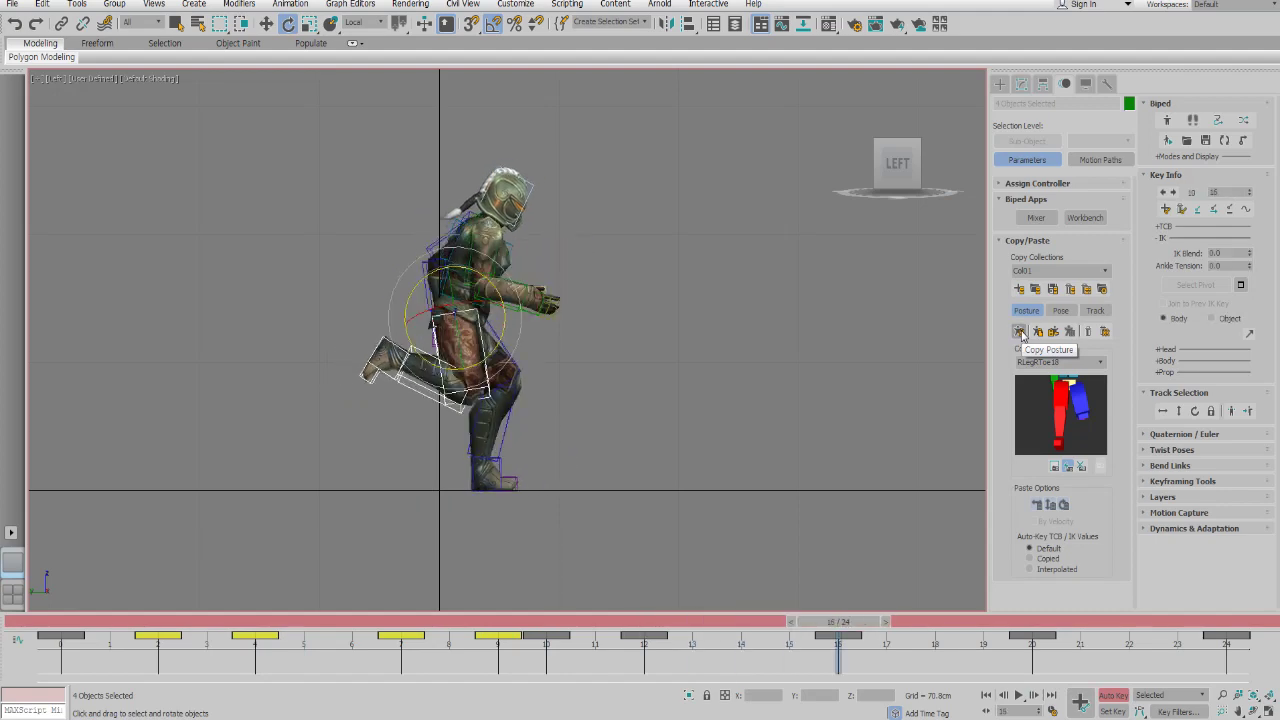
pyautogui.press('/')
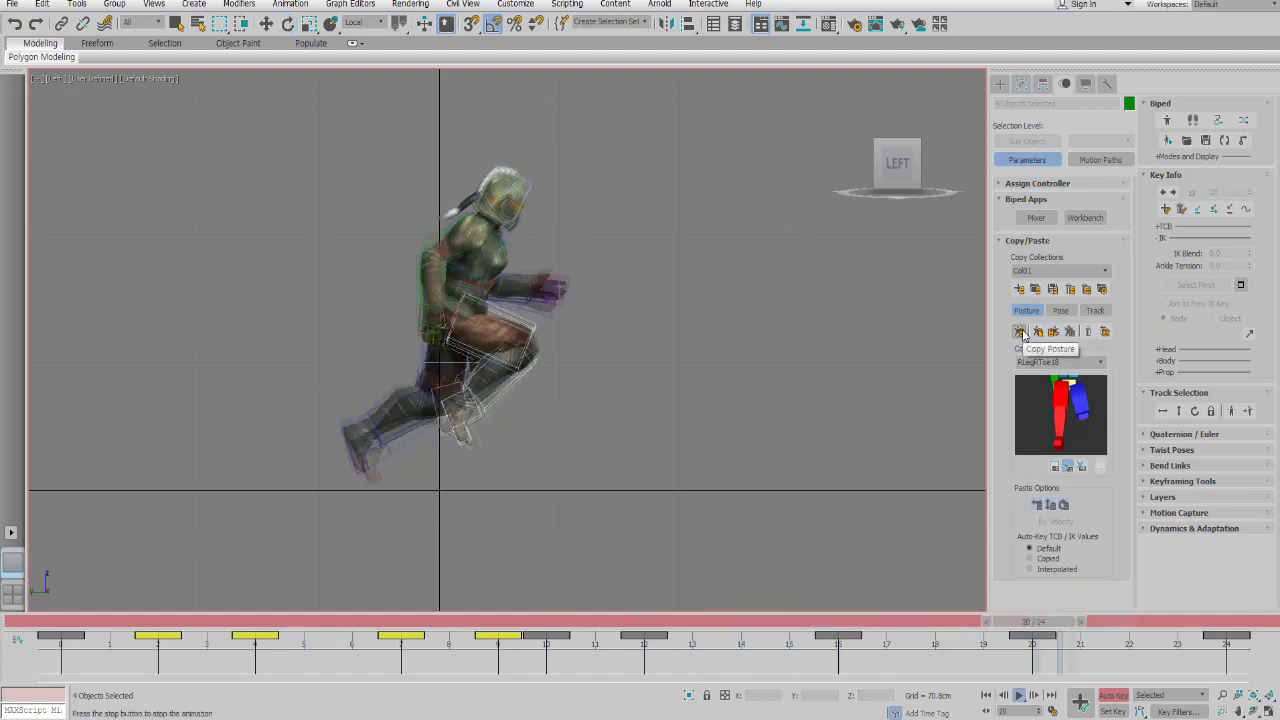
# - Copy the right leg's posture at frame 7 and paste it mirrored onto the left leg at frame 19
pyautogui.click(1020, 333)
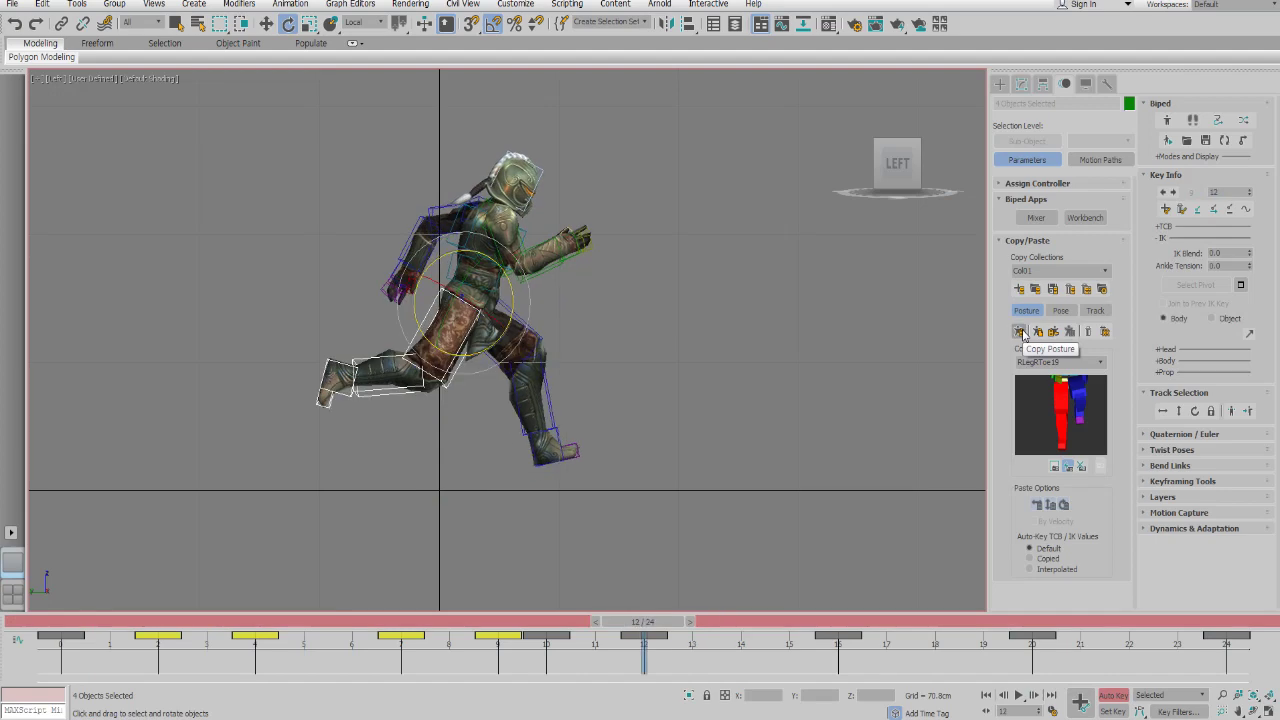
pyautogui.press('/')
pyautogui.click(1056, 332)
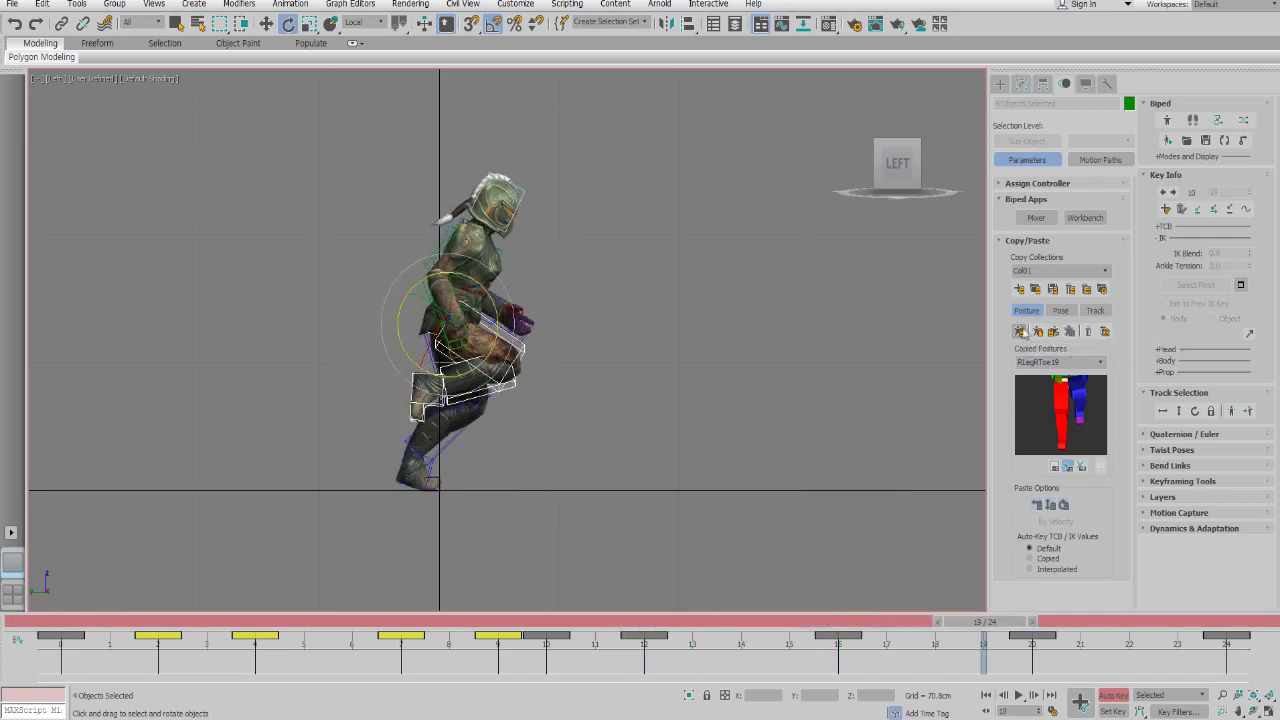
# - Copy the right leg's posture at frame 9 and paste it mirrored onto the left leg at frame 21
pyautogui.press('/')
pyautogui.press('/')
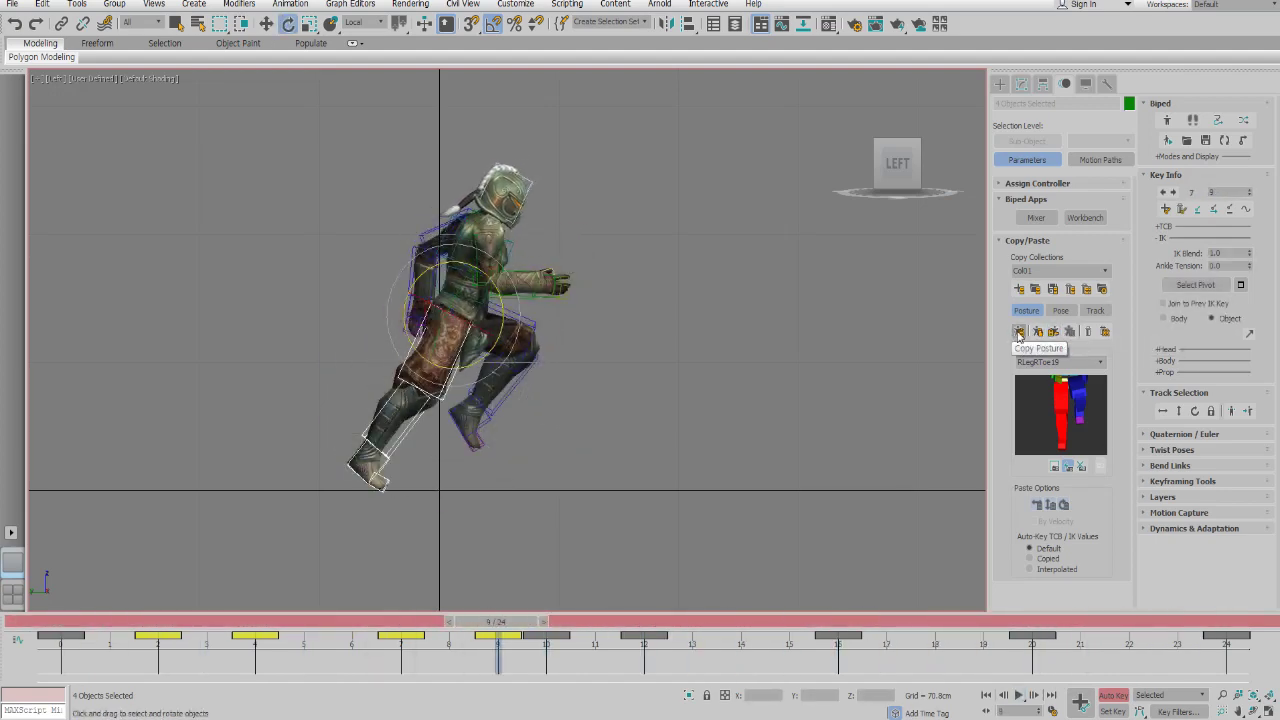
pyautogui.click(1019, 336)
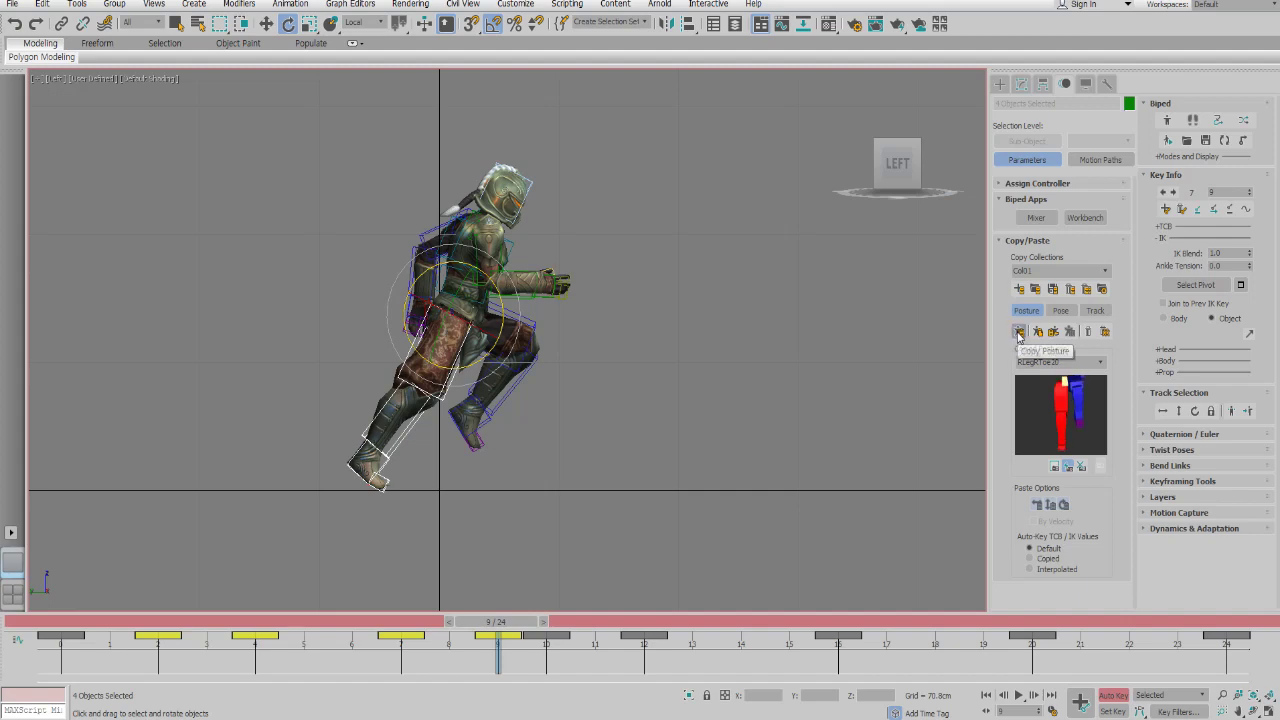
pyautogui.press('/')
pyautogui.press('/')
pyautogui.press('.')
pyautogui.press('.')
pyautogui.press('.')
pyautogui.press('.')
pyautogui.press('.')
pyautogui.press('.')
pyautogui.press('.')
pyautogui.press('.')
pyautogui.press('.')
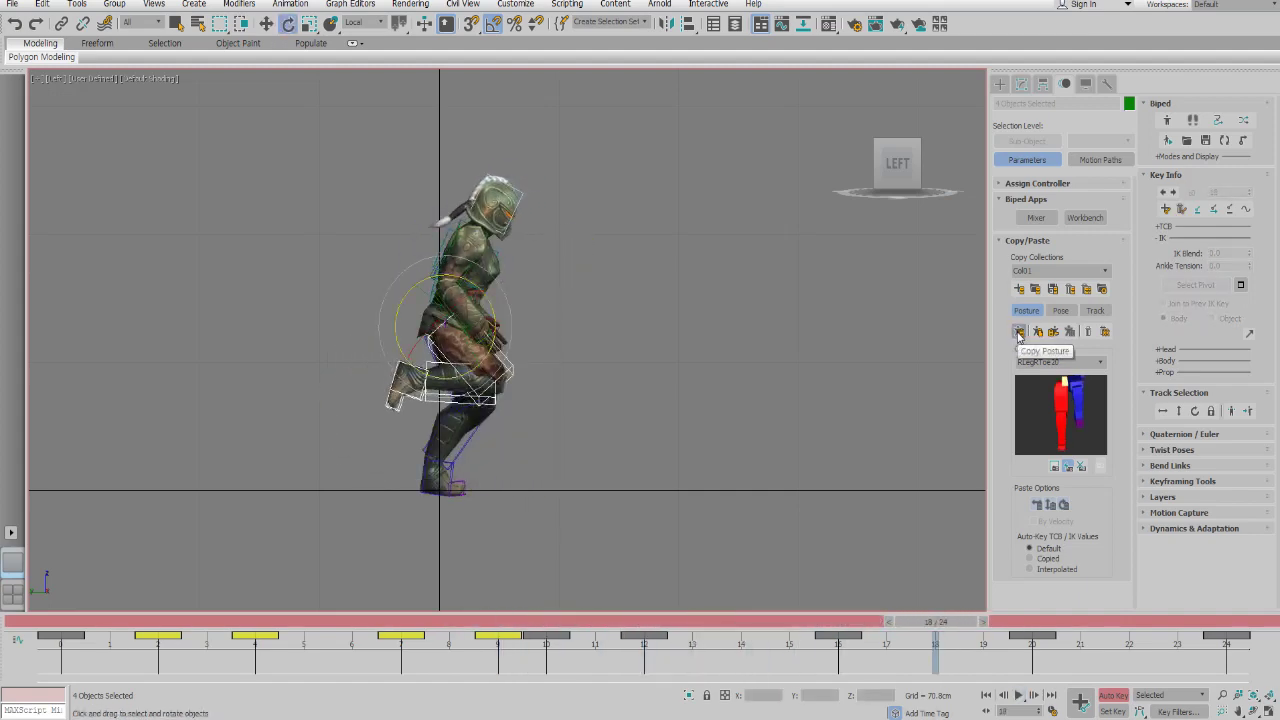
pyautogui.click(1053, 334)
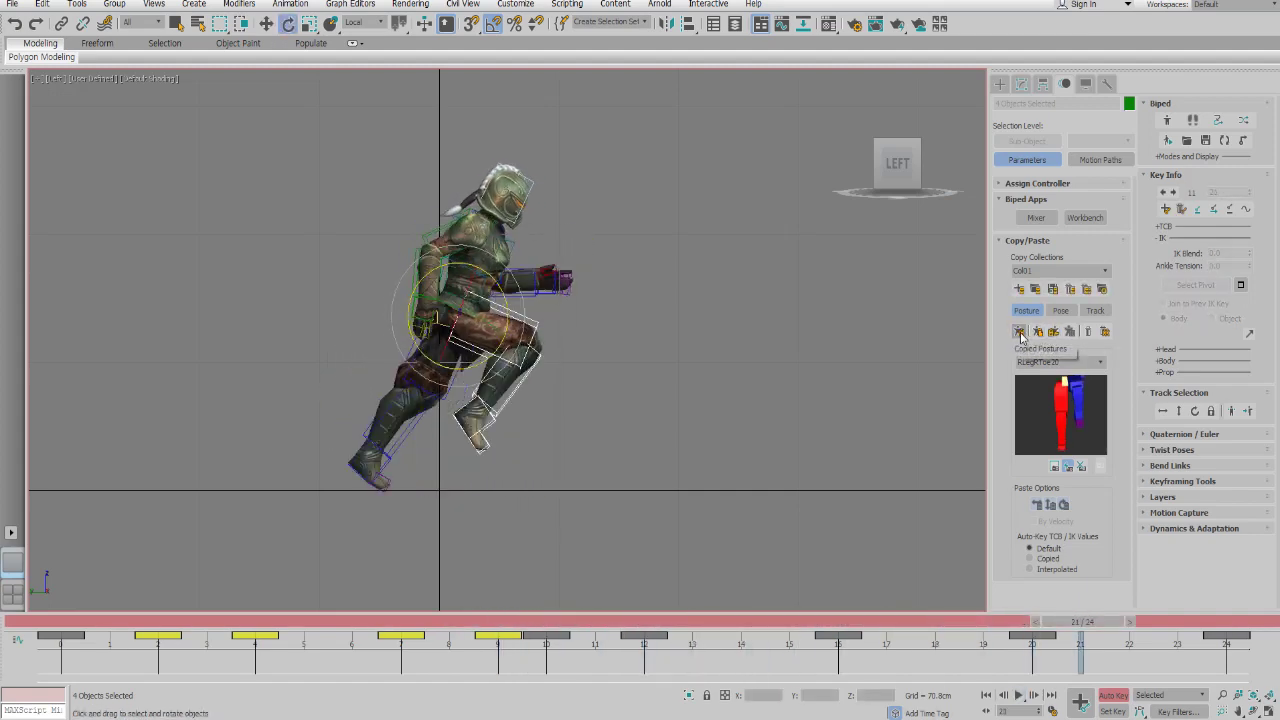
# - Copy the right leg's posture at frame 10 and paste it mirrored onto the left leg at frame 22
pyautogui.press('/')
pyautogui.press('/')
pyautogui.press('.')
pyautogui.press('.')
pyautogui.press('.')
pyautogui.press('.')
pyautogui.press('.')
pyautogui.press('.')
pyautogui.press('.')
pyautogui.press('.')
pyautogui.press('.')
pyautogui.press('.')
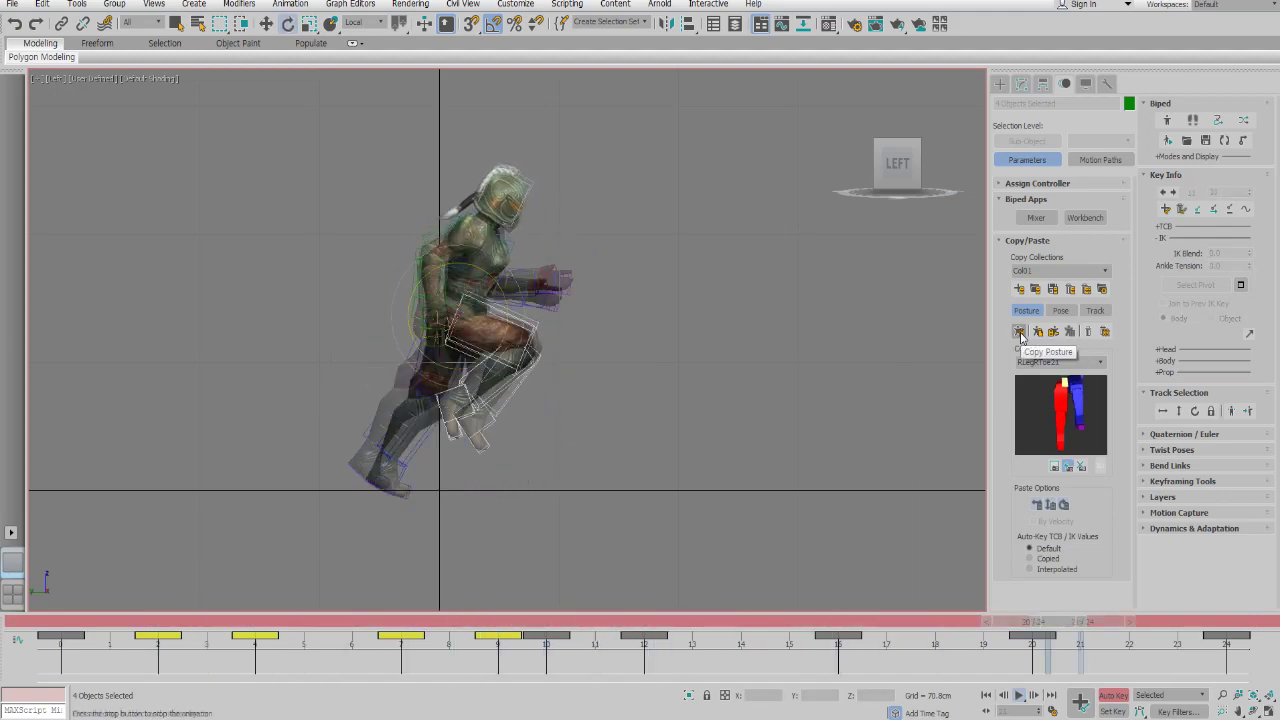
pyautogui.click(1054, 332)
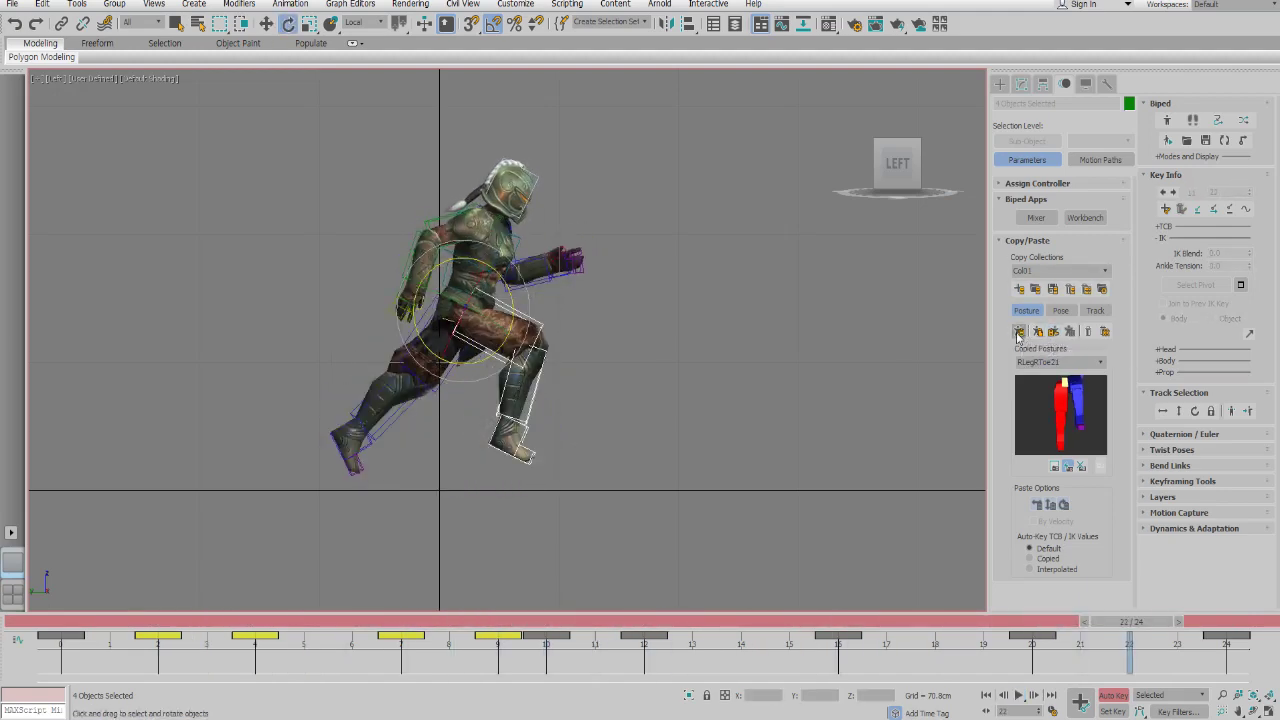
# - Copy the right leg's posture at frame 16 and paste it mirrored onto the left leg at frame 4
pyautogui.press('/')
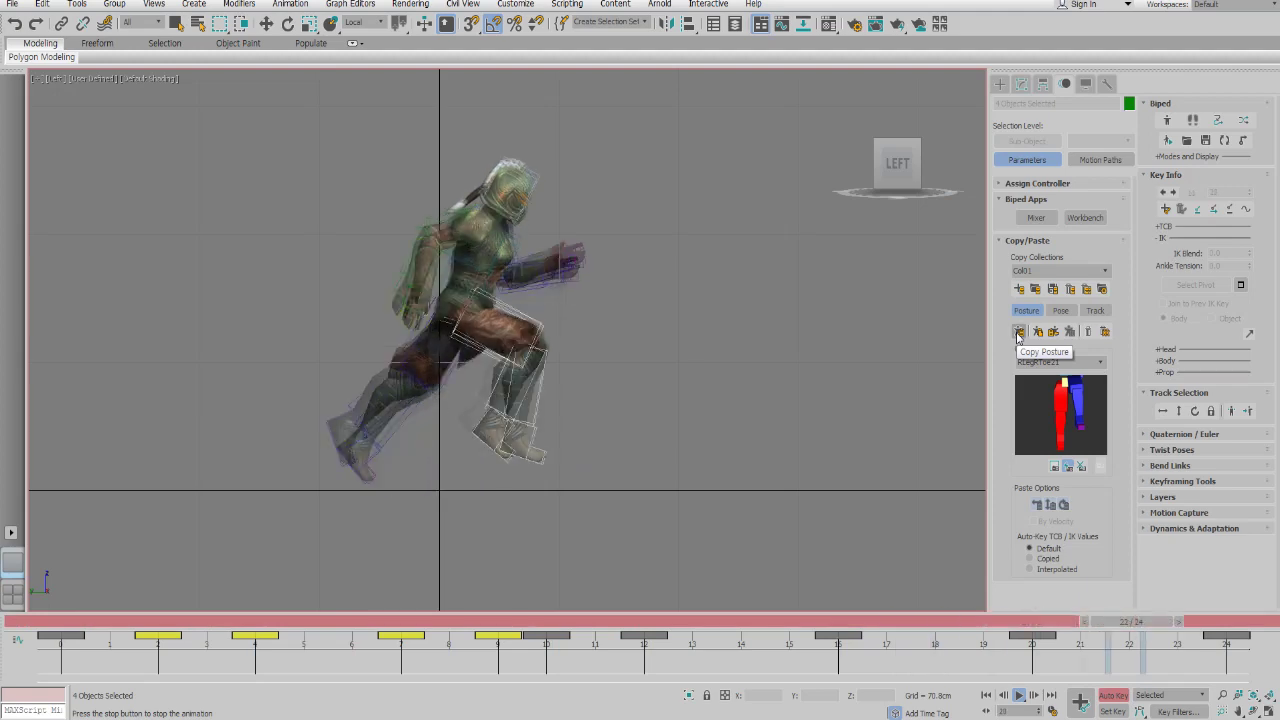
pyautogui.press('/')
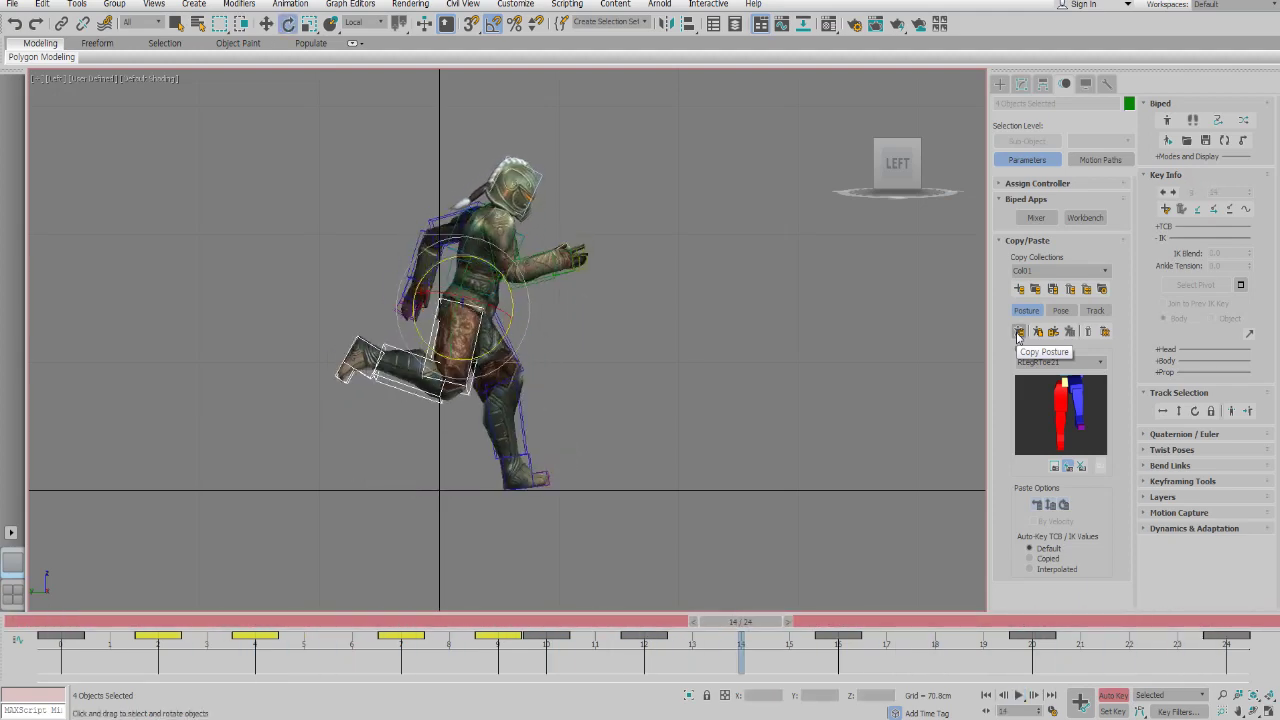
pyautogui.press('.')
pyautogui.press('.')
pyautogui.click(1018, 334)
pyautogui.press('/')
pyautogui.press('/')
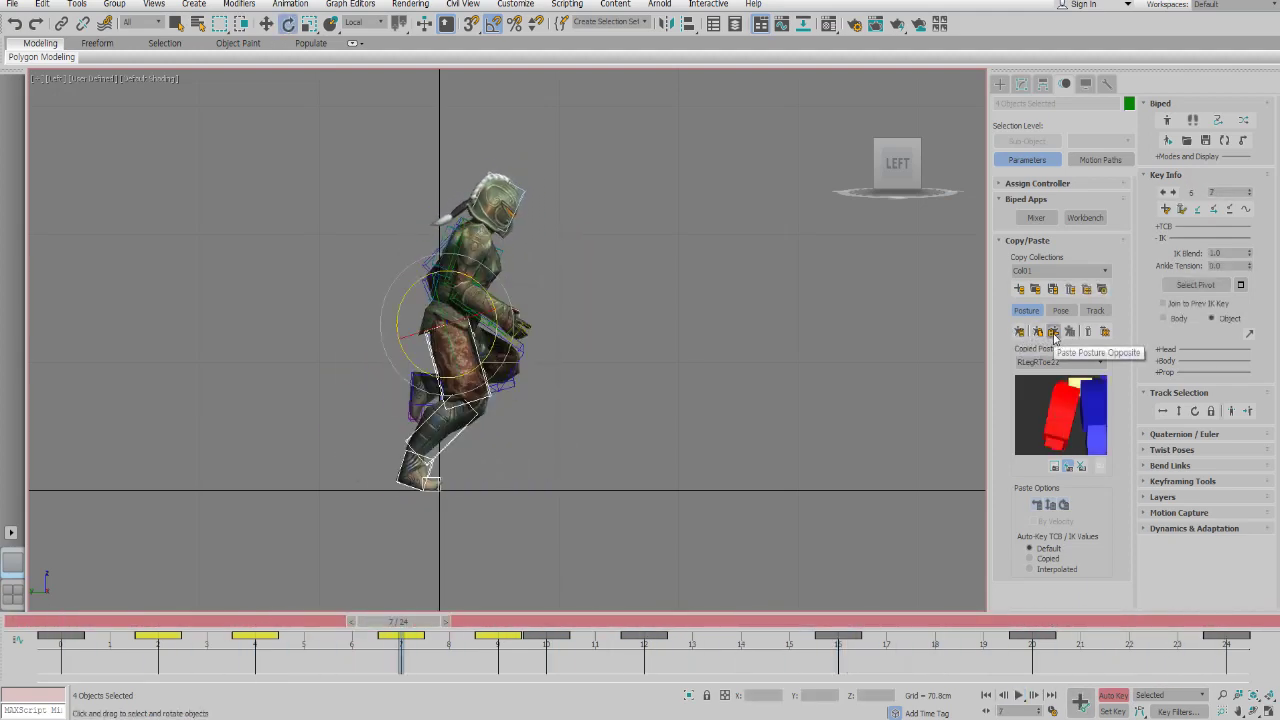
pyautogui.press(',')
pyautogui.press(',')
pyautogui.press(',')
pyautogui.click(1055, 336)
# - Copy the right leg's posture at frame 20 and paste it mirrored onto the left leg 12 frames on, at frame 8
pyautogui.press('/')
pyautogui.press('/')
pyautogui.press('.')
pyautogui.press('.')
pyautogui.press('.')
pyautogui.press('.')
pyautogui.press('.')
pyautogui.click(1019, 335)
pyautogui.press('/')
pyautogui.press('/')
pyautogui.press('.')
pyautogui.press('.')
pyautogui.press('.')
pyautogui.click(1055, 337)
# - Copy the right leg's posture at frame 12, paste it mirrored onto the left leg half a cycle on, and clear the selection
pyautogui.press('/')
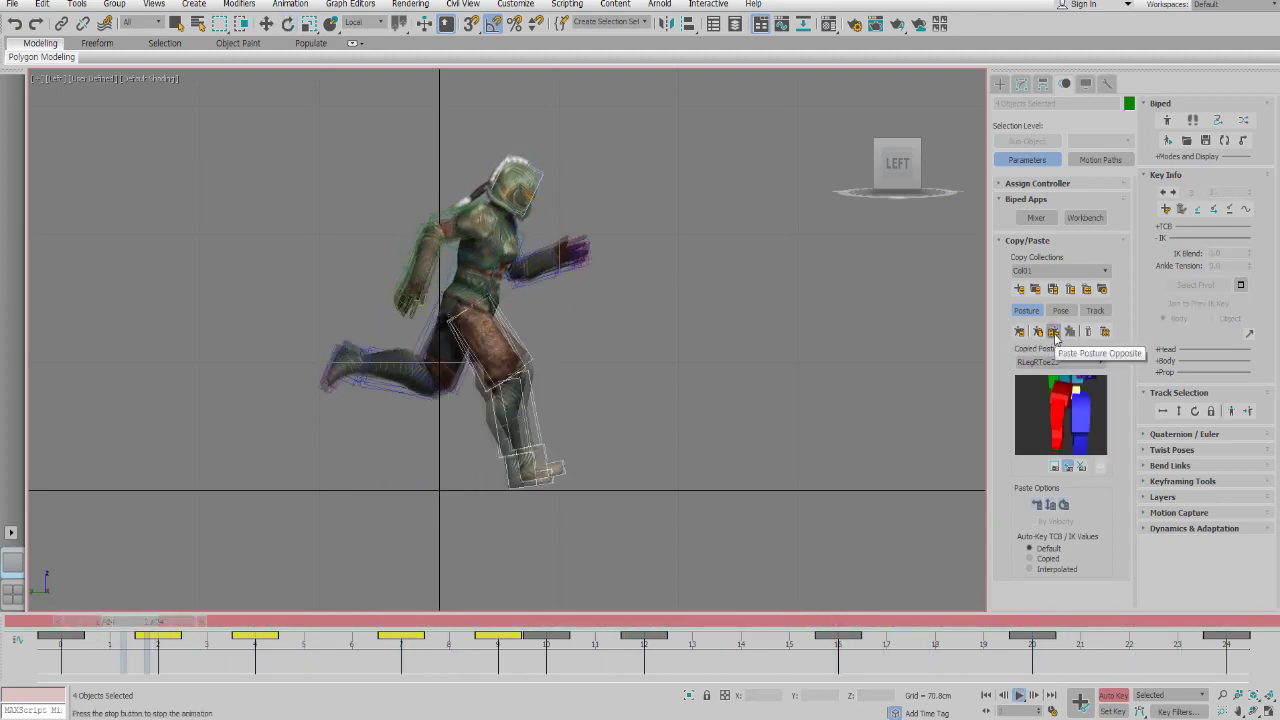
pyautogui.press('/')
pyautogui.press('e')
pyautogui.press('.')
pyautogui.press('.')
pyautogui.press('.')
pyautogui.press('.')
pyautogui.click(1019, 336)
pyautogui.press('.')
pyautogui.press('.')
pyautogui.press('.')
pyautogui.press('.')
pyautogui.press('.')
pyautogui.press('.')
pyautogui.press('.')
pyautogui.press('.')
pyautogui.press('.')
pyautogui.press('.')
pyautogui.press('.')
pyautogui.press('.')
pyautogui.click(1053, 337)
pyautogui.press('.')
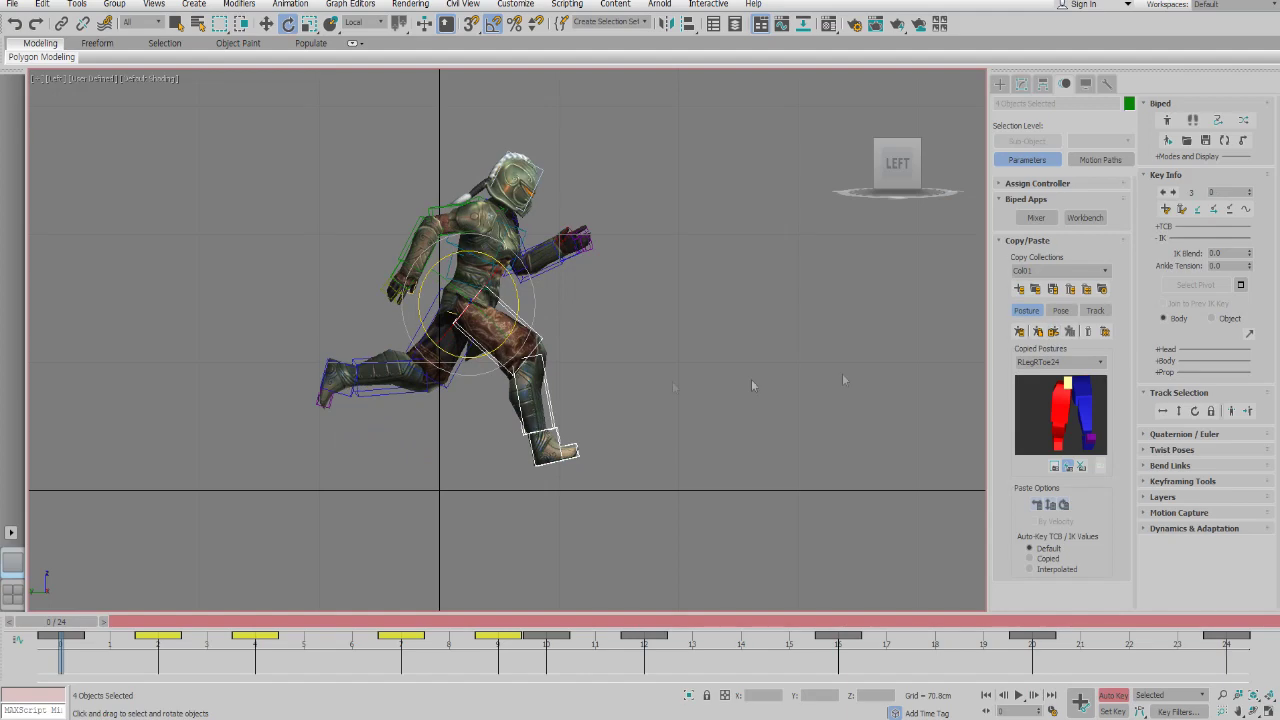
pyautogui.click(165, 175)
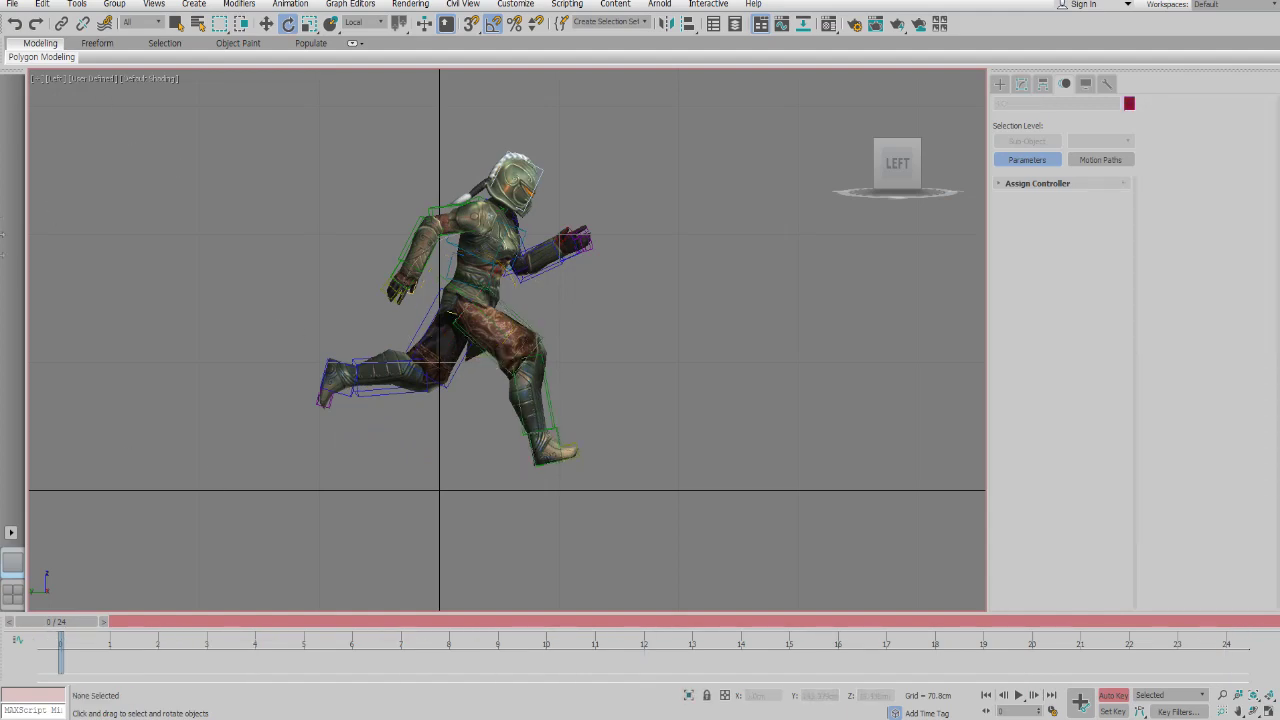
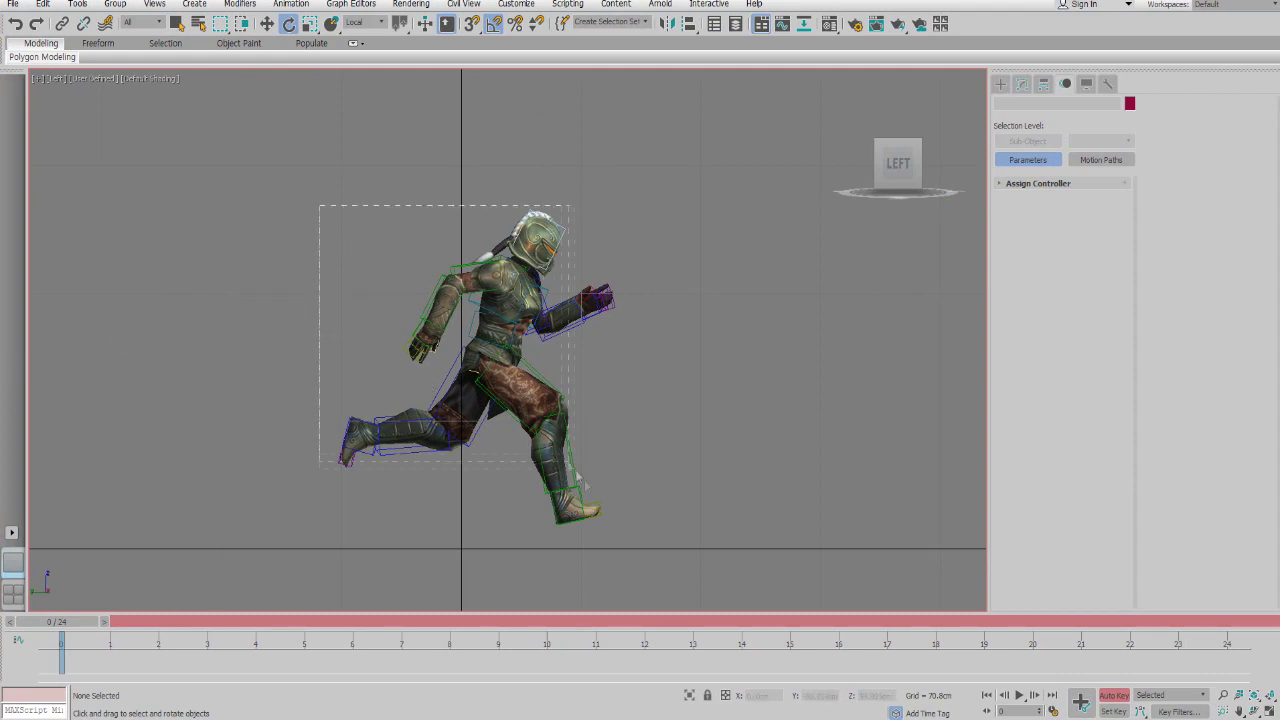
# - Select all parts of the warrior's biped so the keys of the whole body are available
pyautogui.moveTo(320, 206); pyautogui.dragTo(661, 566)
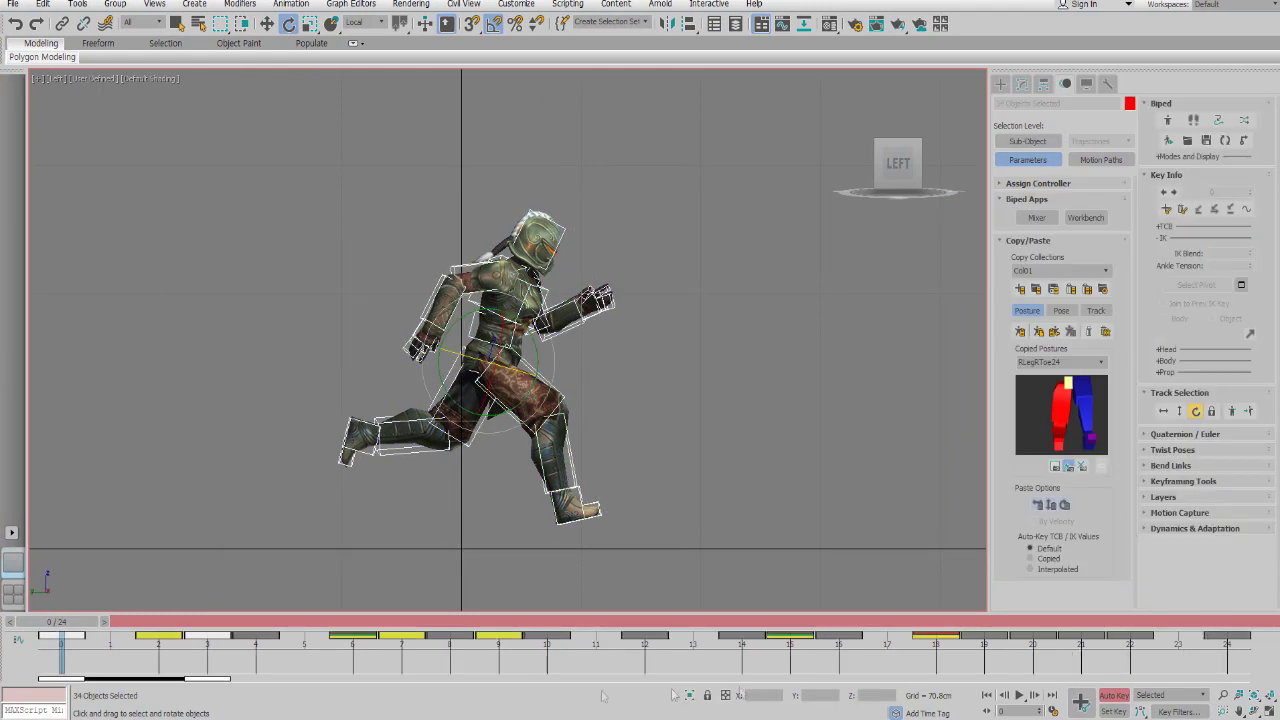
pyautogui.moveTo(78, 665); pyautogui.dragTo(143, 660)
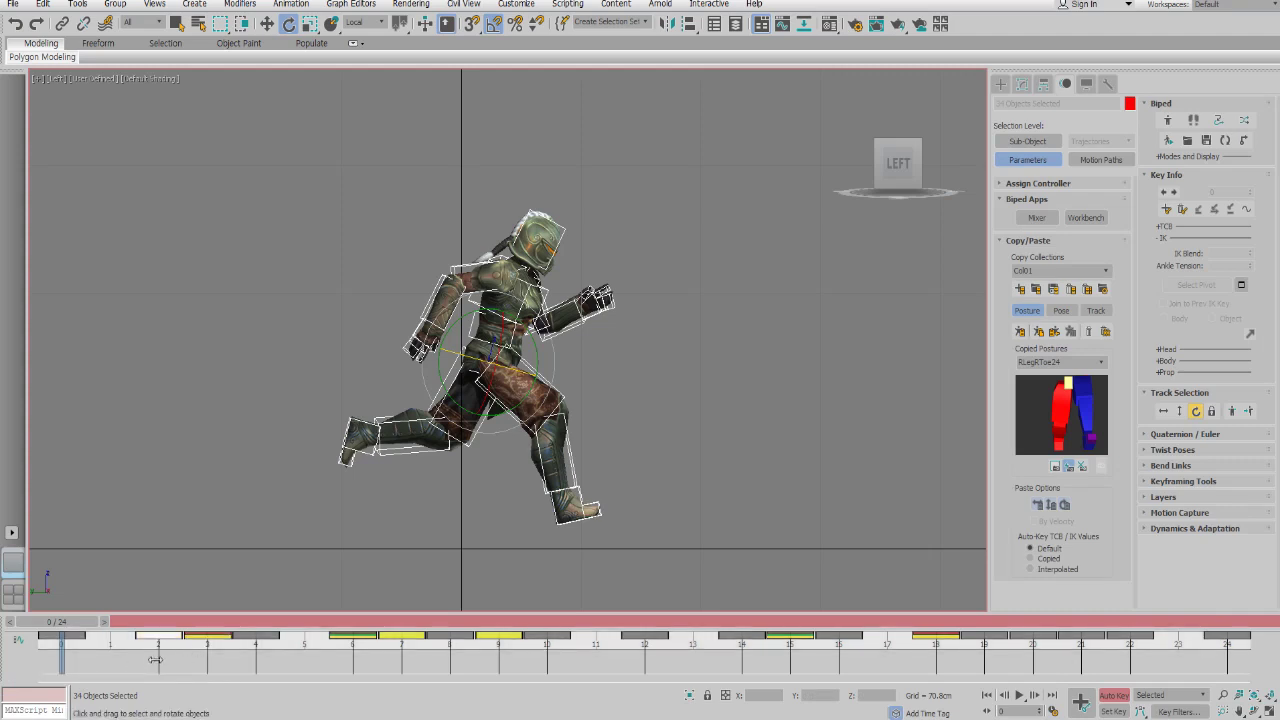
pyautogui.moveTo(220, 499); pyautogui.dragTo(222, 455, button='middle')
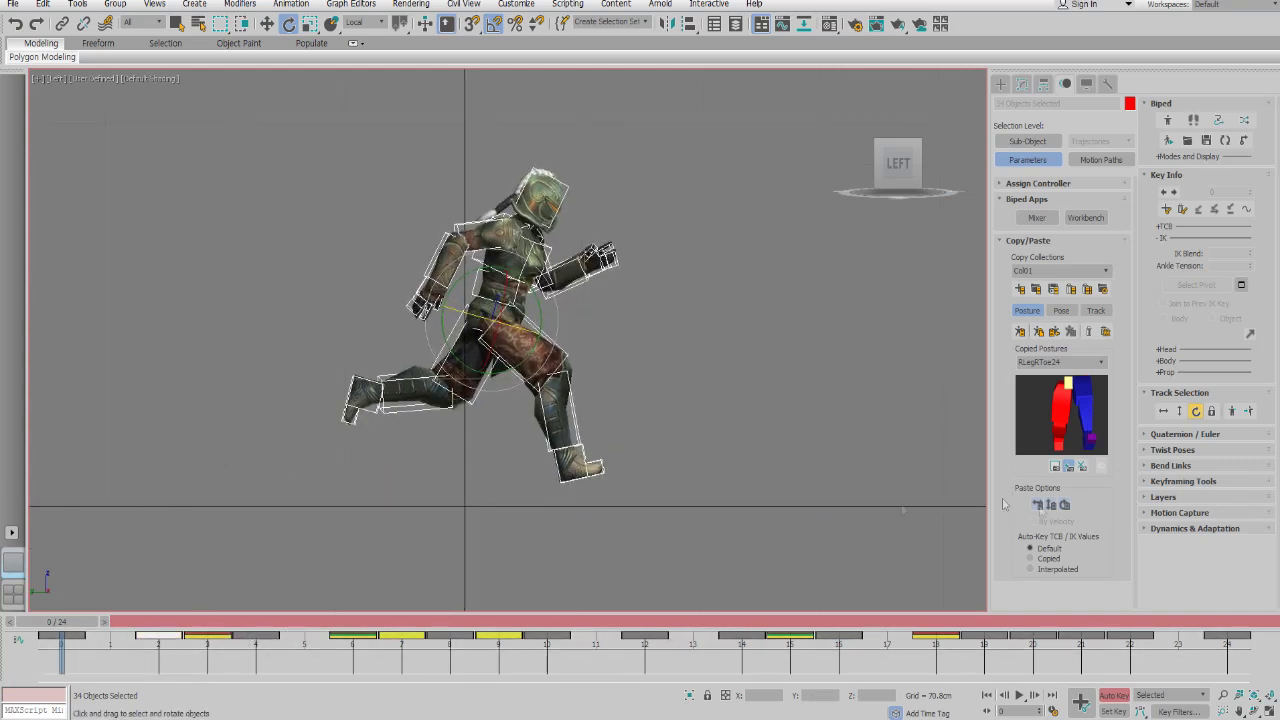
pyautogui.click(731, 481)
pyautogui.hotkey('ctrl', 'z')
pyautogui.click(295, 162)
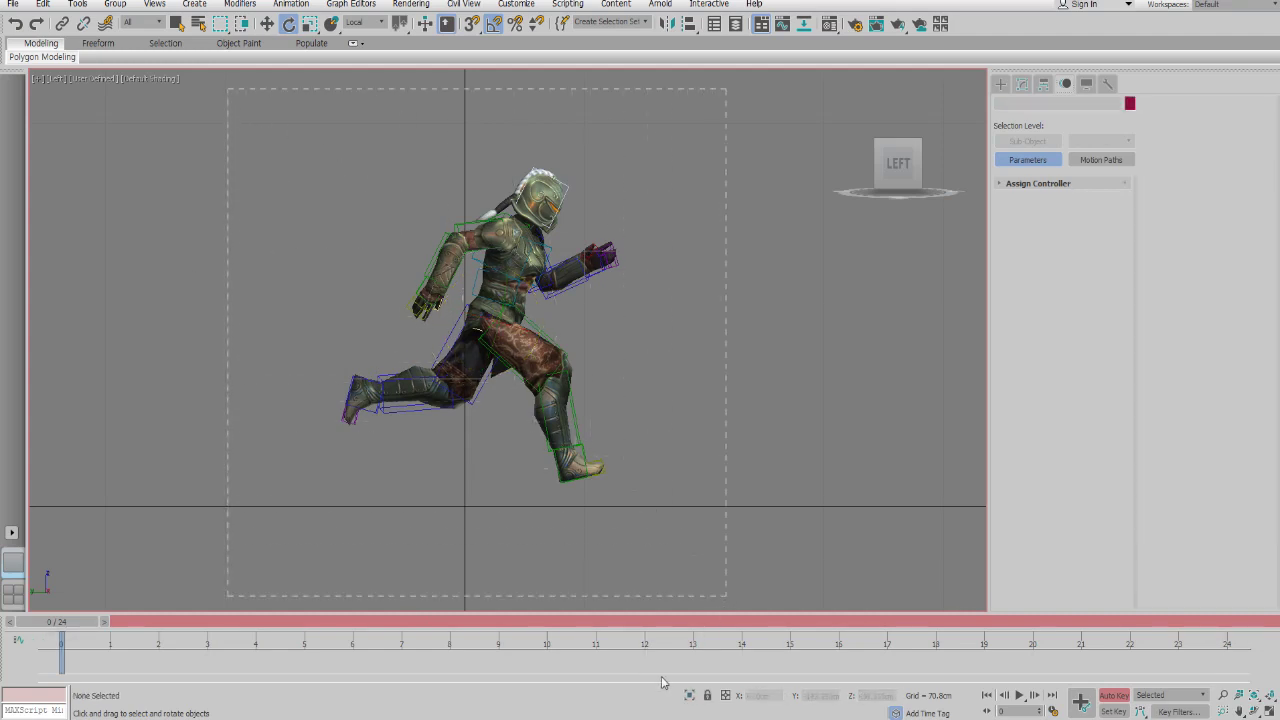
pyautogui.hotkey('ctrl', 'z')
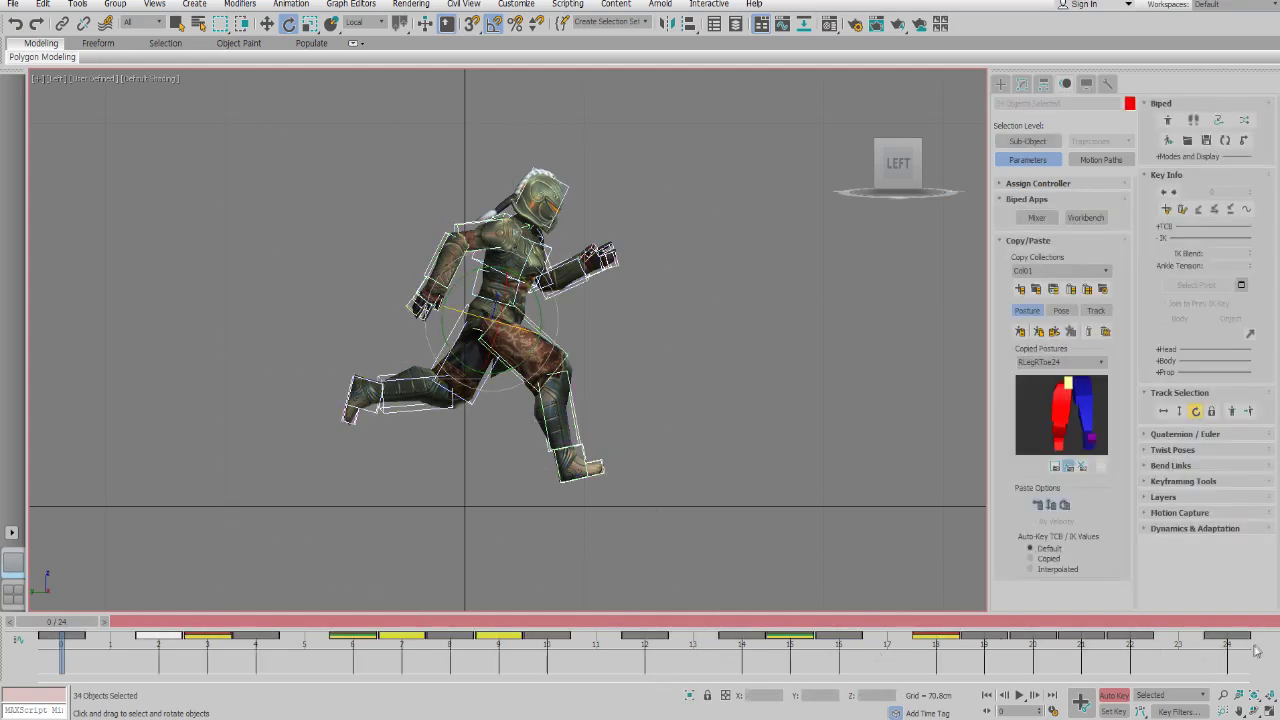
# - Copy the whole biped's frame 0 keys to the last frame of the cycle, frame 24
pyautogui.moveTo(1228, 640); pyautogui.dragTo(670, 652)
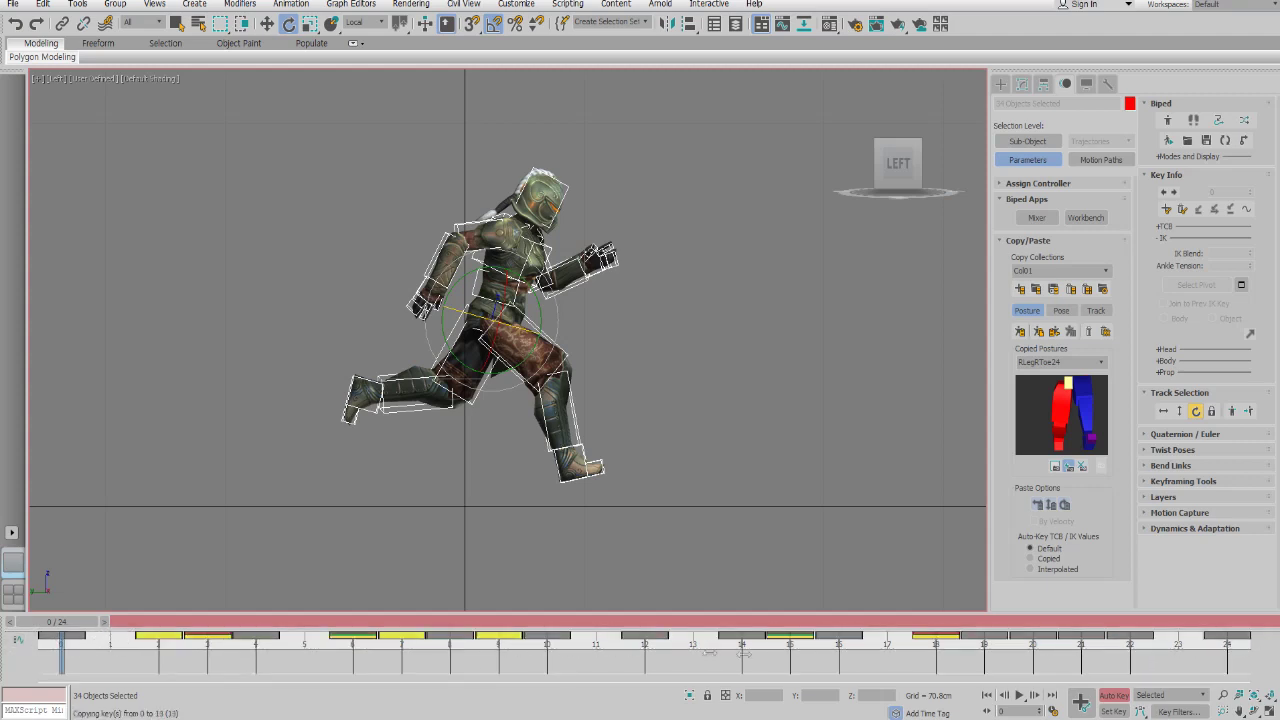
pyautogui.keyDown('shift'); pyautogui.moveTo(1212, 652); pyautogui.dragTo(1213, 653); pyautogui.keyUp('shift')
pyautogui.moveTo(120, 643); pyautogui.dragTo(1213, 659)
pyautogui.click(62, 643)
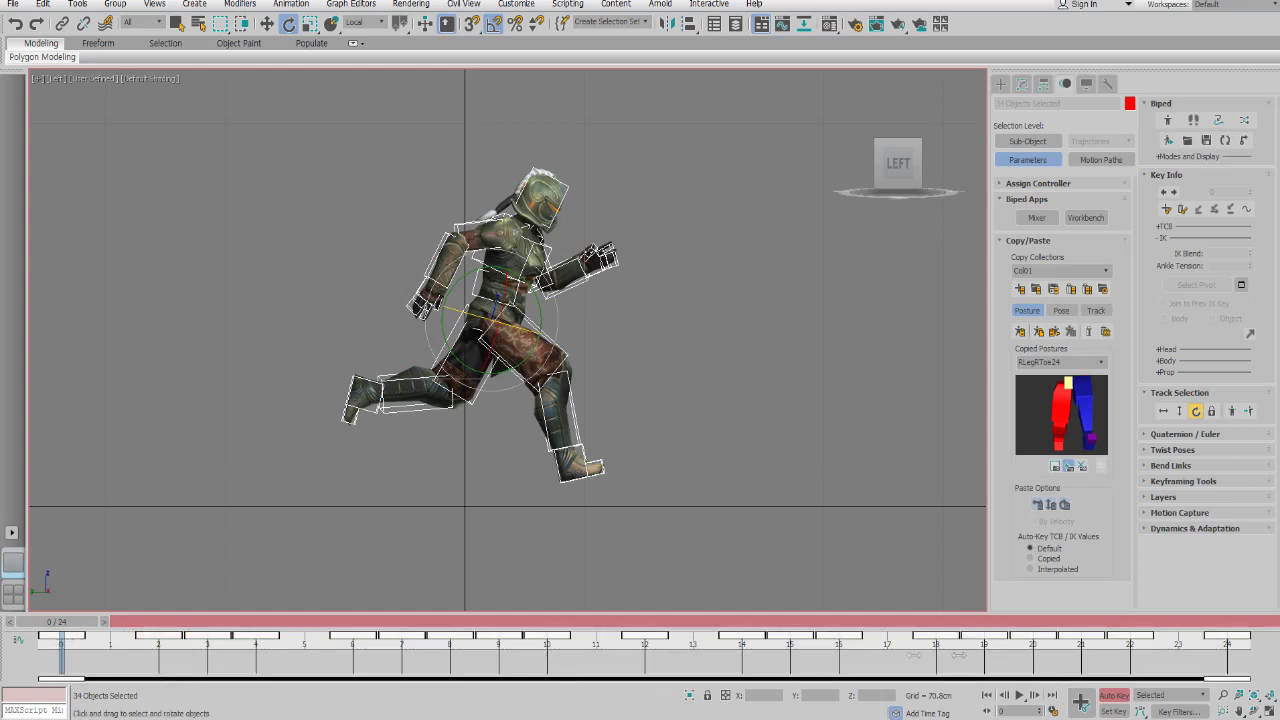
# - Copy the biped's frame 24 keys onto frame 0, undoing a misplaced copy, so the cycle's two ends match
pyautogui.keyDown('shift'); pyautogui.moveTo(1222, 645); pyautogui.dragTo(260, 667); pyautogui.keyUp('shift')
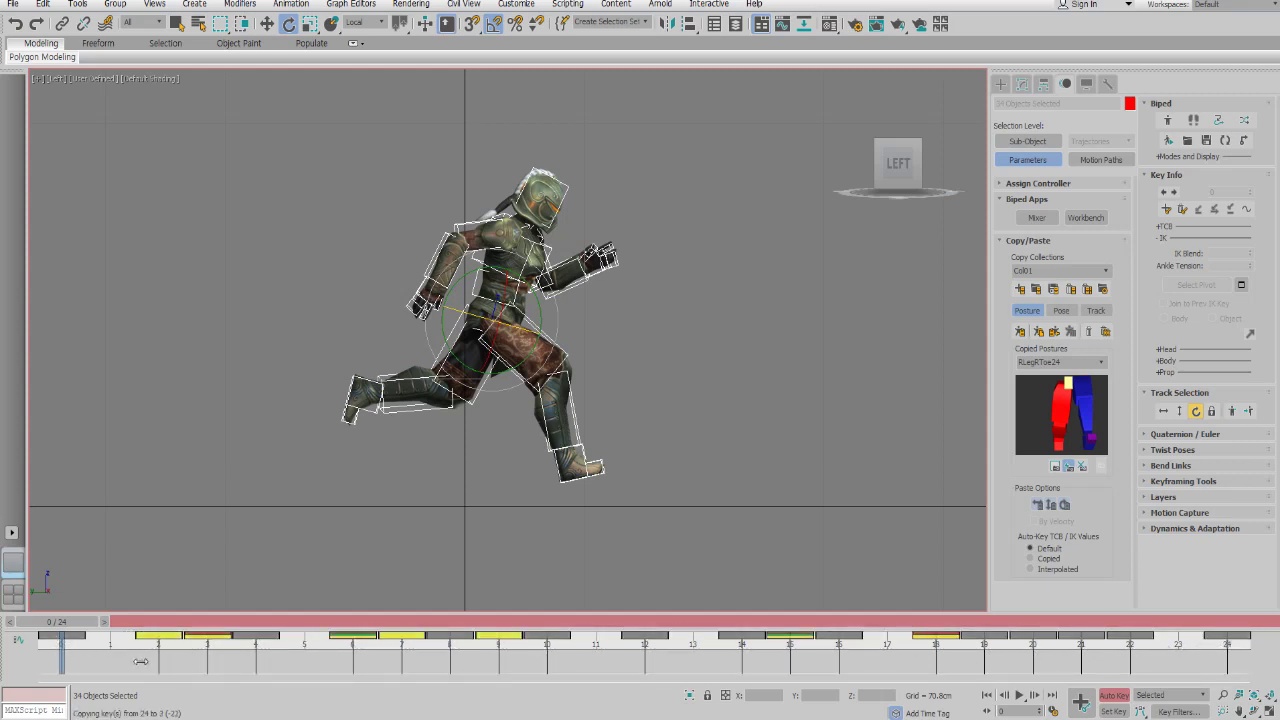
pyautogui.keyDown('shift'); pyautogui.moveTo(149, 659); pyautogui.dragTo(152, 665); pyautogui.keyUp('shift')
pyautogui.hotkey('ctrl', 'z')
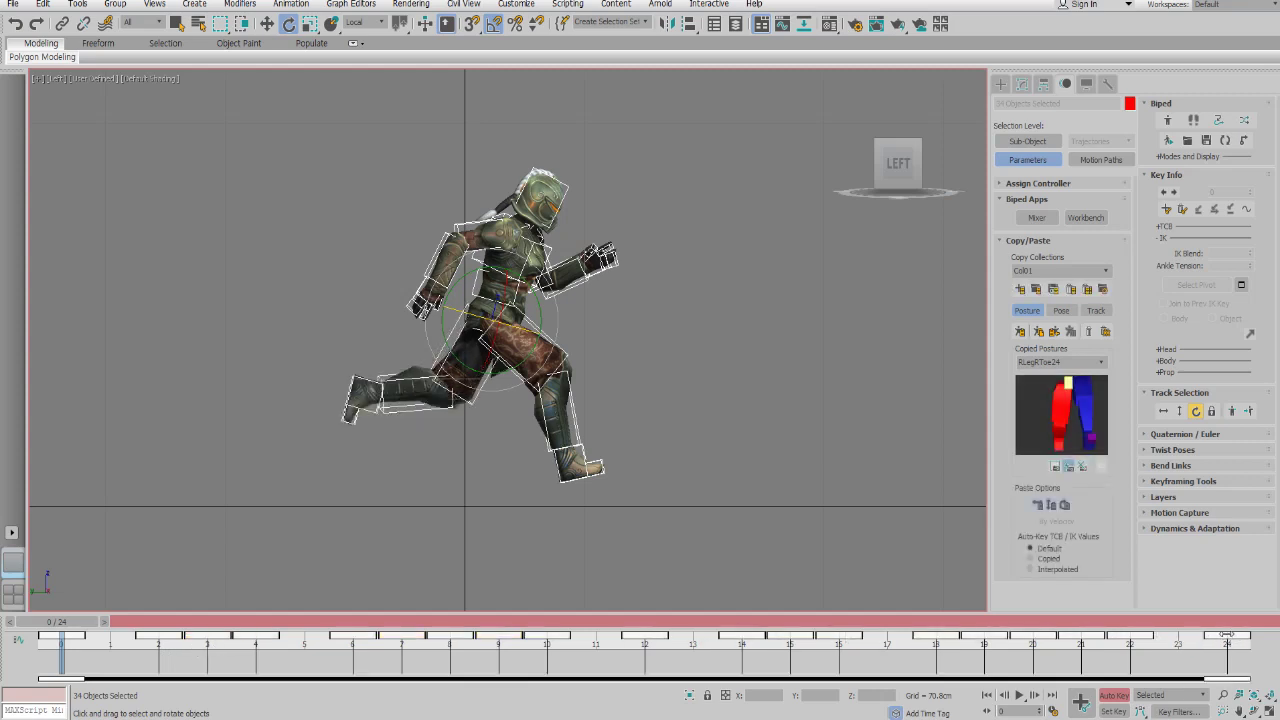
pyautogui.keyDown('shift'); pyautogui.moveTo(1226, 635); pyautogui.dragTo(620, 645); pyautogui.keyUp('shift')
pyautogui.keyDown('shift'); pyautogui.moveTo(62, 644); pyautogui.dragTo(62, 645); pyautogui.keyUp('shift')
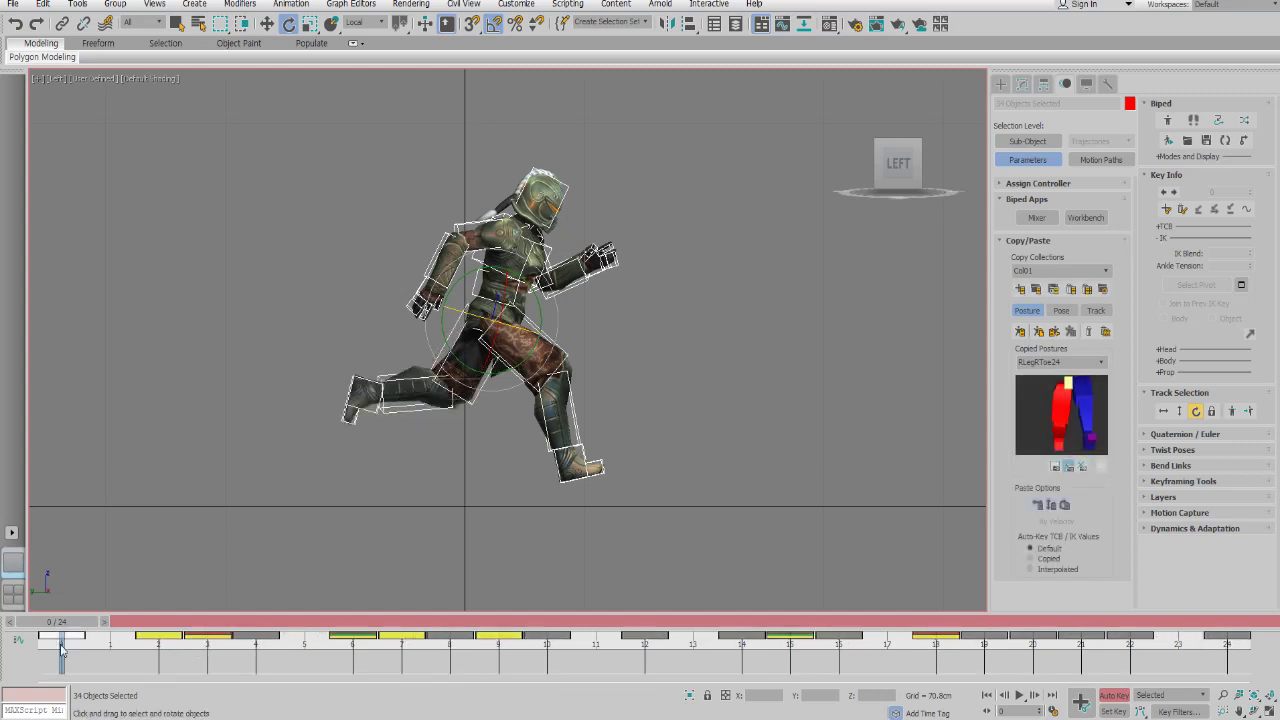
# - Clear the selection and play the run cycle to review it from the side and the front
pyautogui.click(206, 449)
pyautogui.press('/')
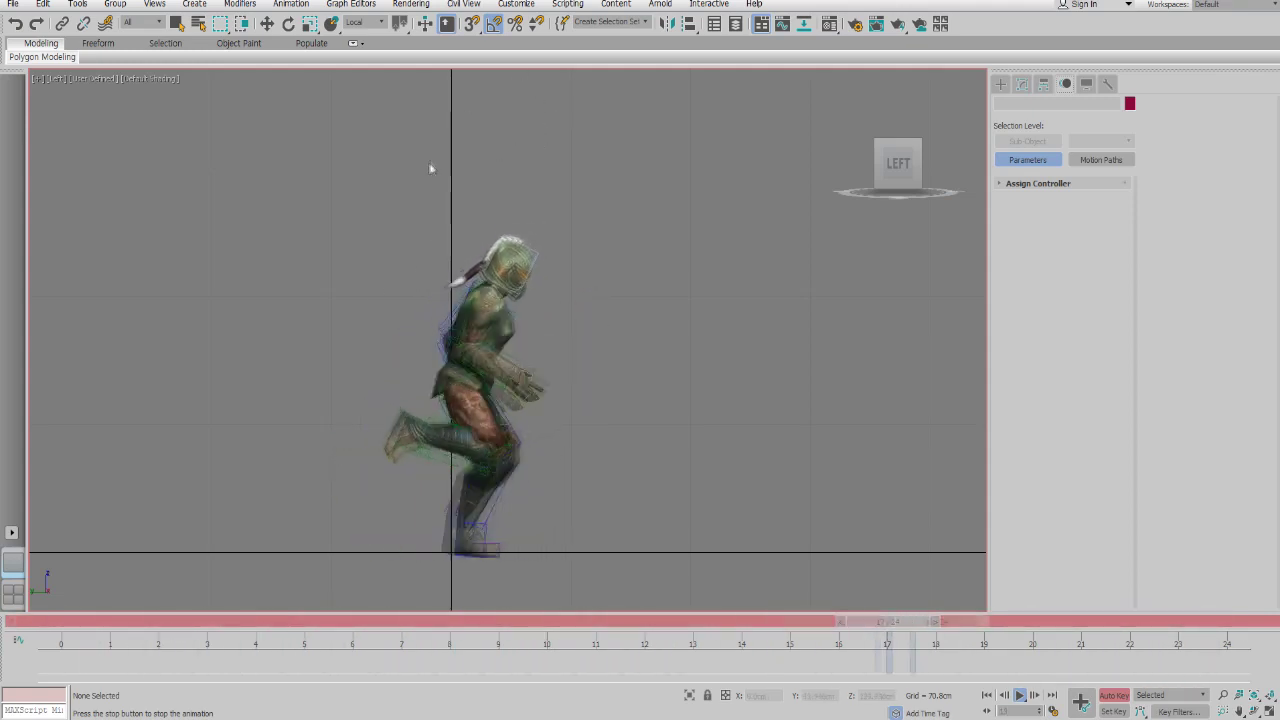
pyautogui.press('f')
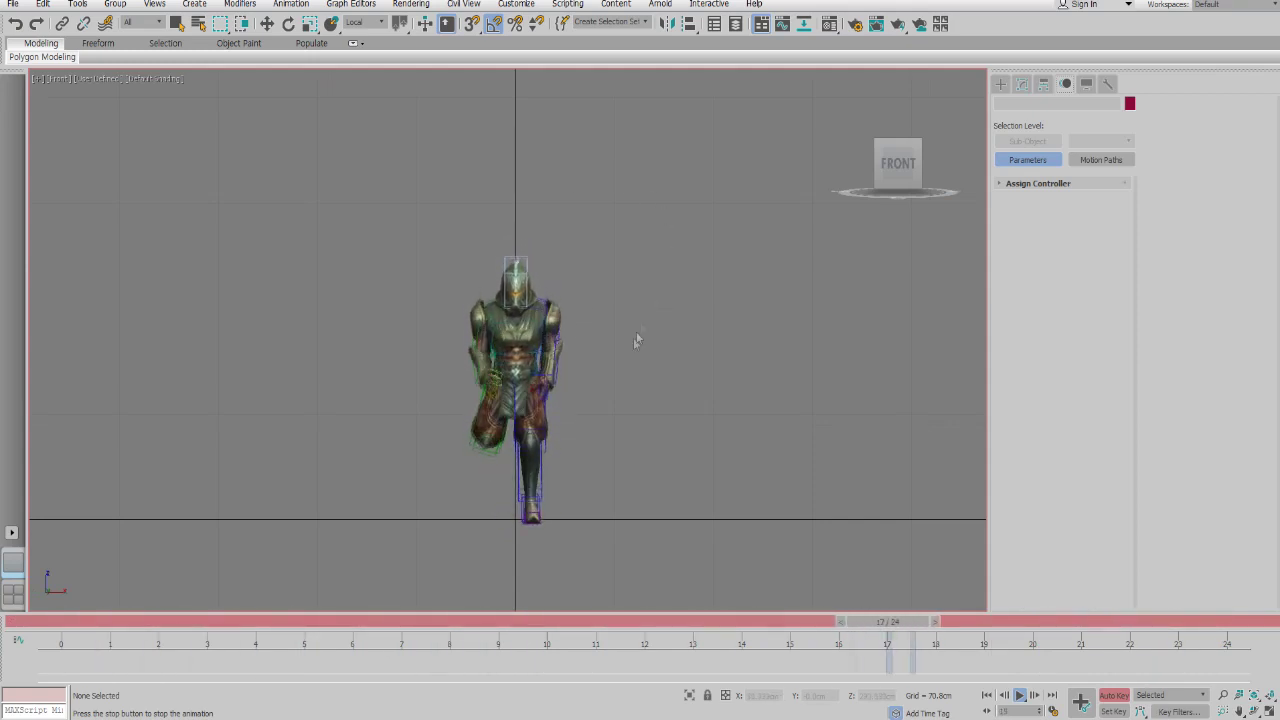
pyautogui.press('/')
# - Select the right thigh in the front view and rotate it at frame 12 to correct the leg's sideways alignment
pyautogui.press('e')
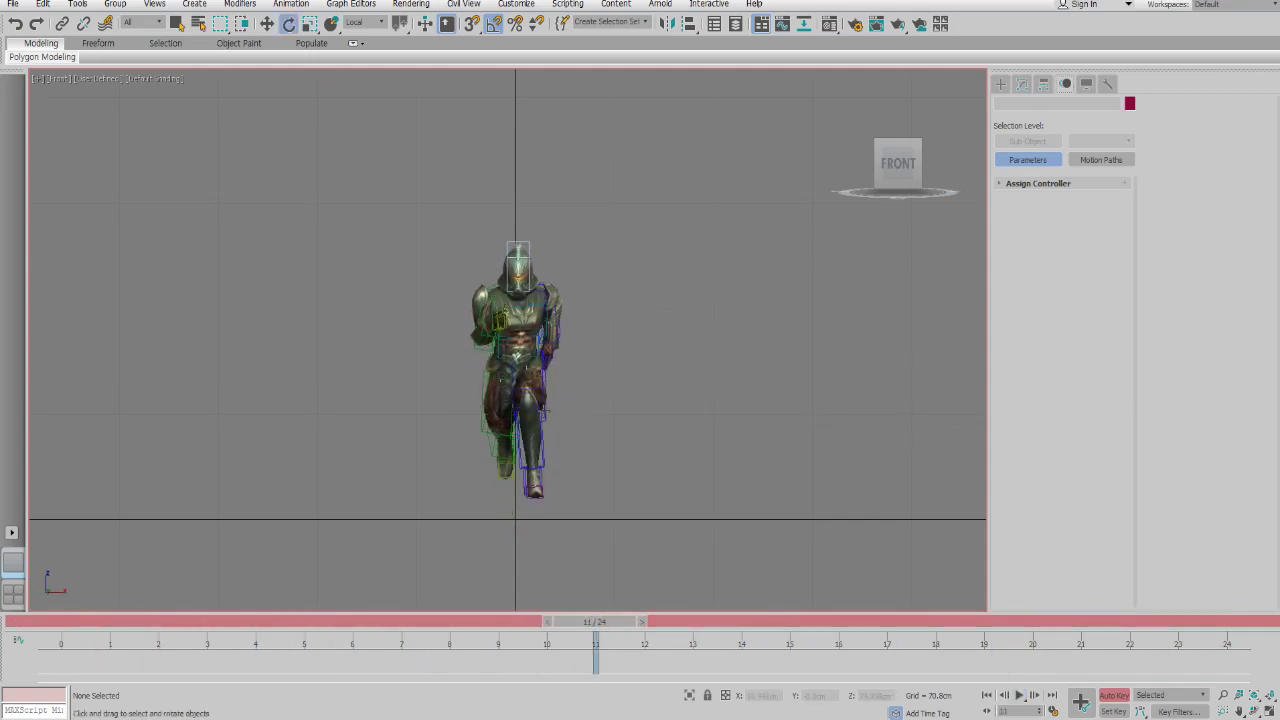
pyautogui.click(545, 412)
pyautogui.press(',')
pyautogui.press('.')
pyautogui.press('.')
pyautogui.press('.')
pyautogui.press('.')
pyautogui.press('.')
pyautogui.press('.')
pyautogui.press('.')
pyautogui.press('.')
pyautogui.click(504, 411)
pyautogui.press('.')
pyautogui.press('.')
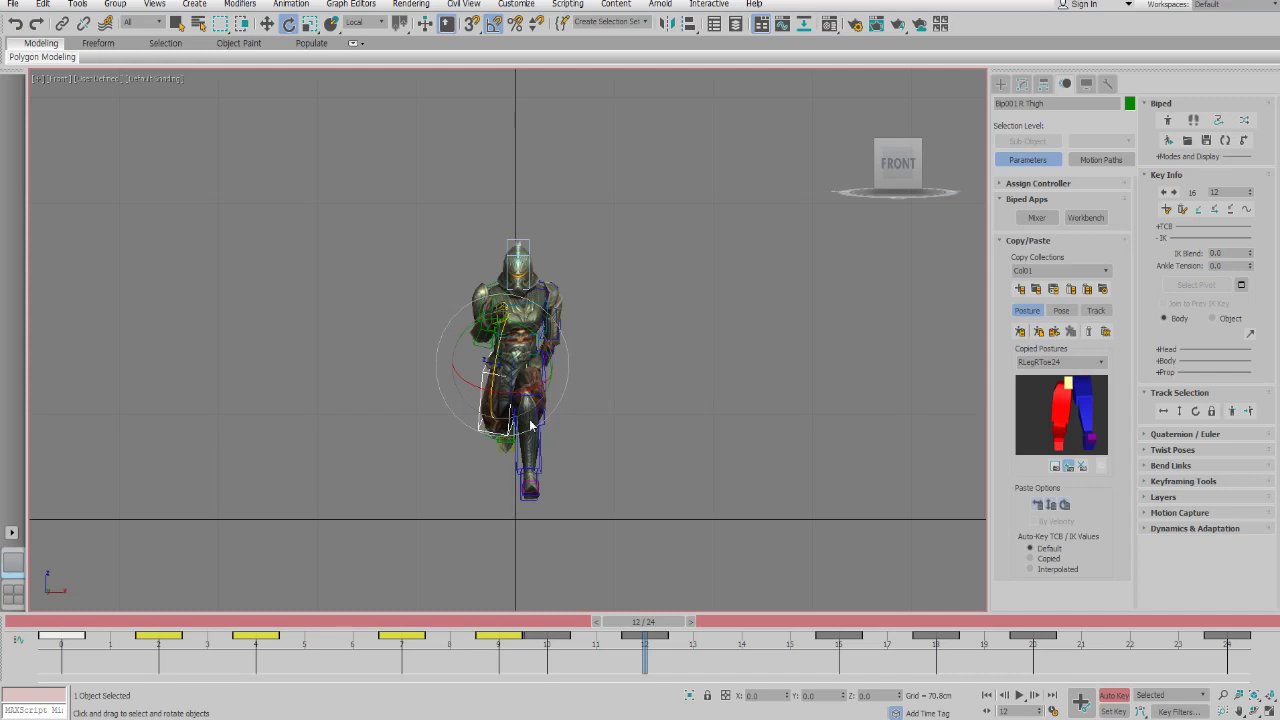
pyautogui.moveTo(528, 421); pyautogui.dragTo(527, 360)
# - Rotate the right thigh about 12° around its local X axis at frame 18 and check its keys at frames 20 and 2
pyautogui.press('.')
pyautogui.press('.')
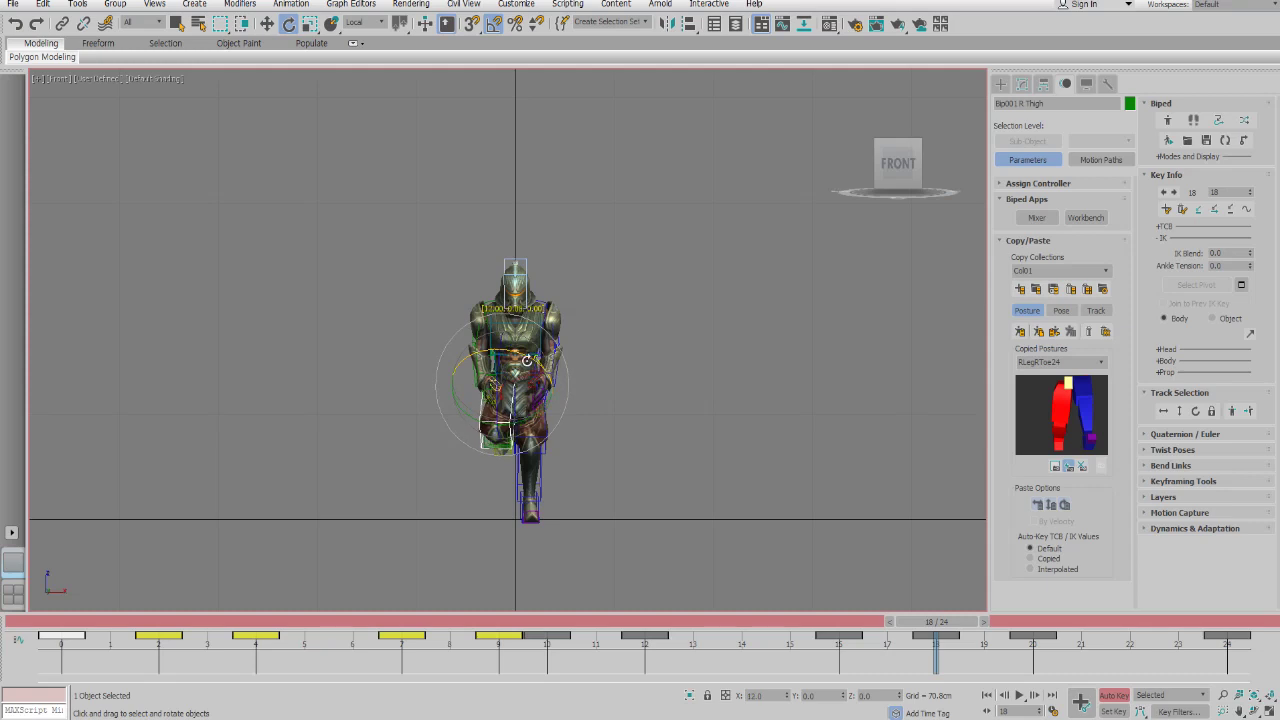
pyautogui.press('.')
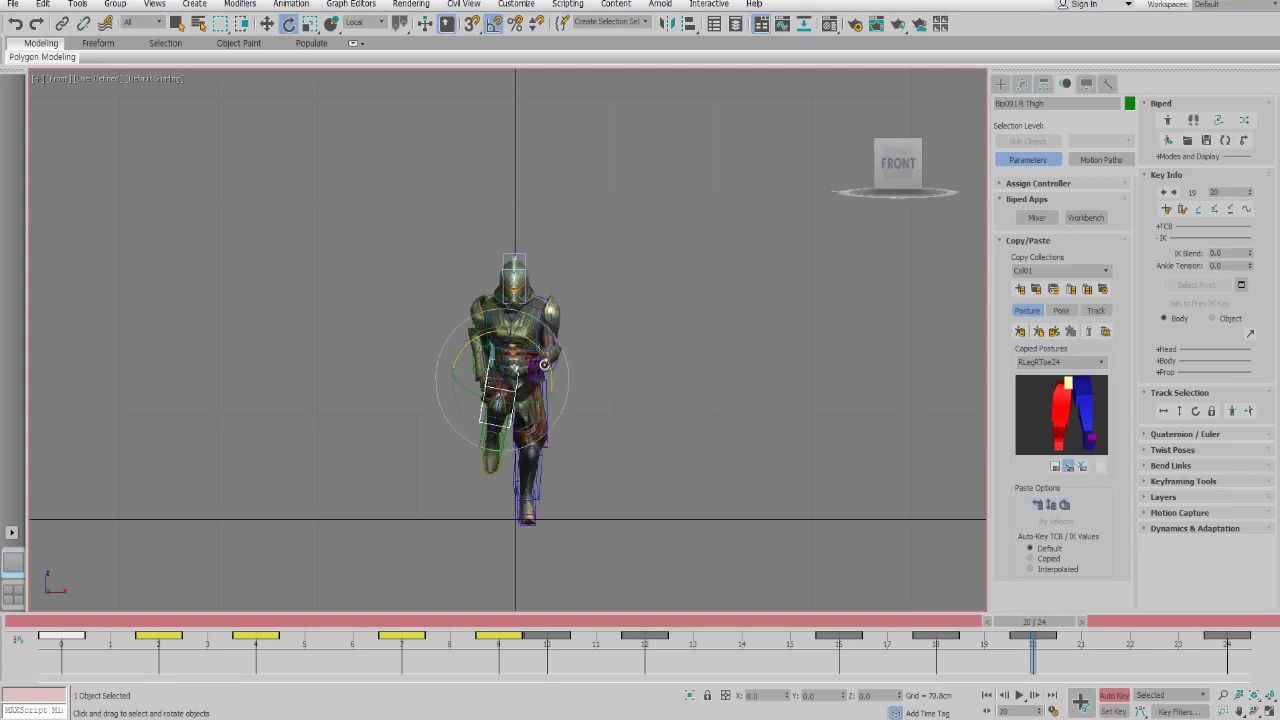
pyautogui.press('/')
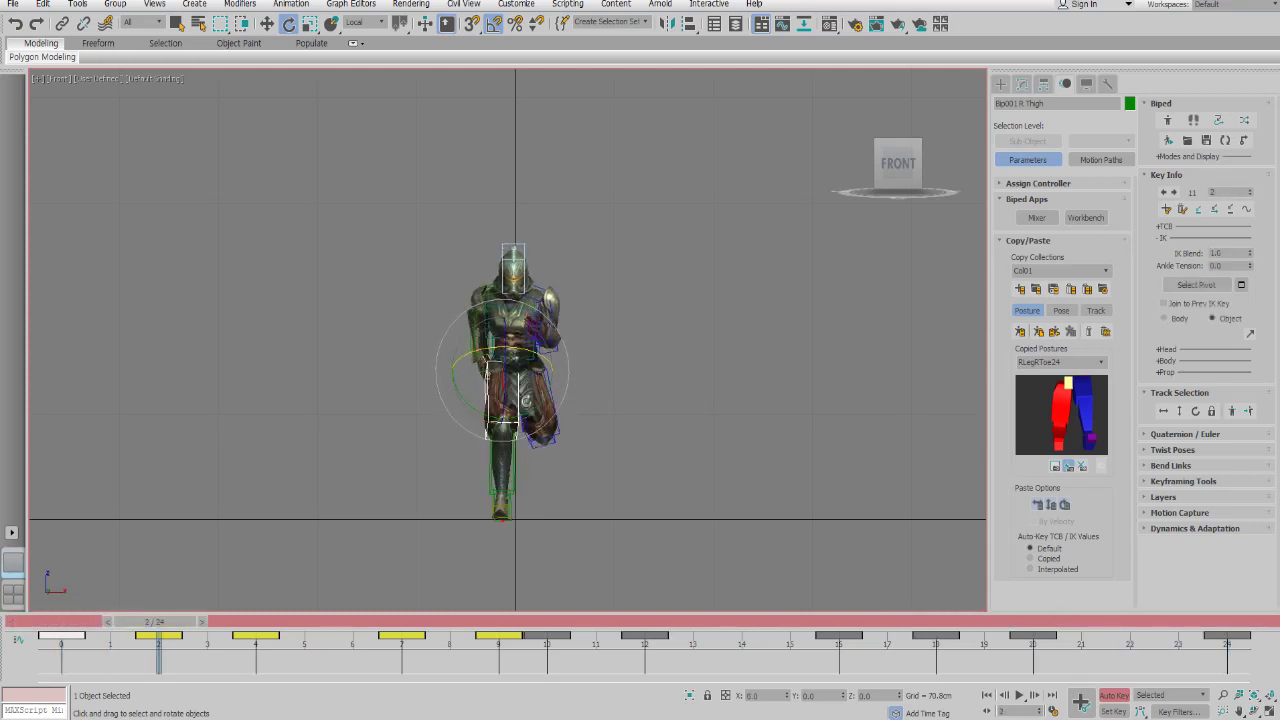
# - Select the right calf and adjust its rotation in the front view across the keys at frames 2, 4 and 9
pyautogui.press('pagedown')
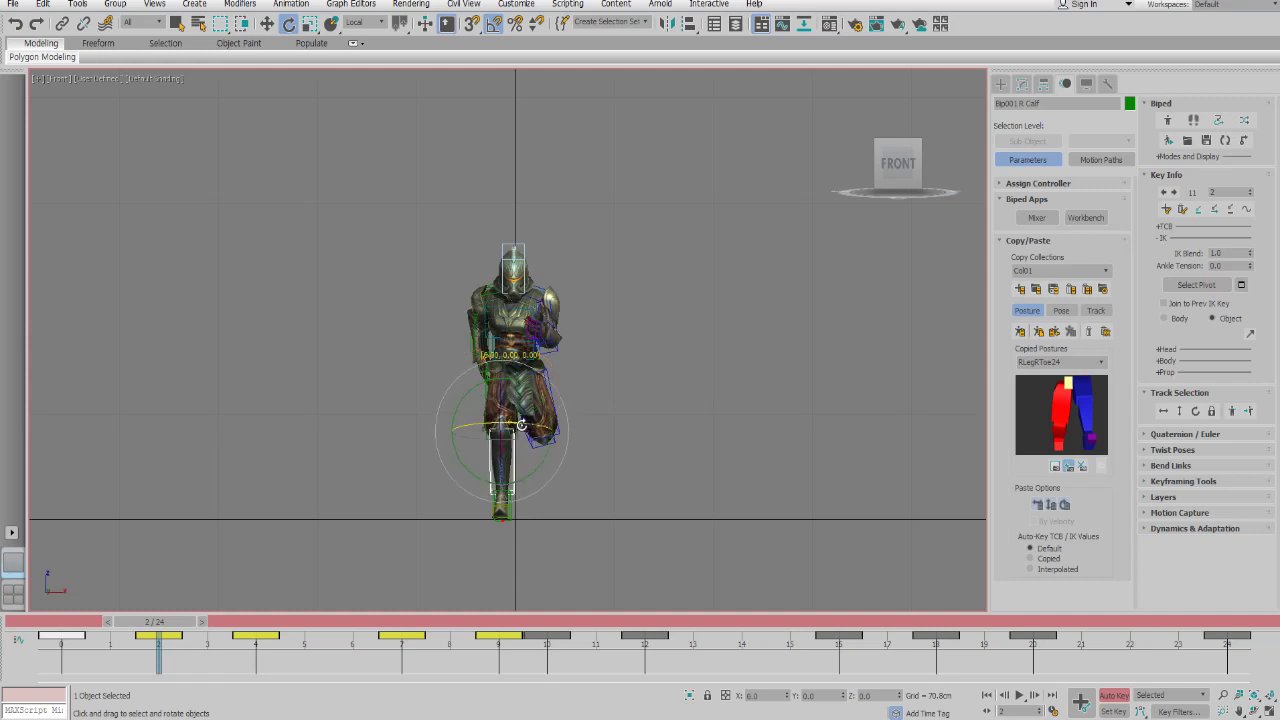
pyautogui.press('.')
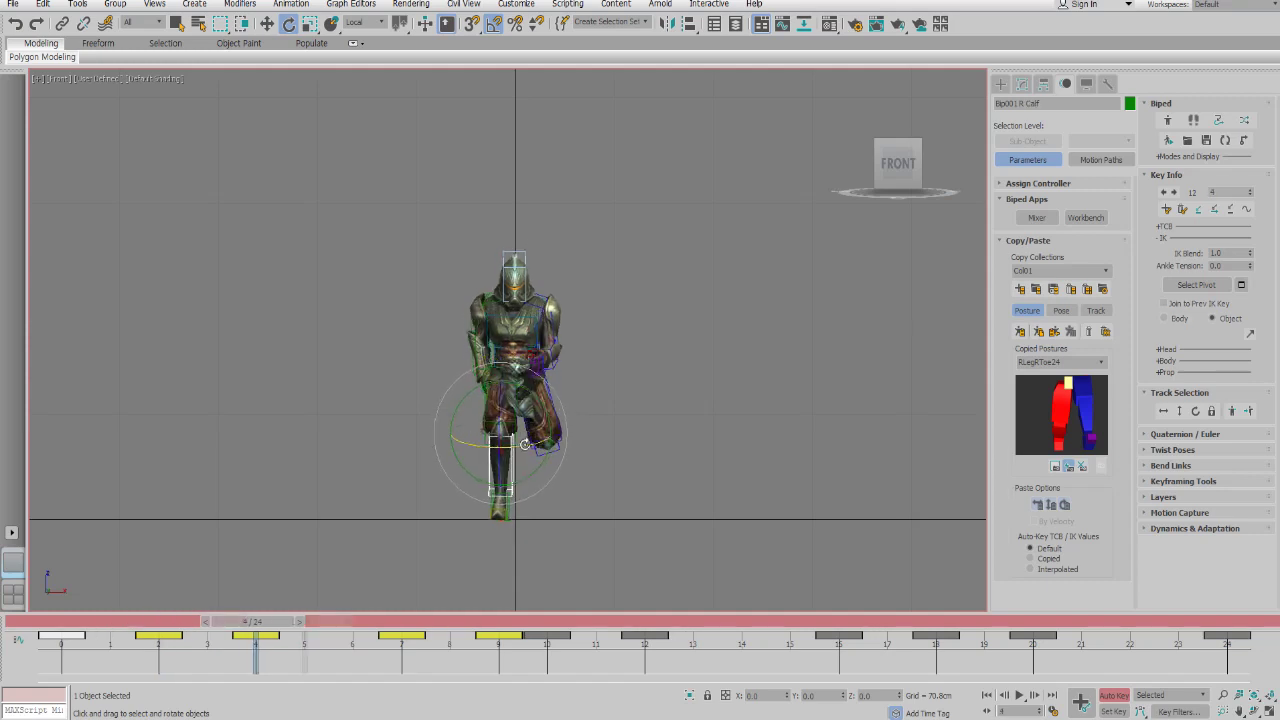
pyautogui.press('.')
pyautogui.press('.')
pyautogui.press('.')
pyautogui.press('.')
pyautogui.press('.')
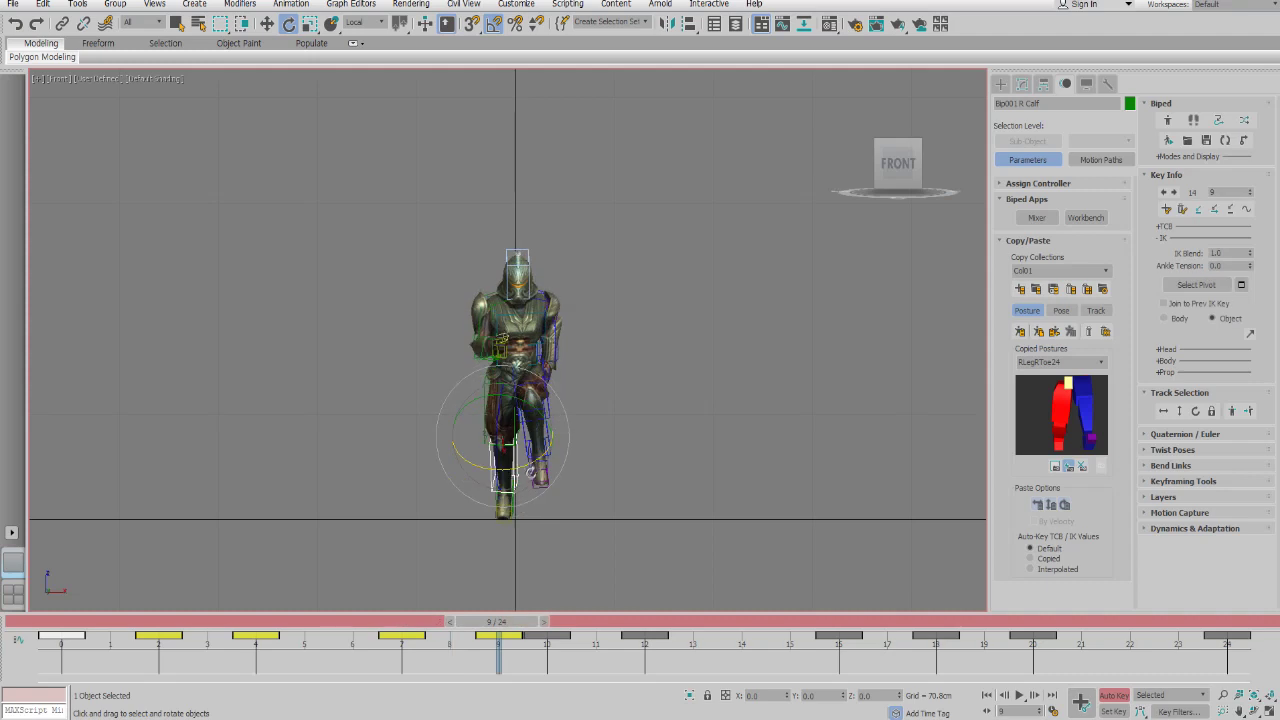
# - Rotate the right calf at frames 16 and 18 to line the lower leg up under the thigh
pyautogui.press('.')
pyautogui.press('.')
pyautogui.press('.')
pyautogui.press(',')
pyautogui.press(',')
pyautogui.press(',')
pyautogui.press(',')
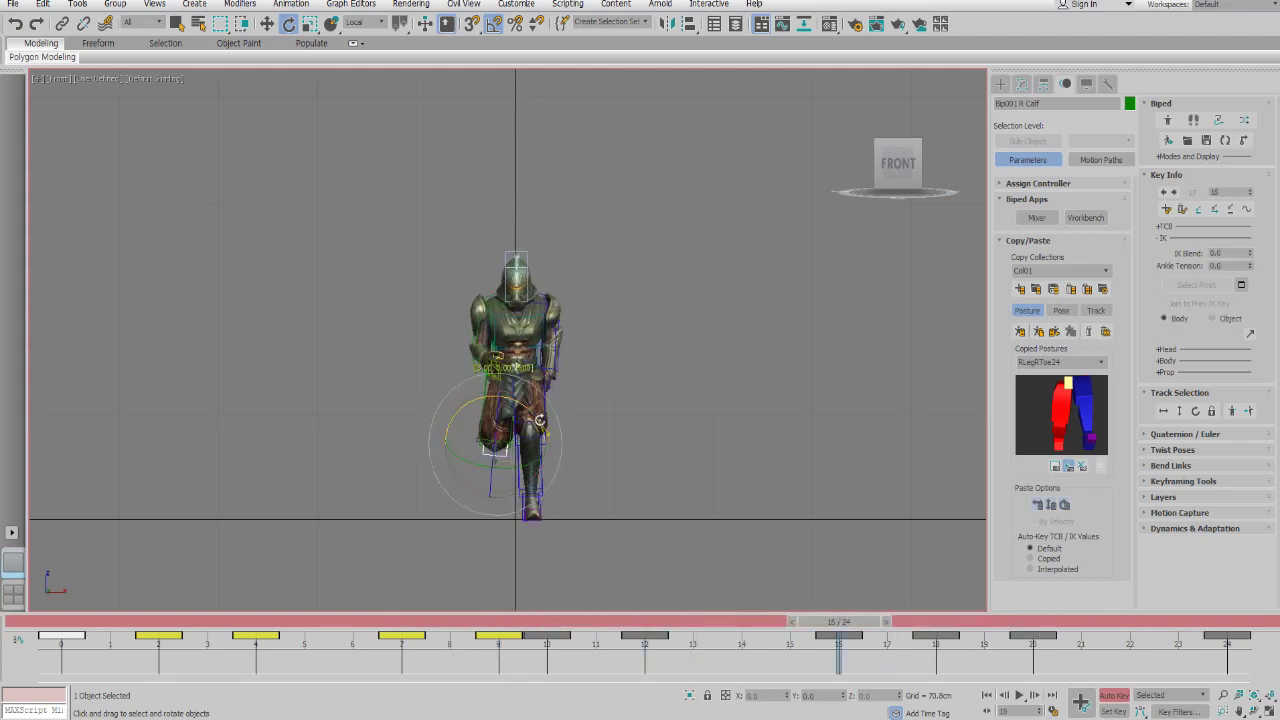
pyautogui.press('.')
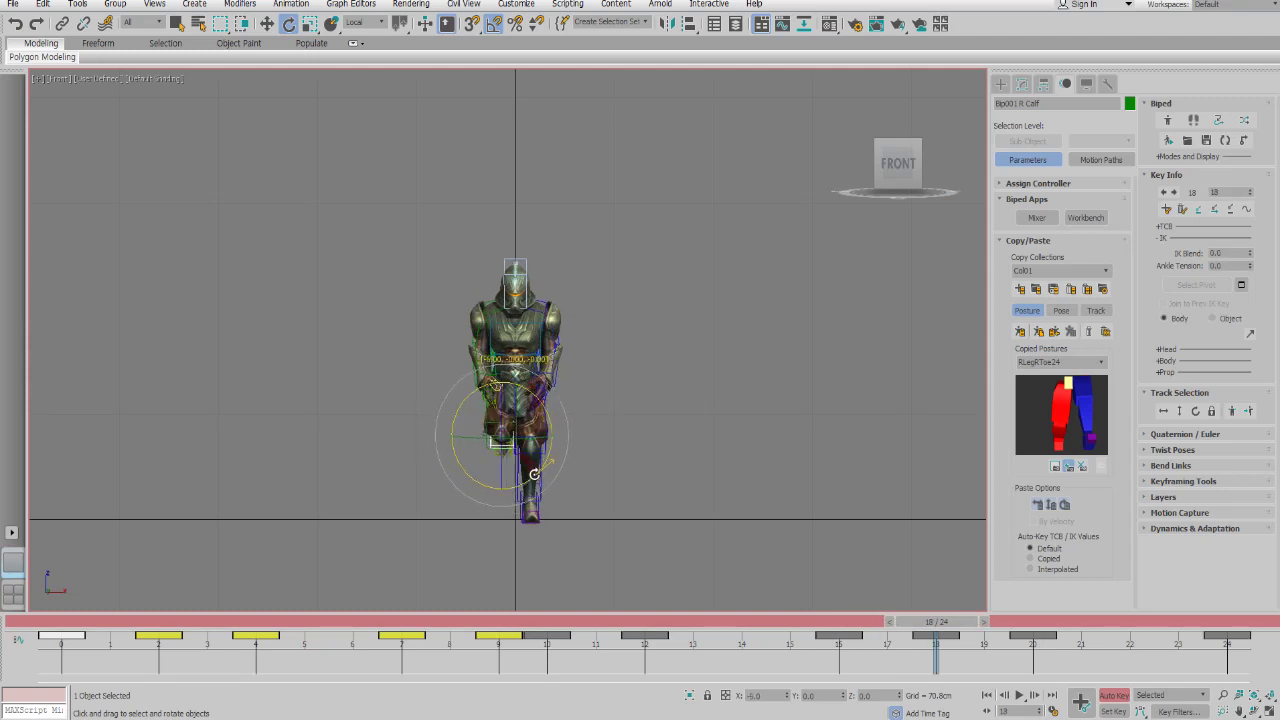
pyautogui.press('.')
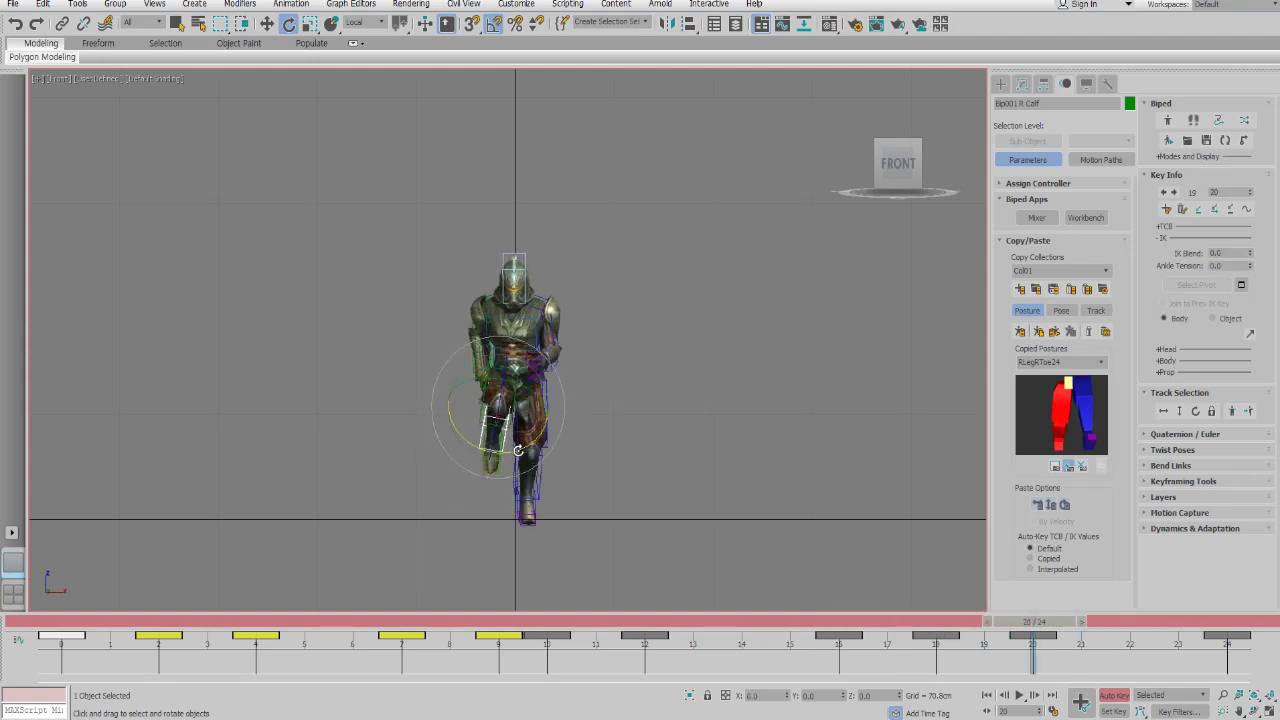
# - Rotate the right thigh at frame 20 in View coordinates to straighten the leg, and go to frame 24
pyautogui.click(532, 396)
pyautogui.moveTo(552, 399); pyautogui.dragTo(529, 380)
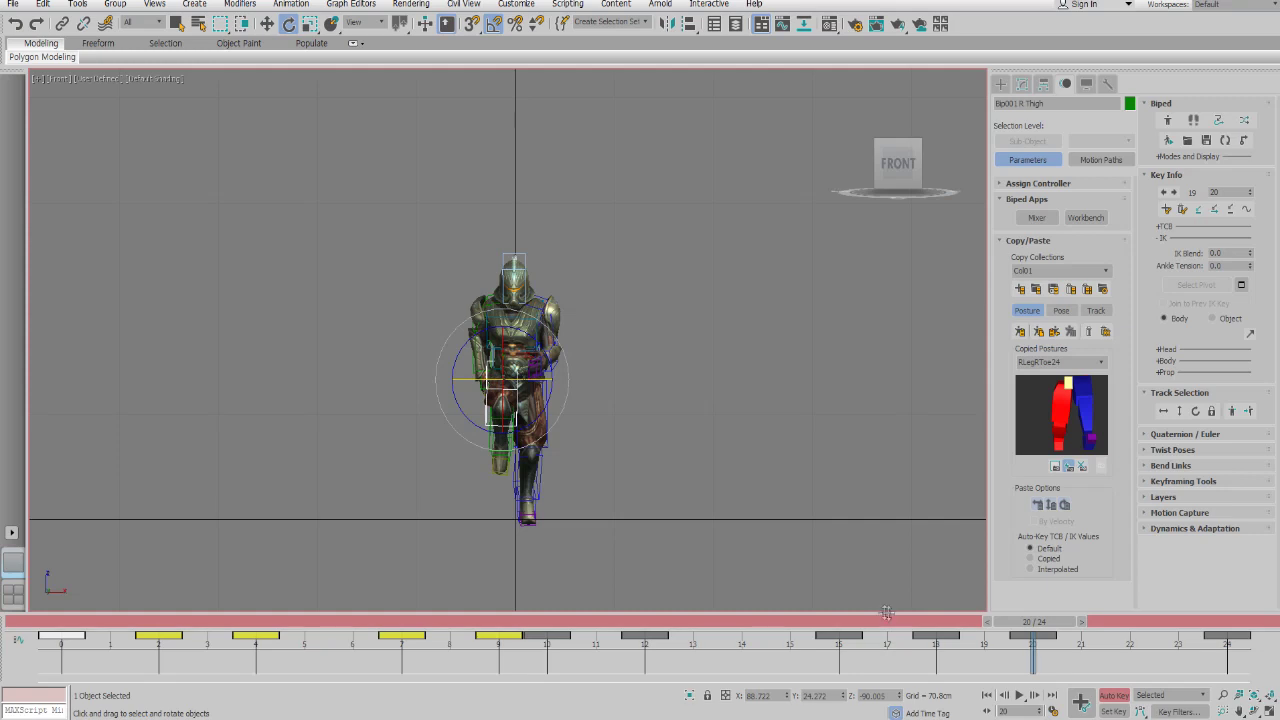
pyautogui.moveTo(1035, 621); pyautogui.dragTo(1228, 621)
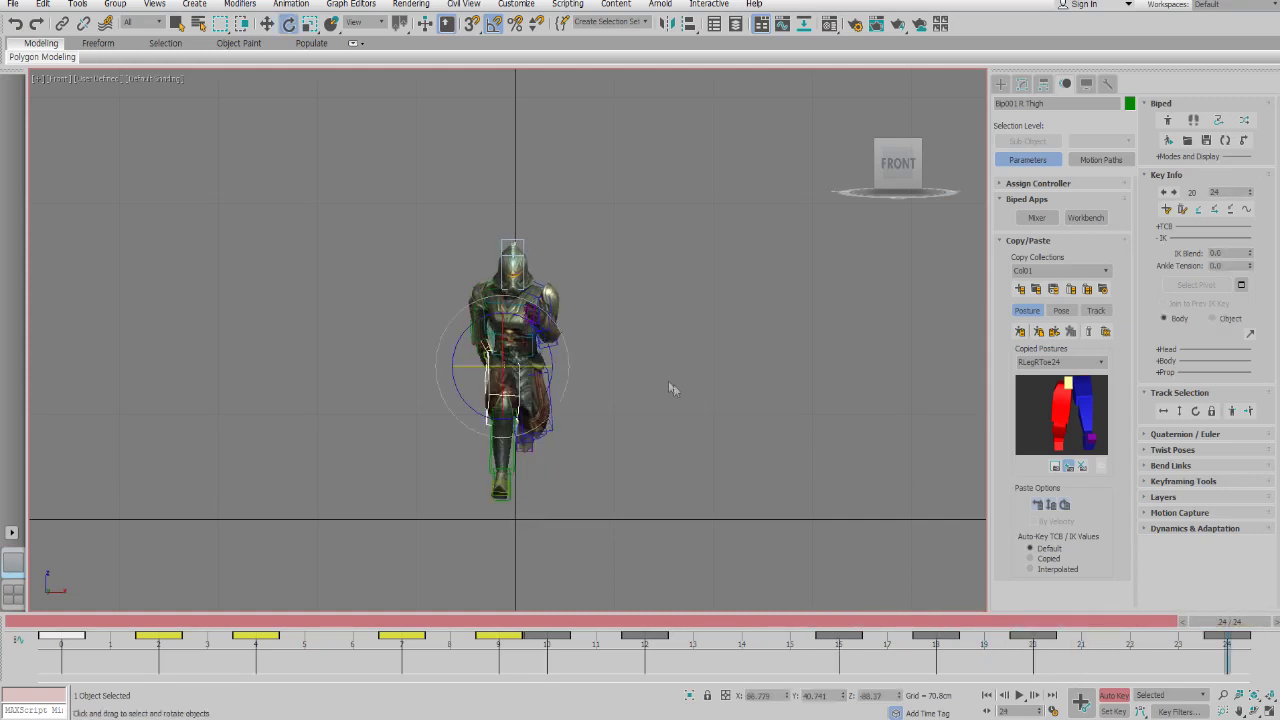
# - Compare the right calf at frames 24 and 0, and rotate it at frame 20 to align the lower leg
pyautogui.press('pagedown')
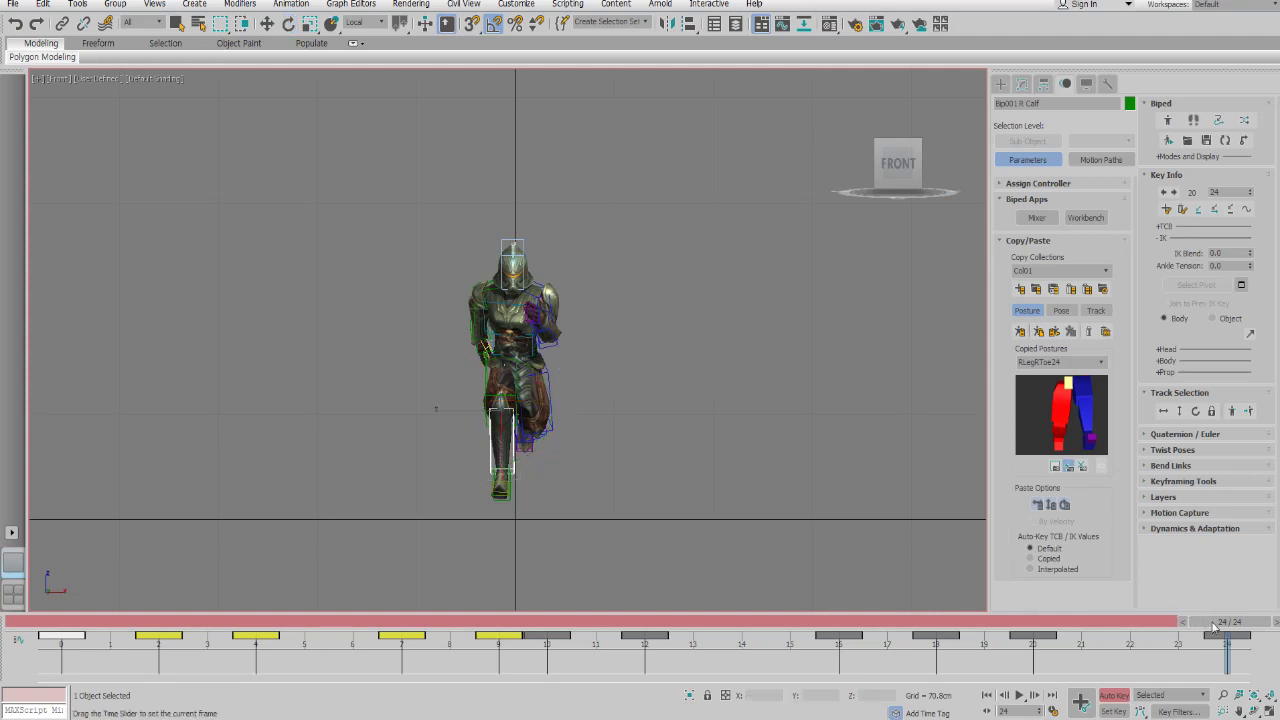
pyautogui.moveTo(1208, 622); pyautogui.dragTo(57, 622, button='right')
pyautogui.click(643, 397)
pyautogui.press('/')
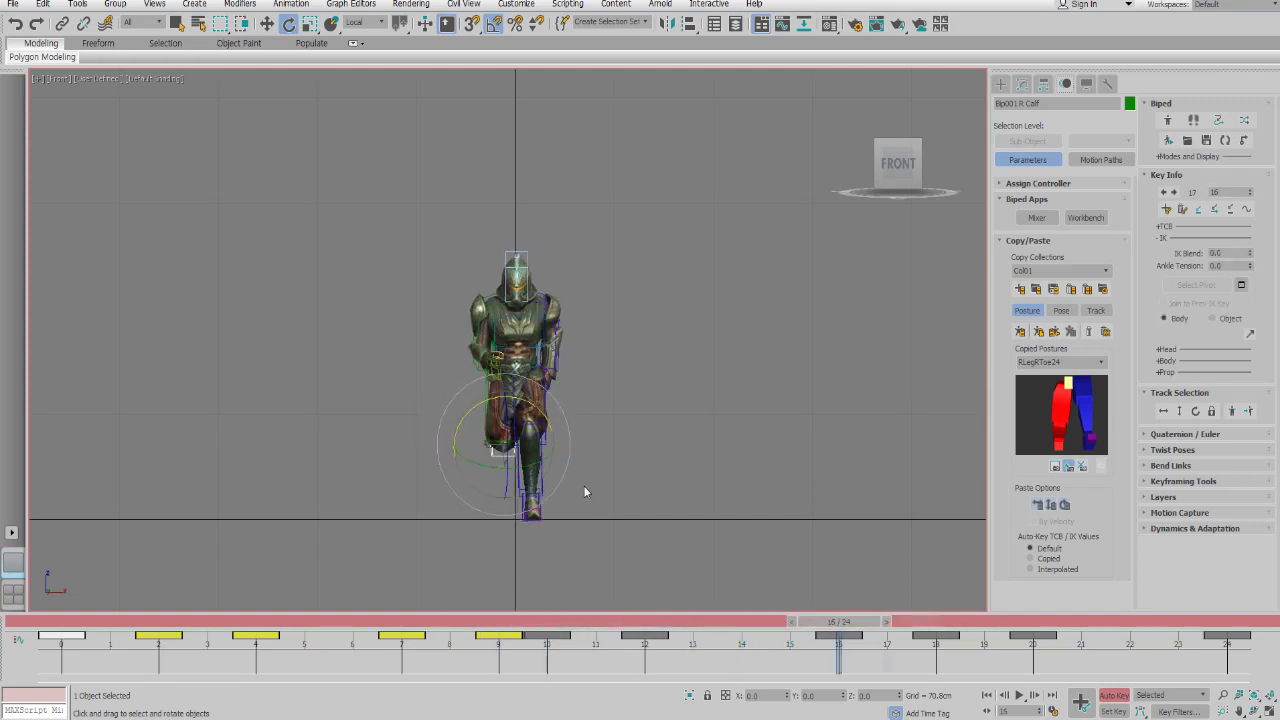
pyautogui.press(',')
pyautogui.press(',')
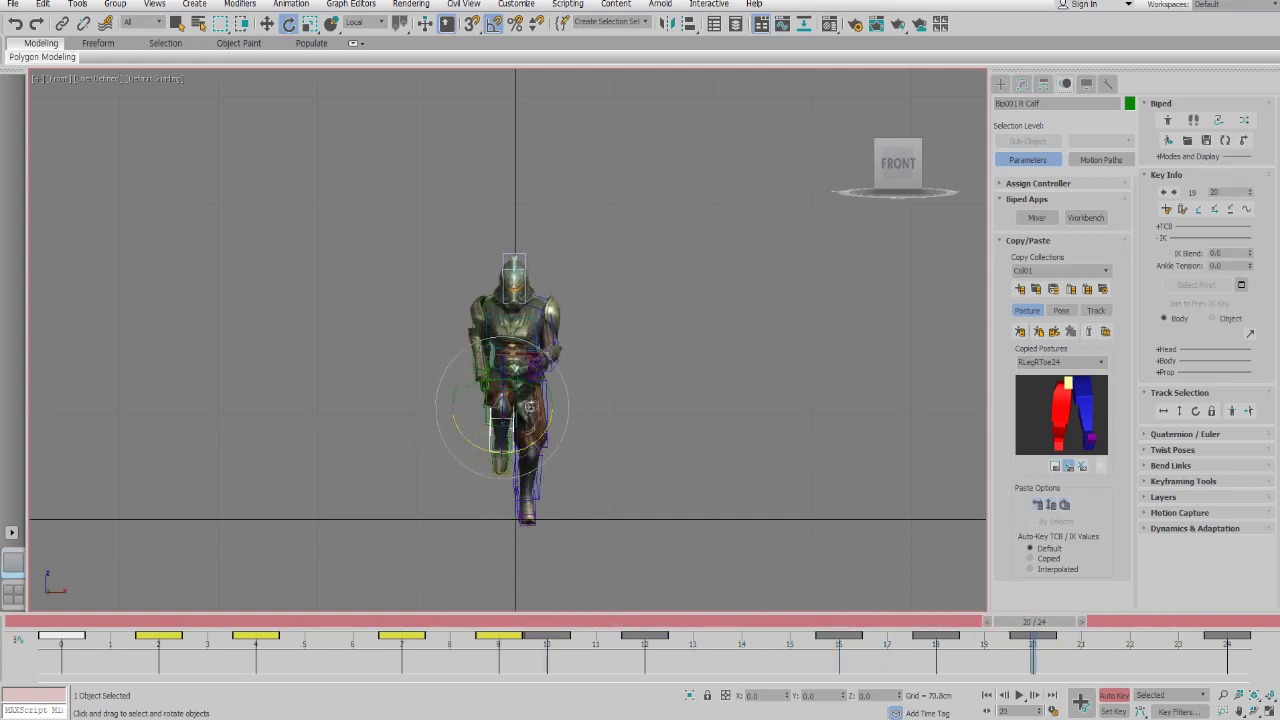
pyautogui.moveTo(533, 444); pyautogui.dragTo(524, 448)
# - Select the right foot at frame 20 and rotate it to follow the straightened lower leg
pyautogui.press('.')
pyautogui.press(',')
pyautogui.click(527, 435)
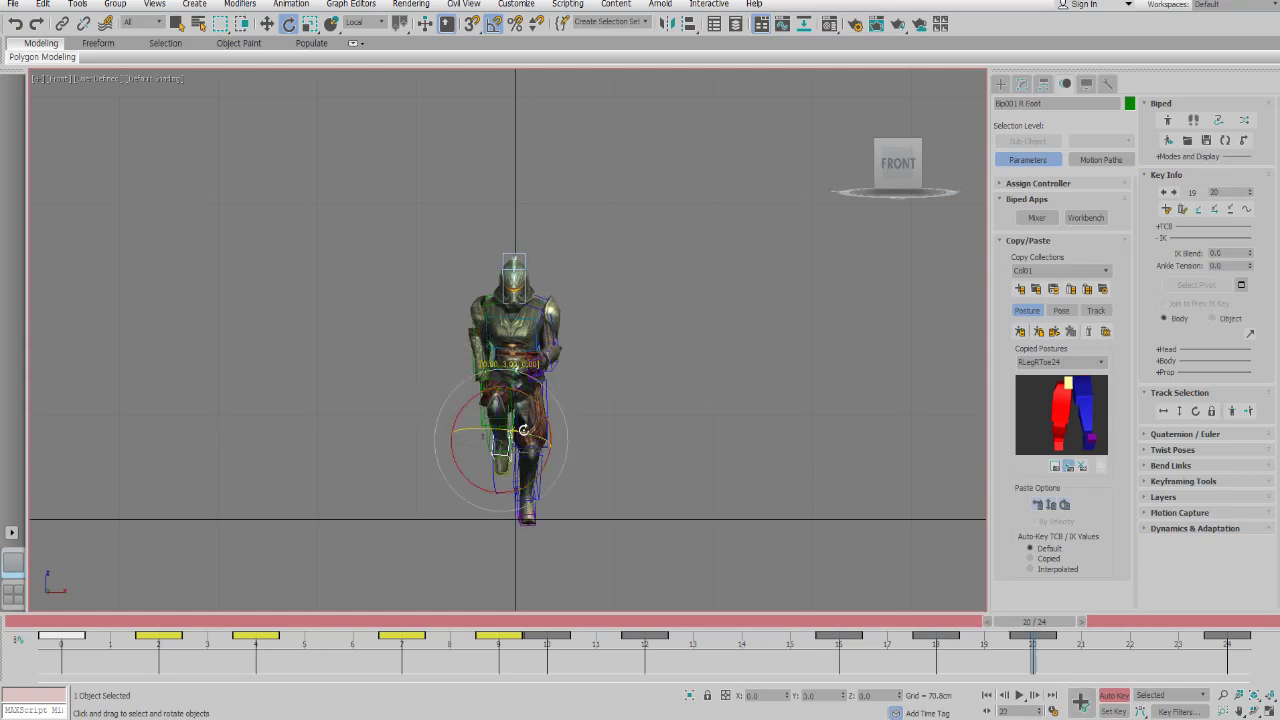
# - Adjust the right foot's rotation at frames 0 and 24 so both ends of the cycle match
pyautogui.press('/')
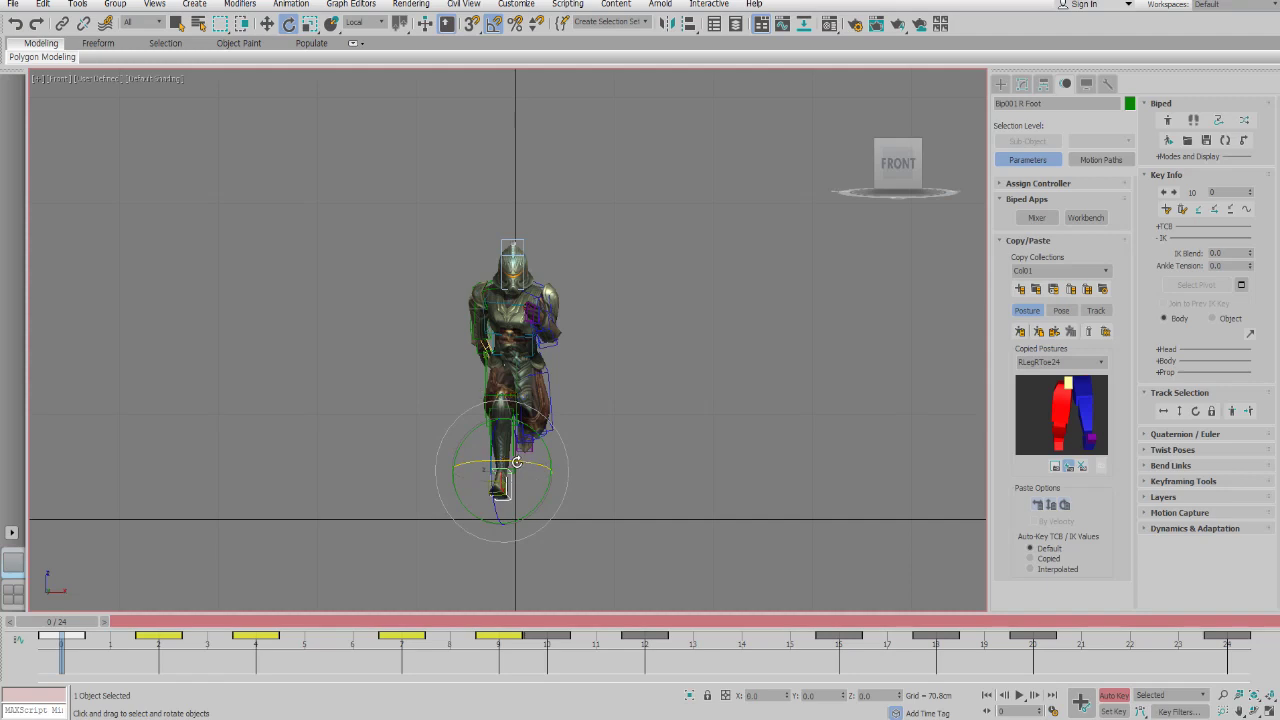
pyautogui.press('End')
pyautogui.press('Home')
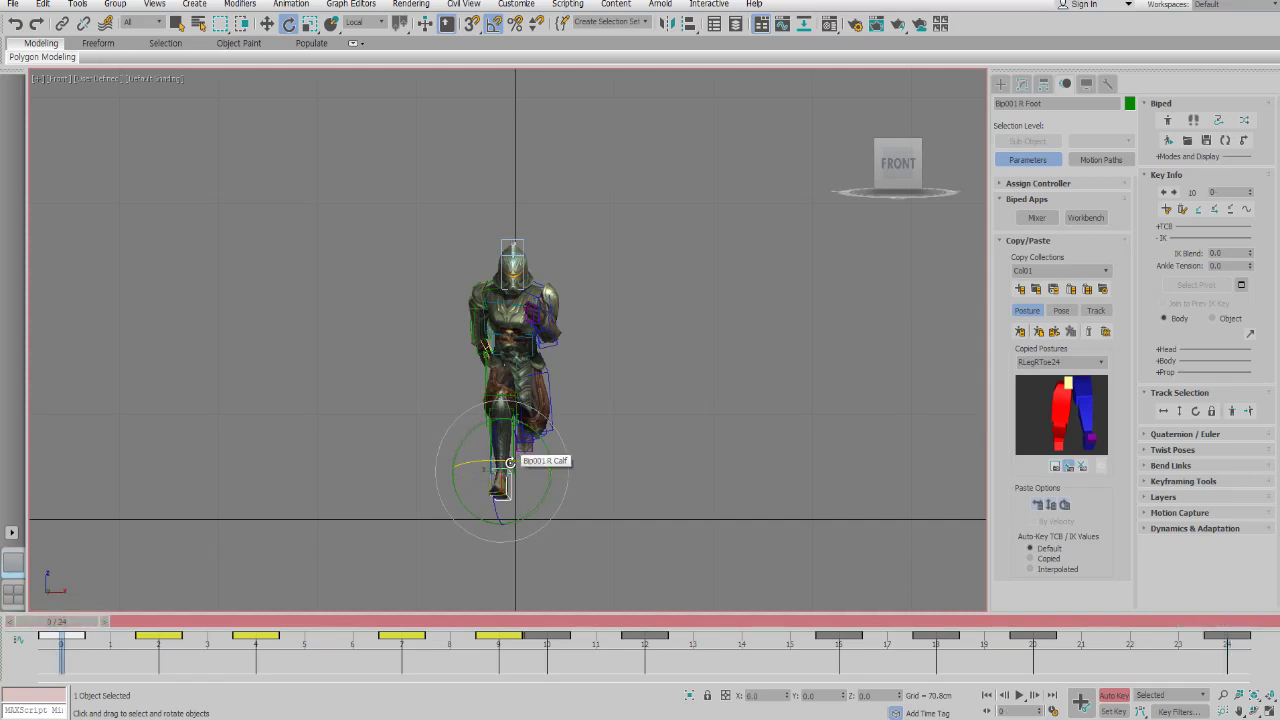
pyautogui.press('End')
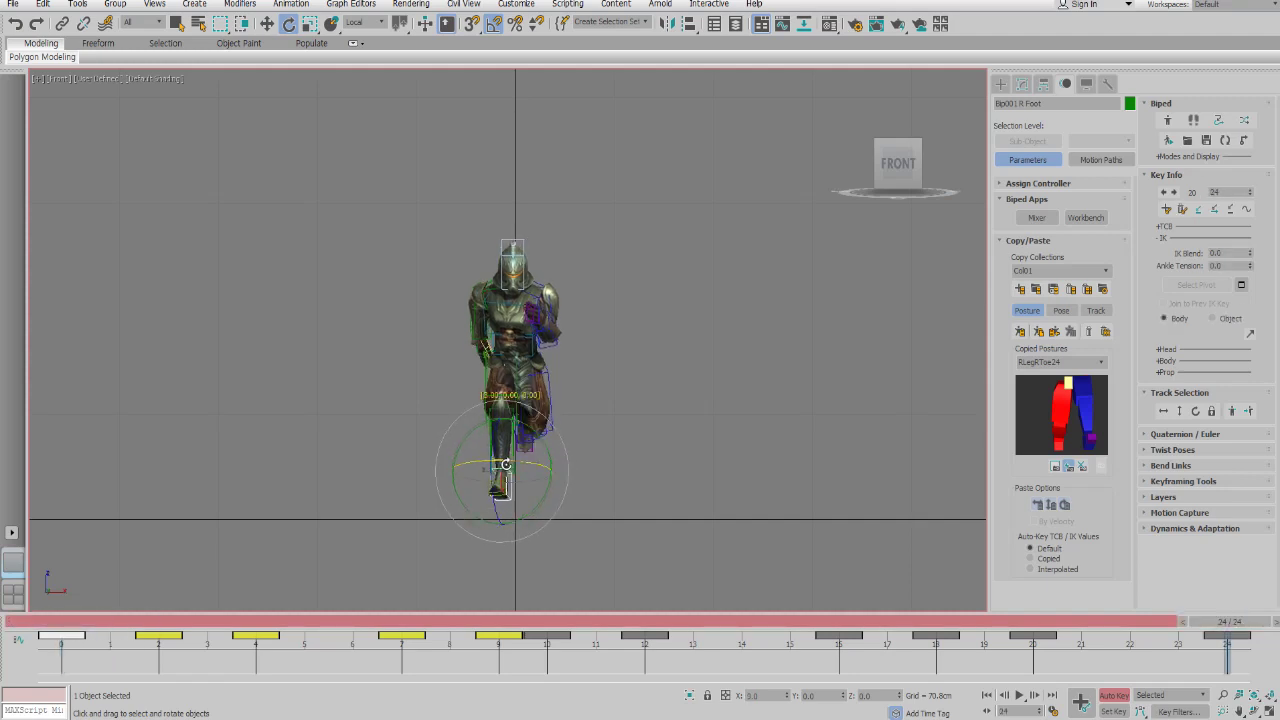
pyautogui.press('Home')
# - Step through the opening frames of the run cycle to check the right foot's position in front view
pyautogui.press('.')
pyautogui.press('.')
pyautogui.press('.')
pyautogui.press('.')
pyautogui.press(',')
pyautogui.press('.')
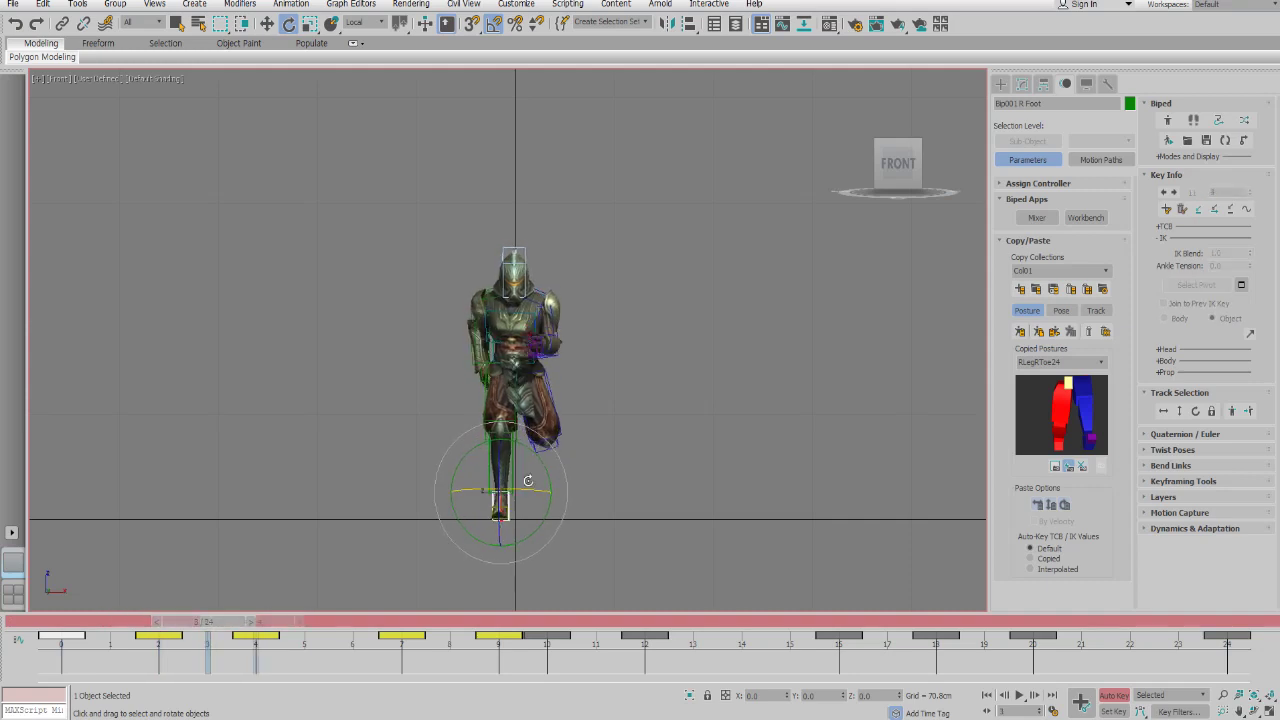
pyautogui.press('.')
pyautogui.press('.')
pyautogui.press('.')
pyautogui.press('.')
pyautogui.press(',')
pyautogui.press(',')
pyautogui.press(',')
pyautogui.press(',')
# - Examine the right foot's ground contact up close, frame by frame, between frames 0 and 8
pyautogui.scroll(4, 507, 533)
pyautogui.press('.')
pyautogui.press('.')
pyautogui.press('.')
pyautogui.press('.')
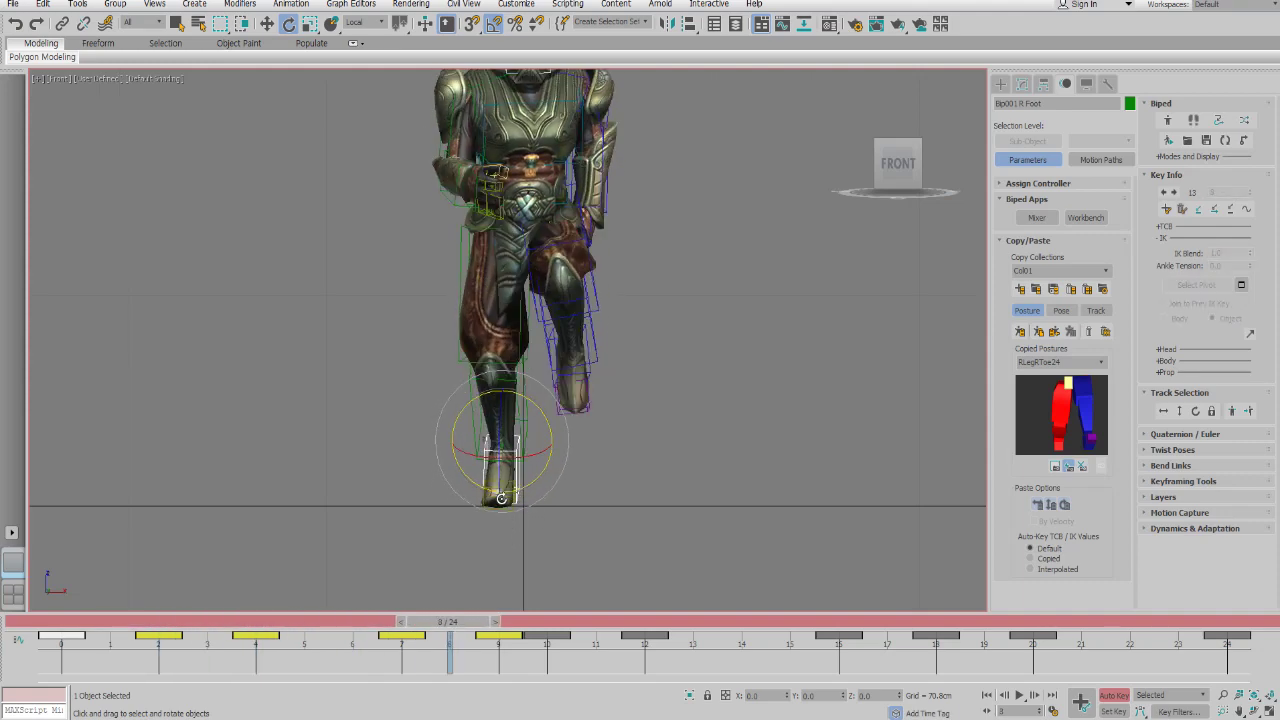
pyautogui.press(',')
pyautogui.press(',')
pyautogui.press(',')
pyautogui.press(',')
pyautogui.press(',')
pyautogui.press(',')
pyautogui.press(',')
pyautogui.press(',')
pyautogui.press(',')
pyautogui.press('.')
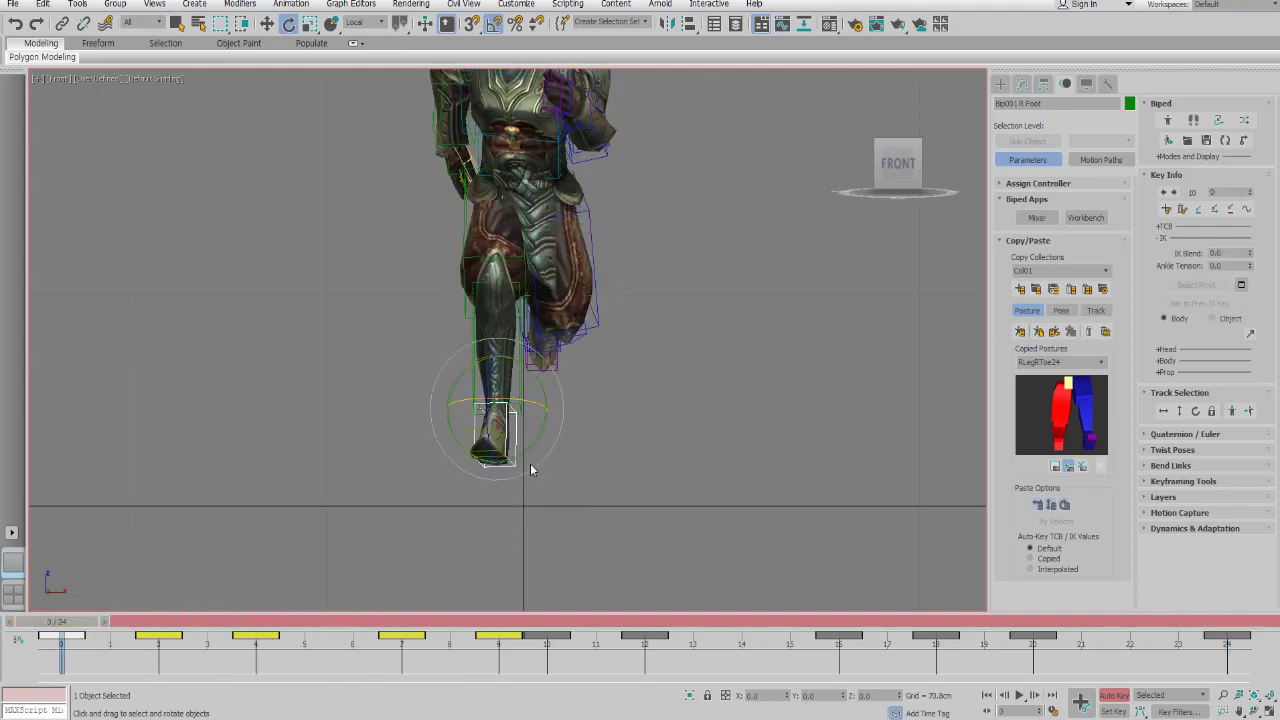
pyautogui.press('.')
pyautogui.press('.')
pyautogui.press('.')
pyautogui.press('.')
pyautogui.press('.')
pyautogui.press('.')
pyautogui.press(',')
pyautogui.press(',')
pyautogui.press(',')
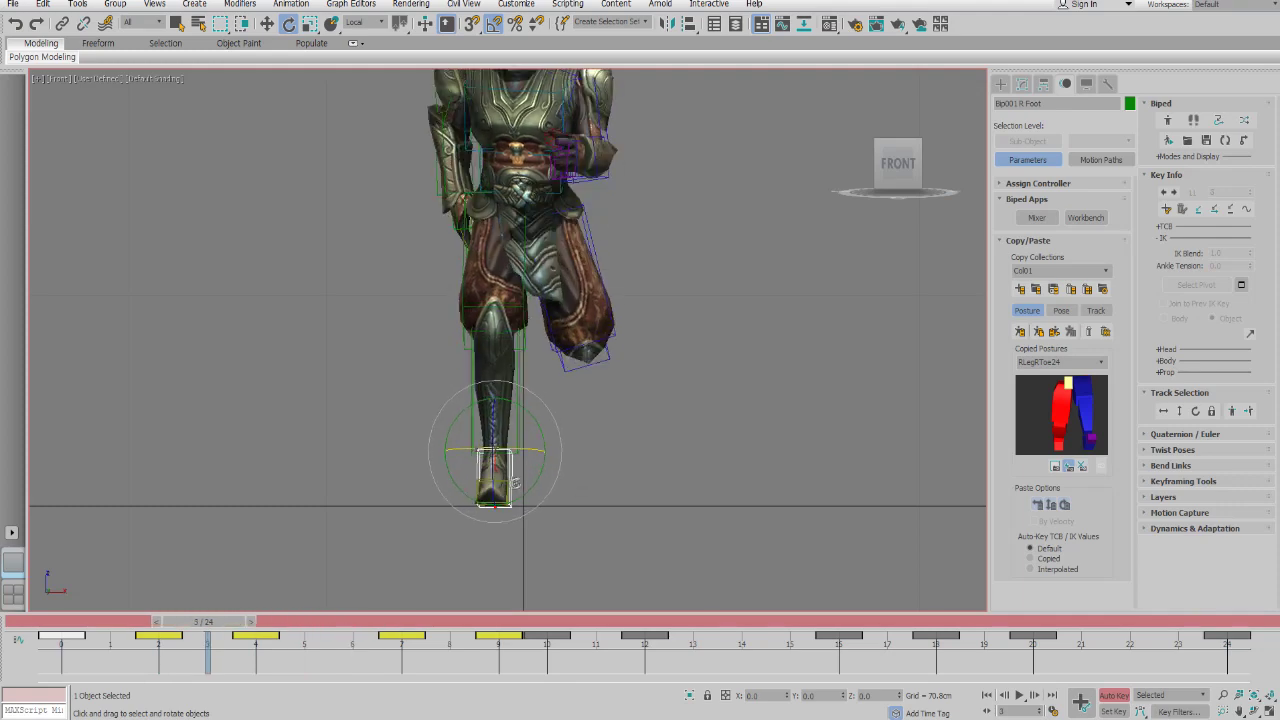
# - Move the right foot toward the centre line at frame 2 in World coordinates, to about X -6.591 cm
pyautogui.scroll(-3, 510, 484)
pyautogui.press(',')
pyautogui.press('w')
pyautogui.rightClick(594, 490)
pyautogui.click(636, 426)
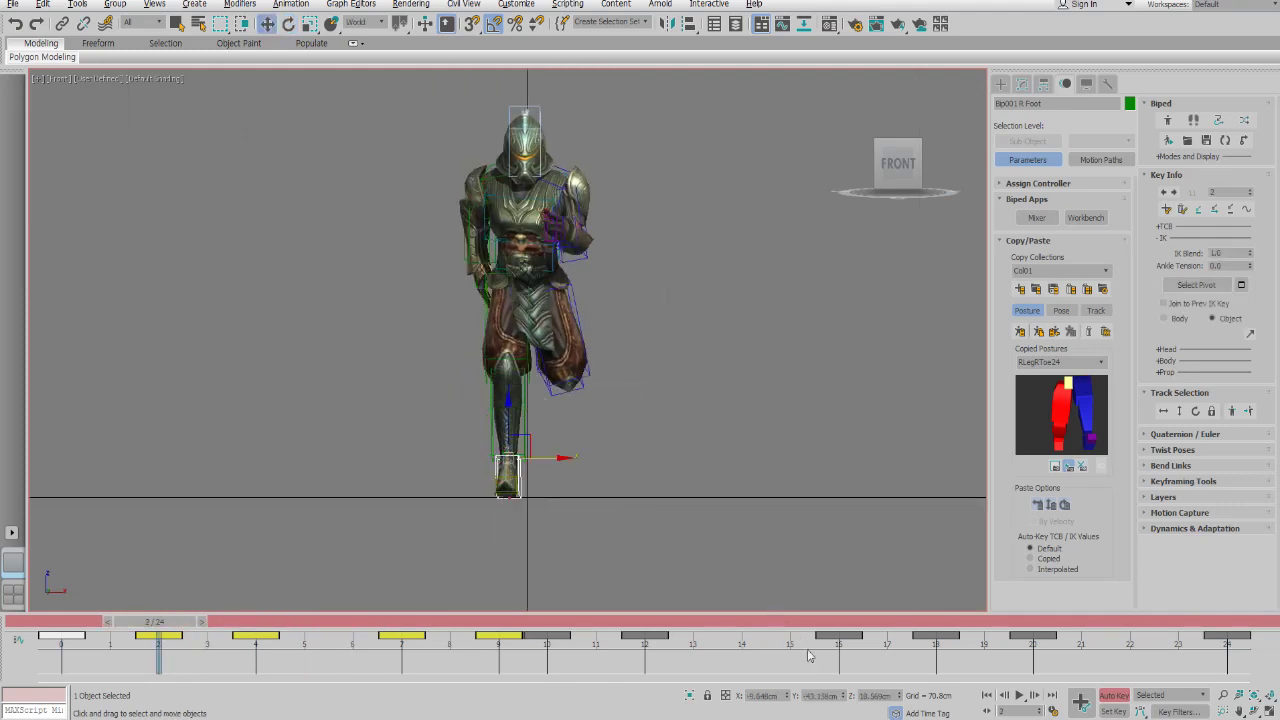
pyautogui.press(',')
pyautogui.press(',')
pyautogui.press('.')
pyautogui.press('.')
pyautogui.moveTo(538, 457); pyautogui.dragTo(555, 460)
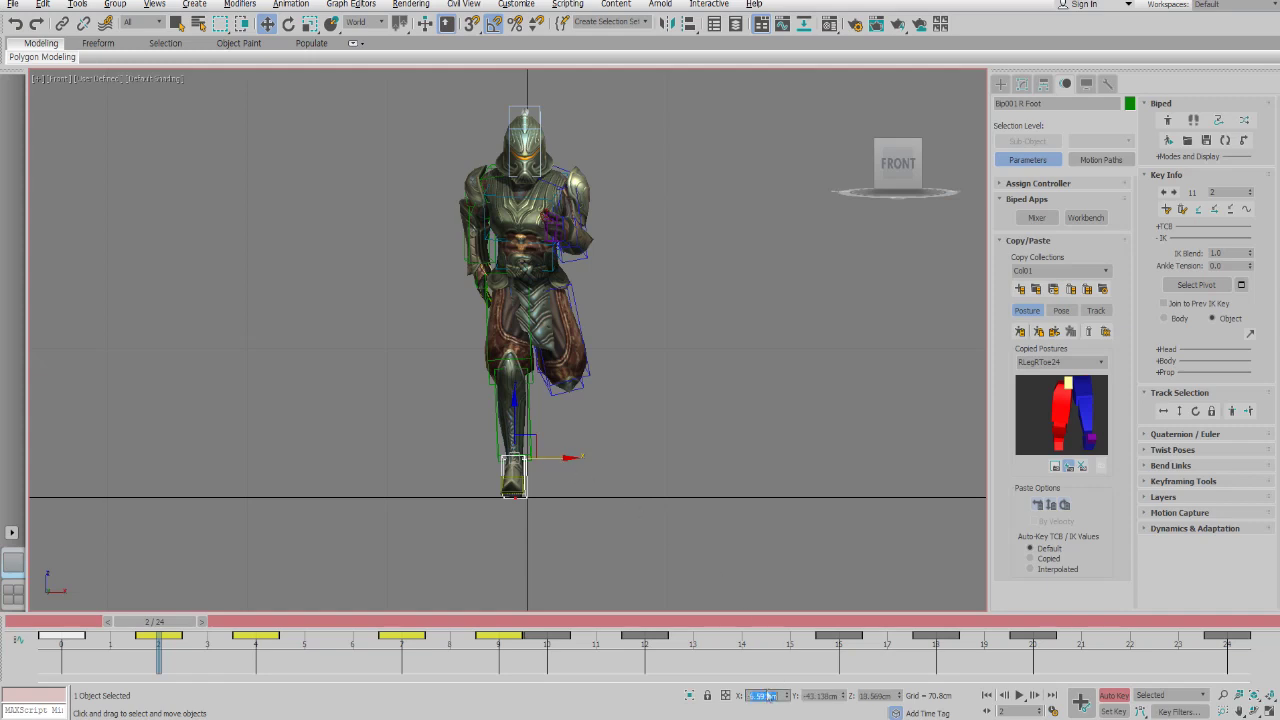
# - Set the right foot's X position to -6.591 cm at frames 4 and 7
pyautogui.click(266, 622)
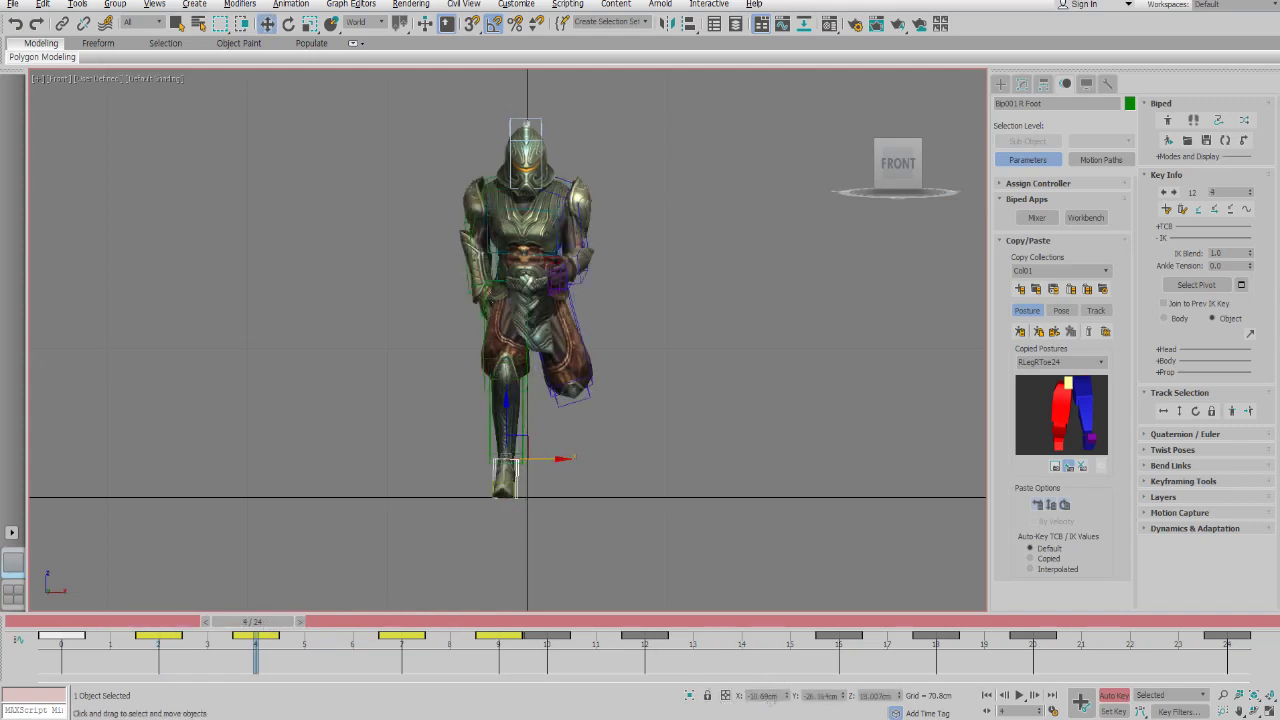
pyautogui.write('-6.591cm')
pyautogui.press('Return')
pyautogui.click(400, 622)
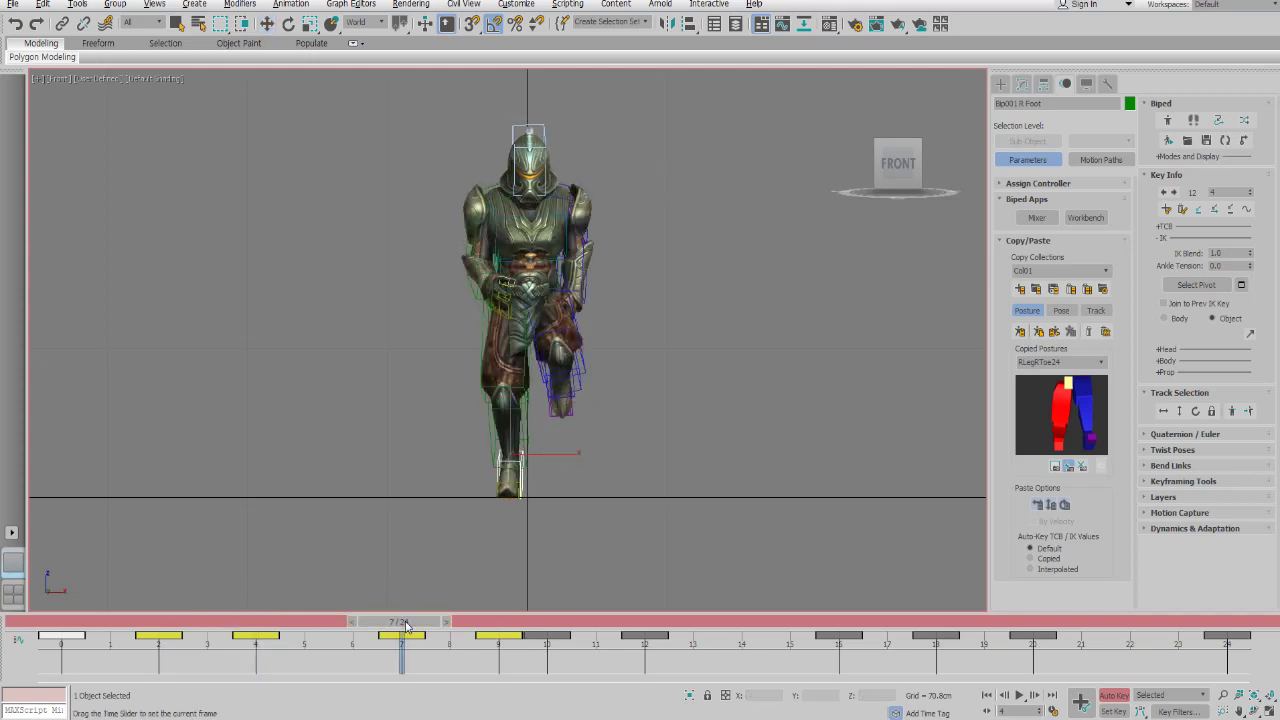
pyautogui.write('-6.591cm')
pyautogui.press('Return')
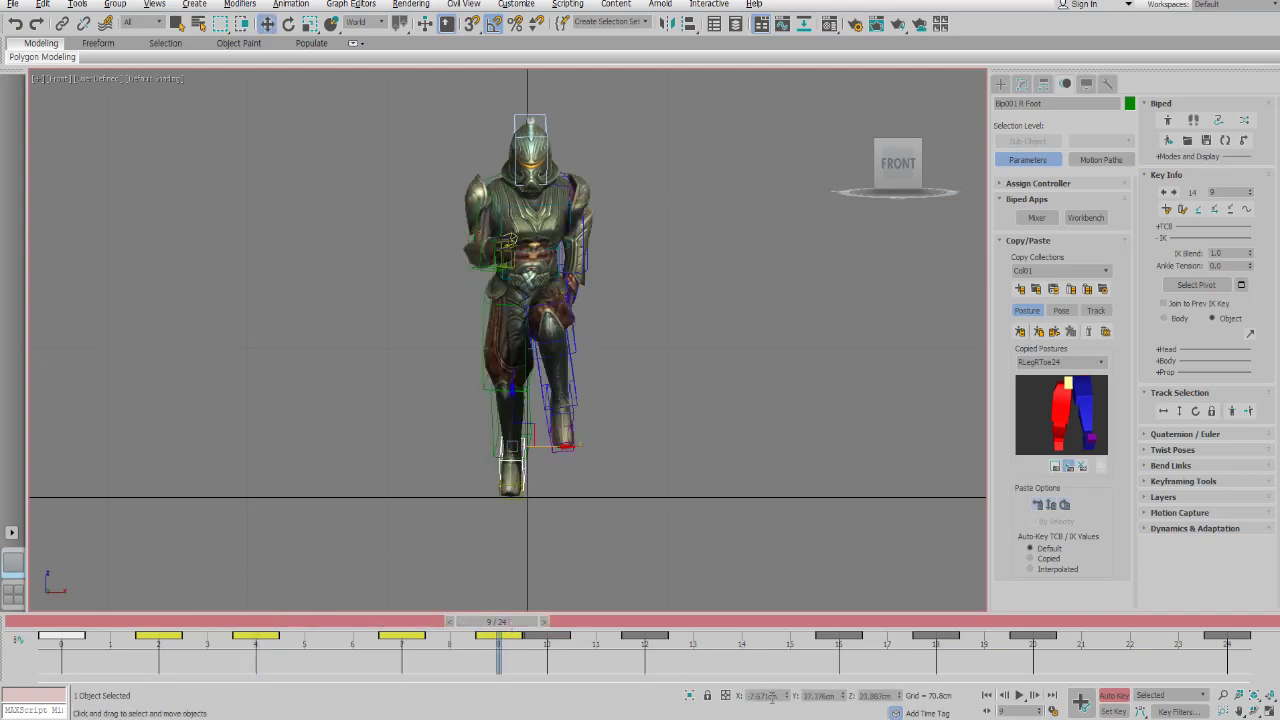
# - Move the right foot toward the centre line along X at frames 10 and 12, by about 4.07 cm at frame 10
pyautogui.moveTo(500, 621); pyautogui.dragTo(538, 622)
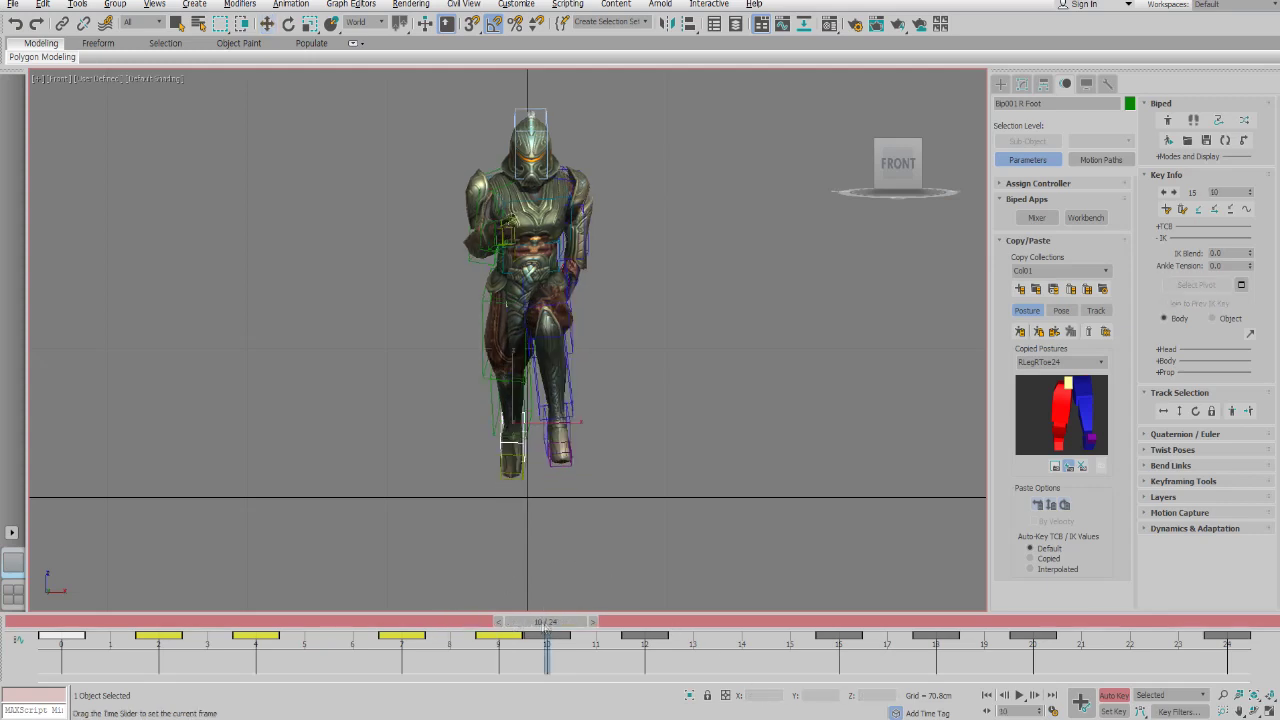
pyautogui.moveTo(539, 429); pyautogui.dragTo(552, 426)
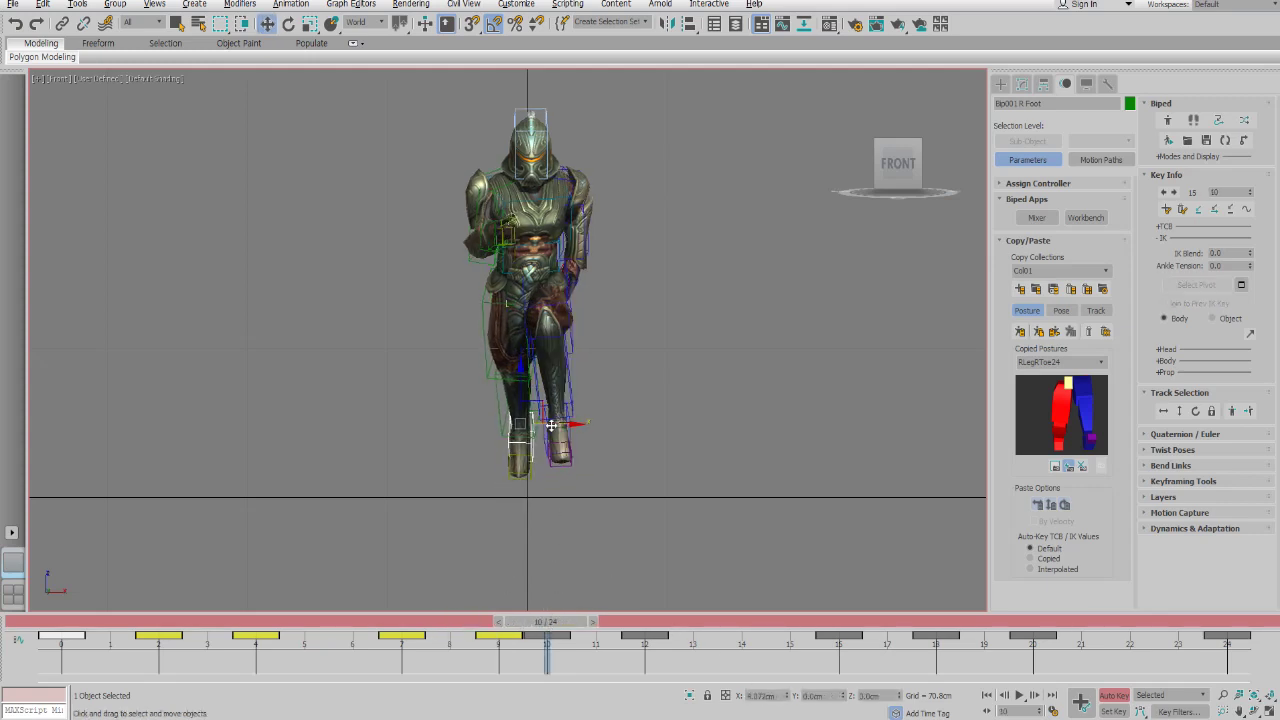
pyautogui.press('.')
pyautogui.press('.')
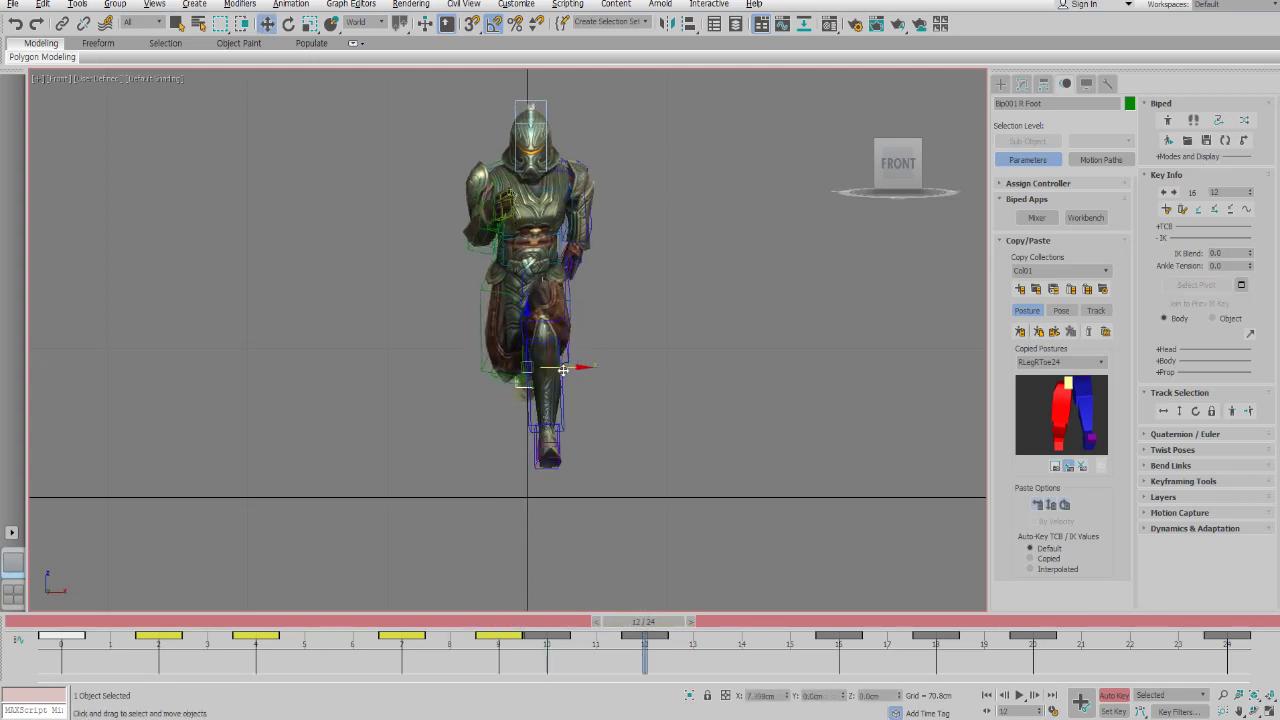
# - Move the raised right foot outward along X by about 4.06 cm at frame 16
pyautogui.press('.')
pyautogui.press('.')
pyautogui.press('.')
pyautogui.press('.')
pyautogui.press('.')
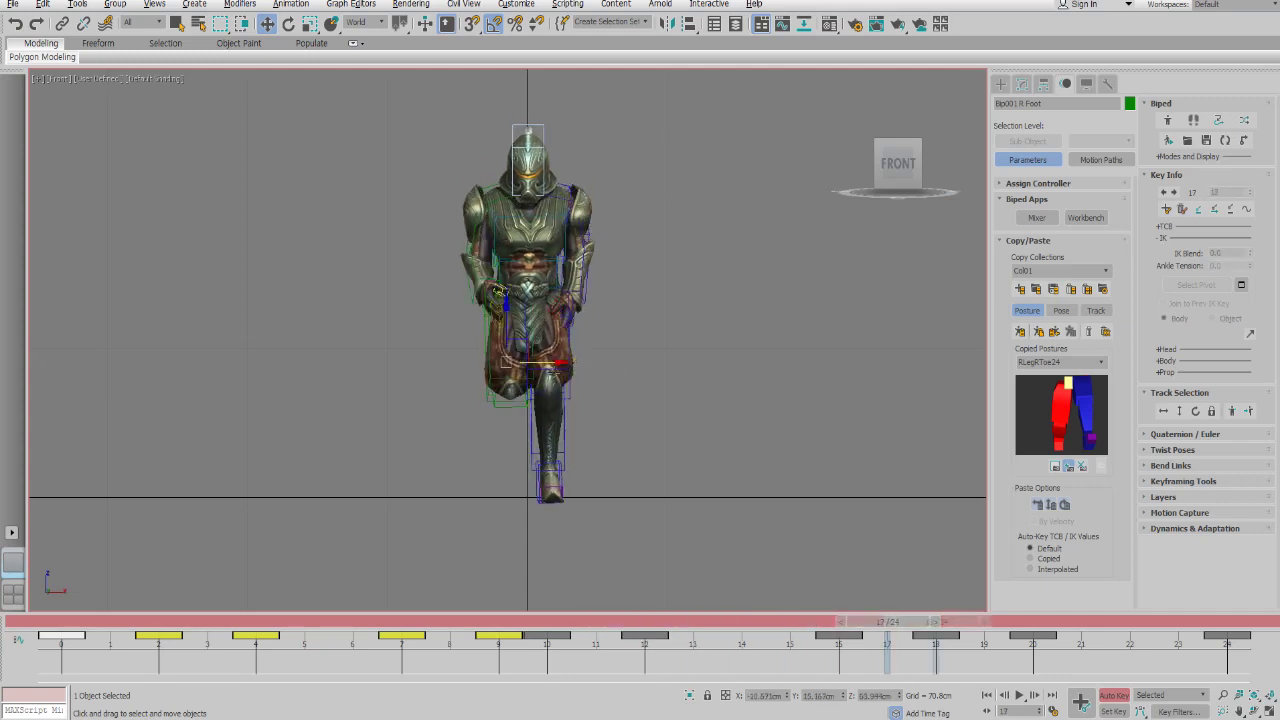
pyautogui.press(',')
pyautogui.press(',')
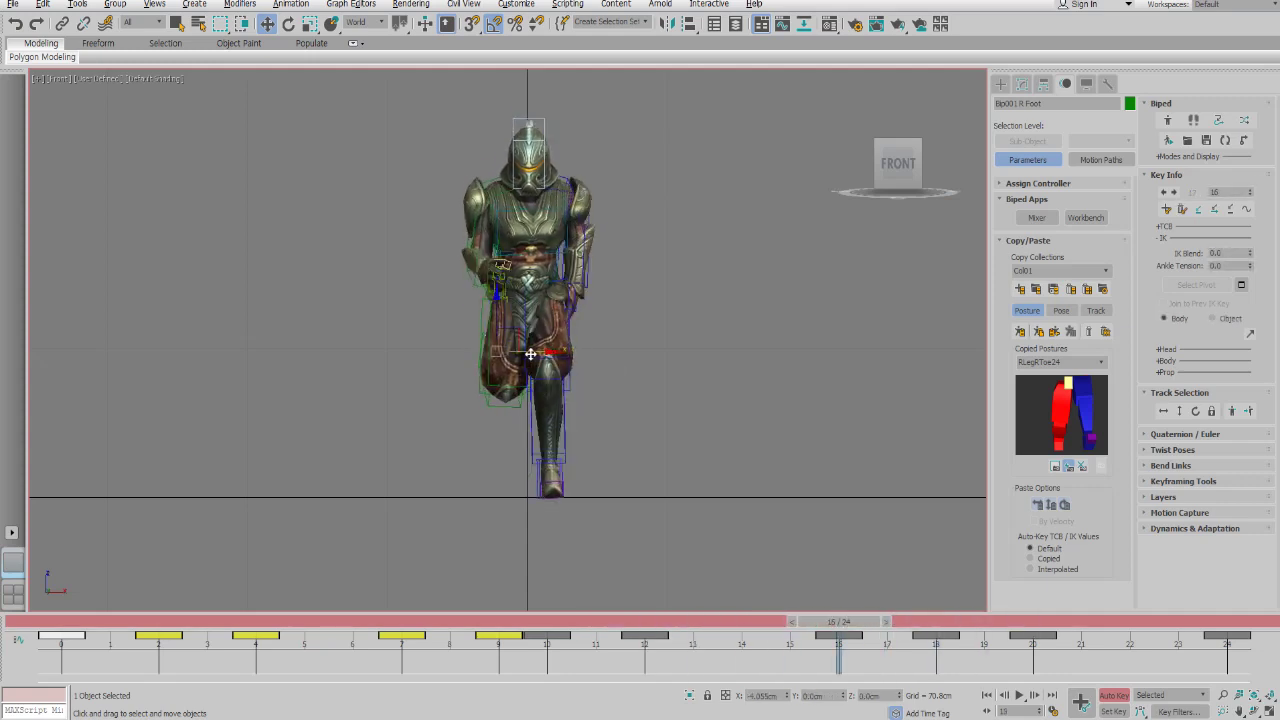
# - Rotate the right foot in View coordinates at frames 18 and 20 to align it with the leg
pyautogui.press('.')
pyautogui.press('.')
pyautogui.press('.')
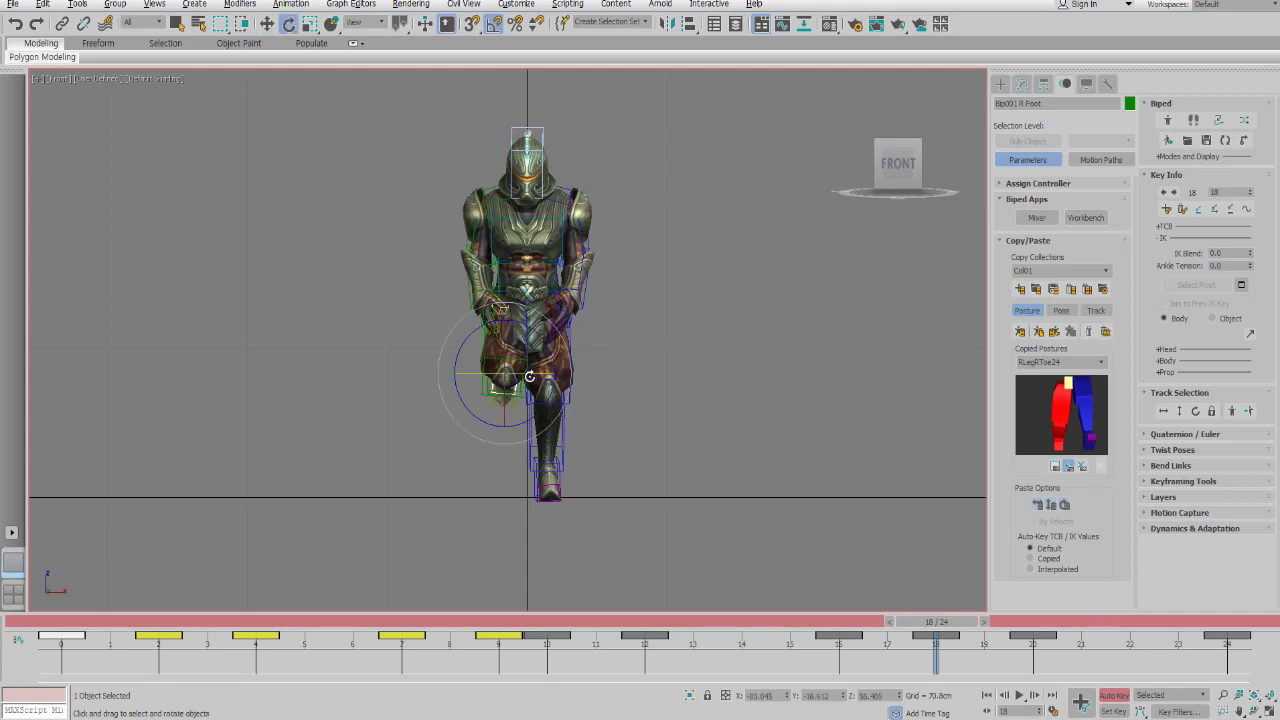
pyautogui.press('.')
pyautogui.press('.')
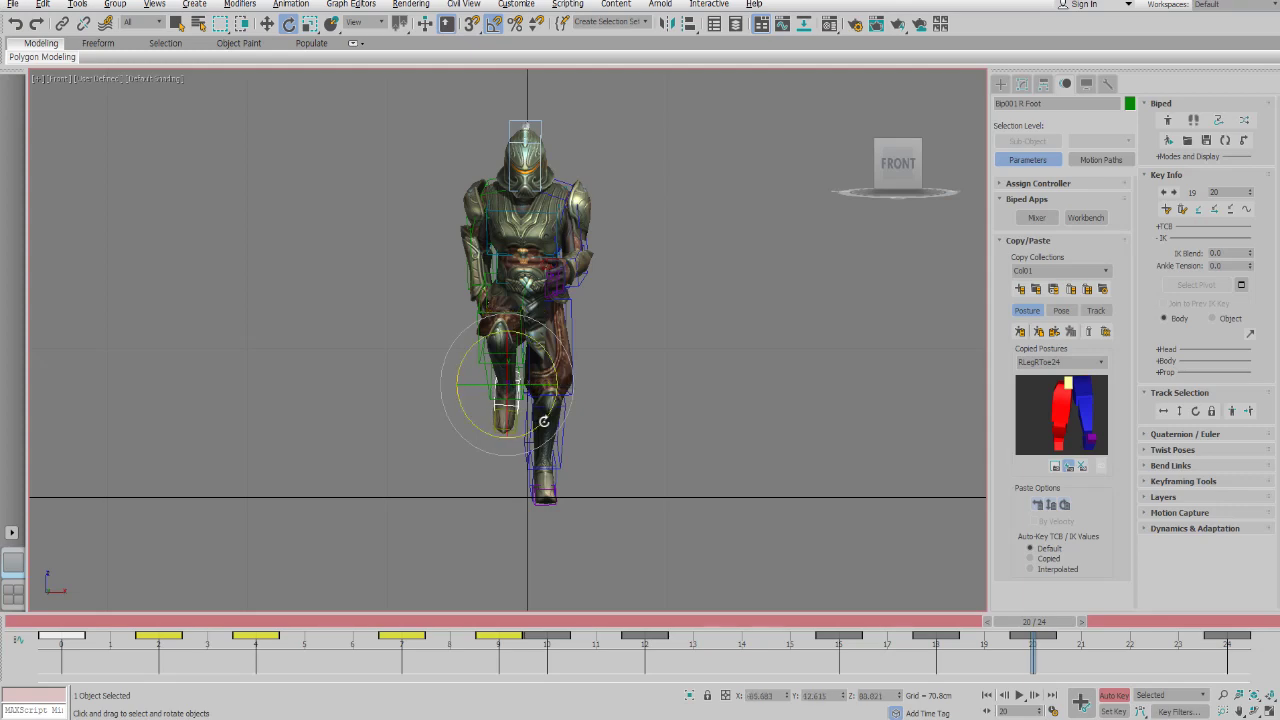
# - Play the cycle to check the right leg, and rotate the right thigh outward at frame 16
pyautogui.press('/')
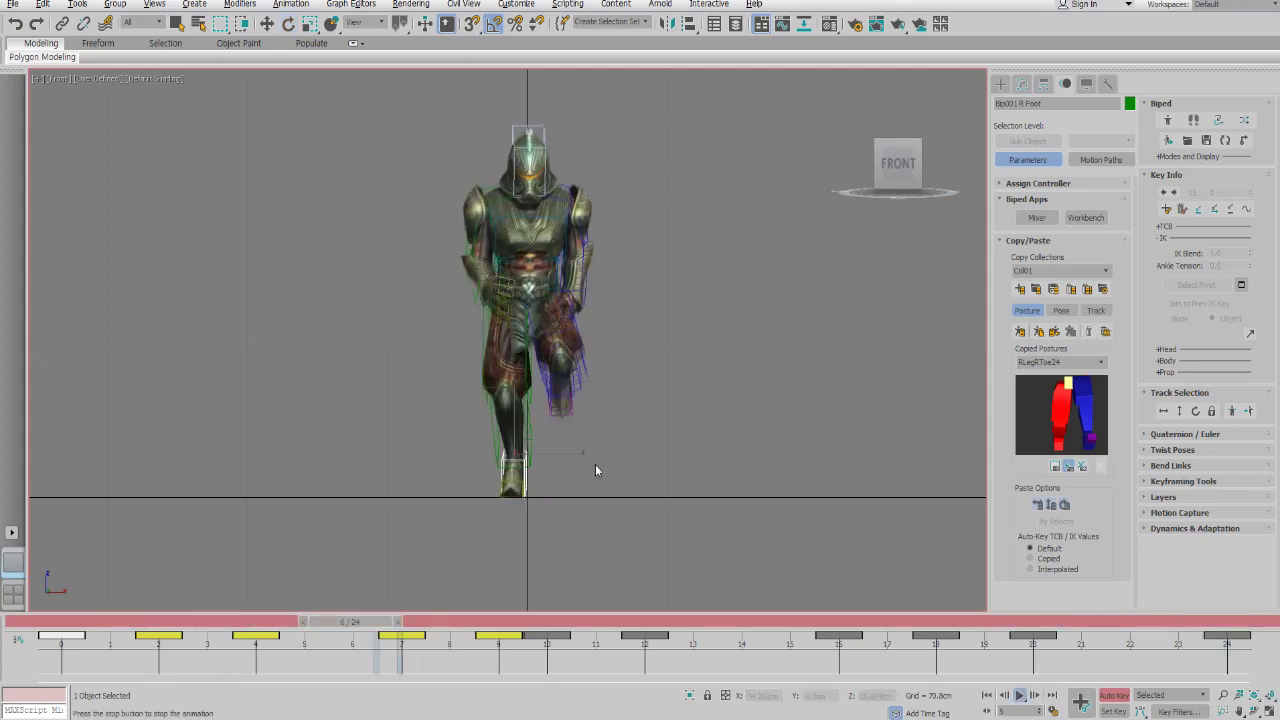
pyautogui.scroll(-2, 606, 460)
pyautogui.scroll(2, 606, 464)
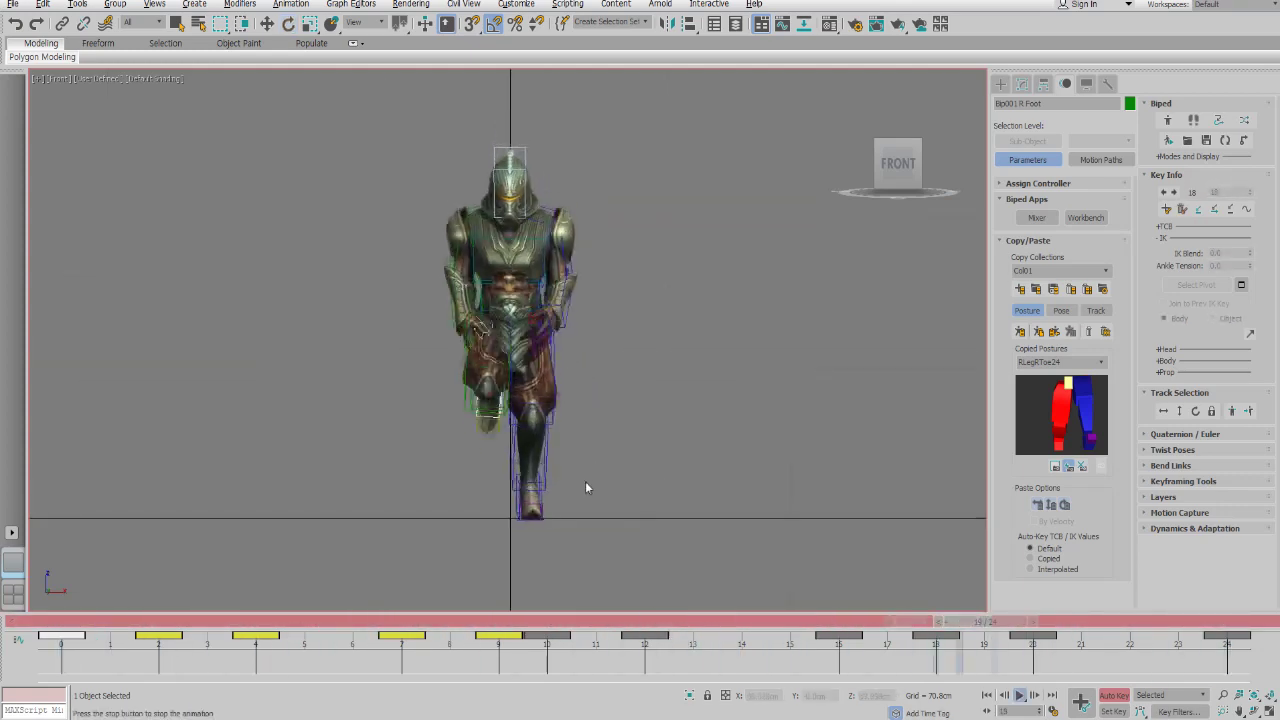
pyautogui.press('/')
pyautogui.press('e')
pyautogui.press('.')
pyautogui.press('.')
pyautogui.press('.')
pyautogui.press('.')
pyautogui.press(',')
pyautogui.click(520, 426)
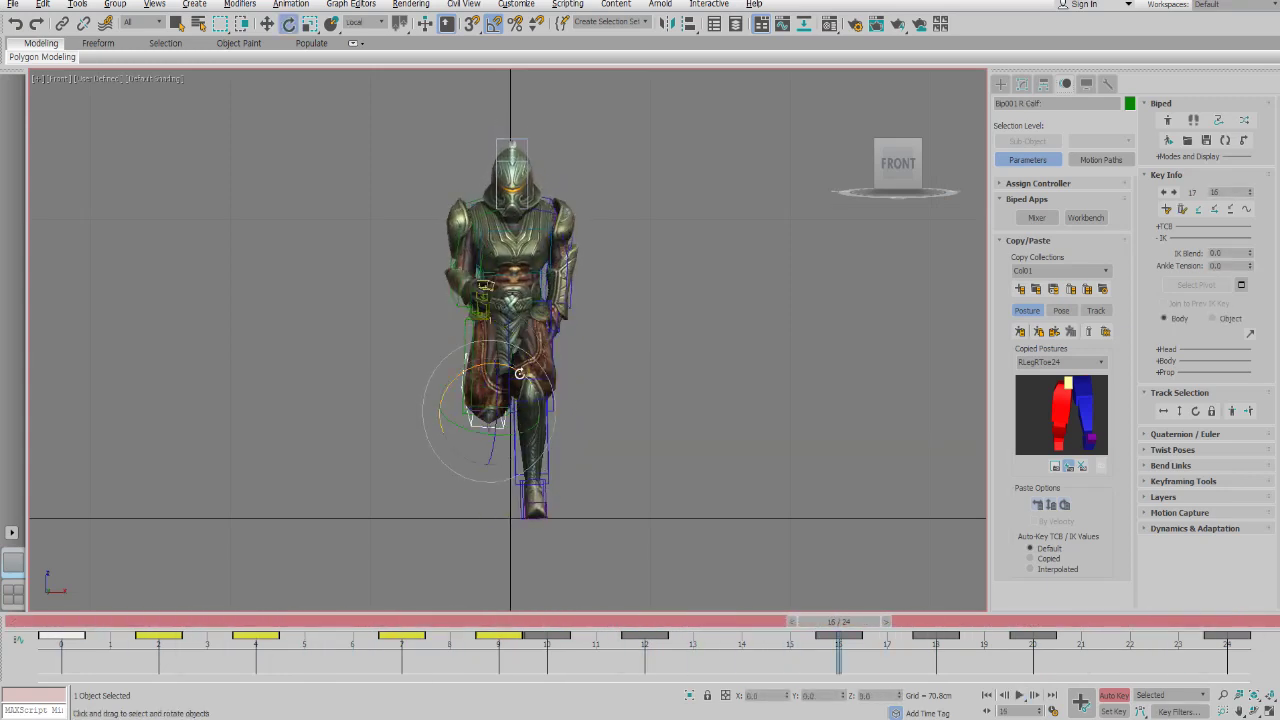
pyautogui.click(518, 360)
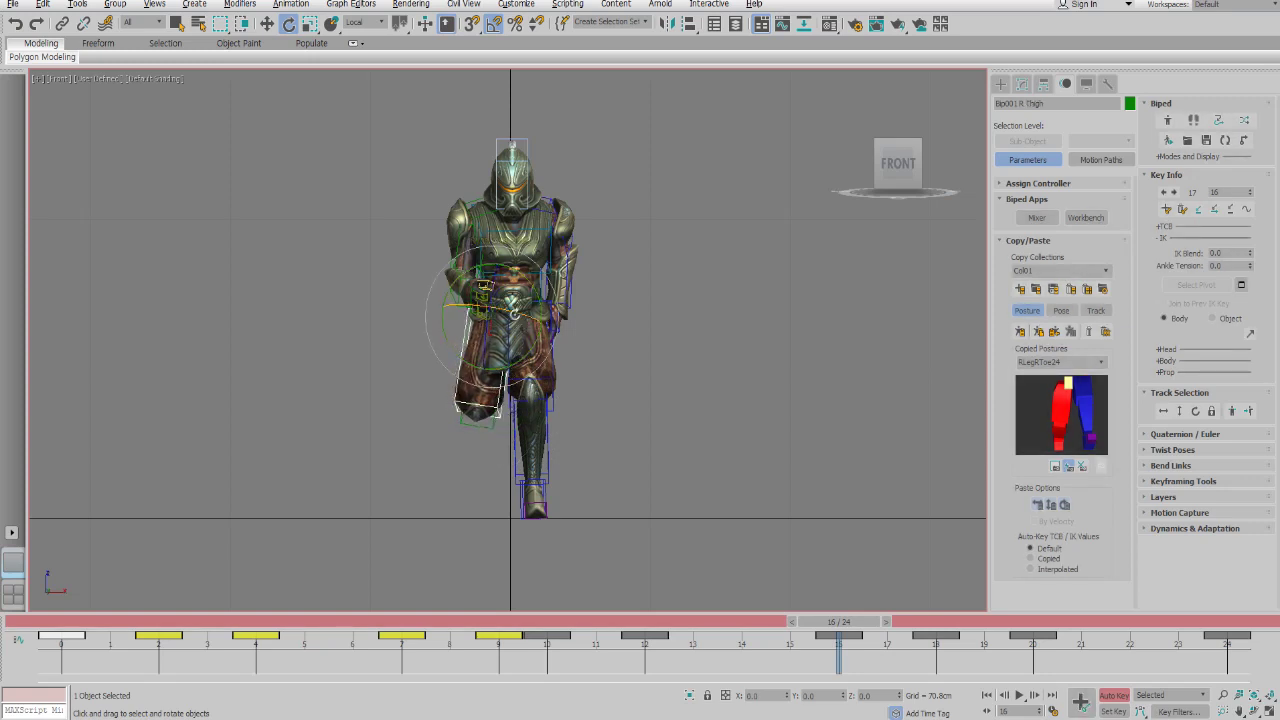
# - Adjust the right calf's rotation at frames 24 and 0 so both ends of the cycle match
pyautogui.moveTo(633, 622); pyautogui.dragTo(948, 624)
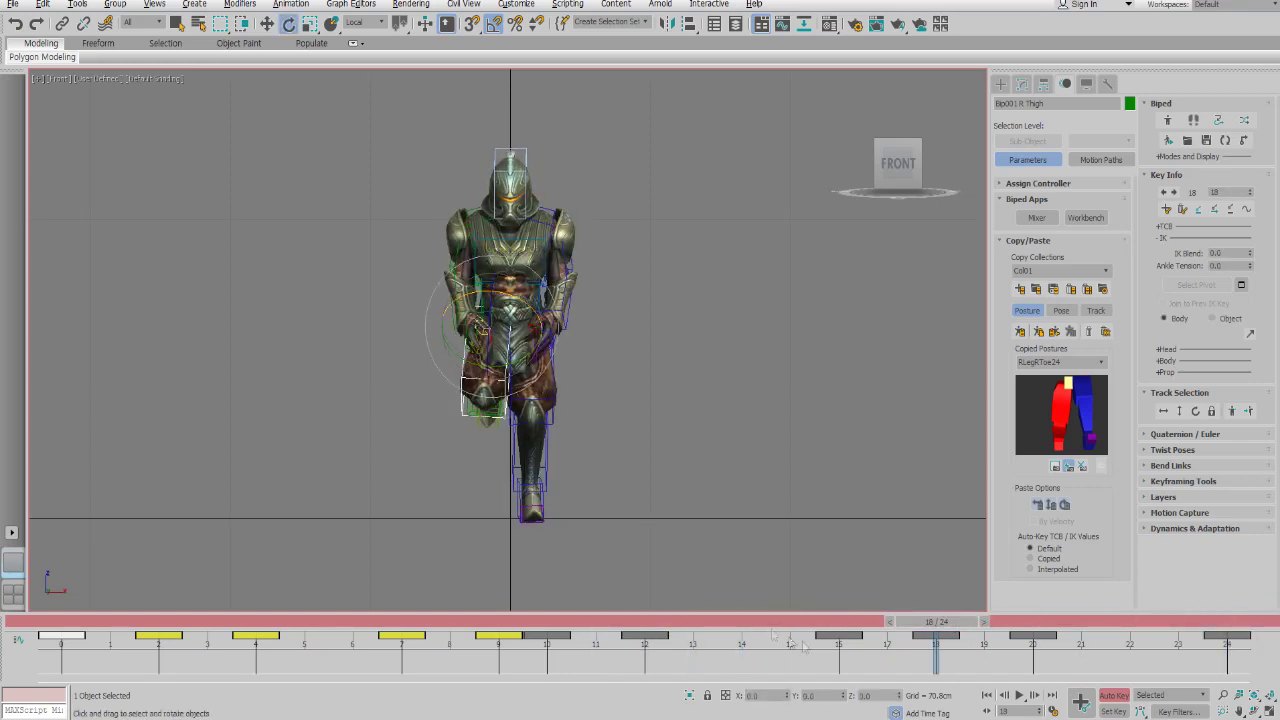
pyautogui.moveTo(745, 622); pyautogui.dragTo(1228, 622)
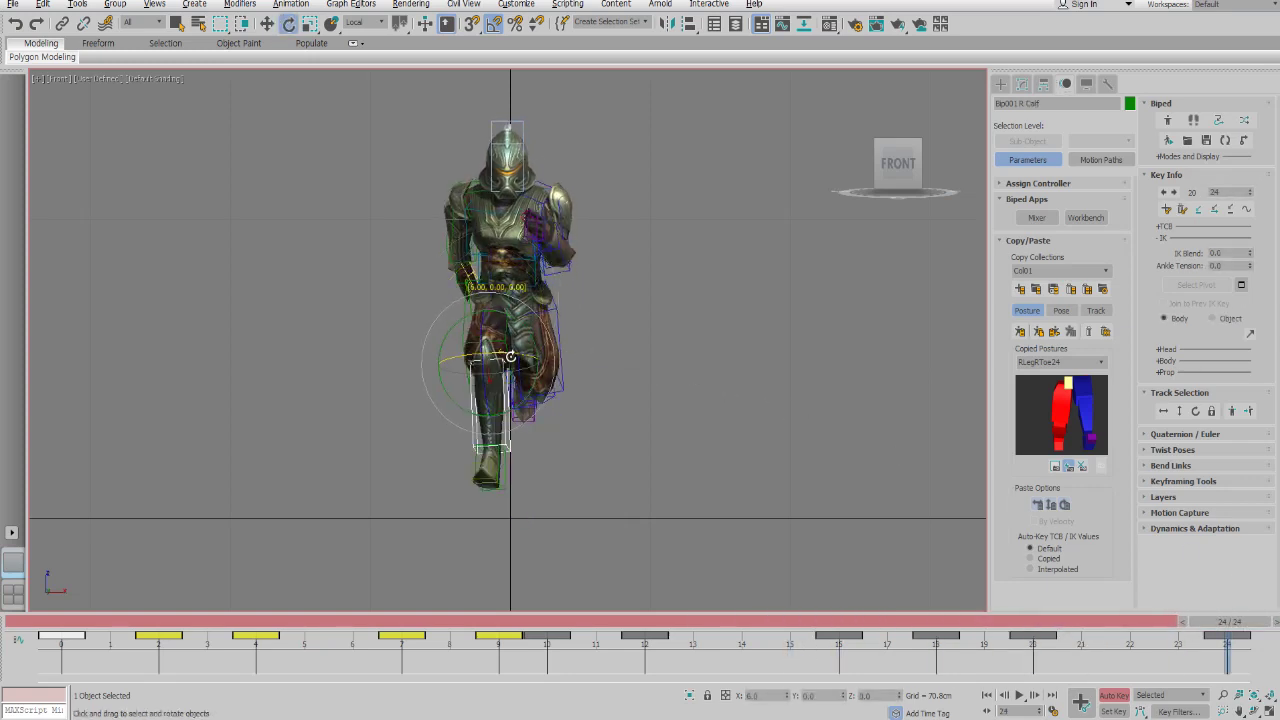
pyautogui.press('Home')
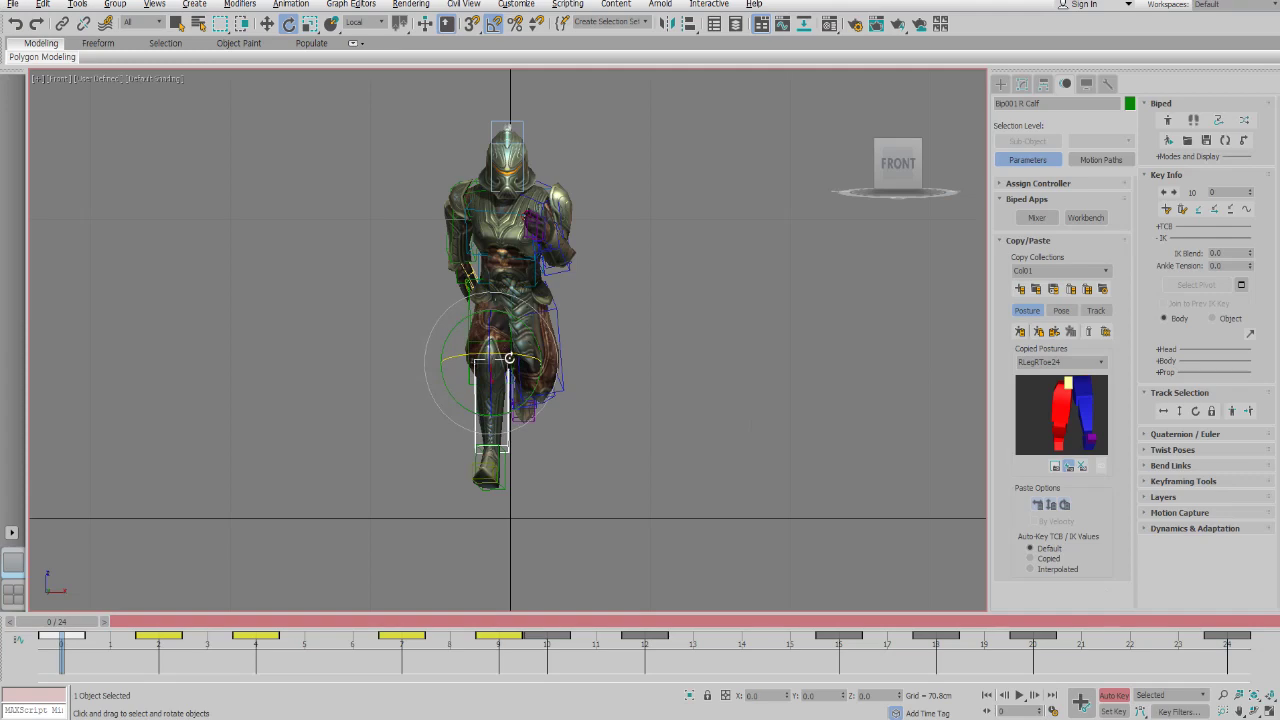
# - Review the playback, and rotate the right thigh at frame 16 in View coordinates
pyautogui.press('/')
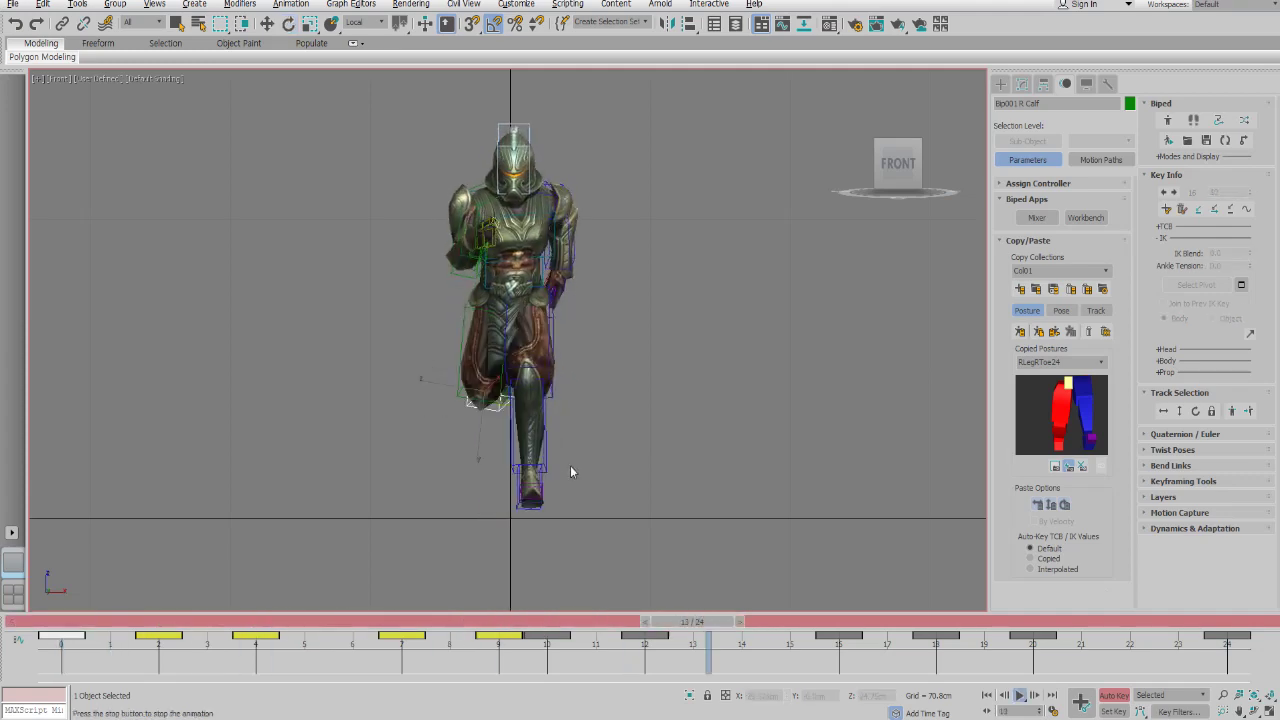
pyautogui.press('e')
pyautogui.press('/')
pyautogui.press('pageup')
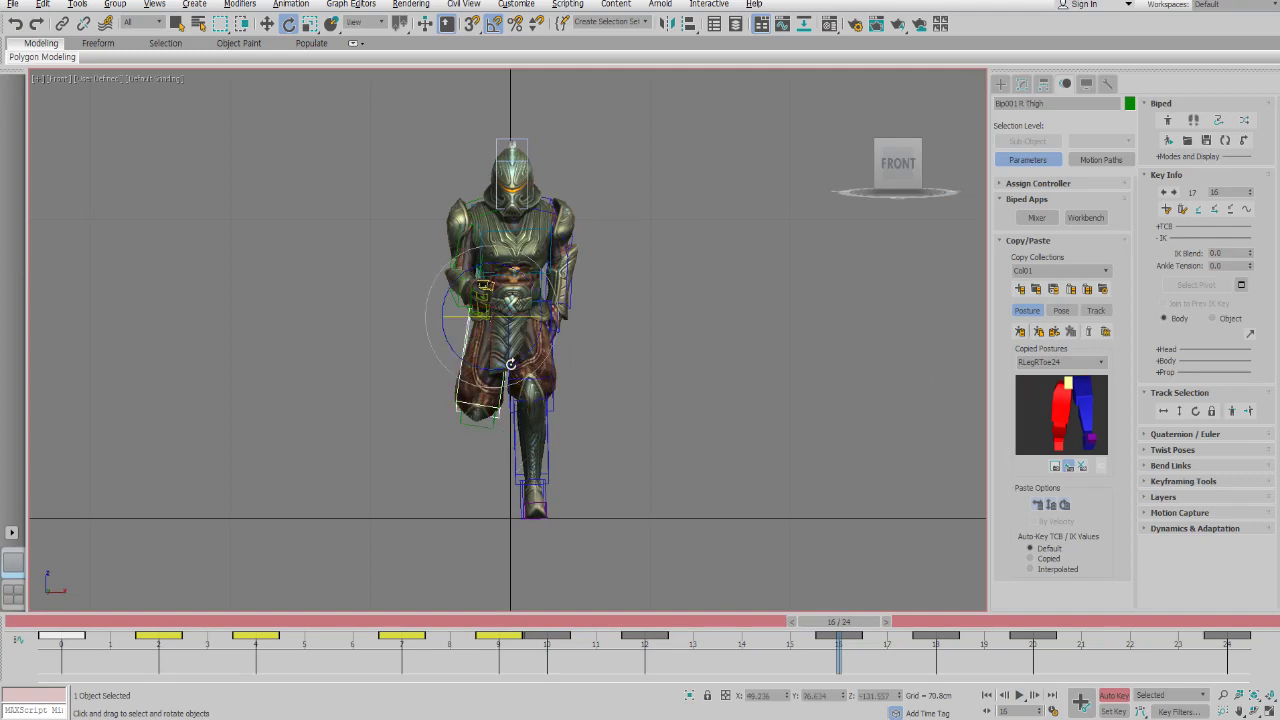
# - Play the run cycle repeatedly in front view to examine the legs, the right foot and the arm swing
pyautogui.press('/')
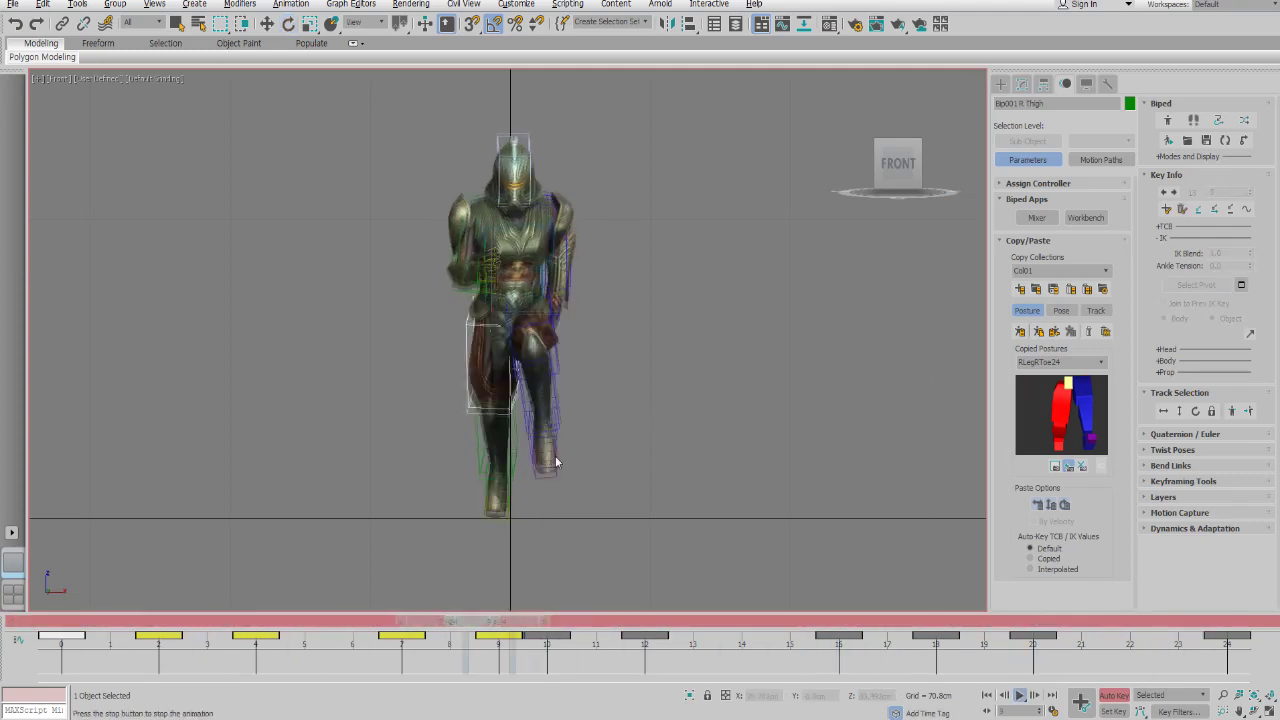
pyautogui.press('/')
pyautogui.press('/')
pyautogui.scroll(5, 504, 525)
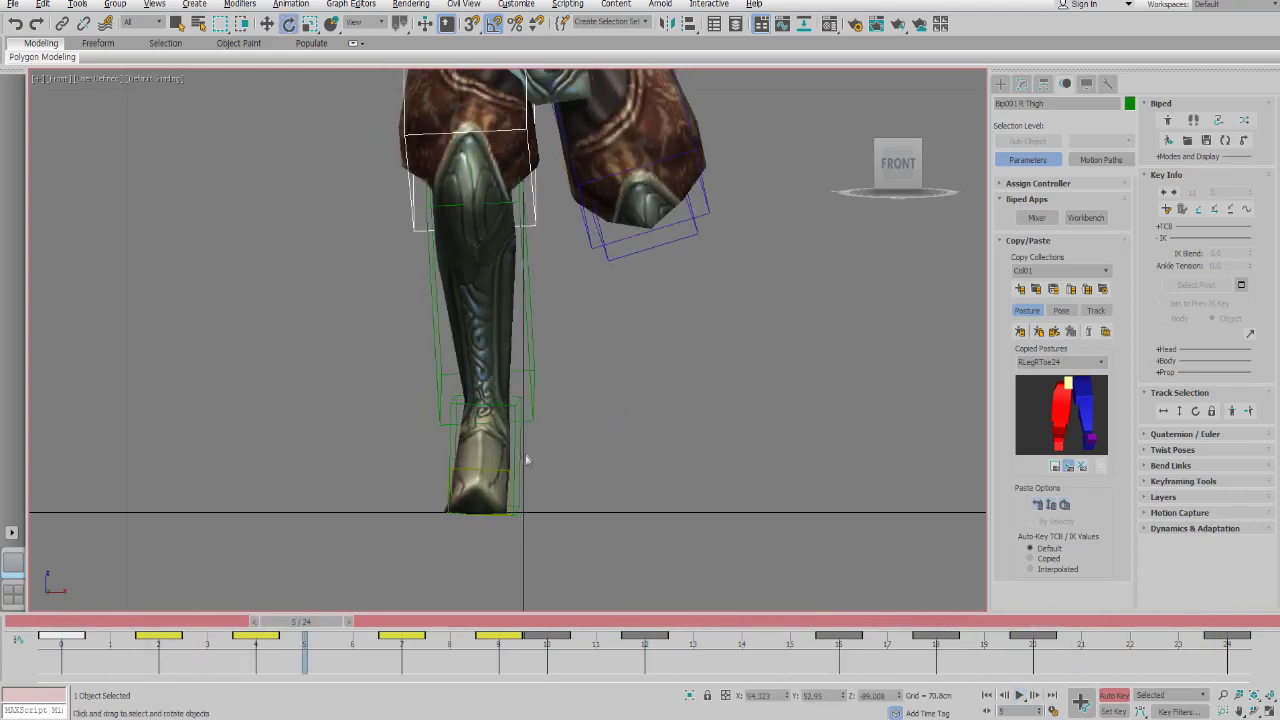
pyautogui.press('/')
pyautogui.press('/')
pyautogui.scroll(-5, 515, 466)
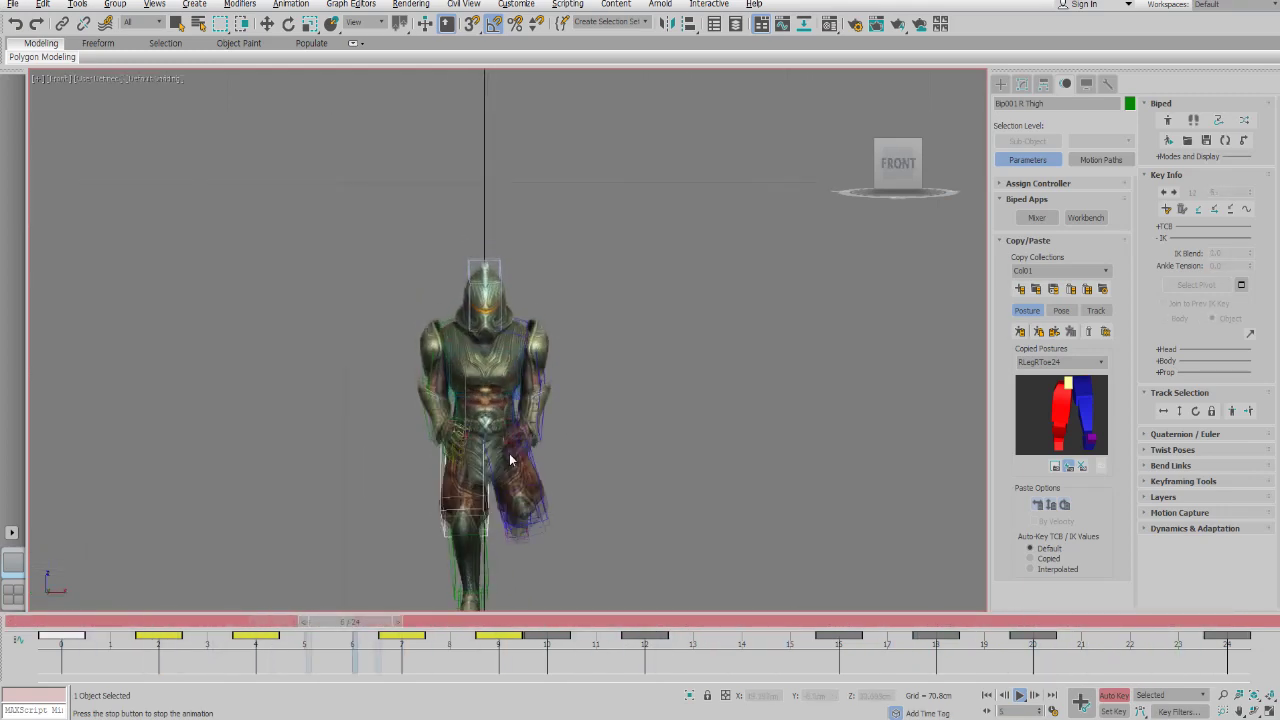
pyautogui.press('/')
pyautogui.scroll(2, 503, 466)
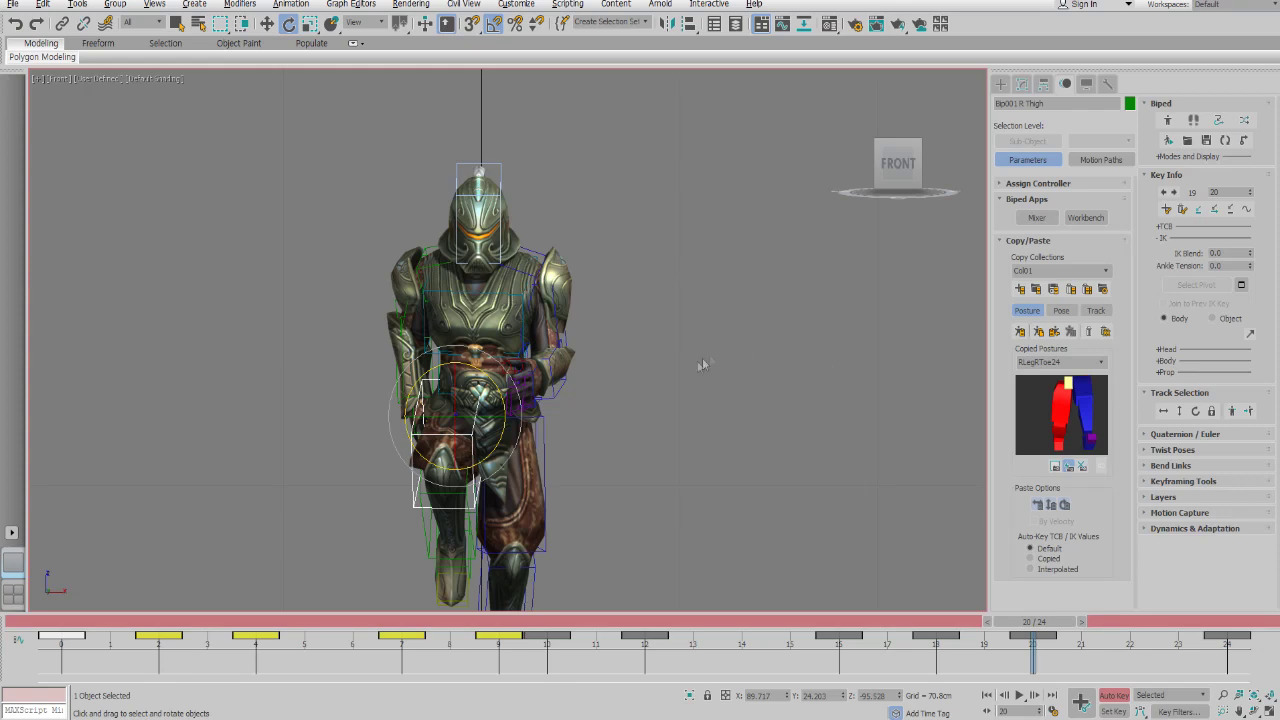
pyautogui.moveTo(664, 396); pyautogui.dragTo(639, 289, button='middle')
pyautogui.press('/')
pyautogui.moveTo(560, 242); pyautogui.dragTo(560, 282, button='middle')
pyautogui.press('/')
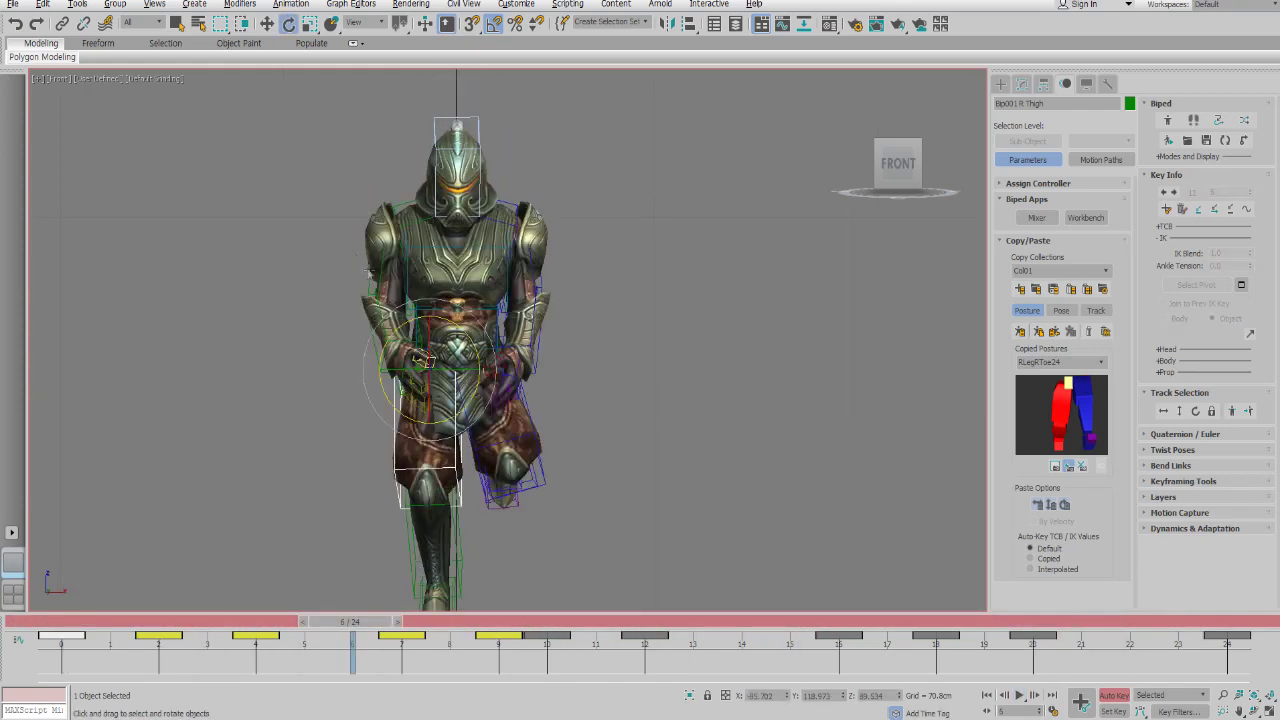
# - Select the right upper arm and rotate it away from the body at frames 16 and 20 in View coordinates
pyautogui.click(380, 273)
pyautogui.moveTo(375, 352); pyautogui.dragTo(373, 361, button='middle')
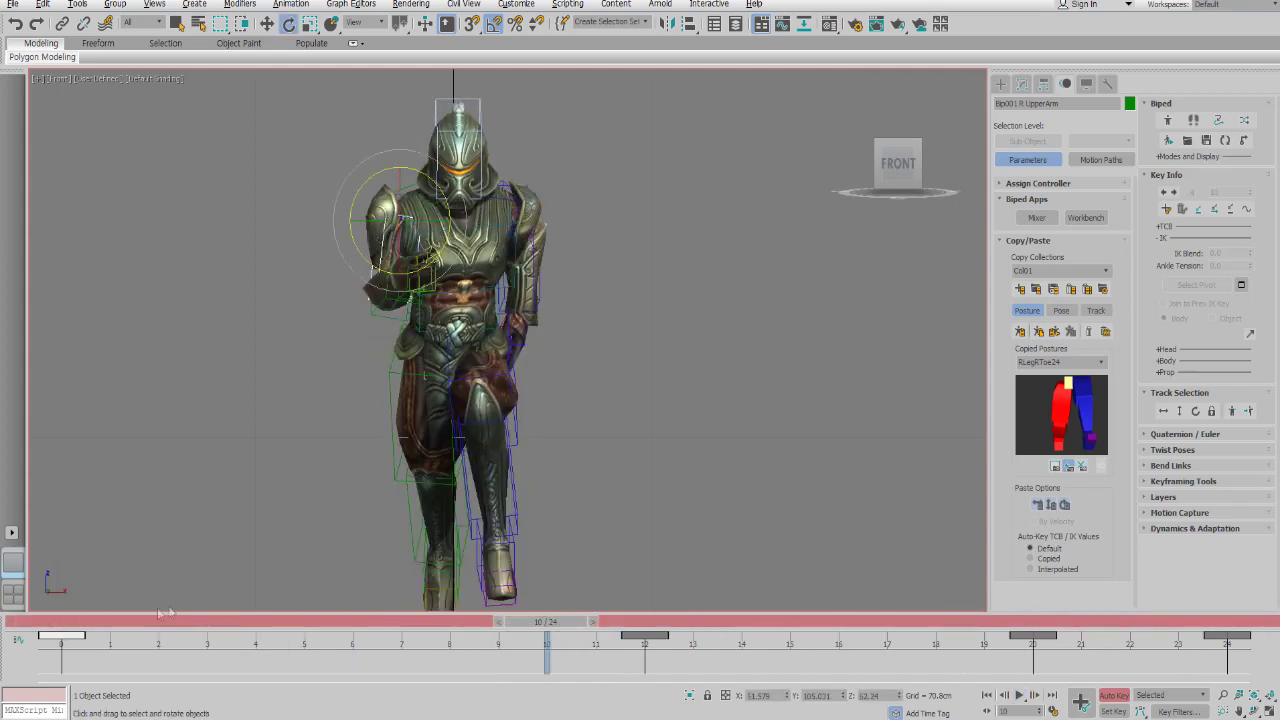
pyautogui.moveTo(52, 636); pyautogui.dragTo(840, 632)
pyautogui.press('e')
pyautogui.moveTo(430, 288); pyautogui.dragTo(407, 234)
pyautogui.moveTo(643, 630); pyautogui.dragTo(1033, 632)
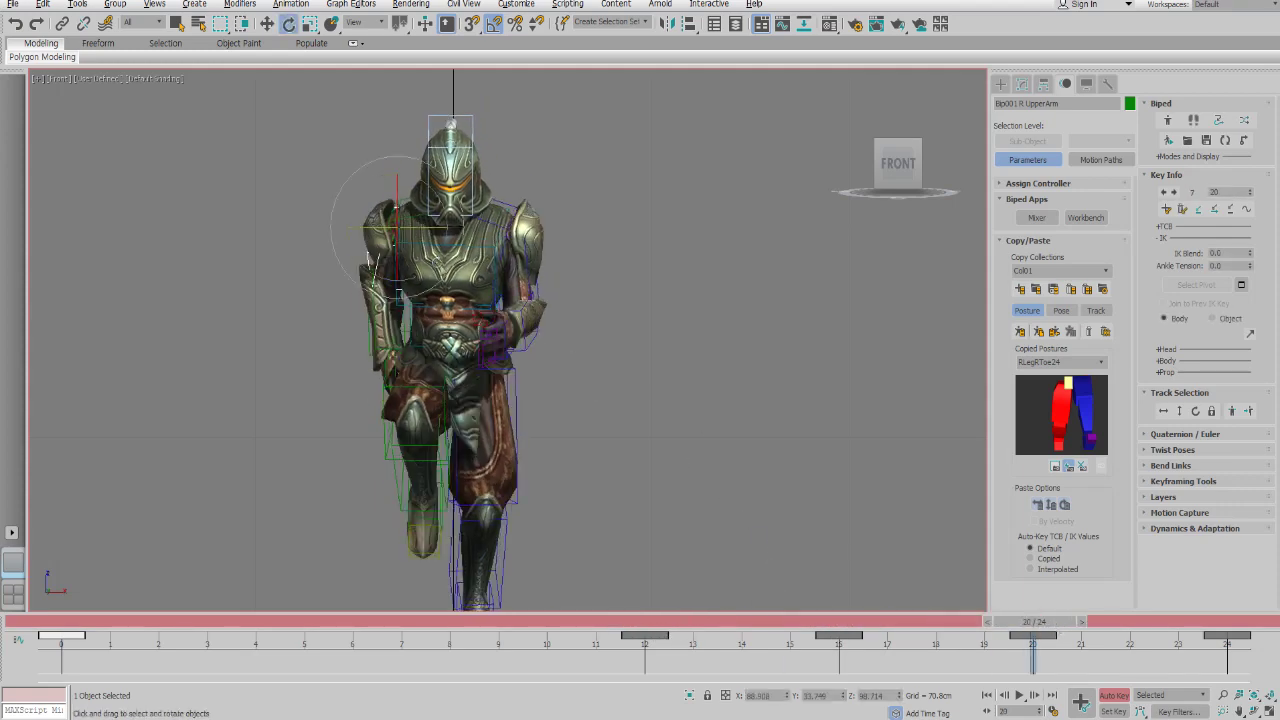
pyautogui.moveTo(416, 224); pyautogui.dragTo(418, 270)
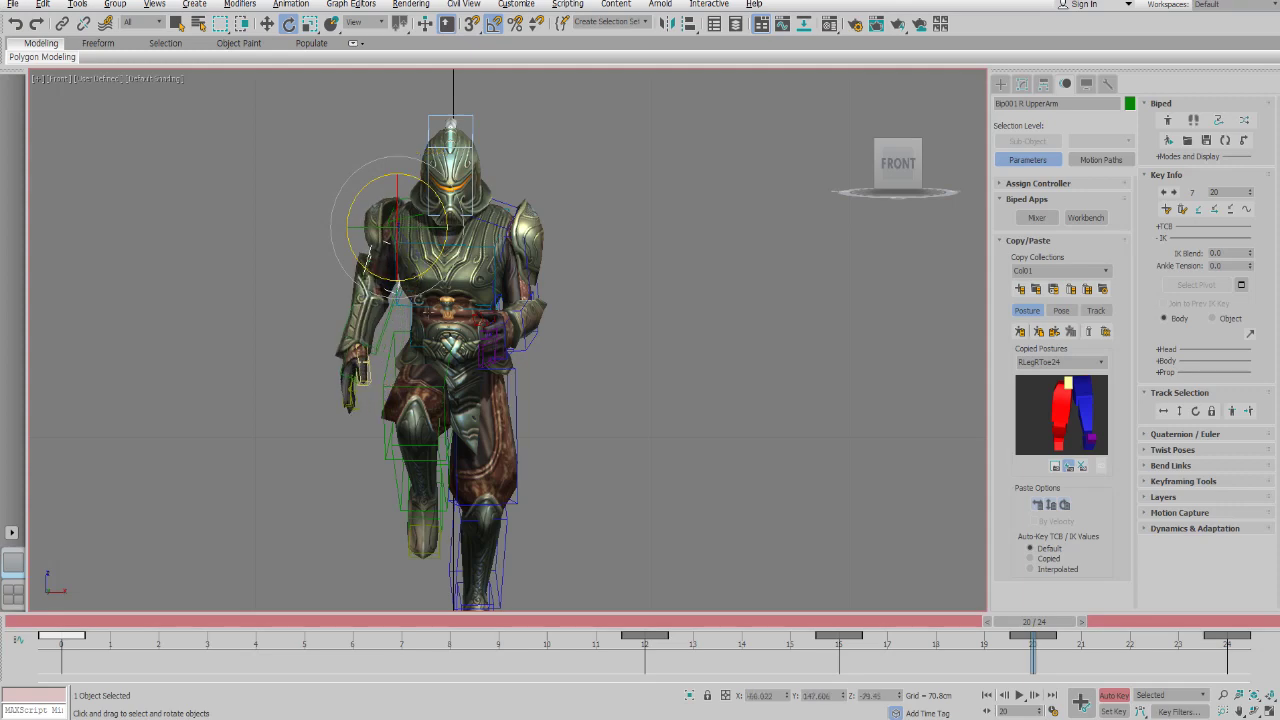
# - Adjust the right upper arm's rotation at frame 24 and give frame 0 the same arm pose
pyautogui.moveTo(622, 625); pyautogui.dragTo(1228, 624)
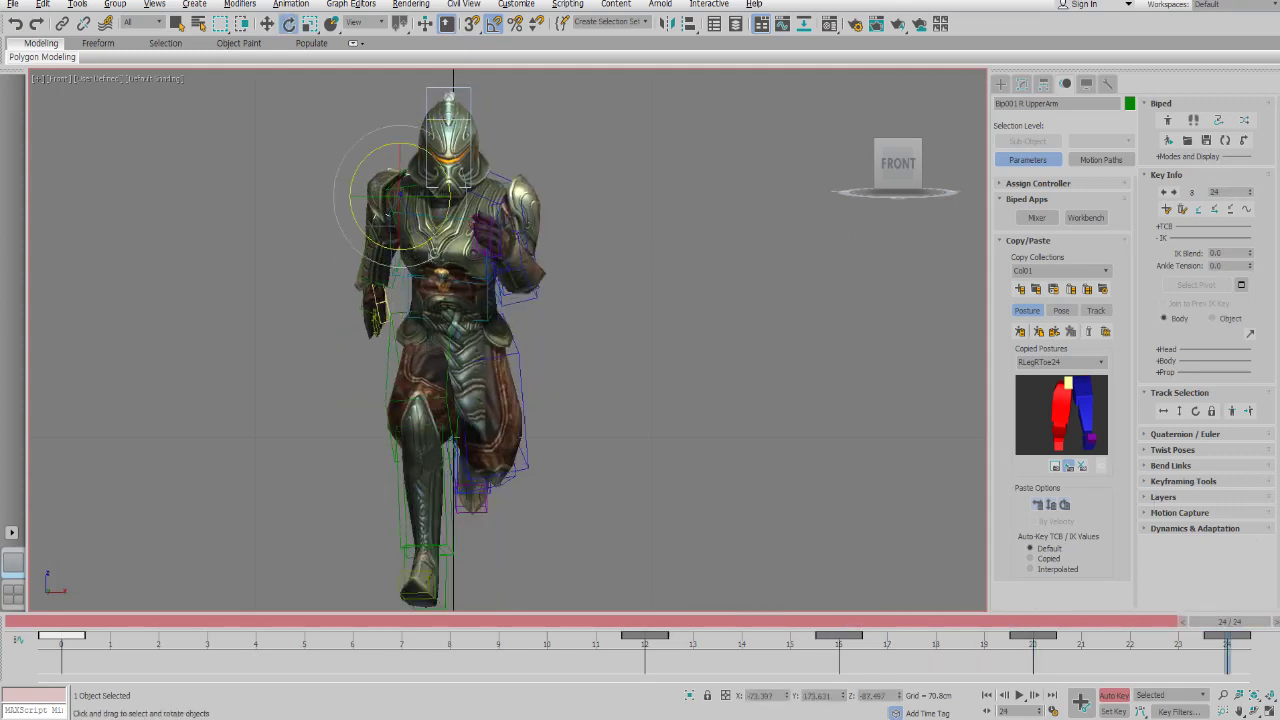
pyautogui.moveTo(1222, 624); pyautogui.dragTo(61, 624, button='right')
pyautogui.click(643, 398)
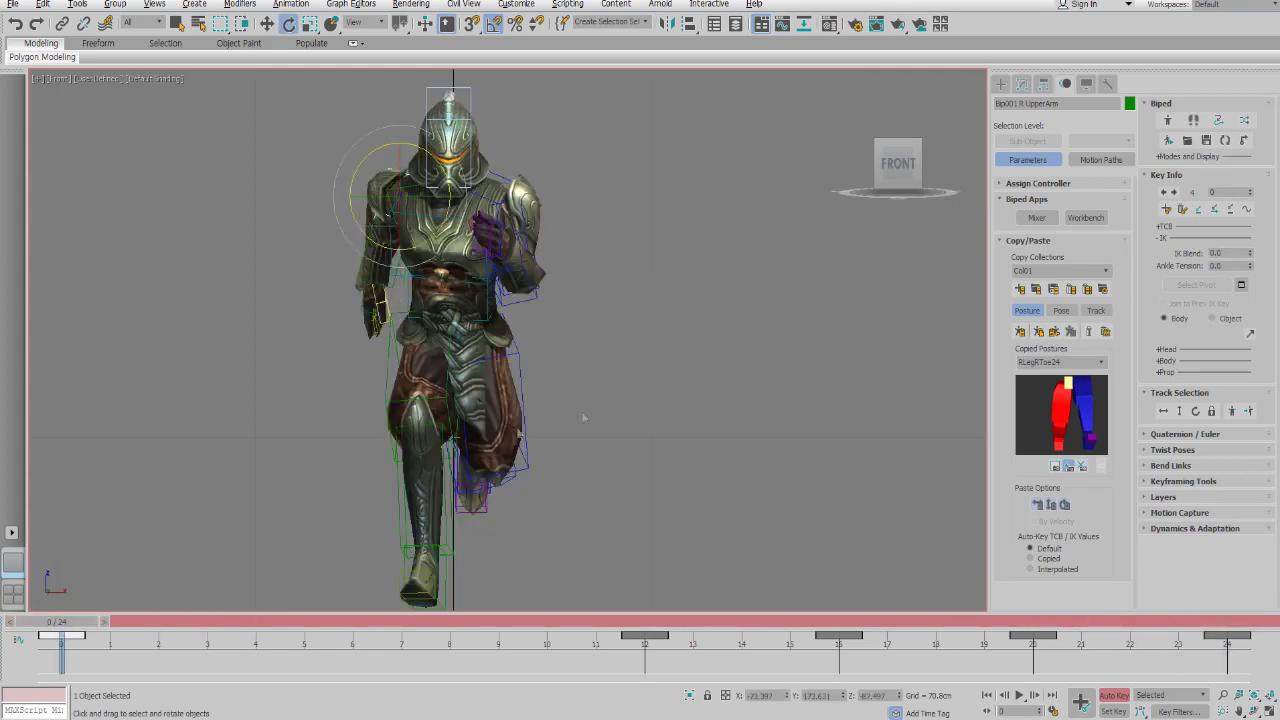
# - Play and step frame by frame through the run cycle in front view to examine the right arm's swing
pyautogui.moveTo(62, 622); pyautogui.dragTo(172, 627)
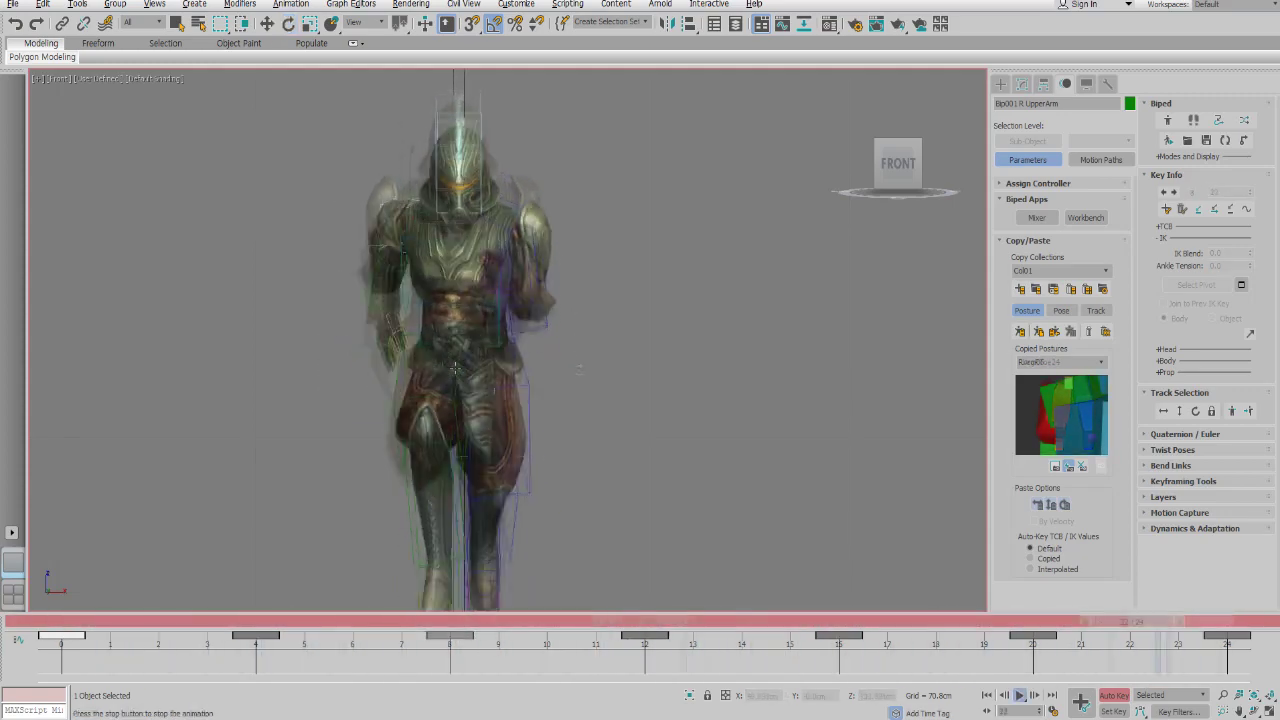
pyautogui.press('/')
pyautogui.press('e')
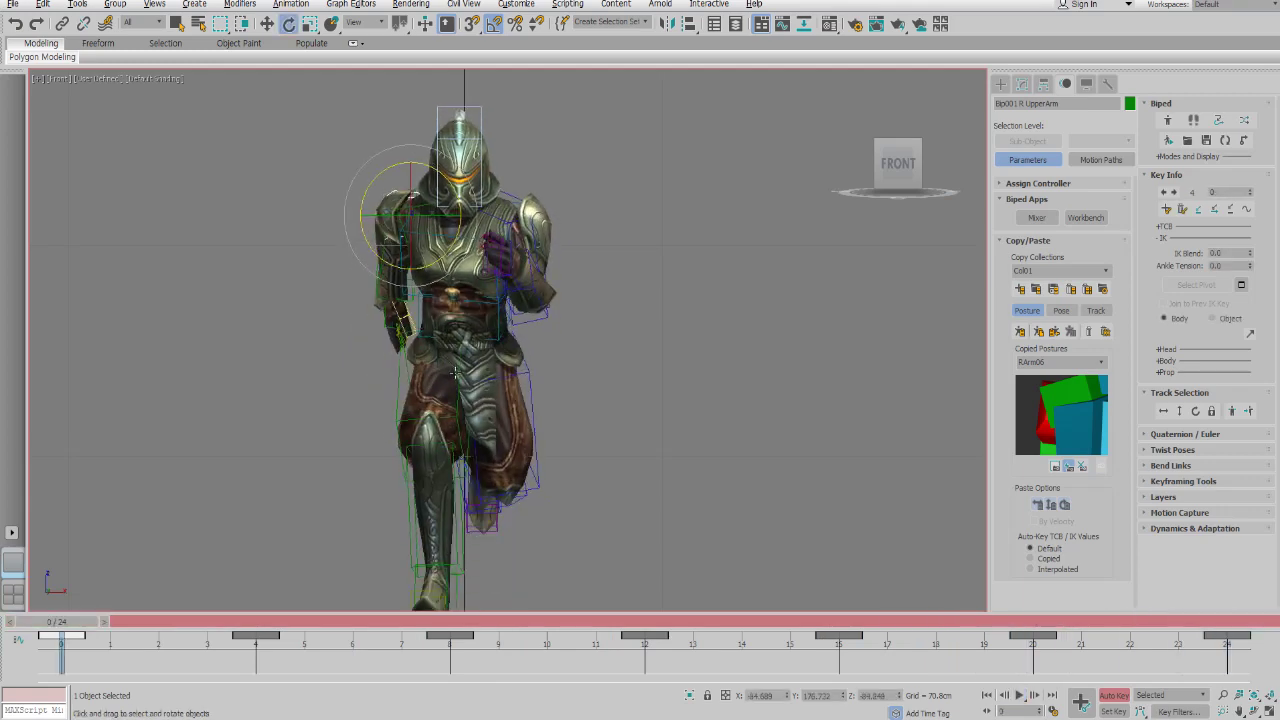
pyautogui.press('.')
pyautogui.press('.')
pyautogui.press('.')
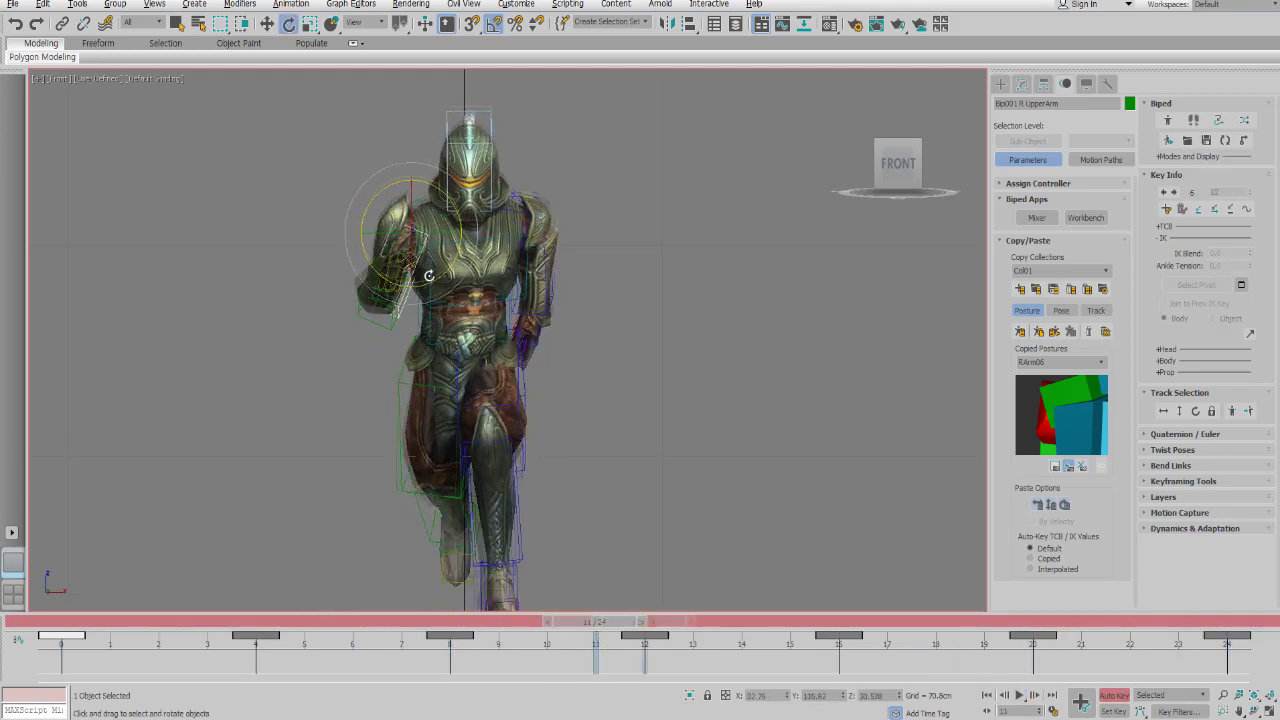
pyautogui.press('.')
pyautogui.press('.')
pyautogui.press('.')
pyautogui.press('.')
pyautogui.press('.')
pyautogui.press('.')
pyautogui.press('.')
pyautogui.press('.')
pyautogui.press('.')
pyautogui.press('.')
pyautogui.press('.')
pyautogui.press('.')
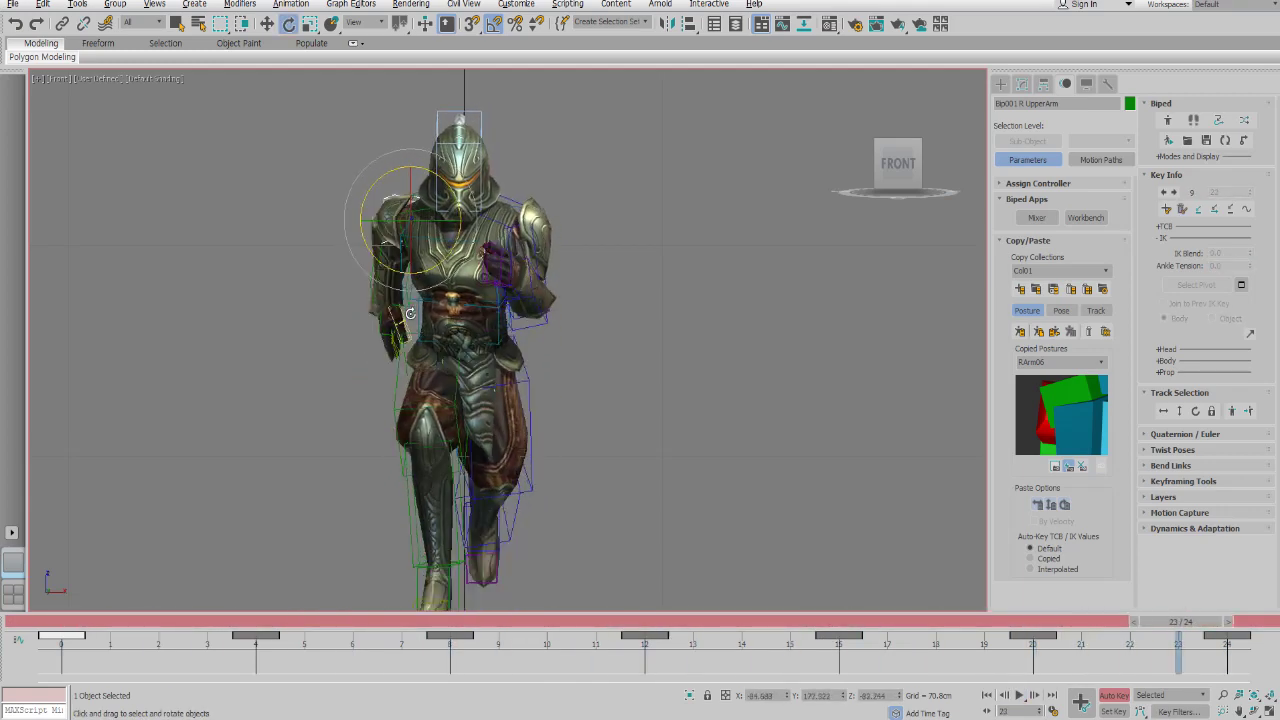
pyautogui.press('.')
pyautogui.press('.')
pyautogui.press('.')
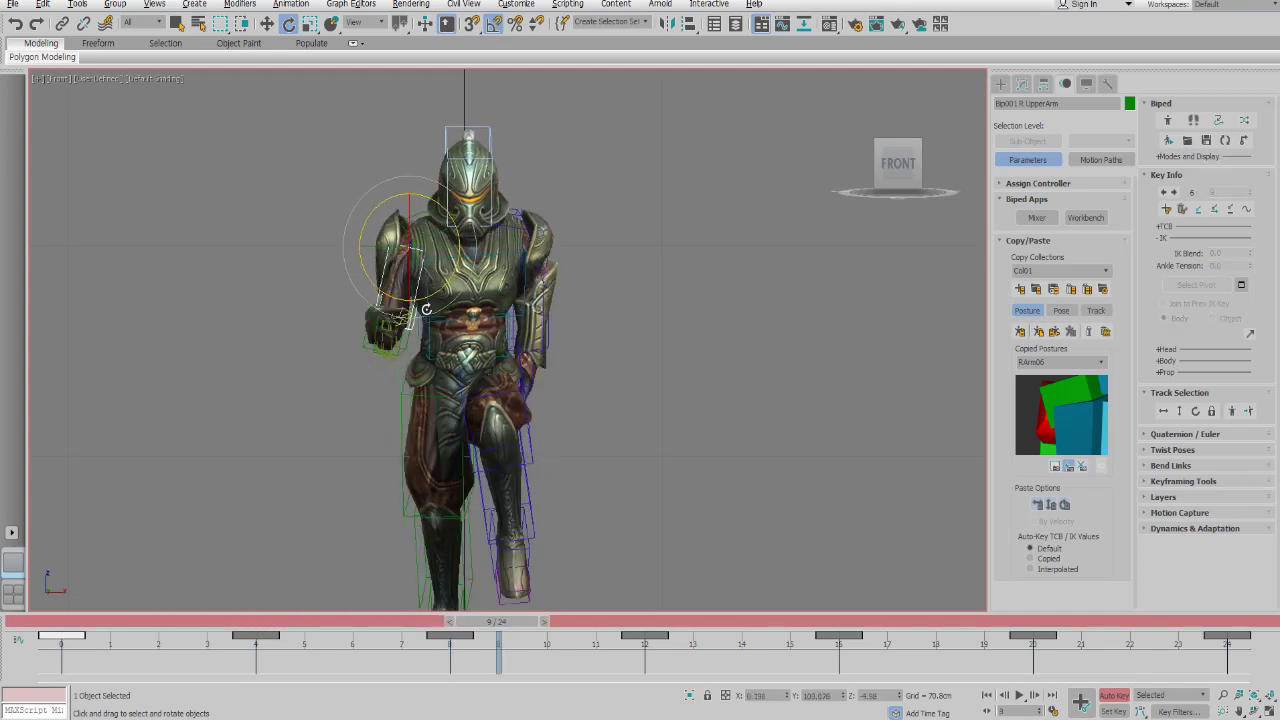
pyautogui.press('.')
pyautogui.press('.')
pyautogui.press('.')
pyautogui.press('.')
pyautogui.press('.')
pyautogui.press('.')
pyautogui.press('.')
pyautogui.press('.')
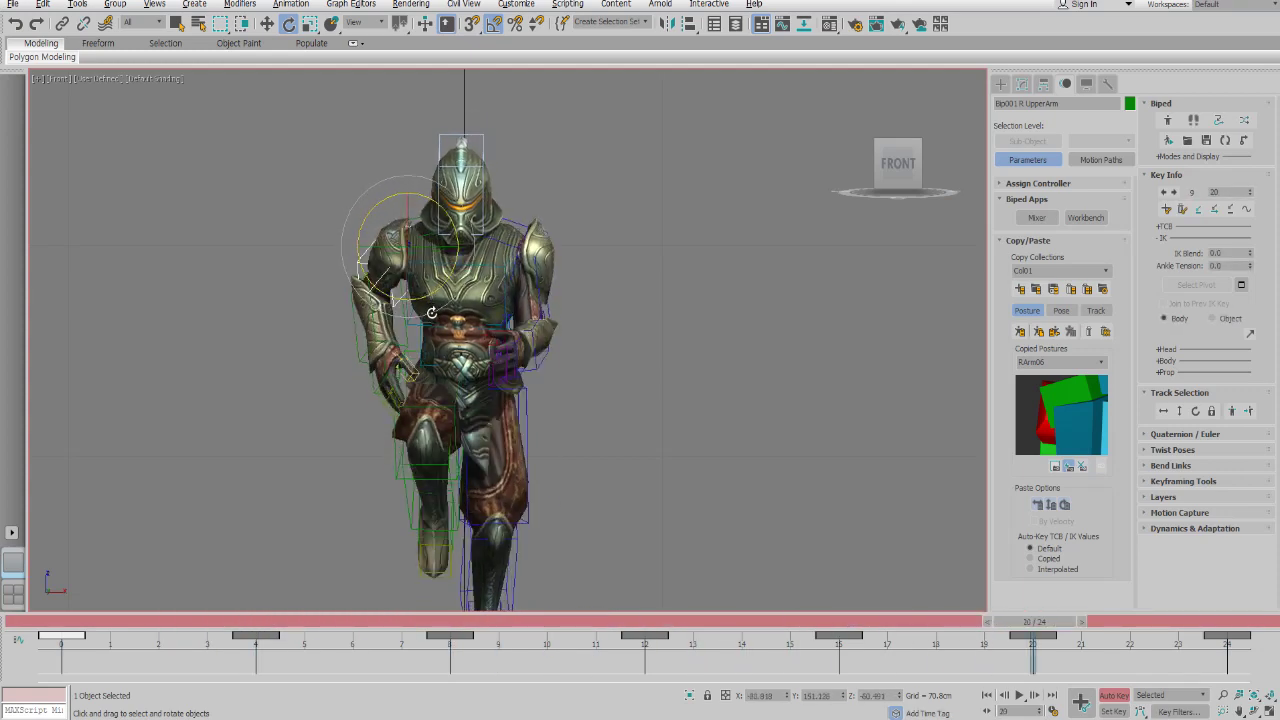
pyautogui.press(',')
pyautogui.press(',')
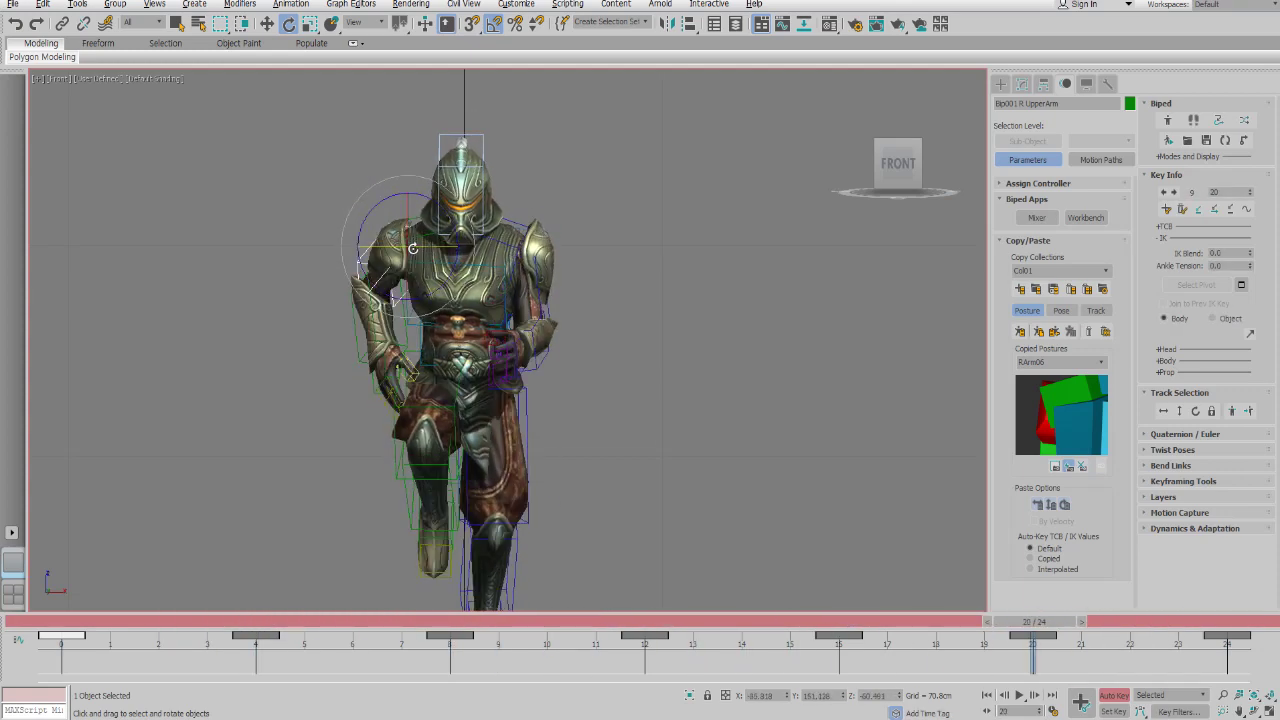
# - Refine the right upper arm's rotation around frames 16 to 20 in View coordinates
pyautogui.press('/')
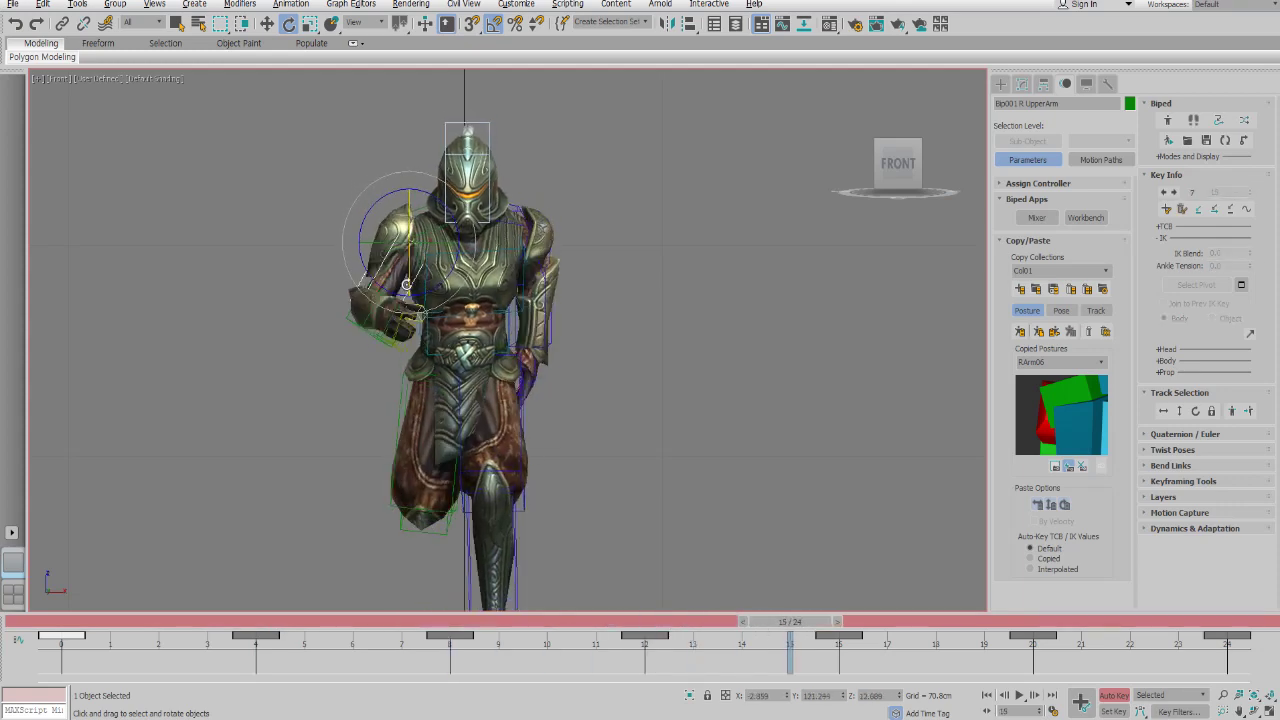
pyautogui.moveTo(407, 268); pyautogui.dragTo(436, 251)
pyautogui.moveTo(411, 299); pyautogui.dragTo(425, 297)
pyautogui.press('.')
pyautogui.press('.')
pyautogui.press('.')
pyautogui.press('.')
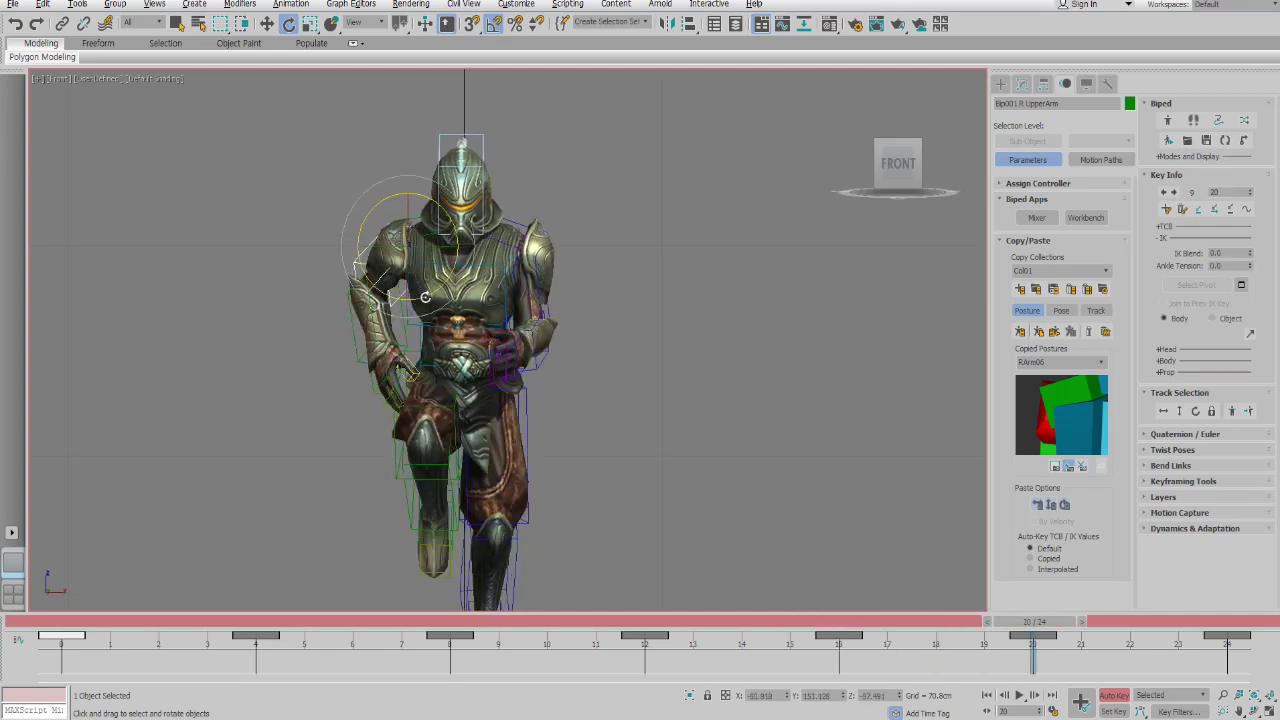
# - Play the run cycle in left view, and copy the right upper arm's key from frame 0 to frame 24
pyautogui.press('l')
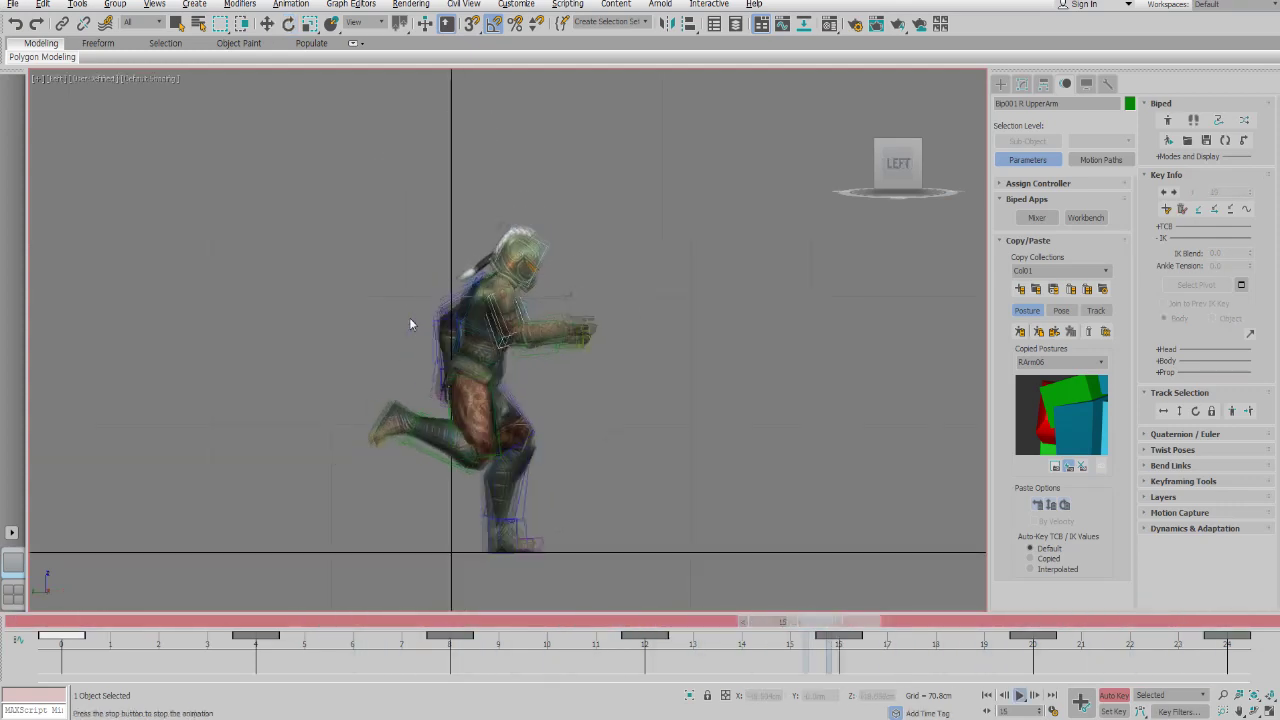
pyautogui.press('/')
pyautogui.moveTo(1256, 650); pyautogui.dragTo(1053, 655)
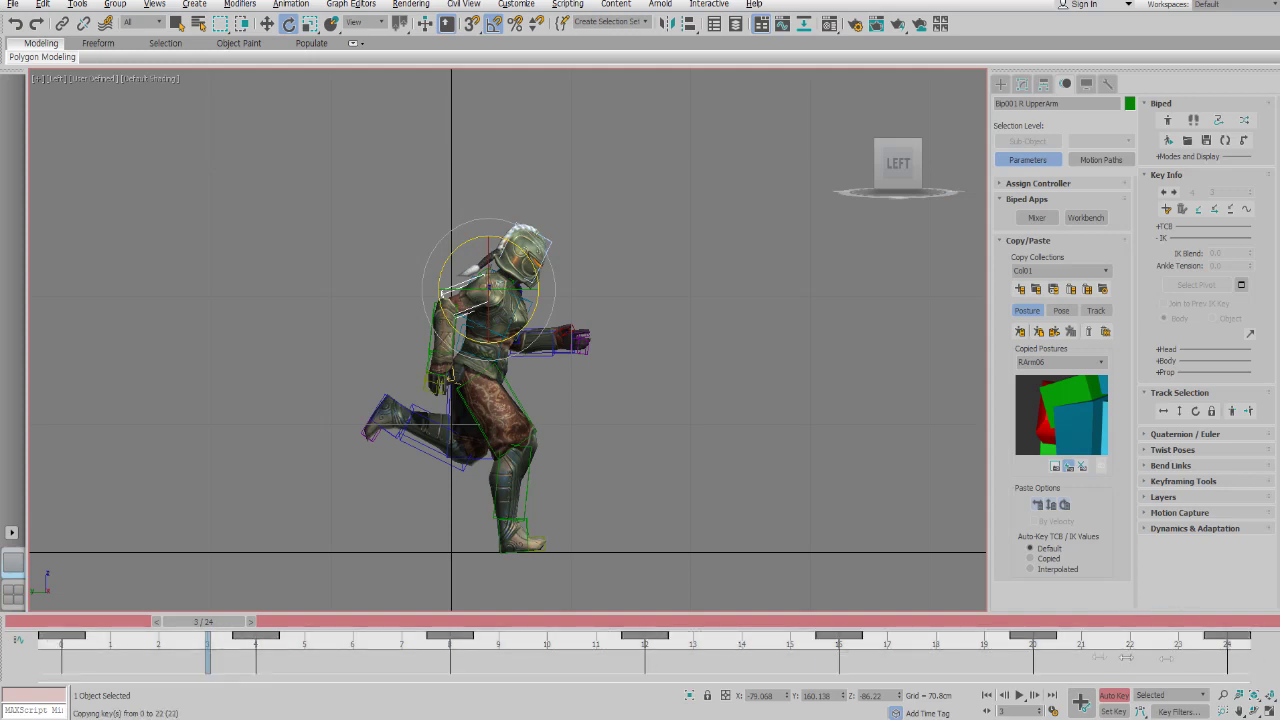
pyautogui.moveTo(1258, 655); pyautogui.dragTo(30, 650)
pyautogui.keyDown('shift'); pyautogui.moveTo(1224, 640); pyautogui.dragTo(486, 657); pyautogui.keyUp('shift')
pyautogui.click(60, 636)
# - Clear the selection, hide the biped, and play the run cycle in front view to examine the armored body's motion
pyautogui.press('f')
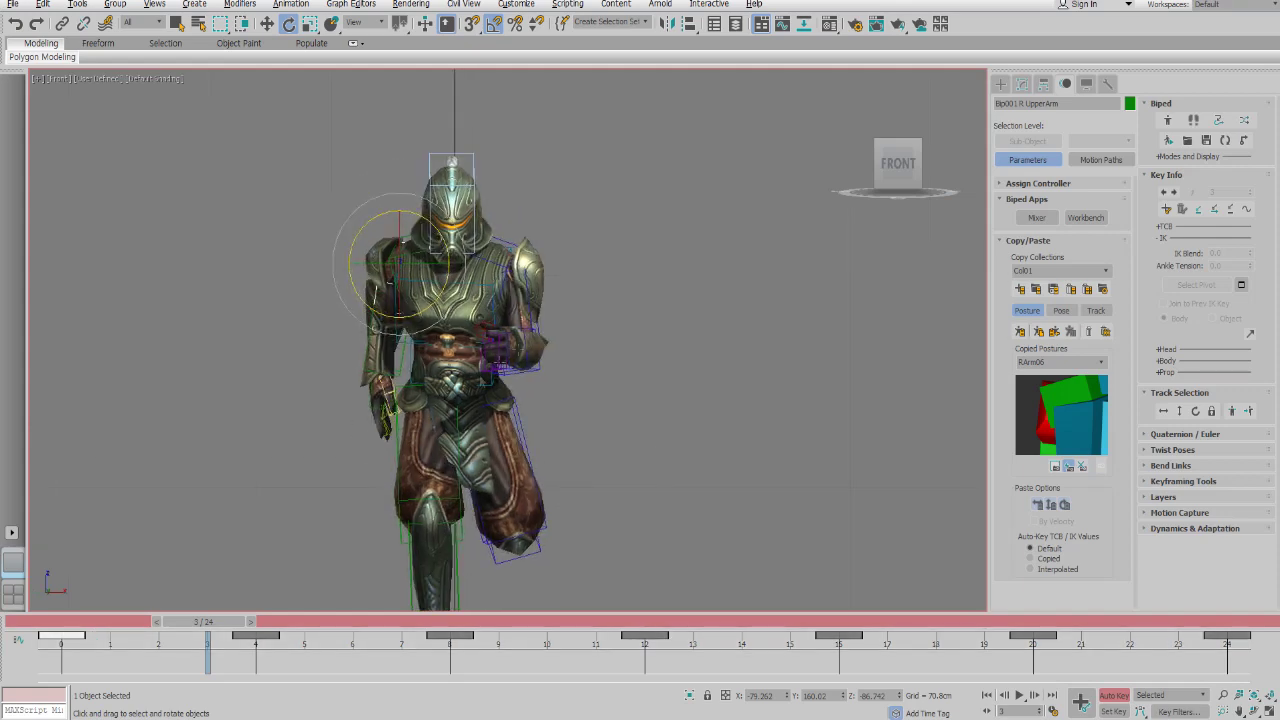
pyautogui.press('/')
pyautogui.click(629, 327)
pyautogui.press('p')
pyautogui.press('f')
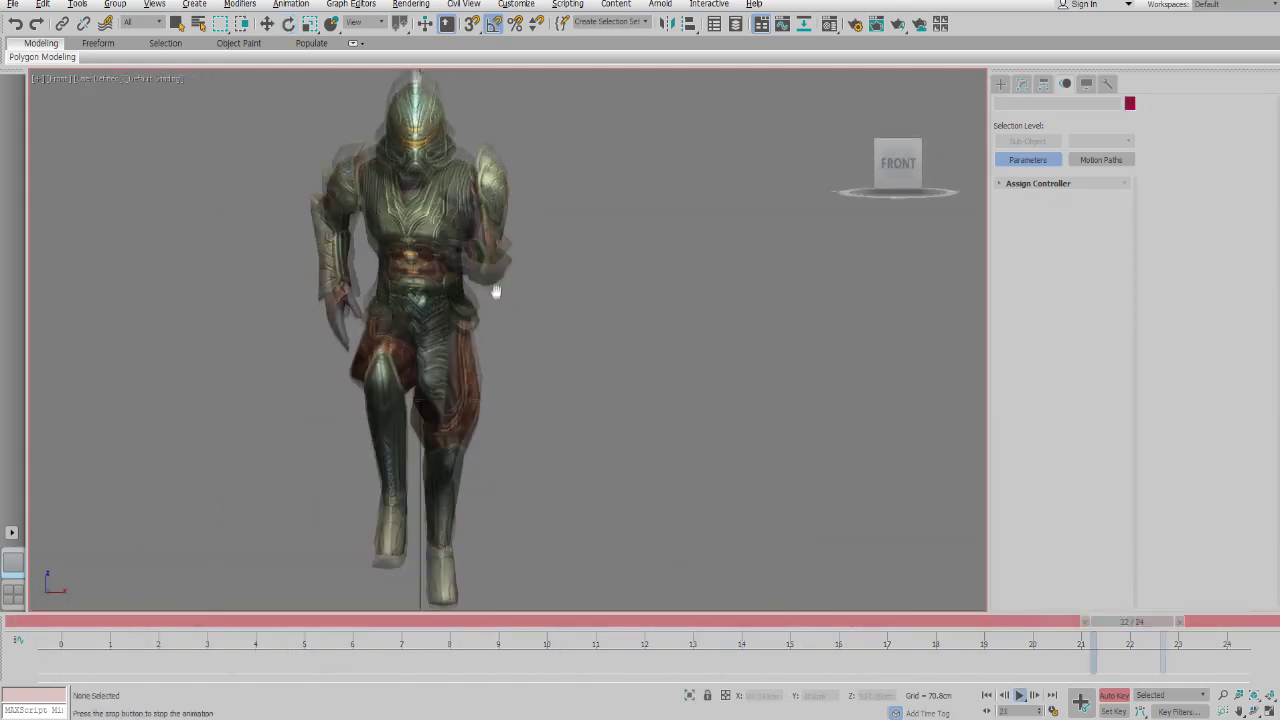
pyautogui.scroll(-4, 501, 290)
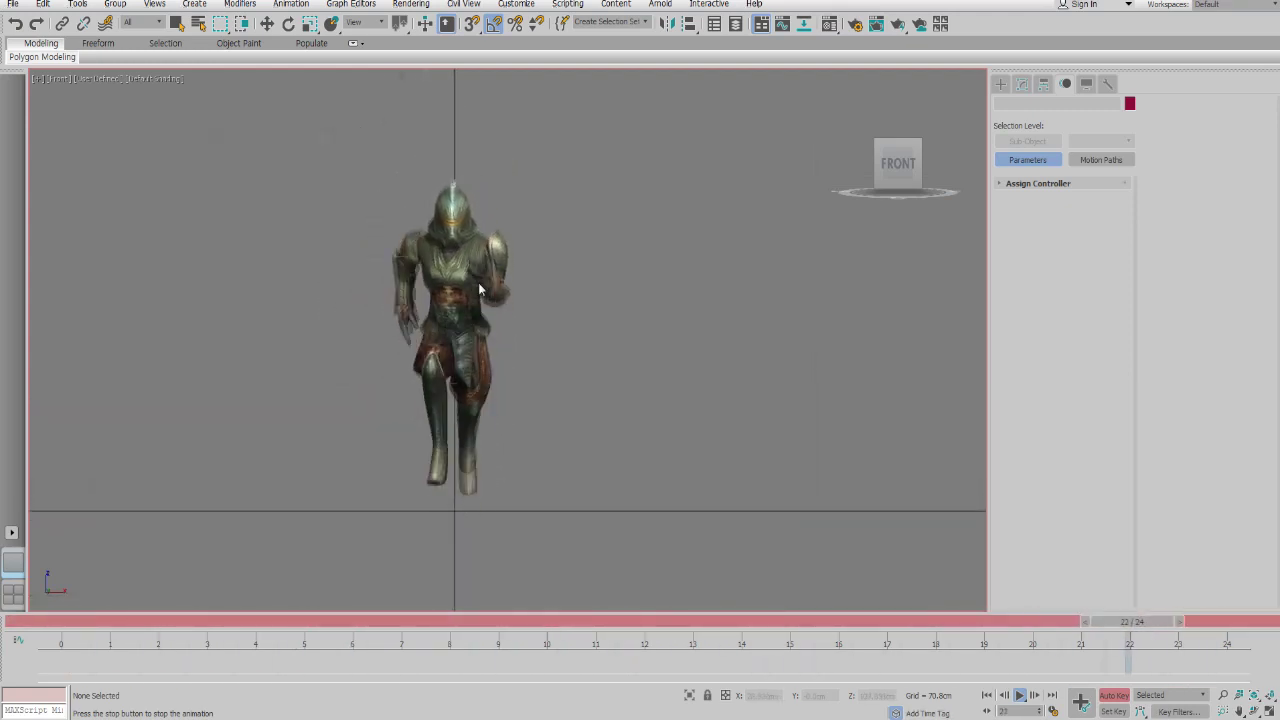
pyautogui.scroll(2, 500, 320)
pyautogui.press('/')
pyautogui.press('e')
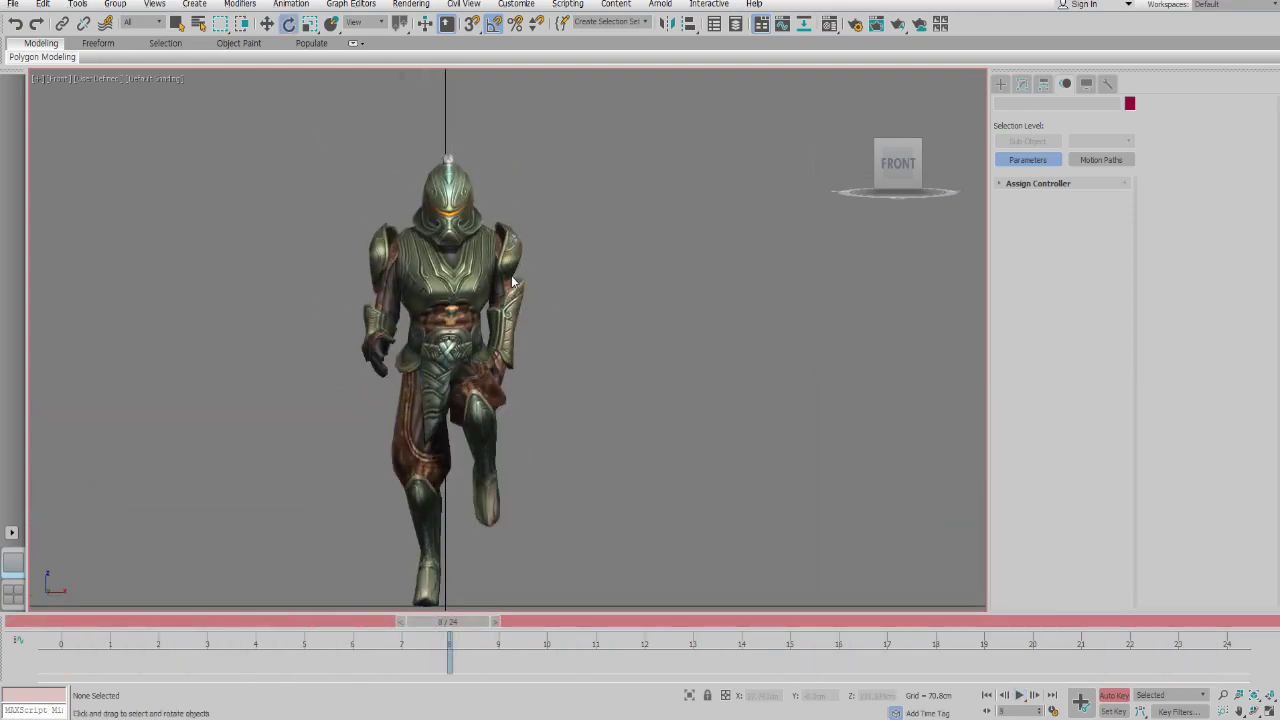
pyautogui.moveTo(563, 348); pyautogui.dragTo(162, 321, button='middle')
pyautogui.press('/')
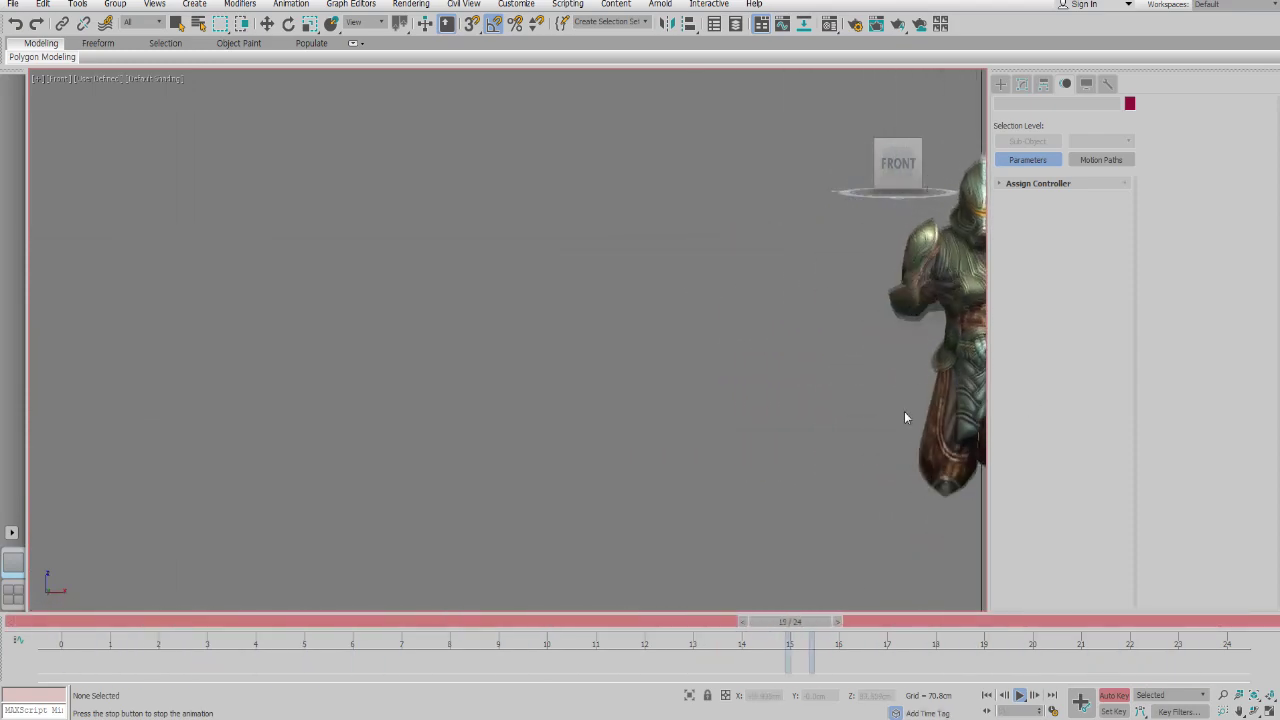
pyautogui.moveTo(904, 411); pyautogui.dragTo(440, 378, button='middle')
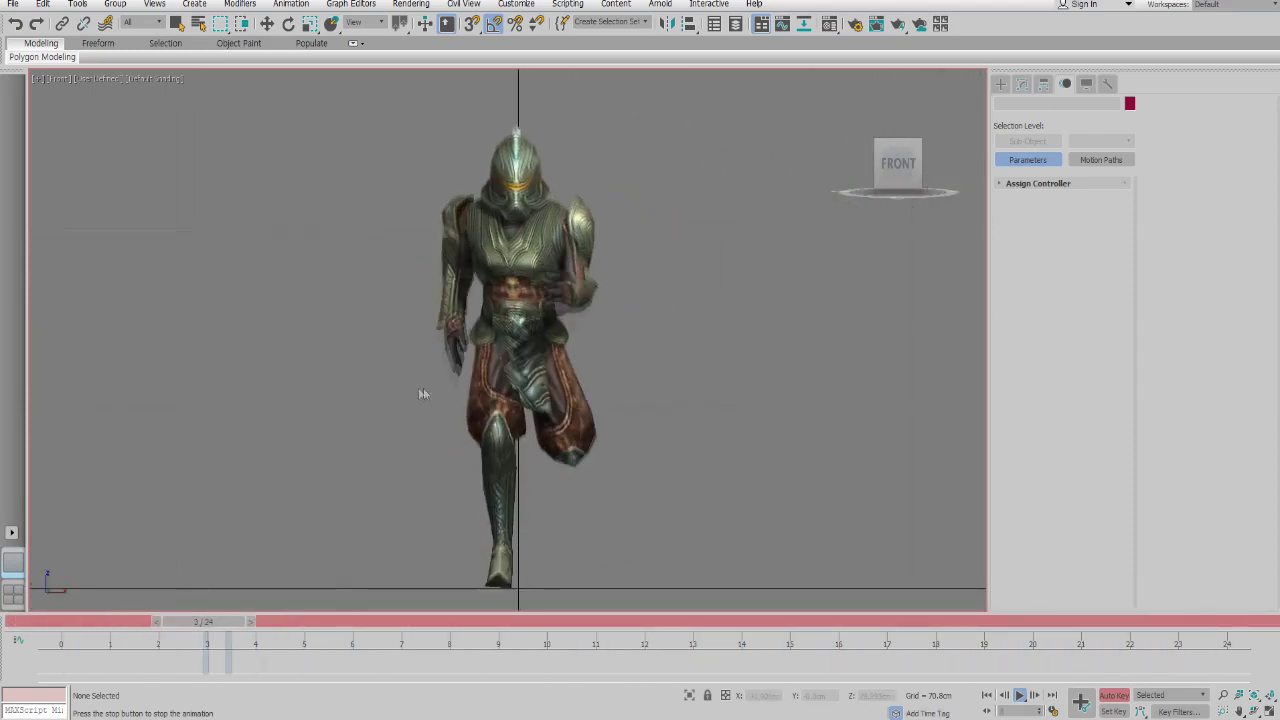
pyautogui.press('/')
# - Show the biped again, select the upper spine link, and play and step through the frames to examine the torso in front view
pyautogui.hotkey('shift', 'b')
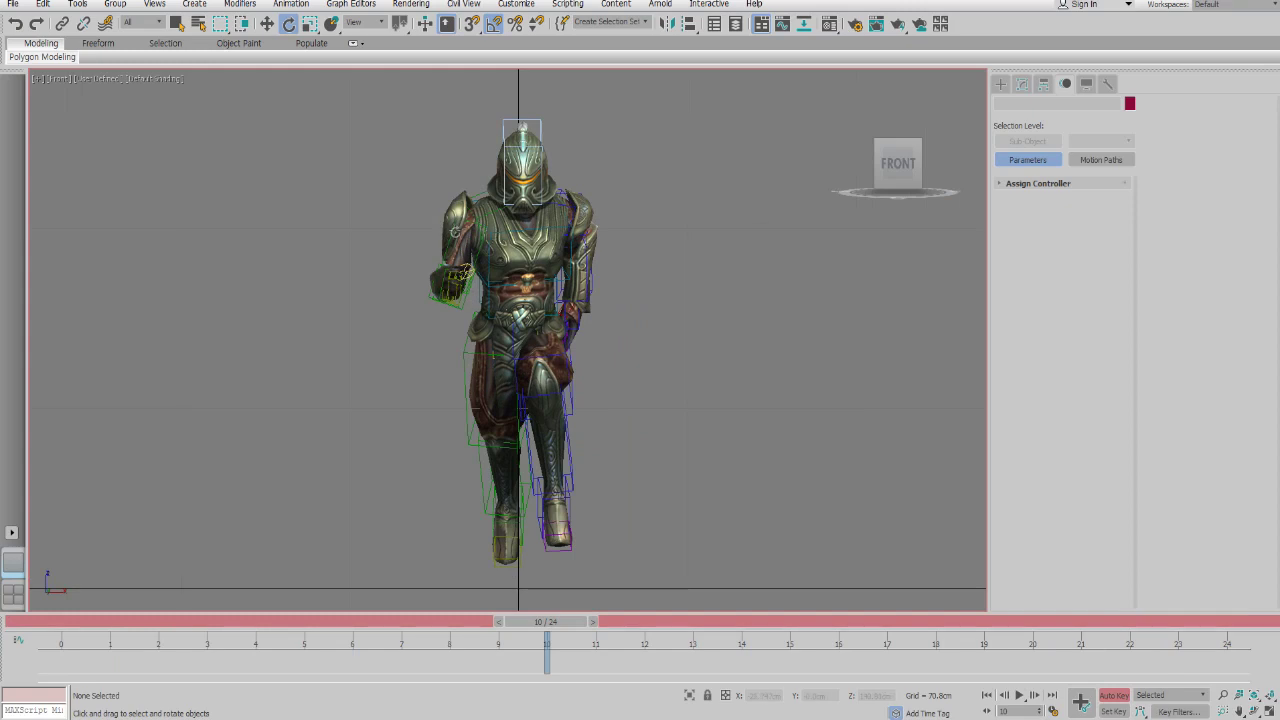
pyautogui.click(456, 233)
pyautogui.moveTo(477, 269); pyautogui.dragTo(428, 271, button='middle')
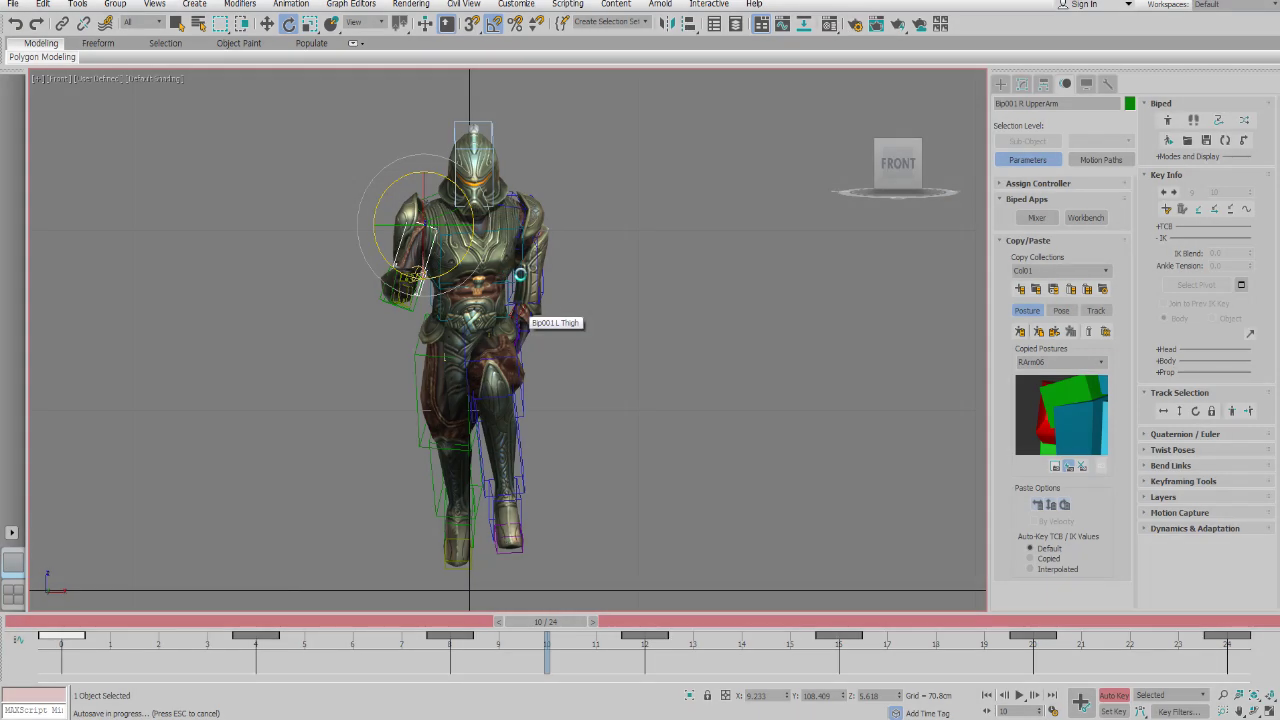
pyautogui.click(520, 273)
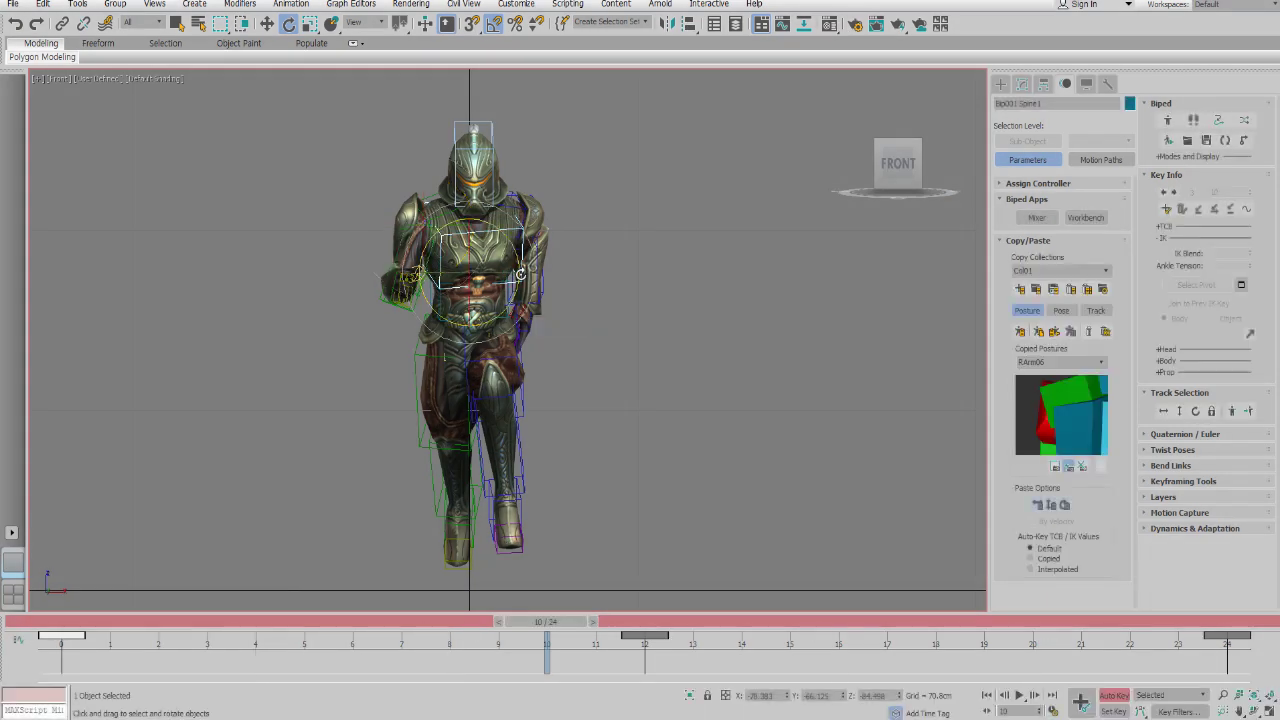
pyautogui.press('/')
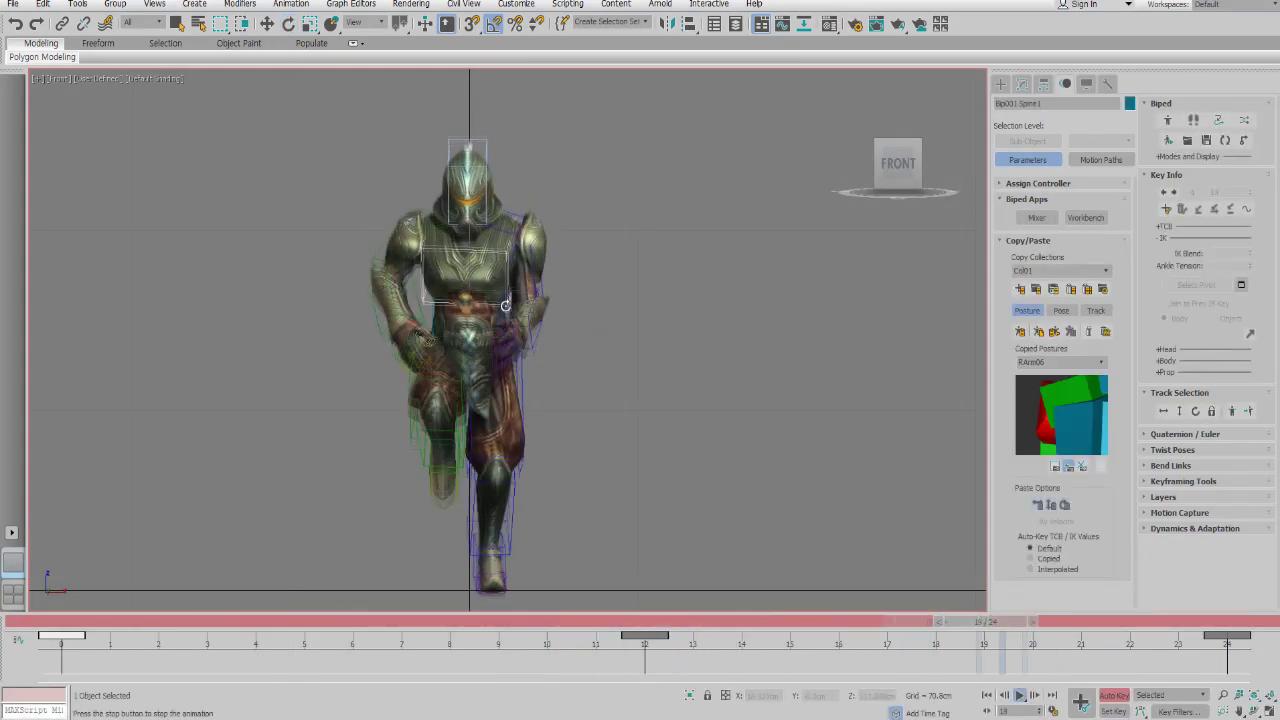
pyautogui.press('/')
pyautogui.press('.')
pyautogui.press('.')
pyautogui.press('.')
pyautogui.press('.')
pyautogui.press('.')
pyautogui.press('.')
pyautogui.press('.')
pyautogui.press('.')
pyautogui.click(636, 280)
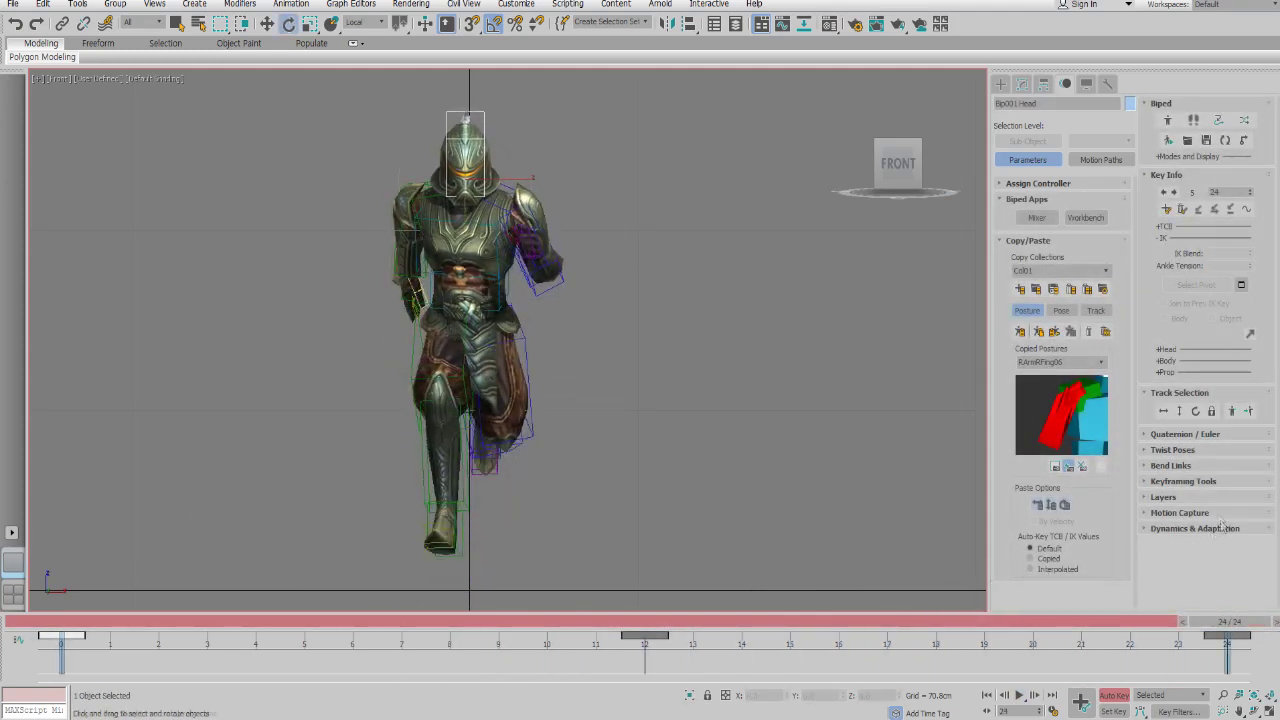
# - Play the run cycle in left view with the head selected to examine the side motion
pyautogui.press('l')
pyautogui.press('/')
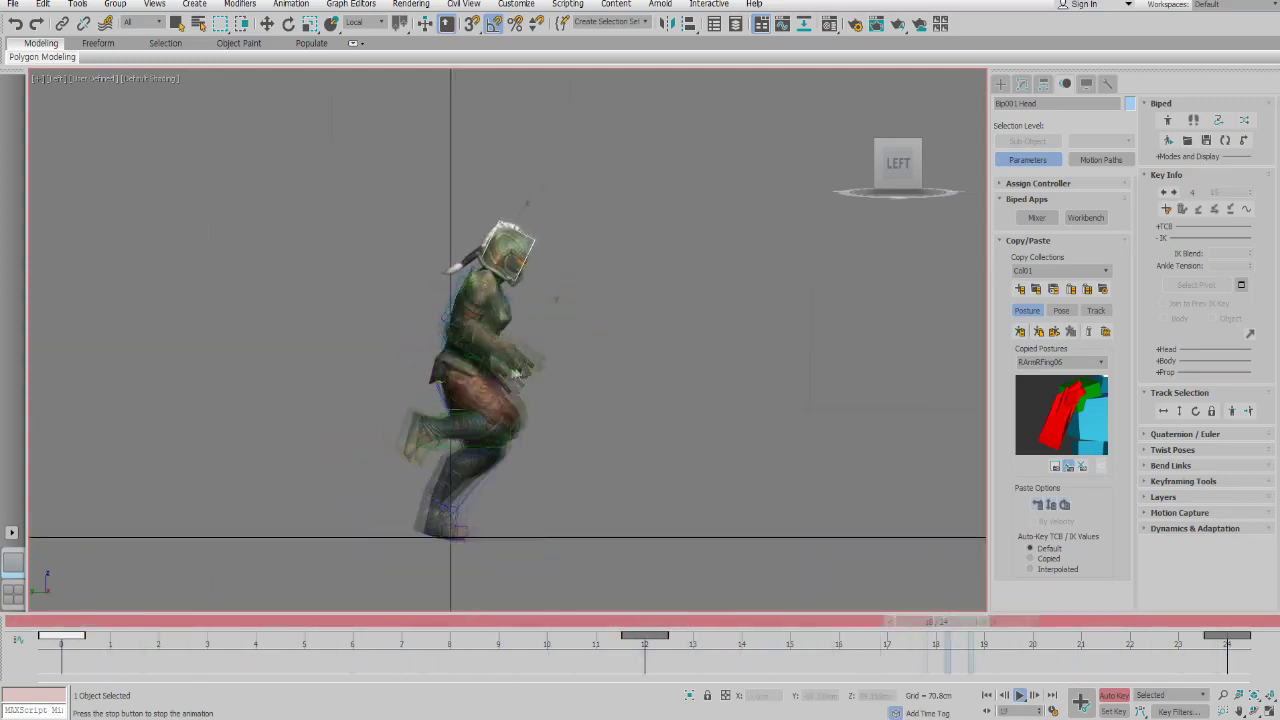
pyautogui.scroll(5, 522, 372)
pyautogui.press('/')
pyautogui.press('e')
# - Hide the armor mesh, select the Bip001 center of mass, and turn on its trajectory display
pyautogui.scroll(4, 462, 377)
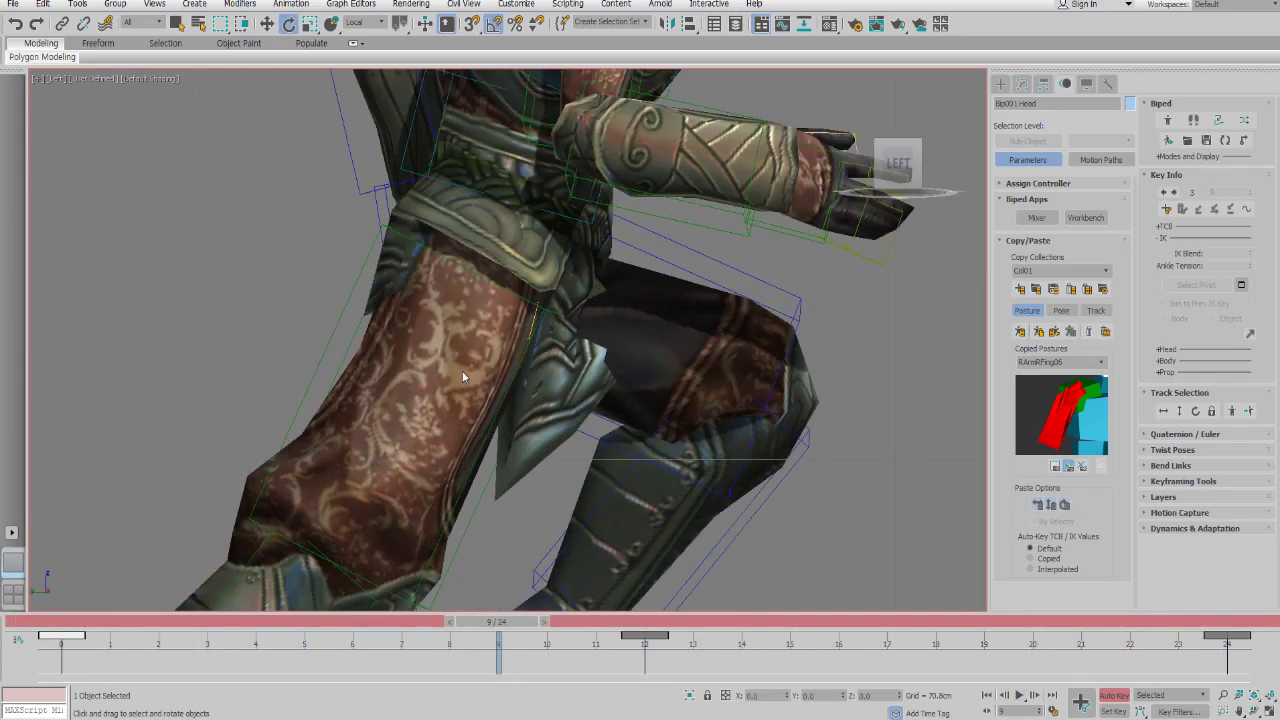
pyautogui.hotkey('shift', 'g')
pyautogui.scroll(2, 462, 371)
pyautogui.click(498, 273)
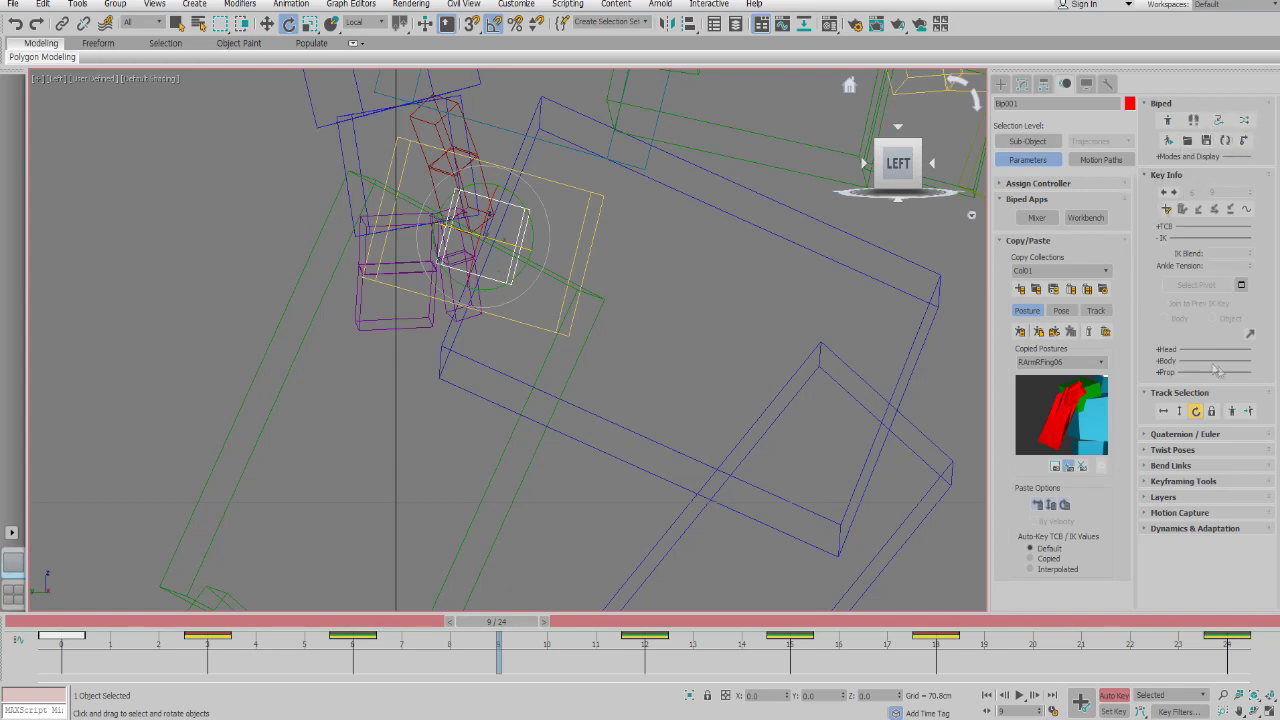
pyautogui.click(1244, 209)
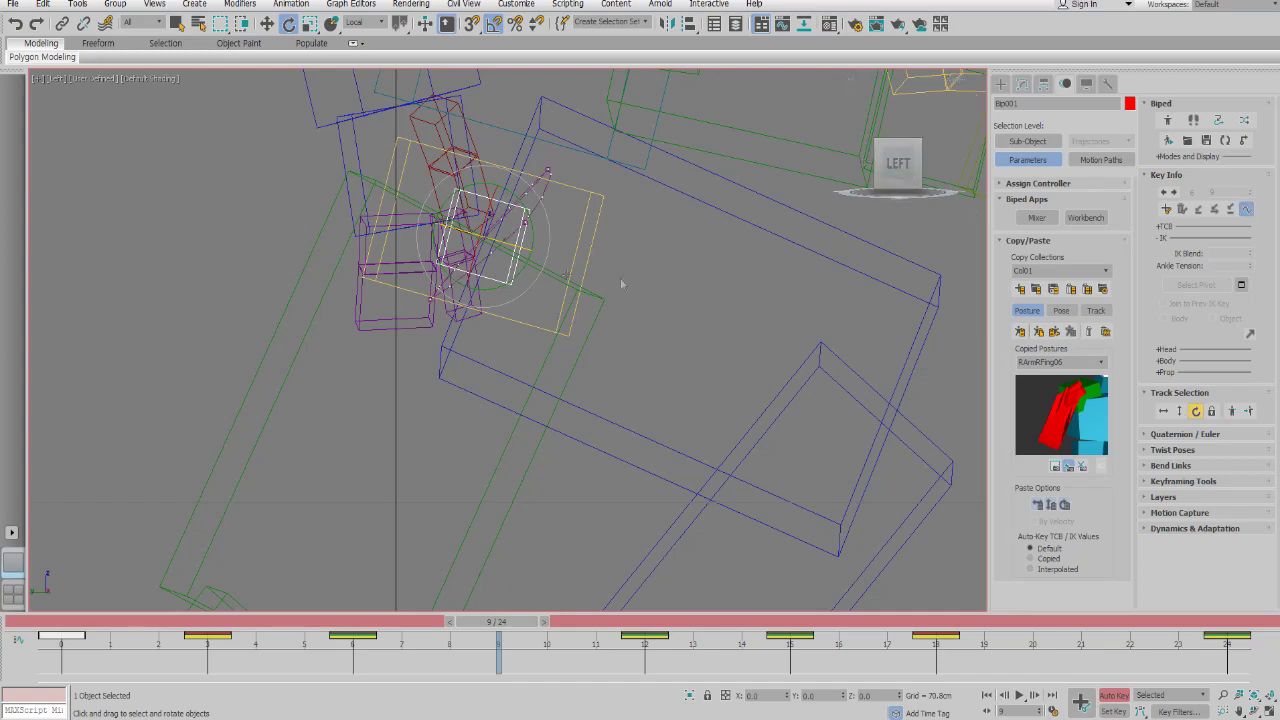
# - Play and step through the frames up to frame 24 to examine the center of mass trajectory in left view
pyautogui.press('/')
pyautogui.press('/')
pyautogui.press('.')
pyautogui.press('.')
pyautogui.press('.')
pyautogui.press('.')
pyautogui.press('.')
pyautogui.press('.')
pyautogui.press('.')
pyautogui.press('.')
pyautogui.press('.')
pyautogui.press(',')
pyautogui.press(',')
pyautogui.press(',')
pyautogui.press(',')
pyautogui.press('.')
pyautogui.press('.')
pyautogui.press('.')
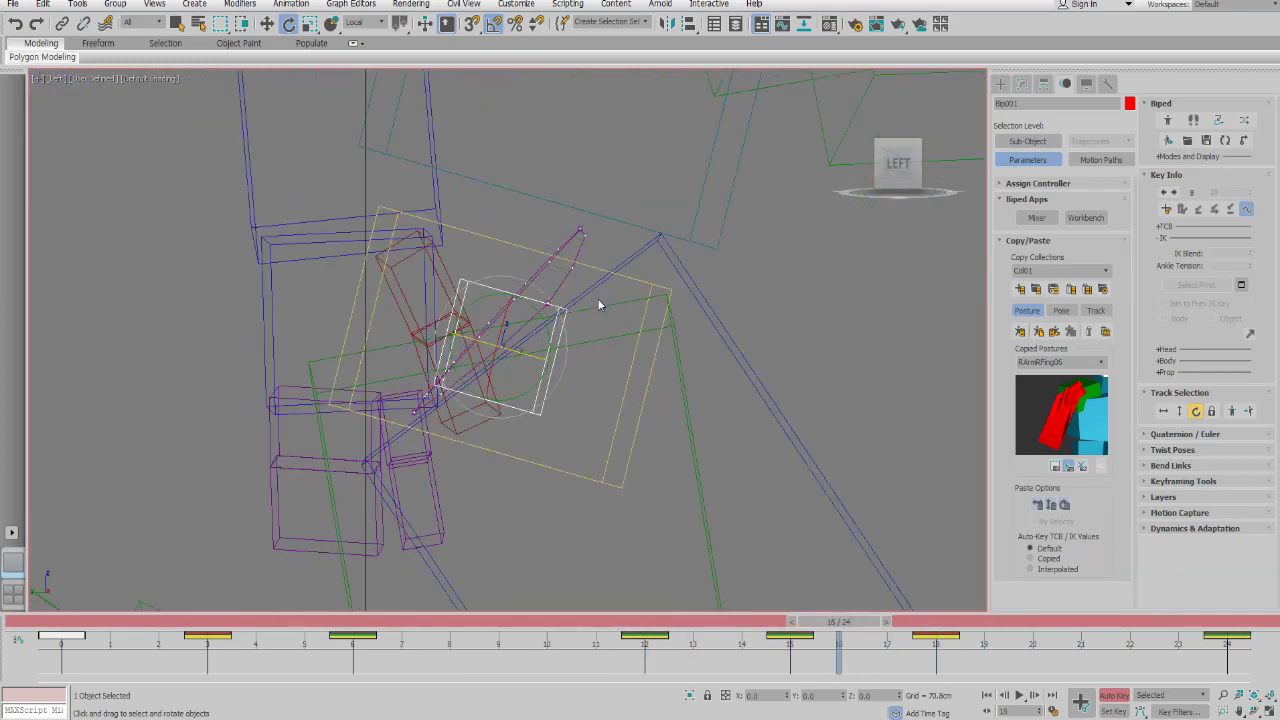
pyautogui.press('.')
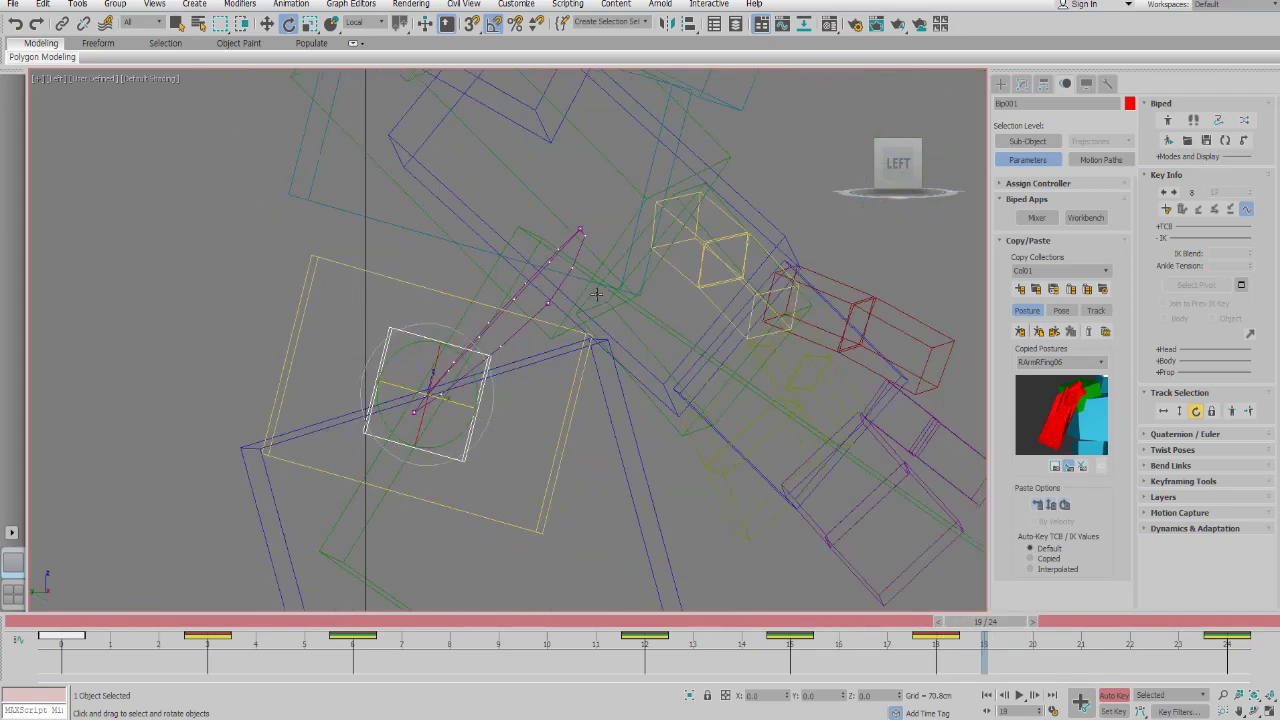
pyautogui.press('.')
pyautogui.press('.')
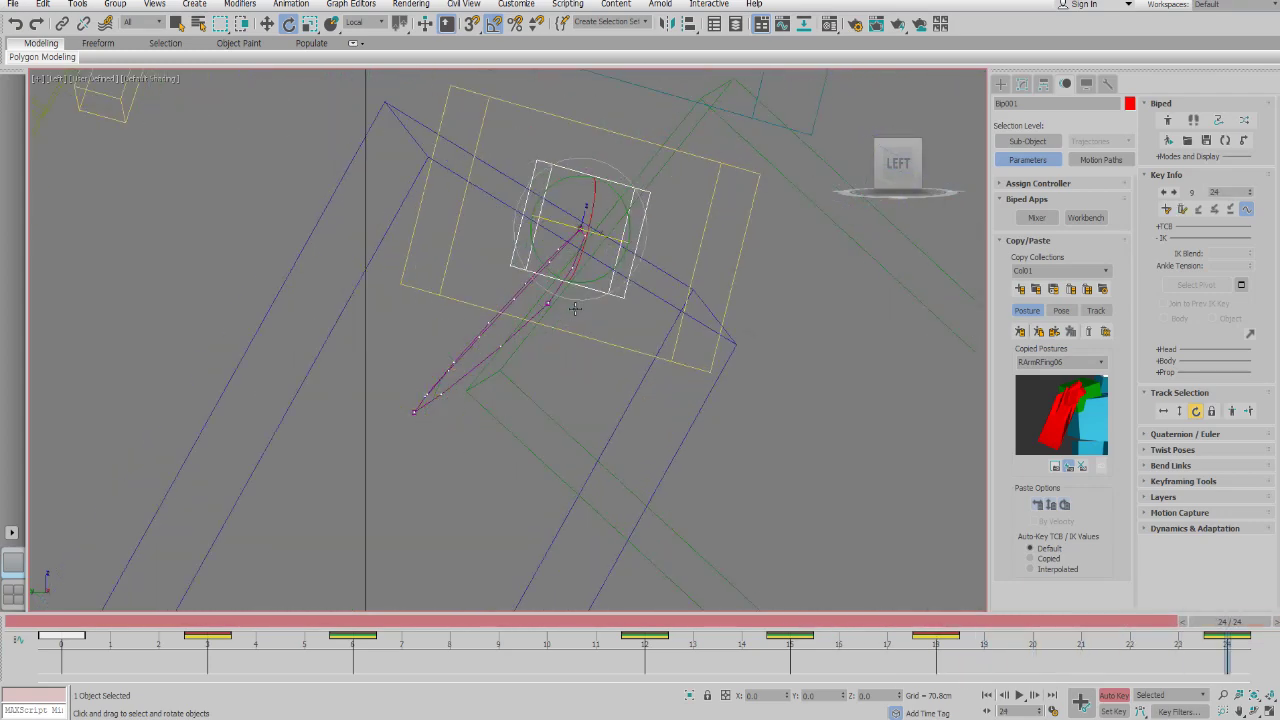
pyautogui.press('/')
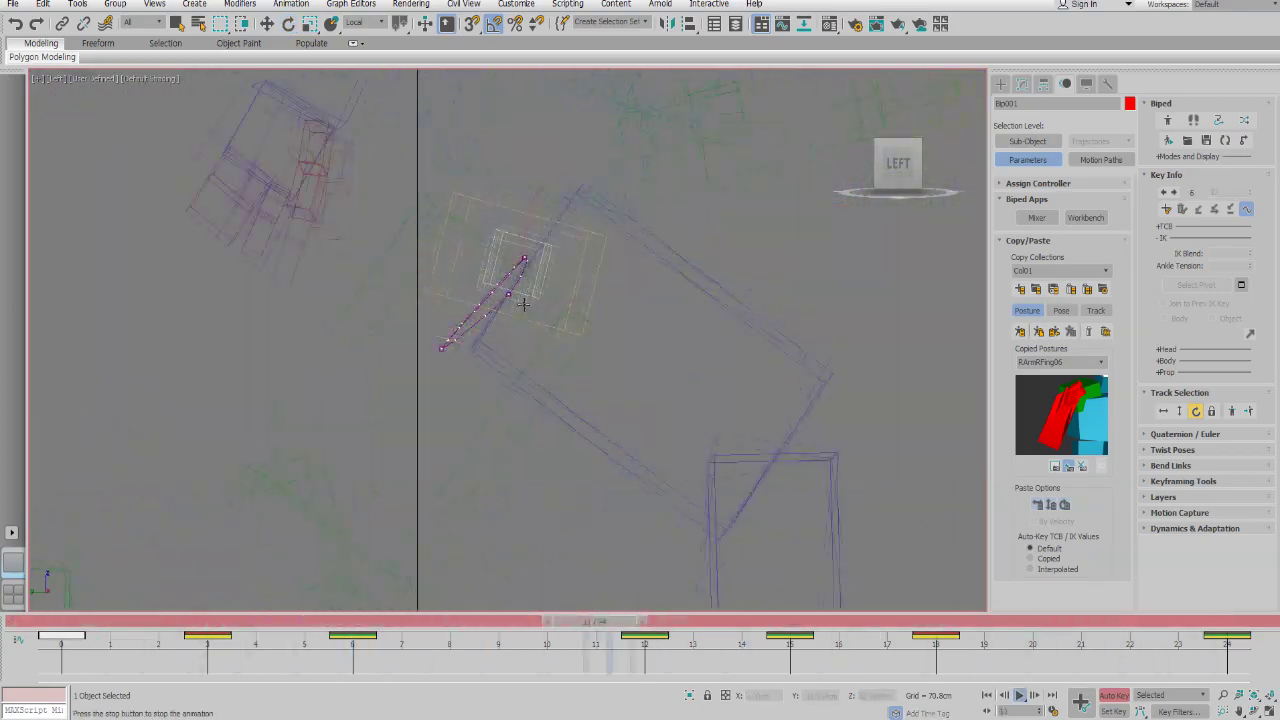
# - Hide the mesh in front view, examine the center of mass trajectory there, and return to frame 0
pyautogui.press('f')
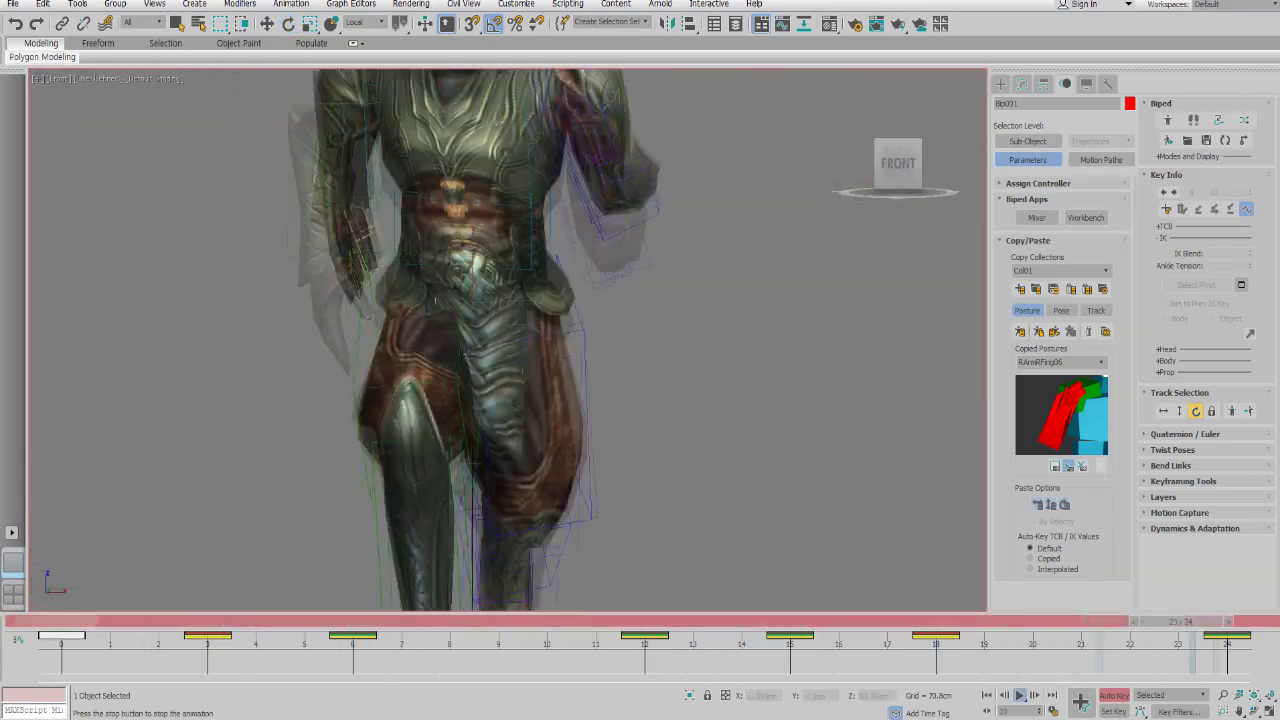
pyautogui.press('F3')
pyautogui.scroll(5, 463, 335)
pyautogui.press('/')
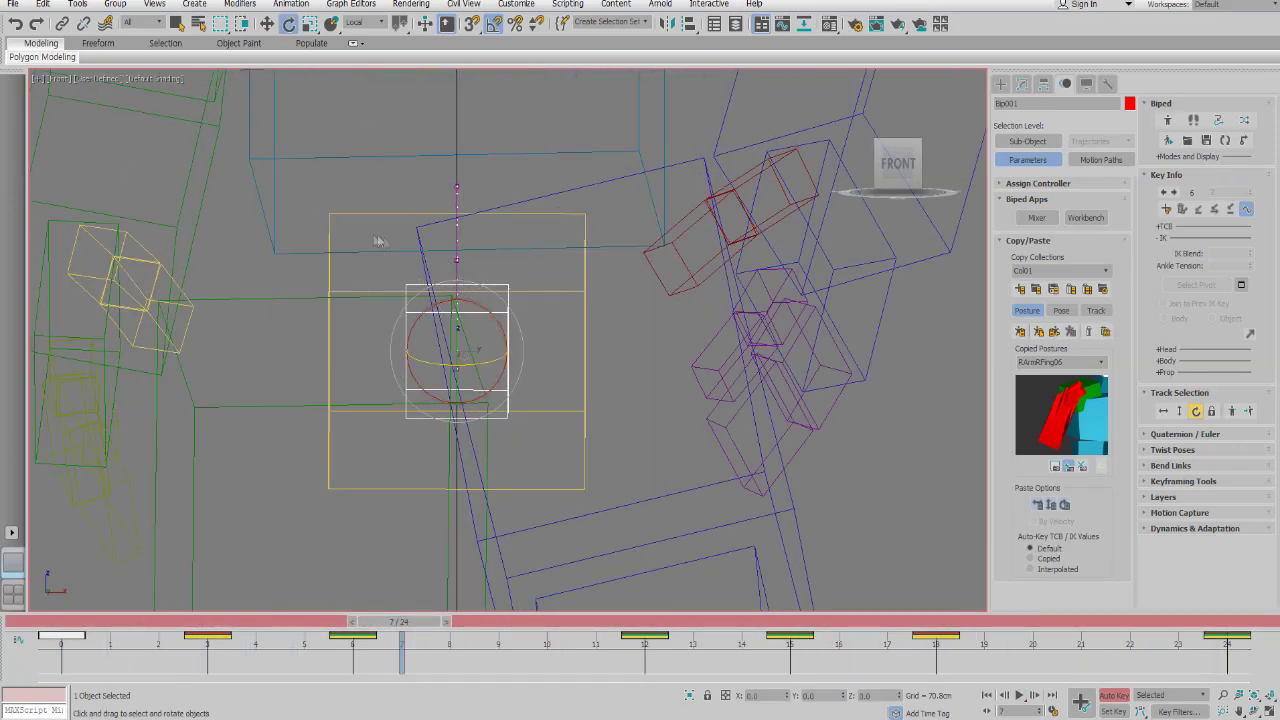
pyautogui.click(55, 624)
pyautogui.scroll(-2, 387, 378)
pyautogui.moveTo(509, 355); pyautogui.dragTo(470, 317, button='middle')
pyautogui.scroll(-2, 471, 322)
pyautogui.moveTo(714, 324); pyautogui.dragTo(680, 311, button='middle')
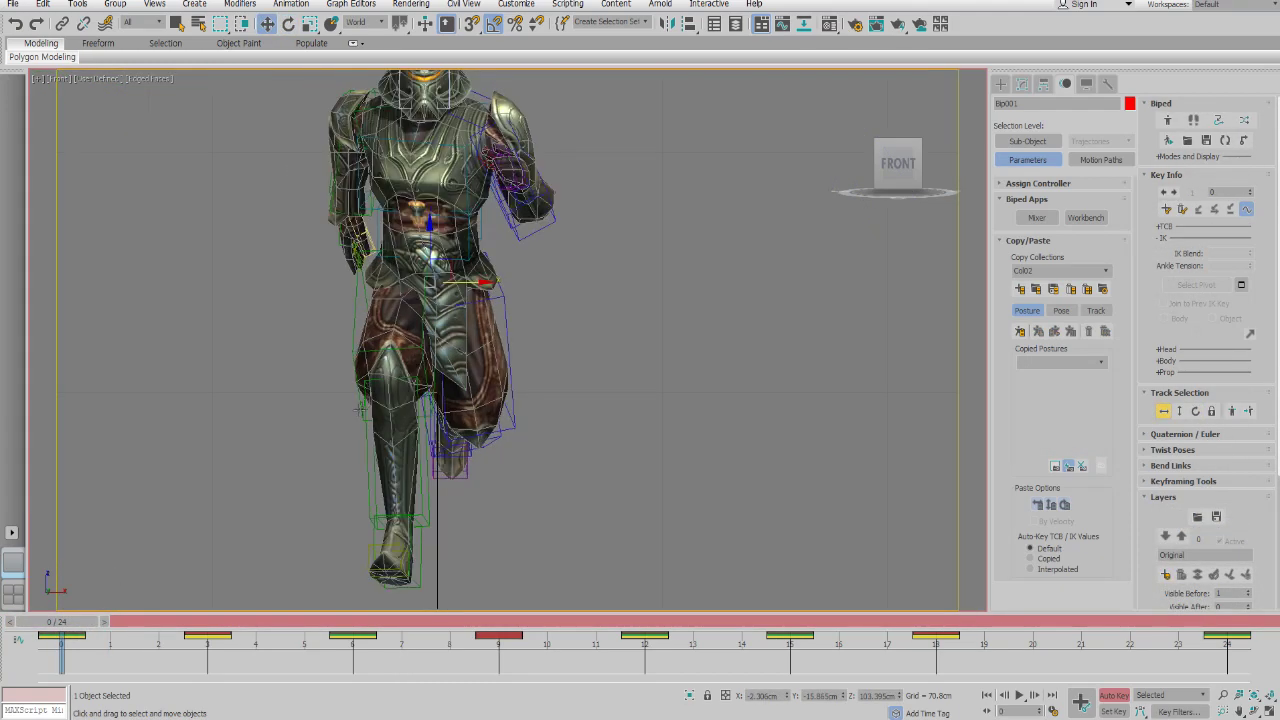
# - Show the front view in wireframe and scrub through the frames to examine the center of mass trajectory against the biped
pyautogui.press('F3')
pyautogui.scroll(3, 388, 395)
pyautogui.moveTo(371, 396); pyautogui.dragTo(320, 482, button='middle')
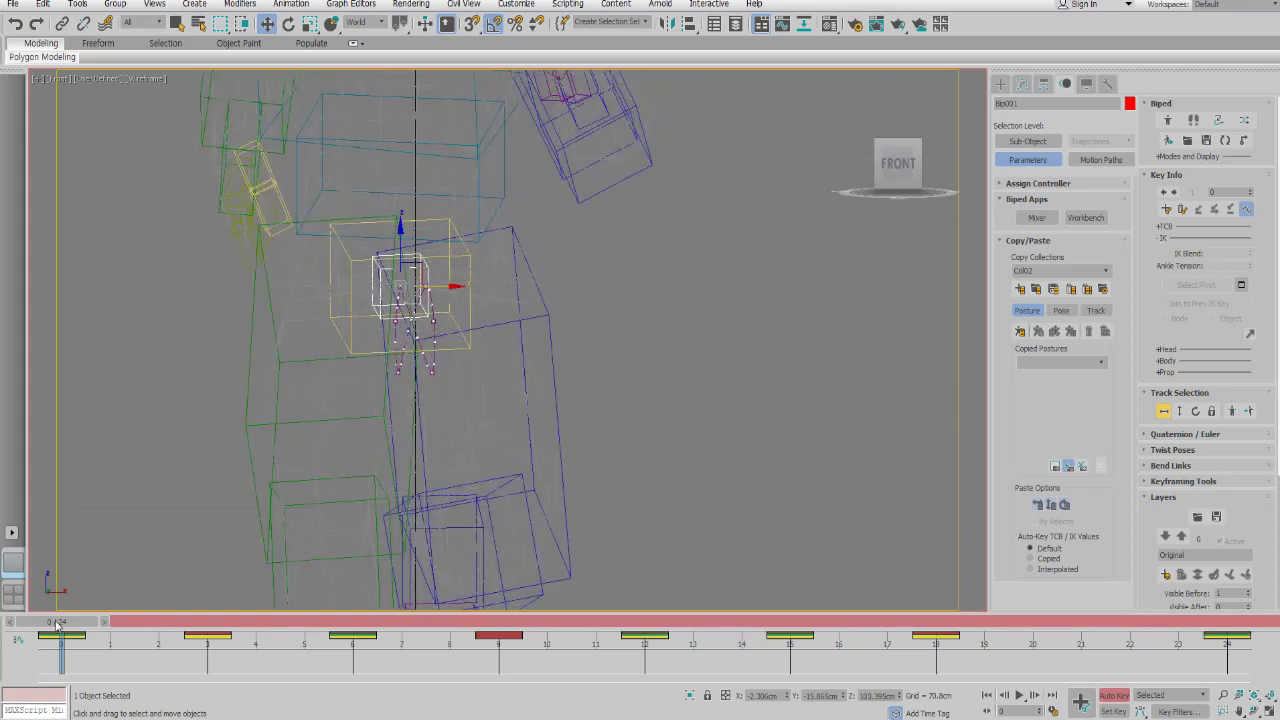
pyautogui.press('l')
pyautogui.moveTo(401, 427); pyautogui.dragTo(359, 425, button='middle')
pyautogui.press('f')
pyautogui.scroll(-2, 517, 442)
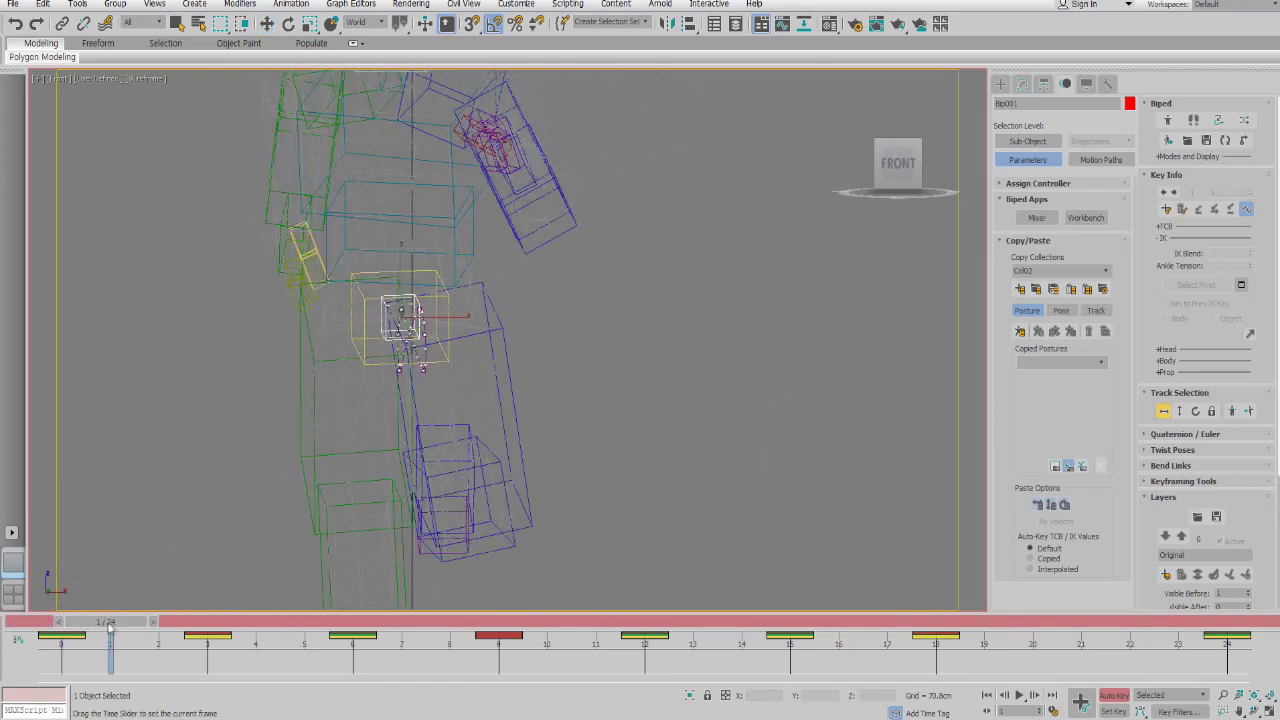
pyautogui.moveTo(163, 623); pyautogui.dragTo(367, 627)
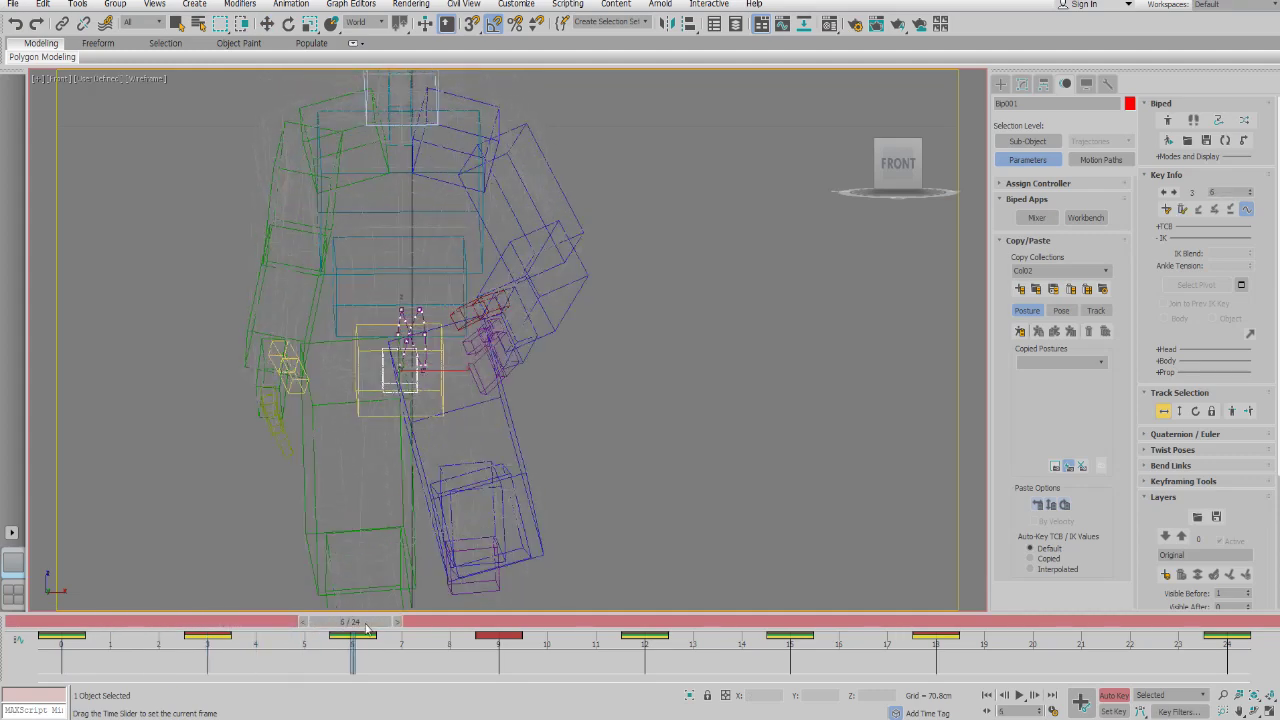
pyautogui.press('w')
pyautogui.moveTo(417, 476); pyautogui.dragTo(417, 406, button='middle')
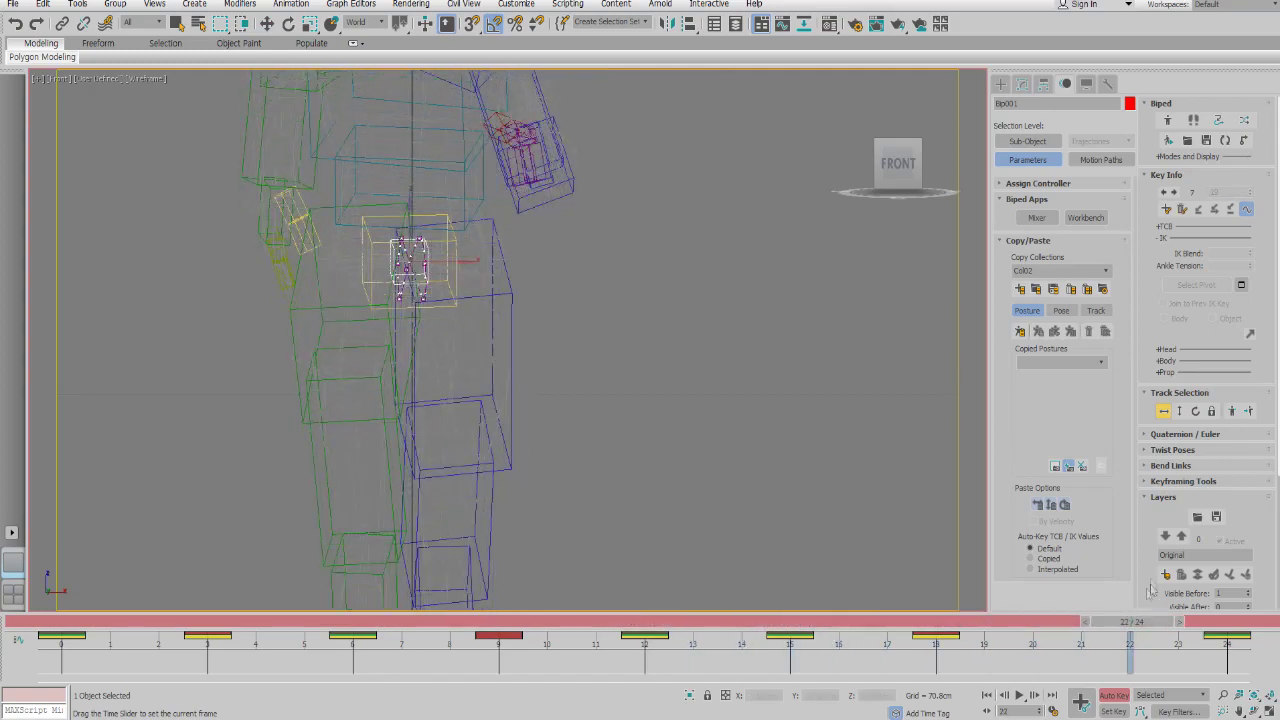
# - Play and scrub the run cycle from frame 0 in front view to examine the armored body's side-to-side movement
pyautogui.scroll(4, 477, 362)
pyautogui.press('/')
pyautogui.click(44, 627)
pyautogui.scroll(-4, 454, 370)
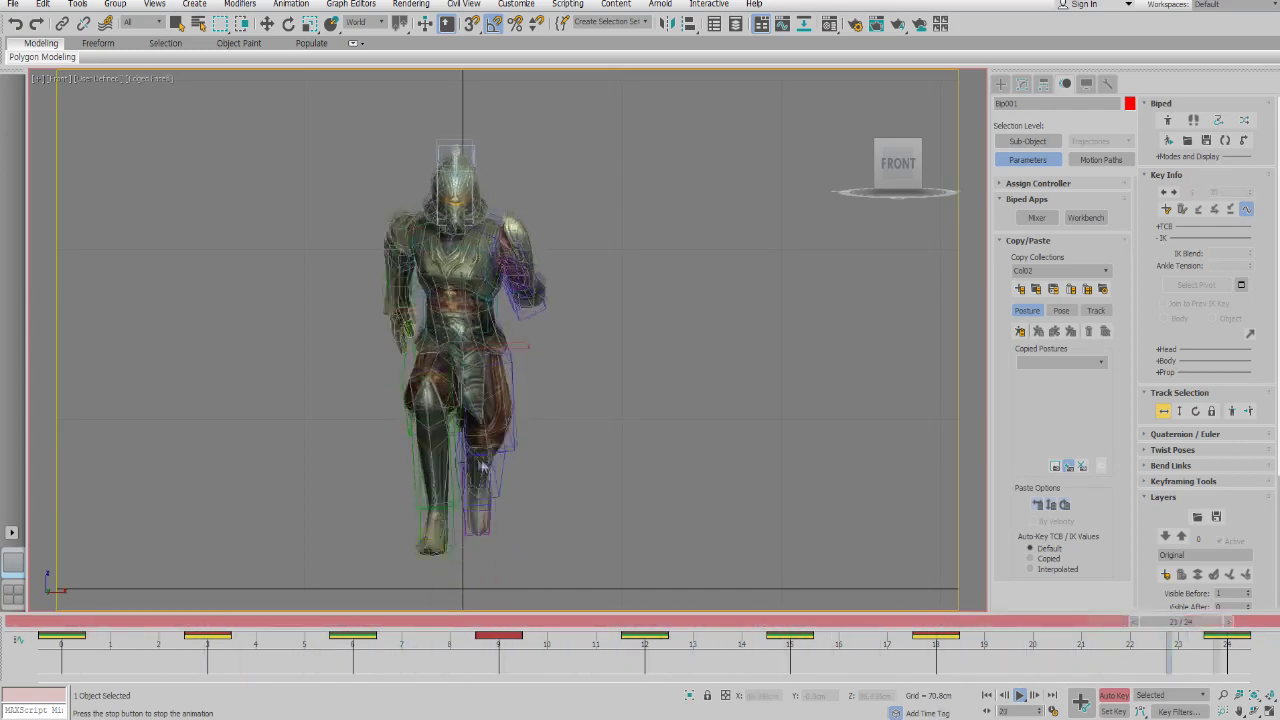
pyautogui.press('/')
pyautogui.click(70, 622)
pyautogui.moveTo(224, 627); pyautogui.dragTo(443, 638)
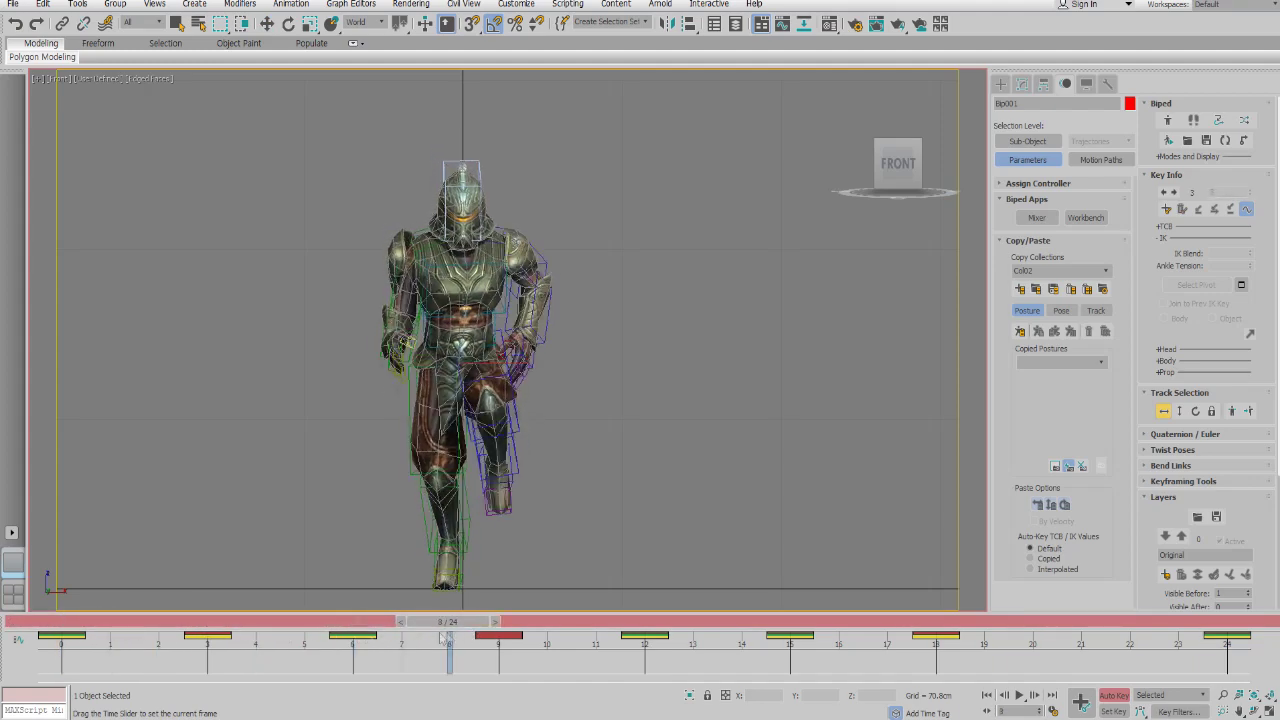
pyautogui.moveTo(748, 633); pyautogui.dragTo(1230, 585)
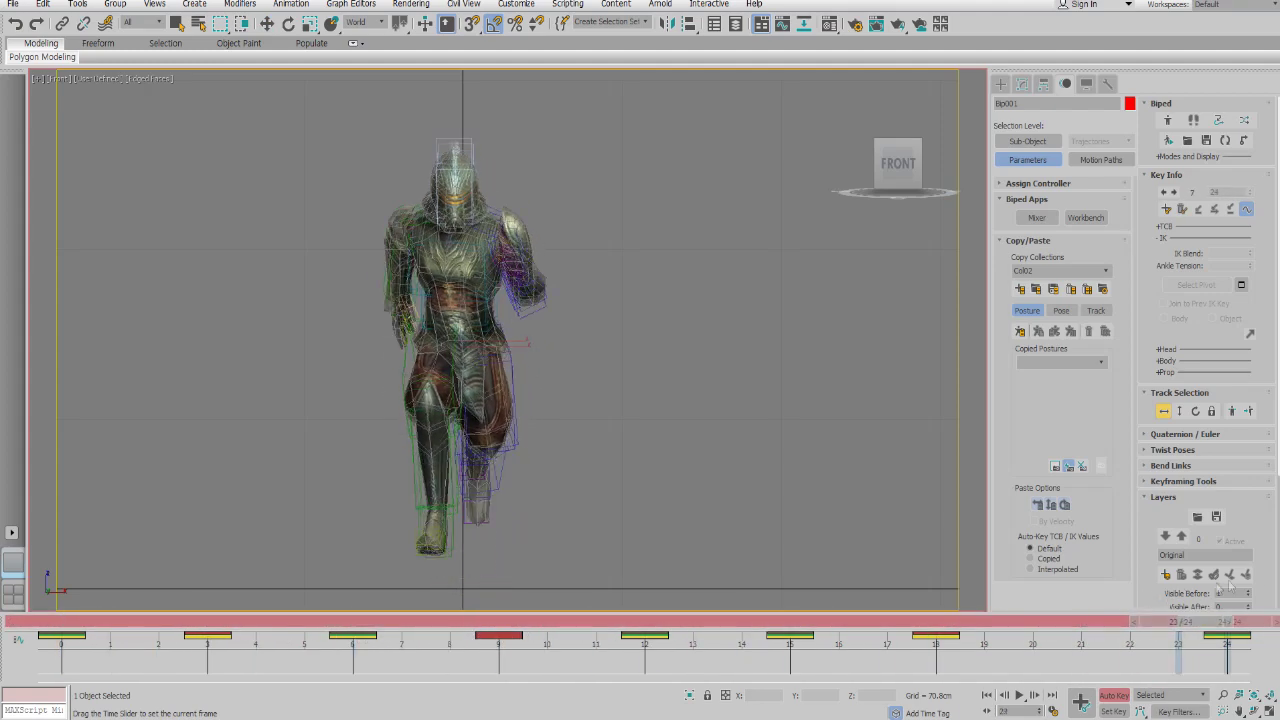
pyautogui.moveTo(670, 633); pyautogui.dragTo(1180, 622)
# - Play the run cycle without edged faces, clear the selection, and examine the armored mesh alone in left and front views
pyautogui.press('/')
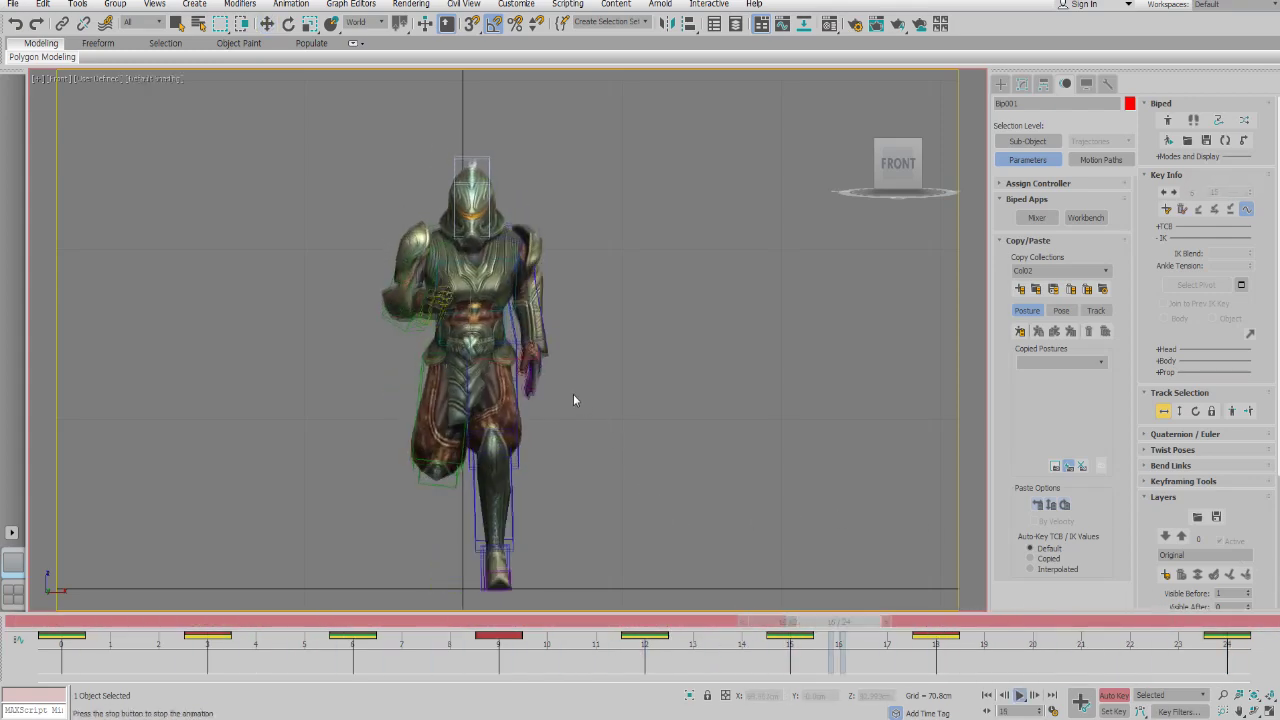
pyautogui.press('k')
pyautogui.press('l')
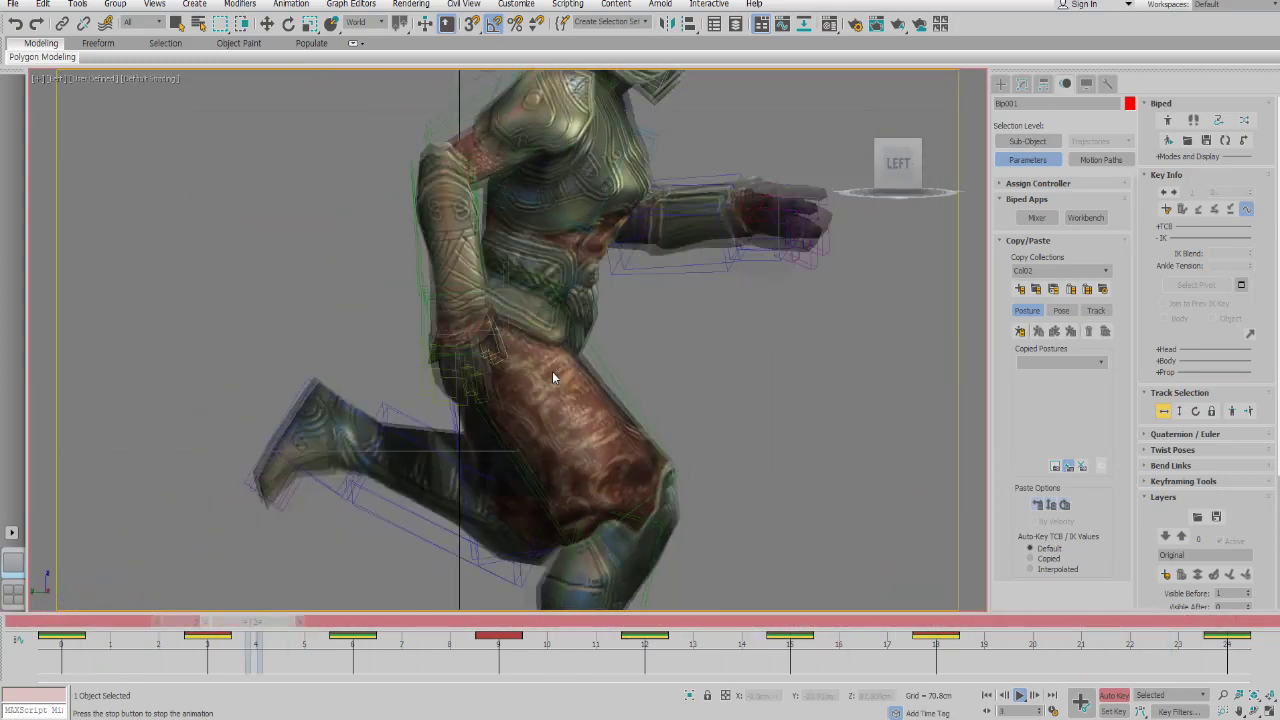
pyautogui.click(314, 390)
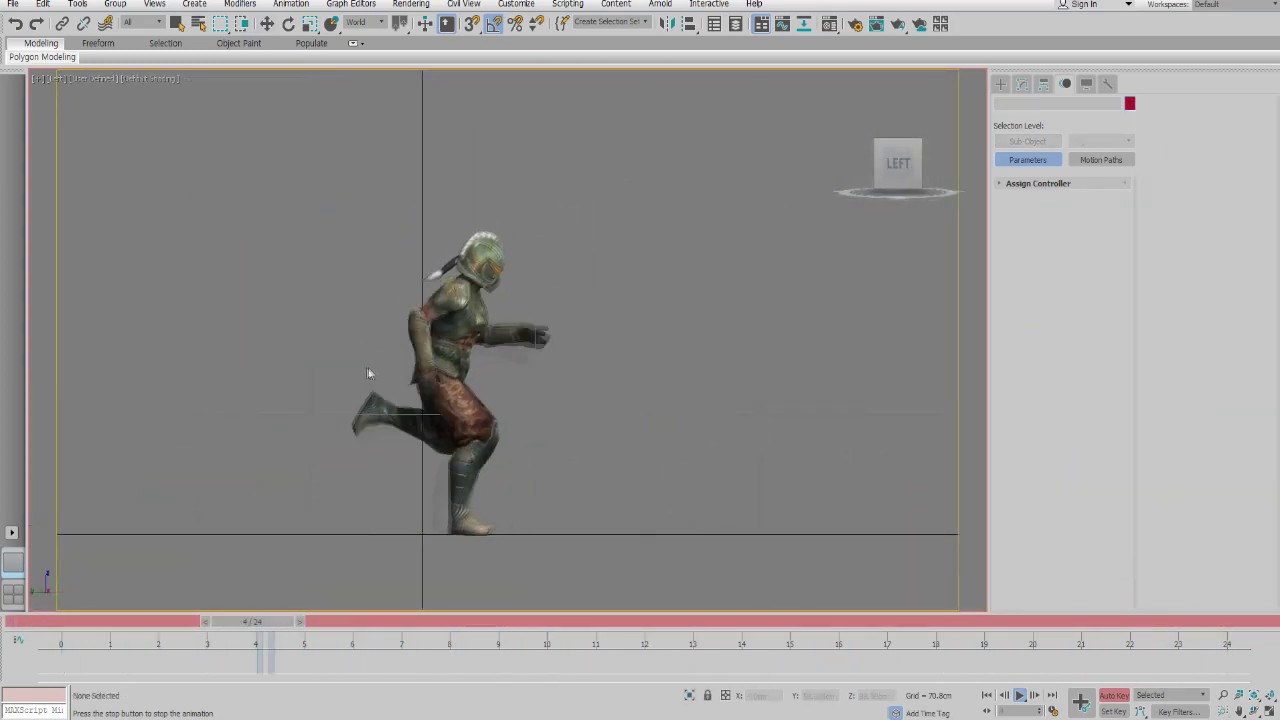
pyautogui.press('f')
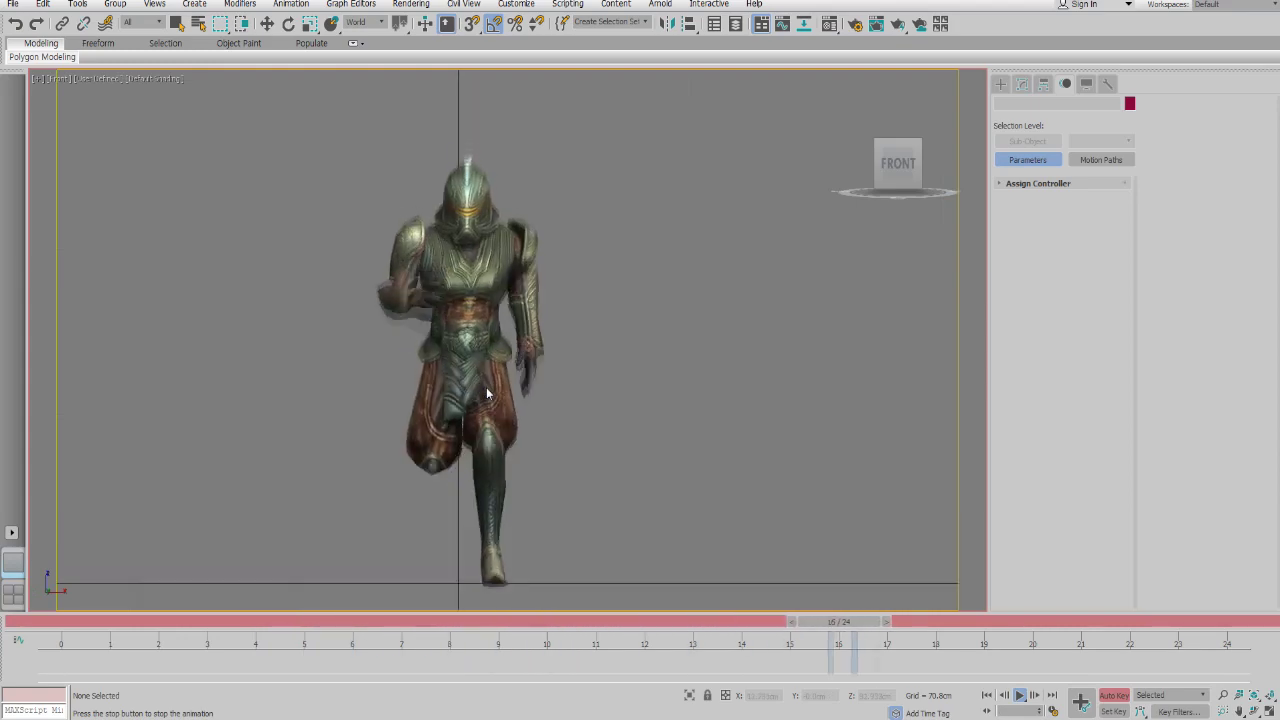
# - Examine the playing run cycle in perspective from an angle between the character's left and front sides
pyautogui.keyDown('alt'); pyautogui.moveTo(486, 387); pyautogui.dragTo(595, 414, button='middle'); pyautogui.keyUp('alt')
pyautogui.moveTo(595, 414); pyautogui.dragTo(411, 387, button='middle')
pyautogui.press('p')
pyautogui.scroll(5, 410, 389)
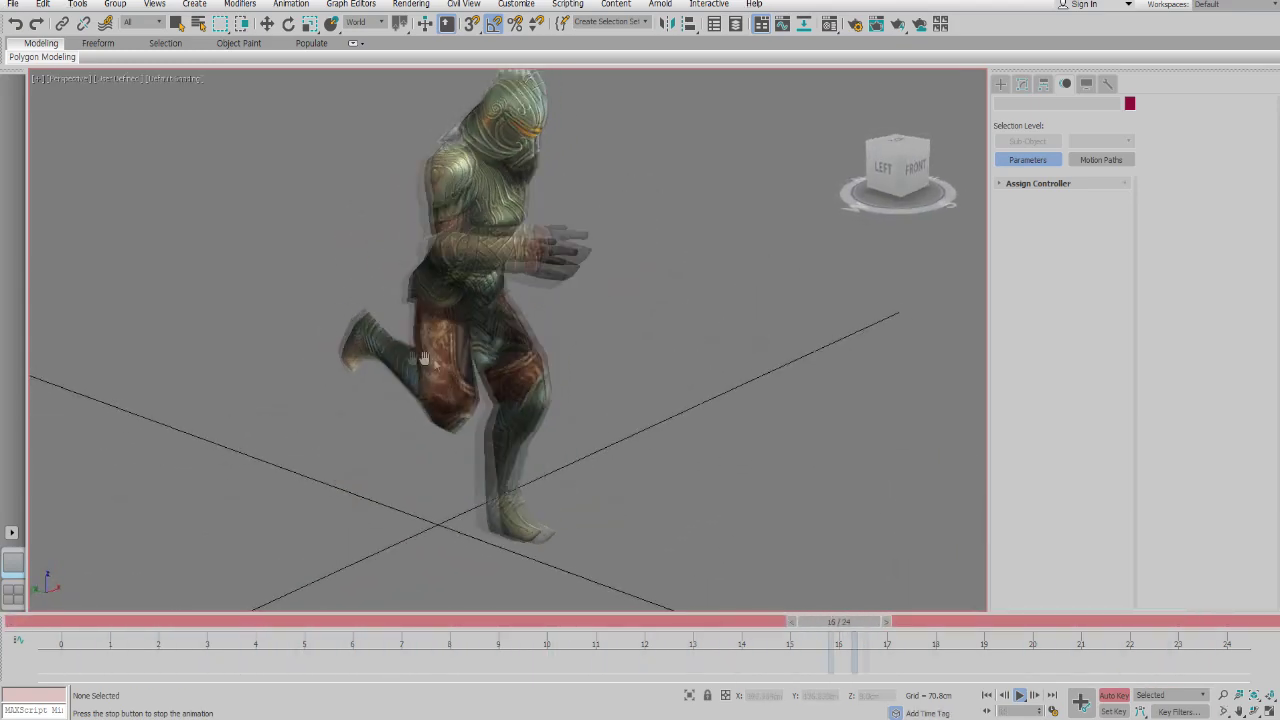
pyautogui.scroll(-3, 380, 371)
pyautogui.moveTo(377, 406); pyautogui.dragTo(500, 394, button='middle')
pyautogui.scroll(4, 498, 410)
pyautogui.scroll(-4, 498, 410)
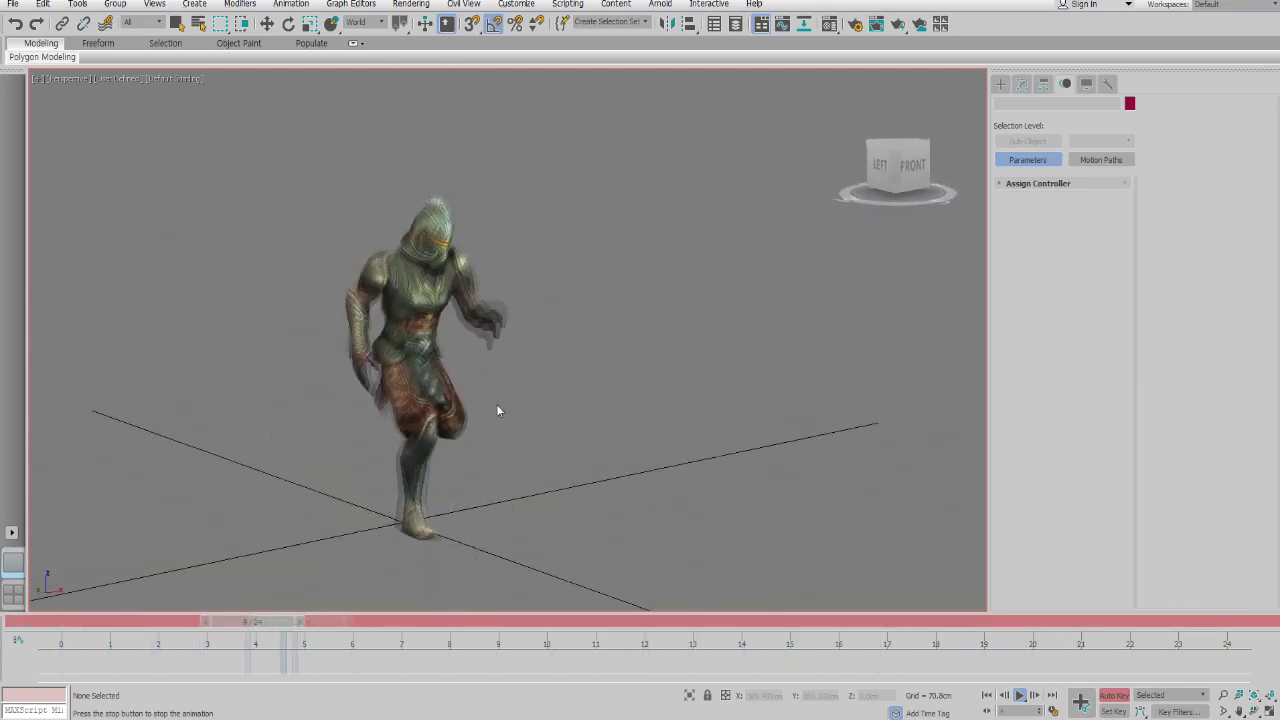